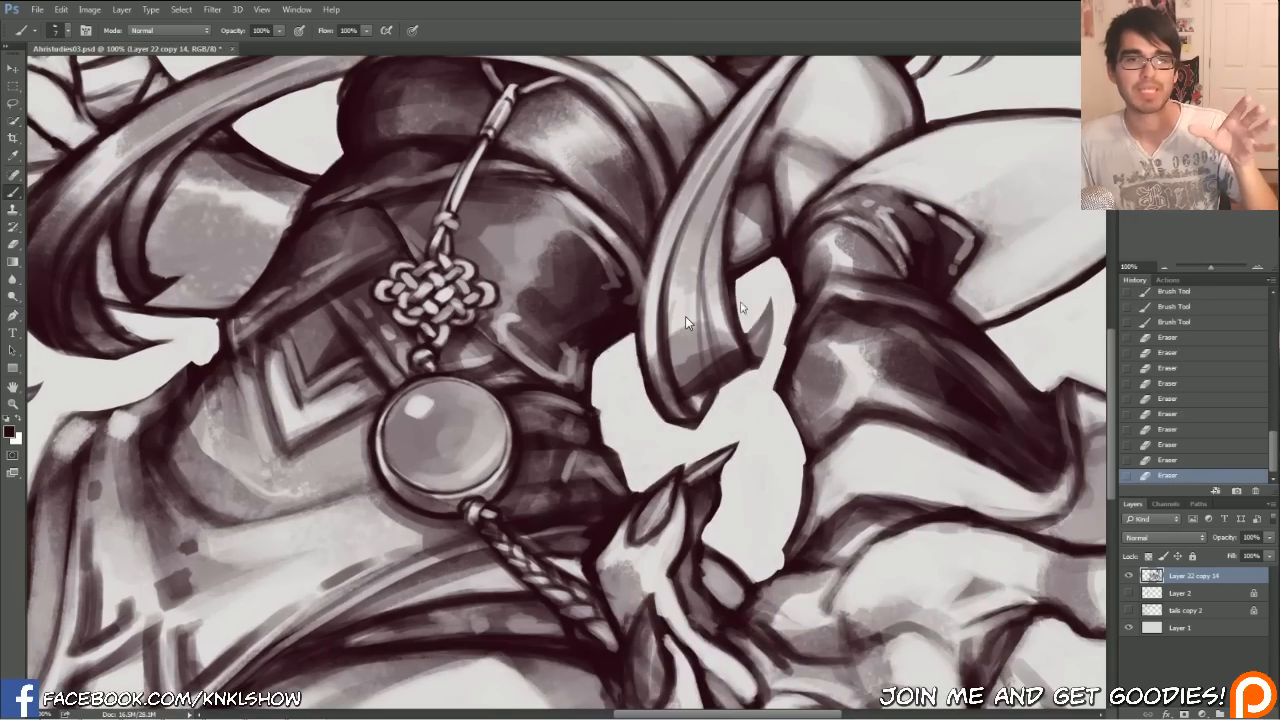
scroll(685, 316, down, 5)
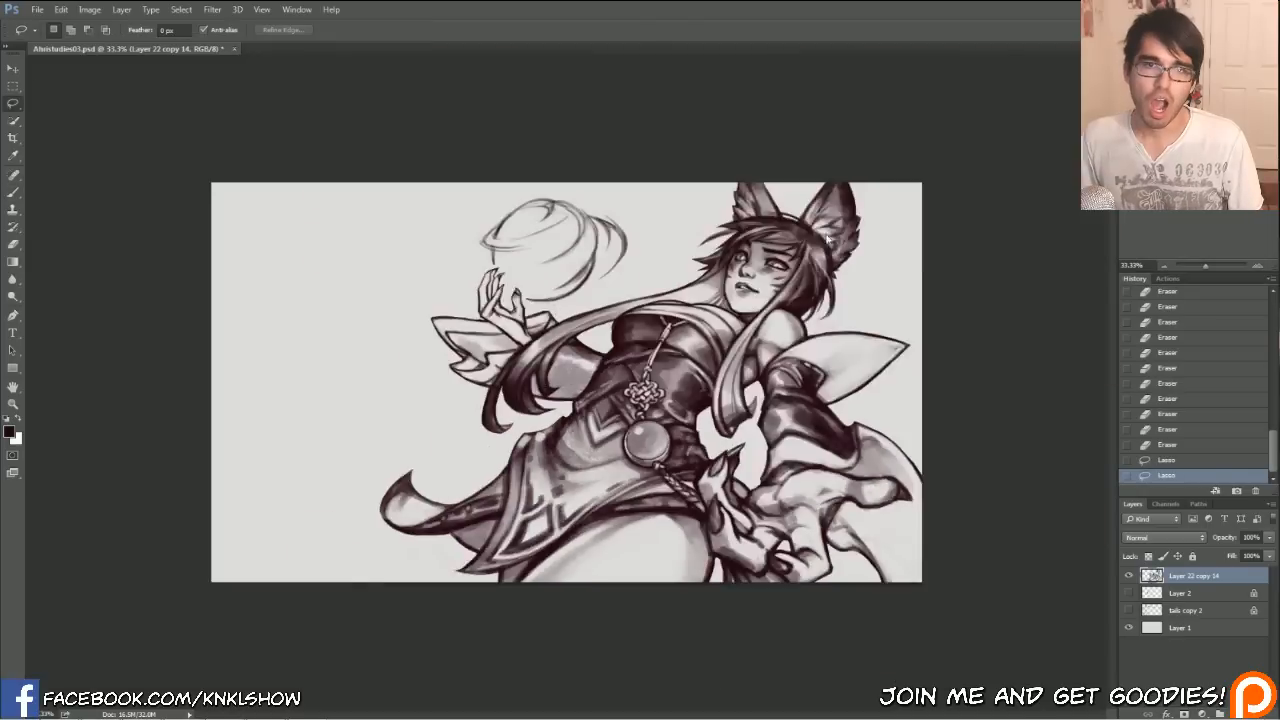
key(ctrl+plus)
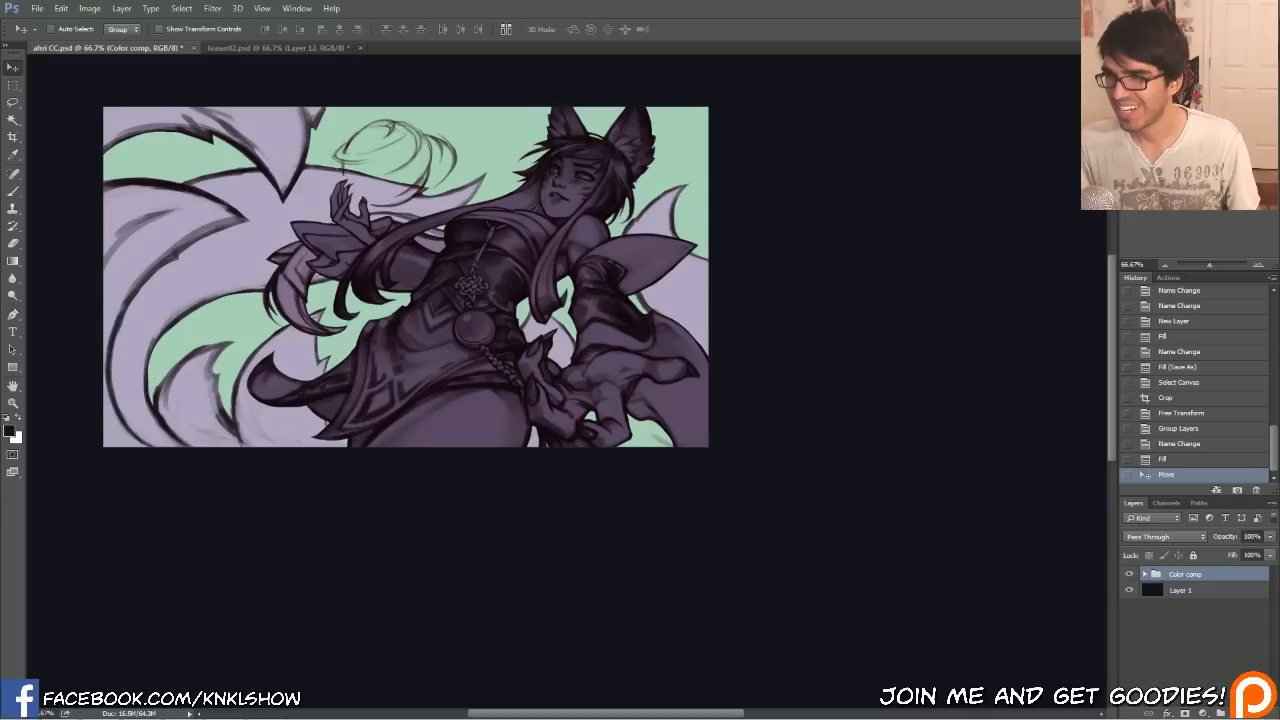
drag(1211, 265, 1218, 265)
mouse_move(1190, 152)
mouse_down()
mouse_move(1180, 144)
mouse_move(1190, 166)
mouse_move(1170, 155)
mouse_up()
click(1165, 266)
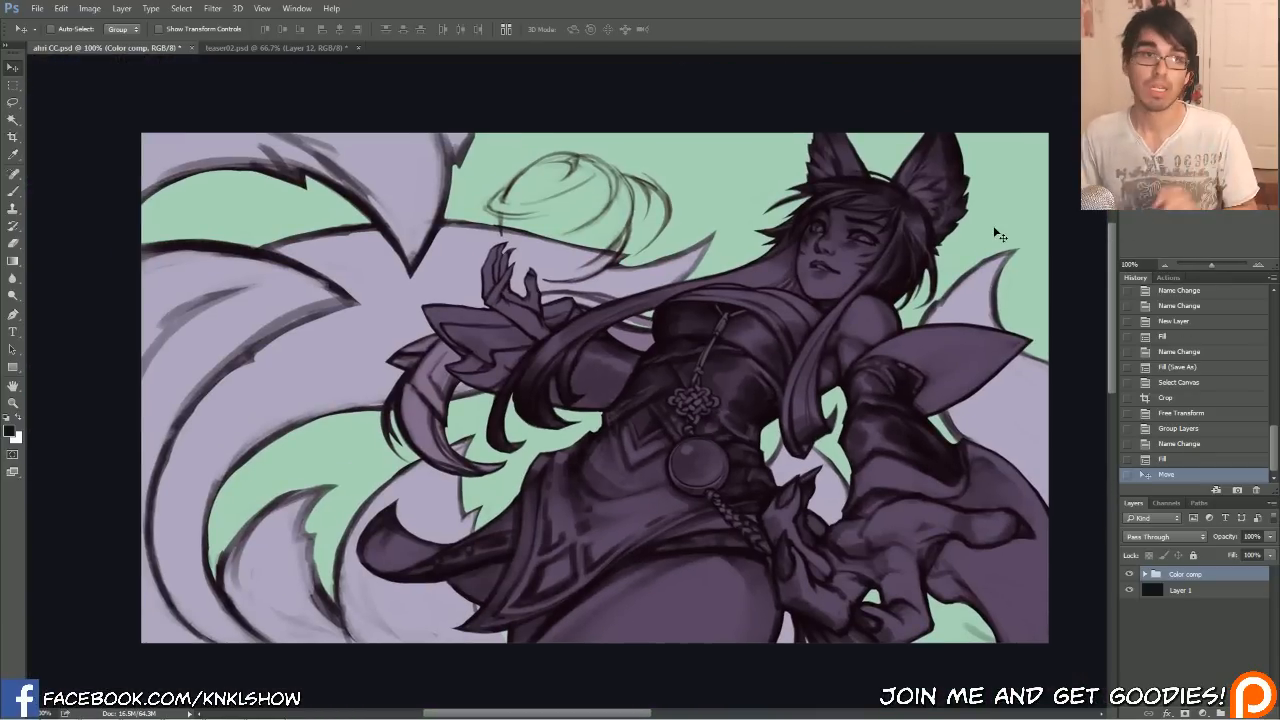
Close the teaser02.psd document without saving its changes.
click(358, 47)
click(673, 270)
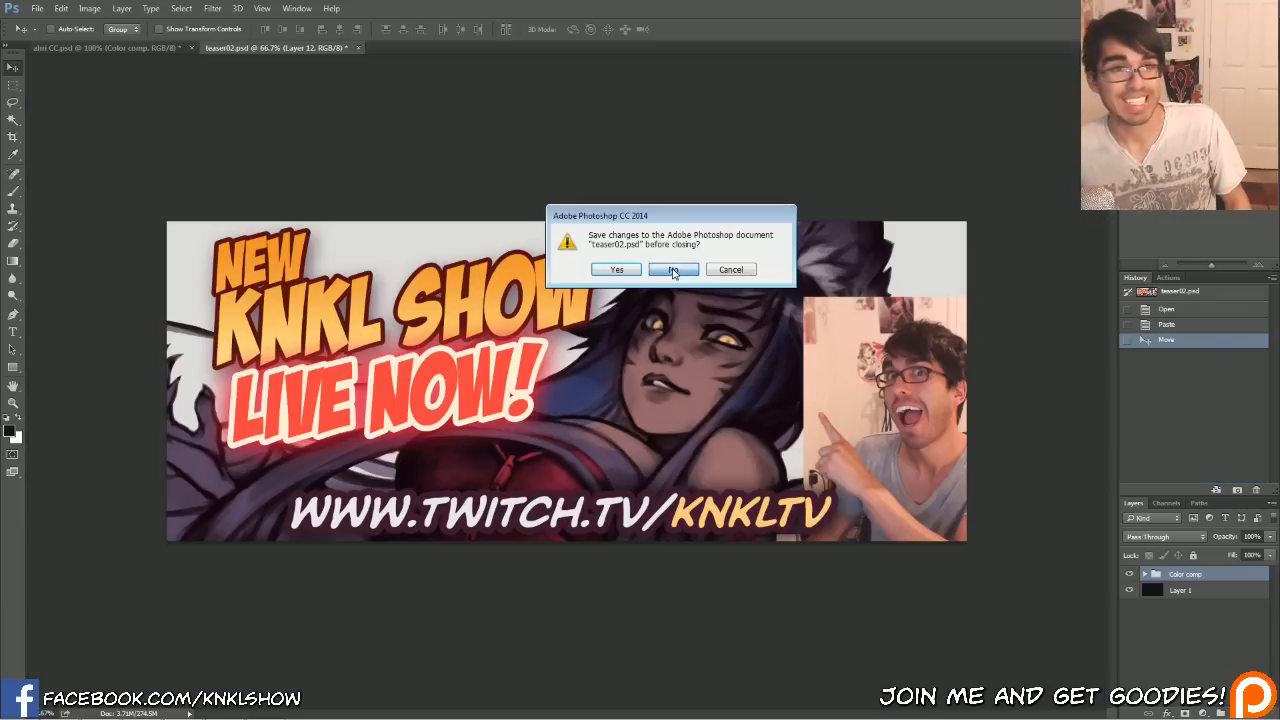
In Ahristudies03.psd, hide the lines, hair lines and tails lines layers, leaving the flat colour shapes visible.
mouse_move(142, 713)
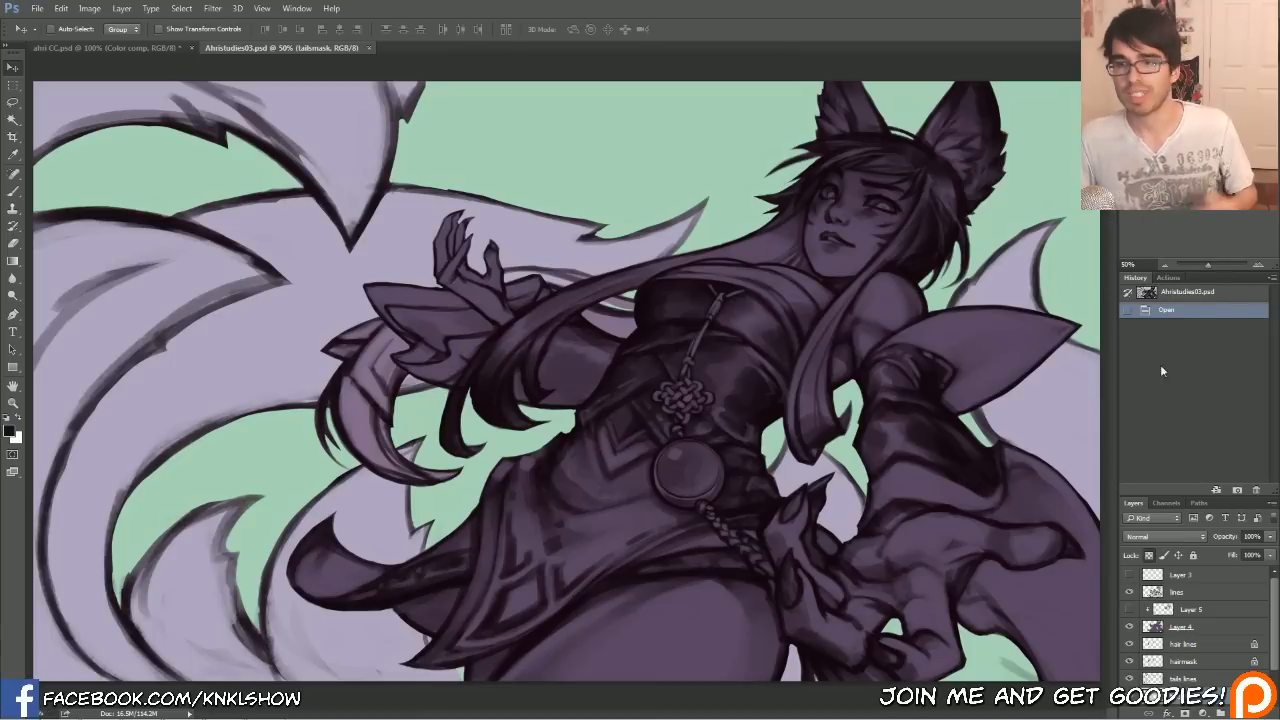
click(1129, 627)
click(1129, 592)
click(1129, 592)
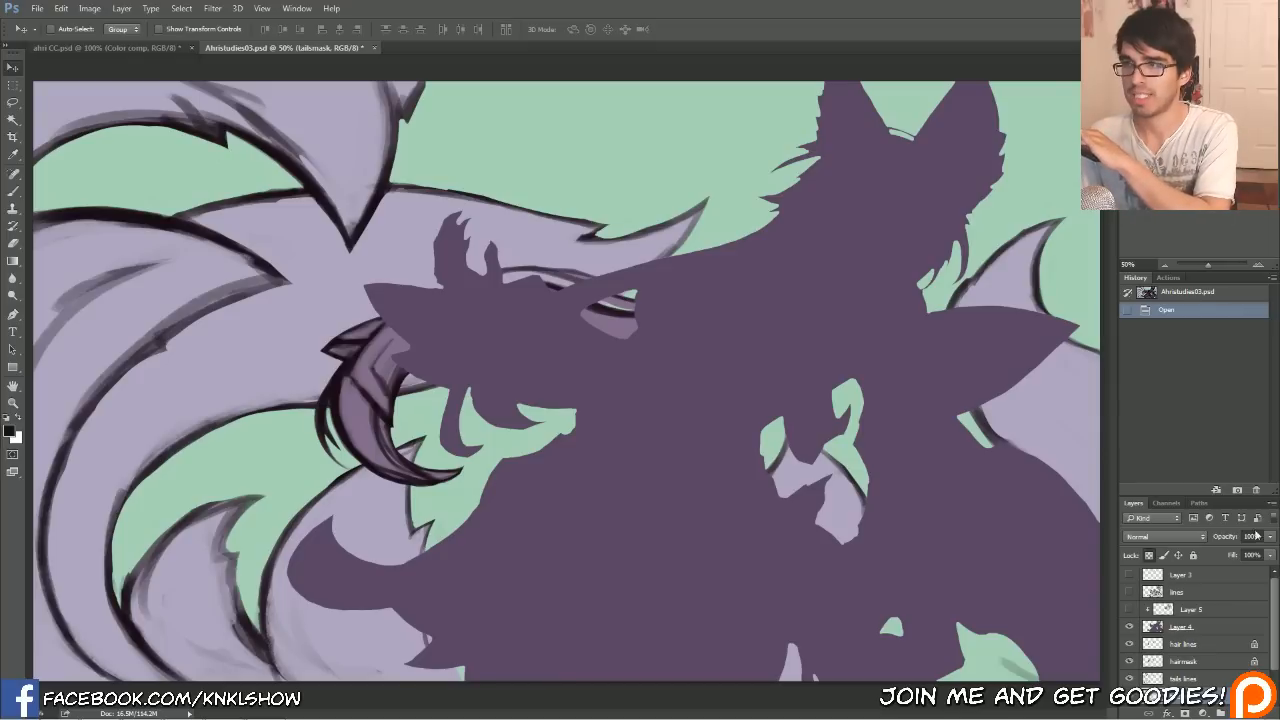
click(1130, 644)
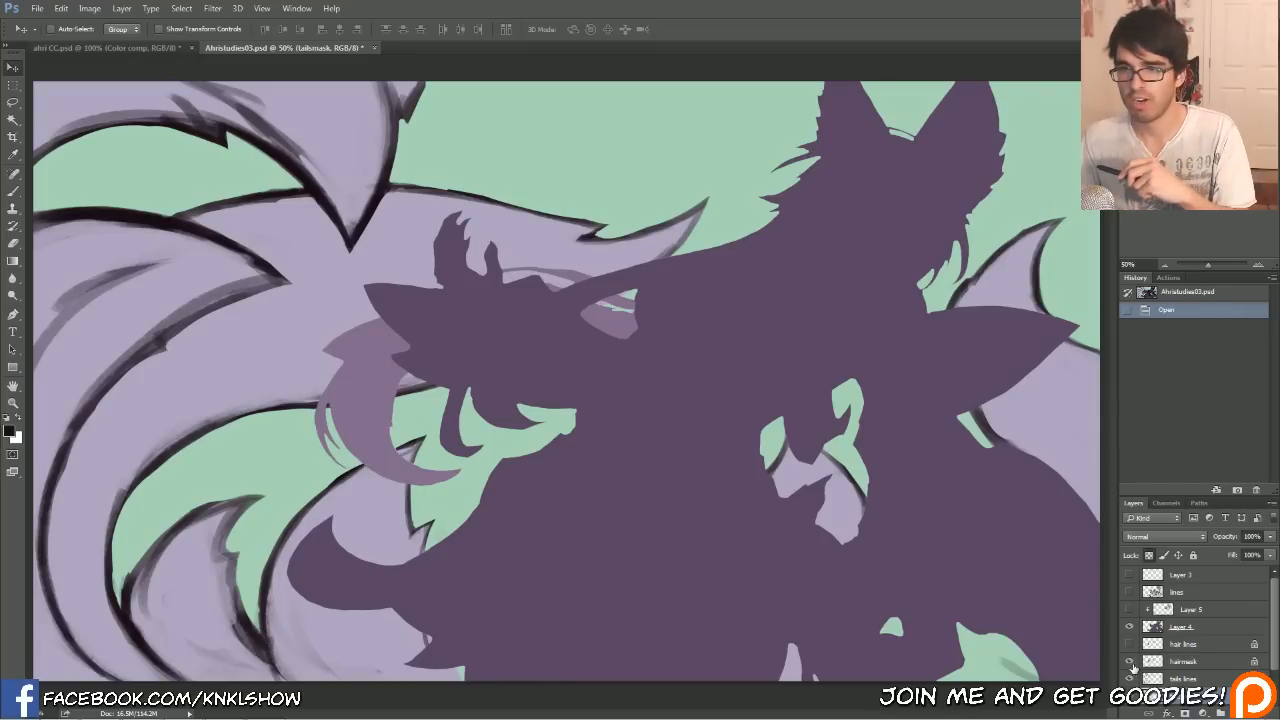
click(1130, 662)
click(1130, 662)
click(1129, 679)
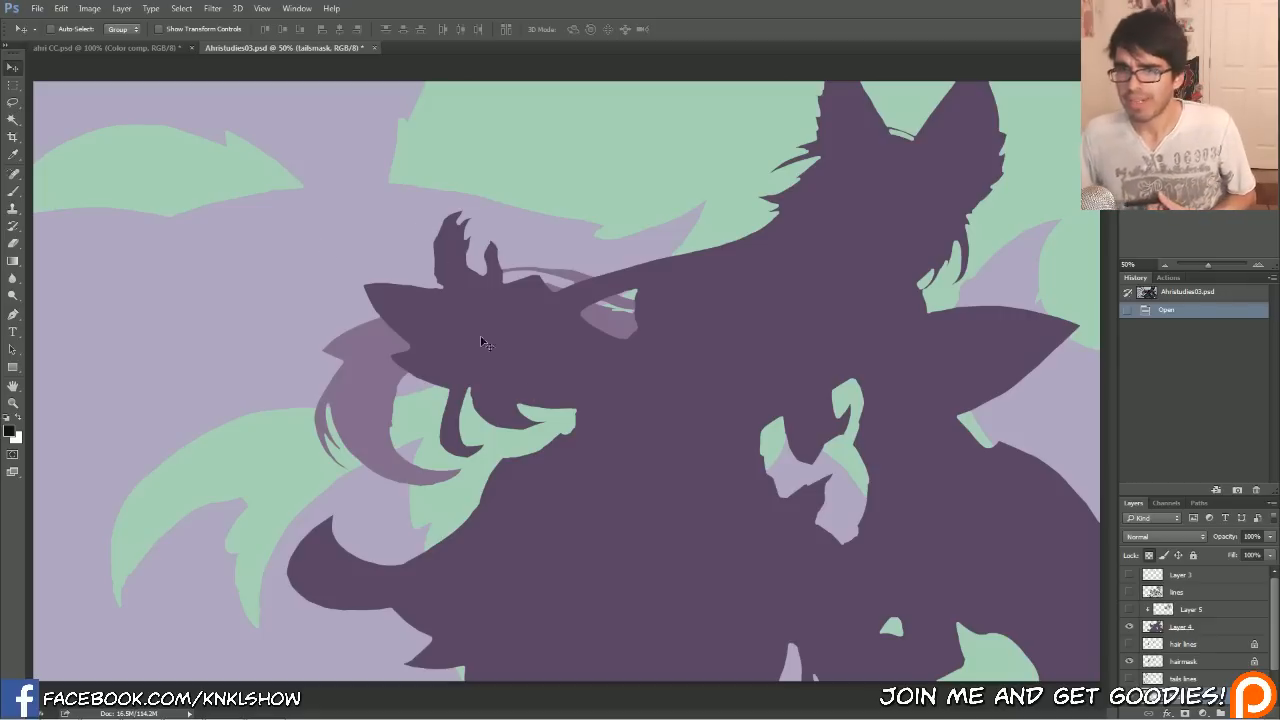
Show the lines layer again and hide Layer 4, hairmask, tailsmask and BG.
click(1131, 592)
click(1128, 626)
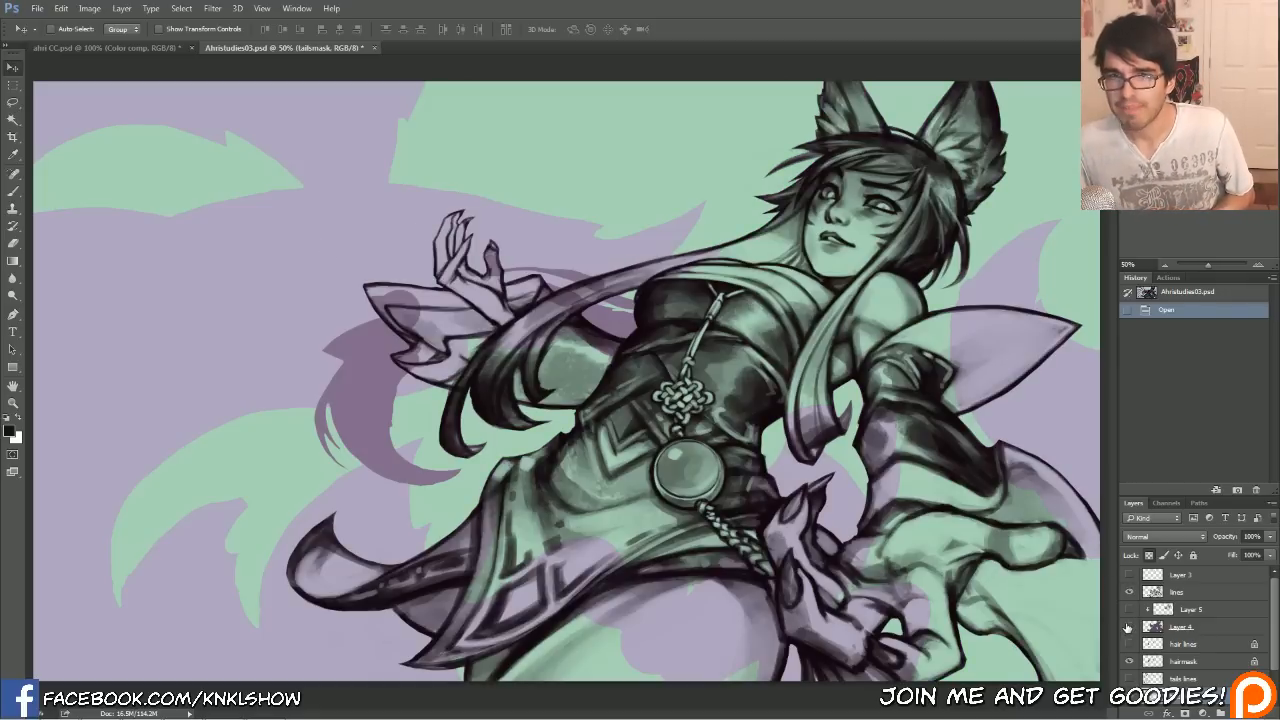
click(1129, 662)
click(1128, 697)
scroll(1128, 692, down, 2)
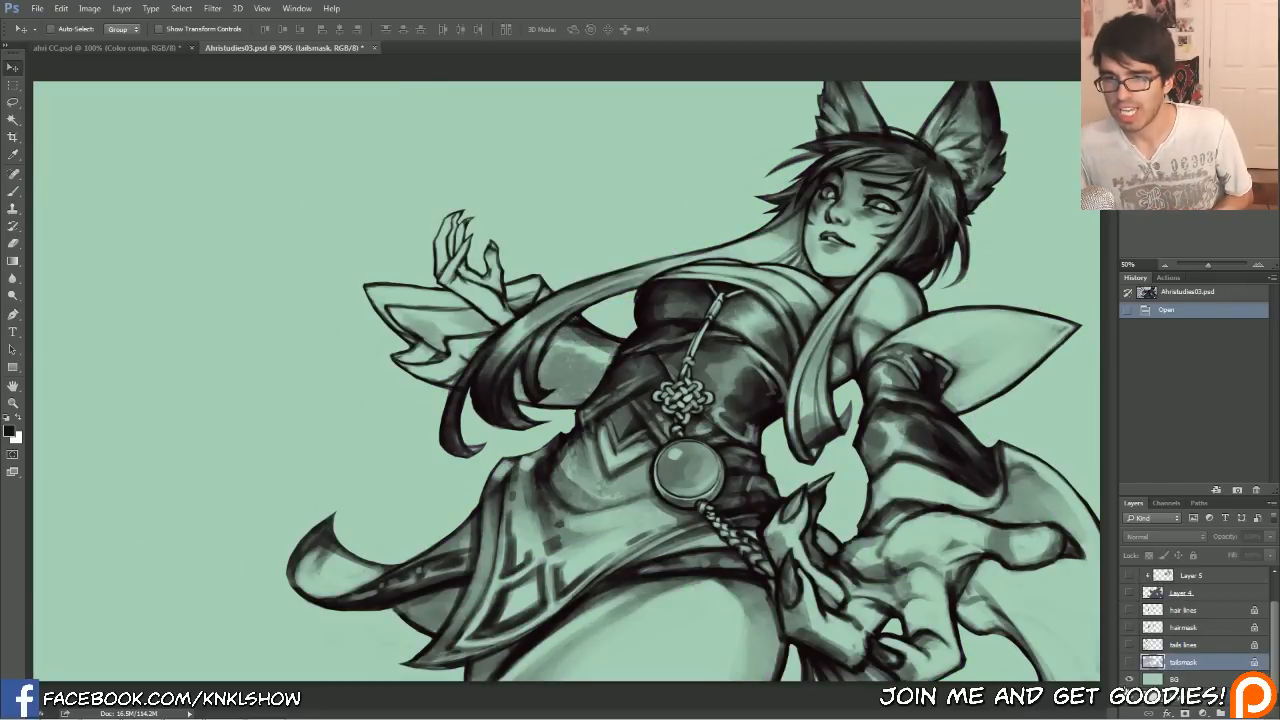
click(1129, 681)
scroll(1213, 602, up, 2)
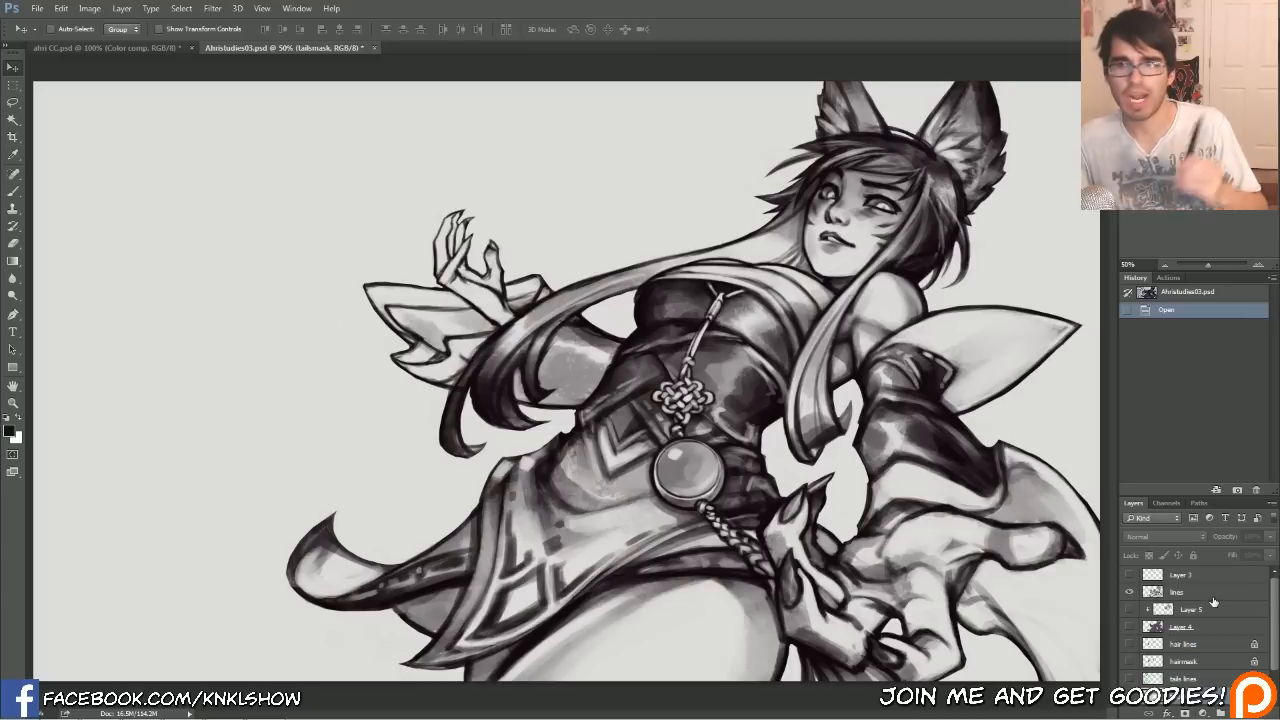
Add a new layer directly beneath the lines layer and set the foreground colour to a muted blue-violet.
click(1197, 611)
key(ctrl+shift+alt+n)
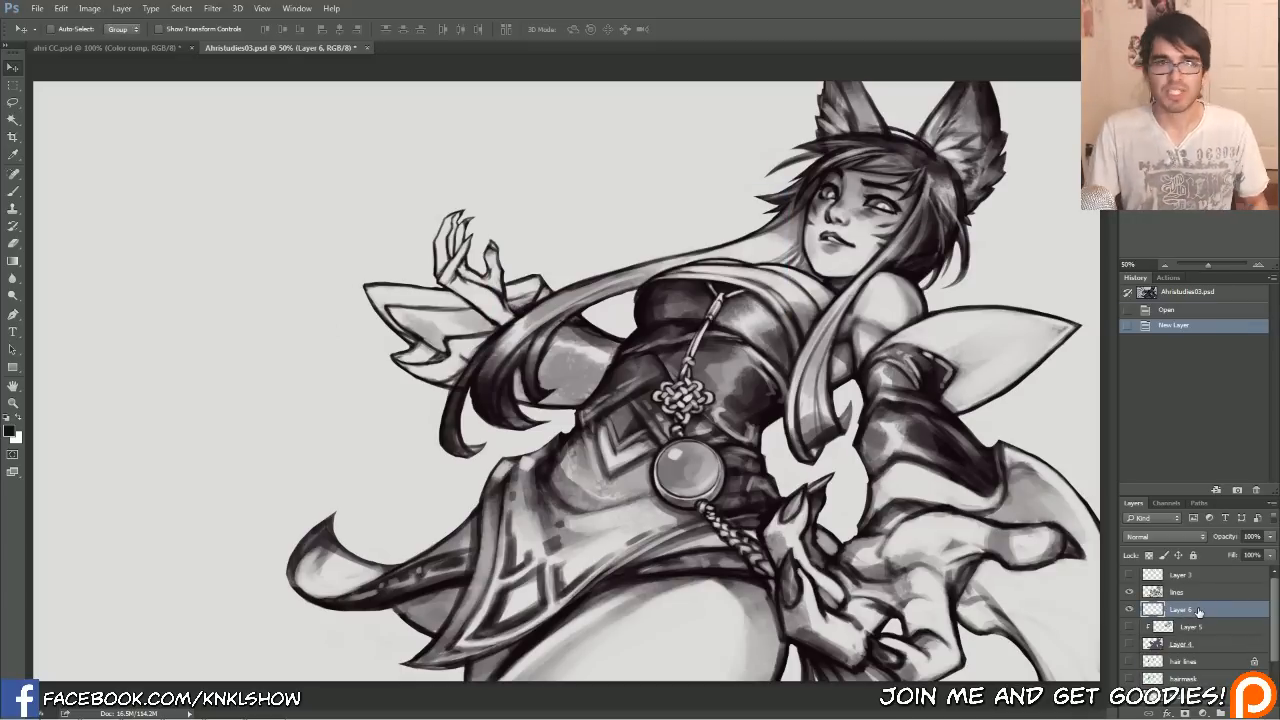
click(11, 432)
drag(652, 460, 624, 464)
click(927, 382)
Choose a small brush and paint a blue-violet stroke inside the long hair strand beside the neck on the new layer.
key(ctrl+plus)
right_click(815, 349)
click(448, 306)
right_click(705, 345)
click(14, 191)
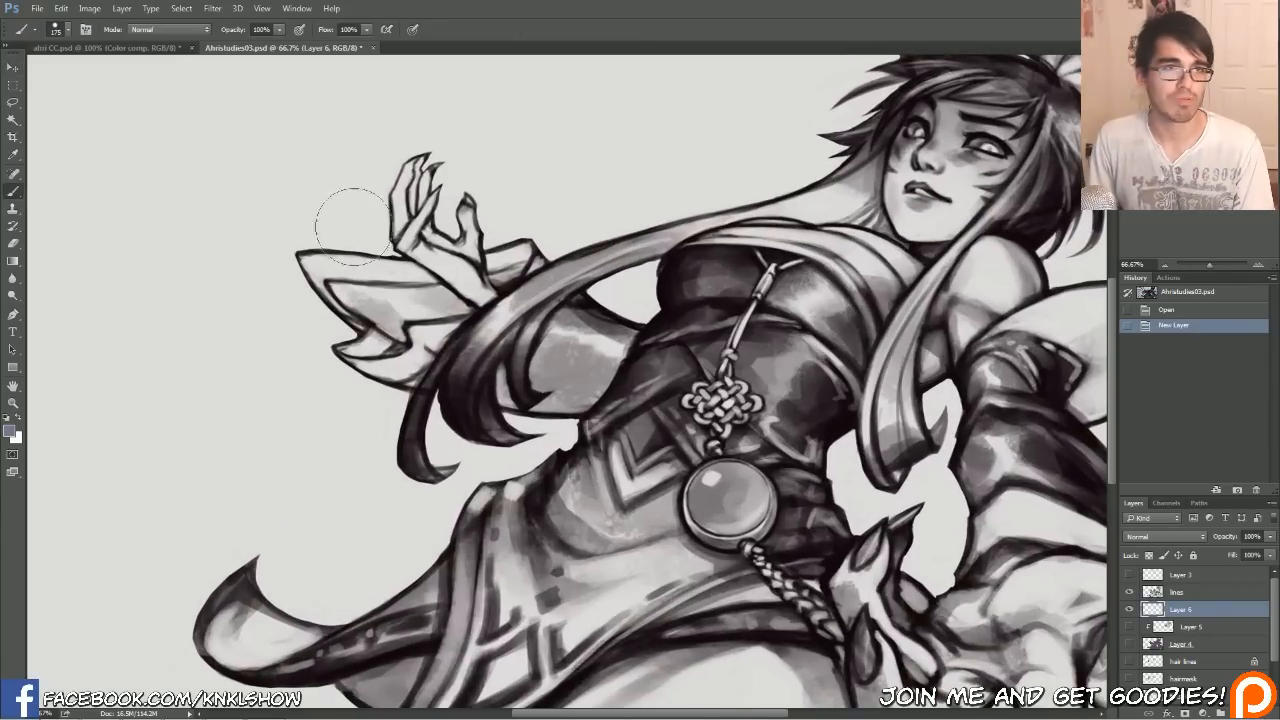
right_click(511, 310)
click(521, 421)
drag(700, 331, 700, 301)
key(ctrl+plus)
drag(868, 93, 636, 396)
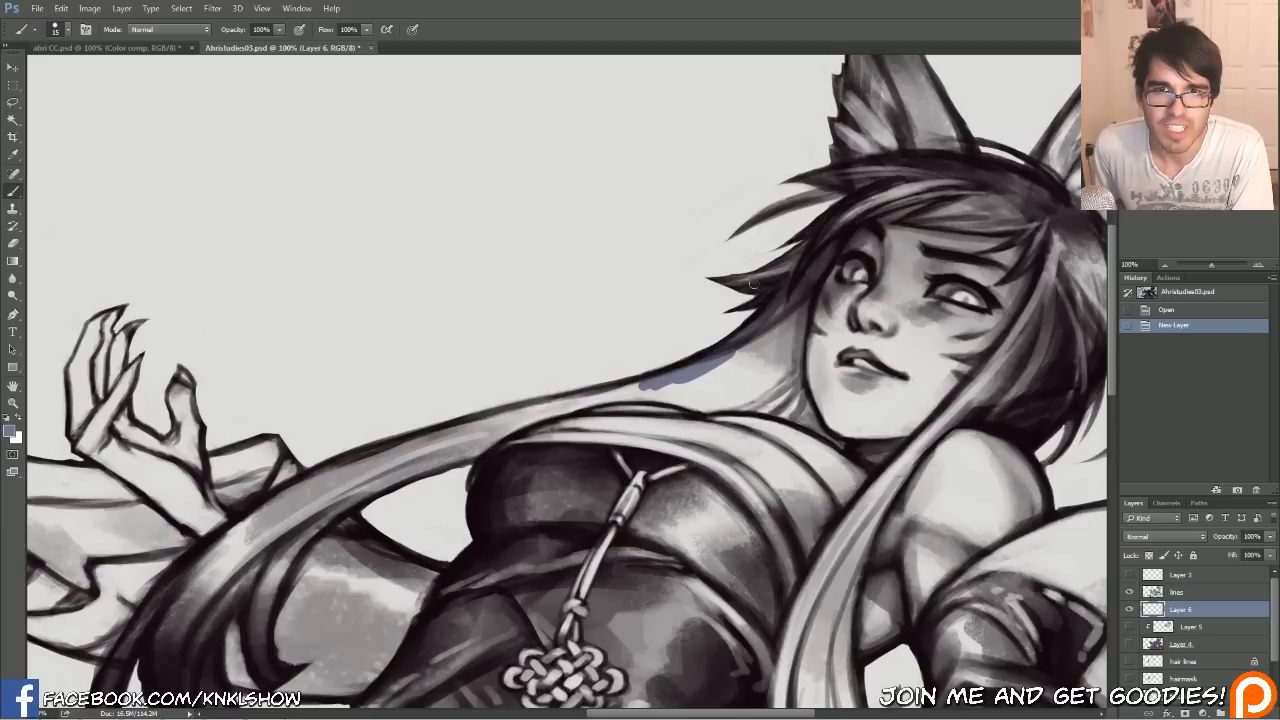
Erase around the pointed hair tips and paint thin blue-violet strokes along the loose strand beside the face.
mouse_move(696, 270)
mouse_down()
mouse_move(726, 285)
mouse_move(726, 270)
mouse_up()
drag(698, 272, 733, 264)
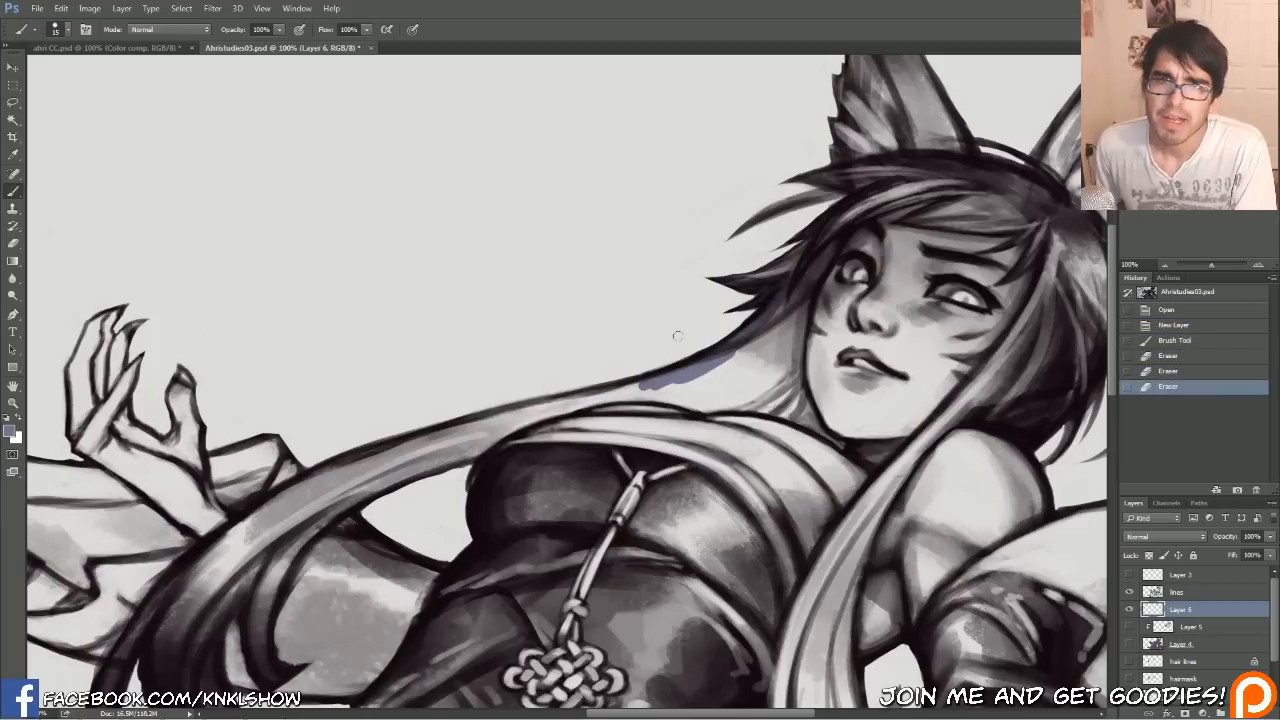
drag(800, 239, 790, 244)
drag(792, 242, 768, 252)
drag(782, 246, 770, 250)
mouse_move(844, 202)
mouse_down()
mouse_move(818, 224)
mouse_move(782, 212)
mouse_move(708, 256)
mouse_up()
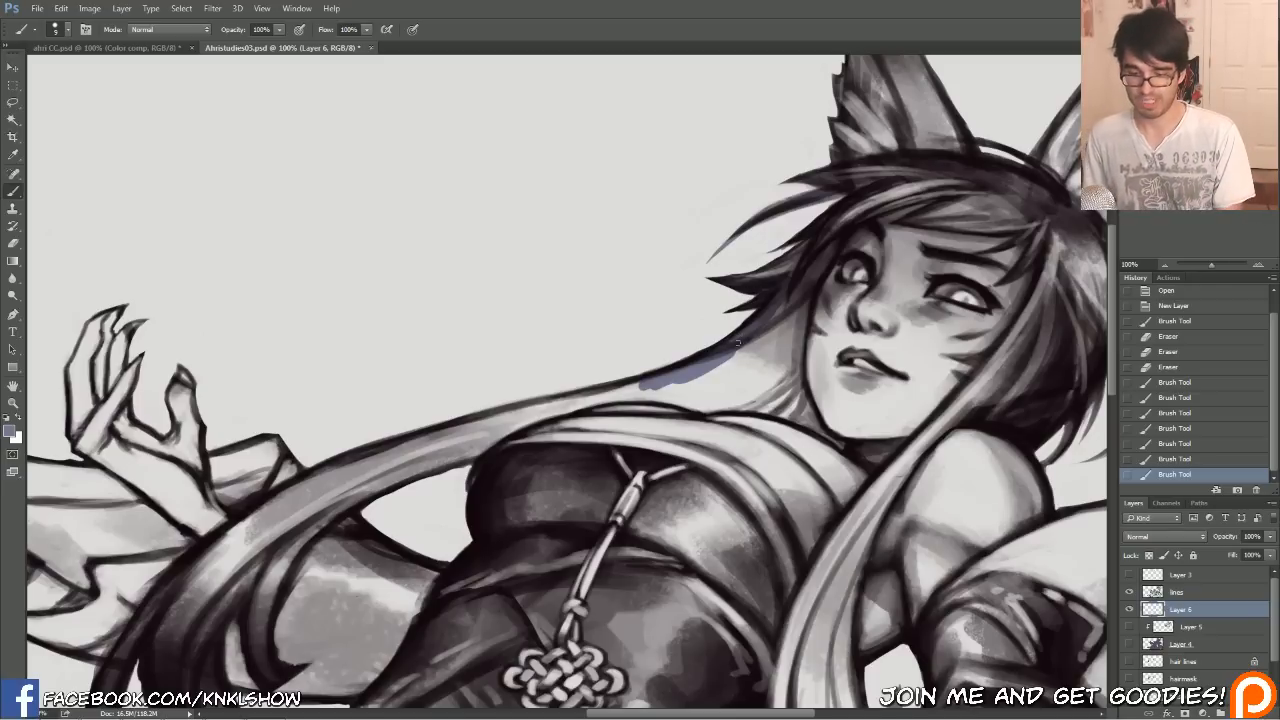
Lasso the area around the painted hair strokes, clear it from the new layer and drop the selection.
key(l)
mouse_move(665, 462)
mouse_down()
mouse_move(868, 88)
mouse_move(778, 428)
mouse_up()
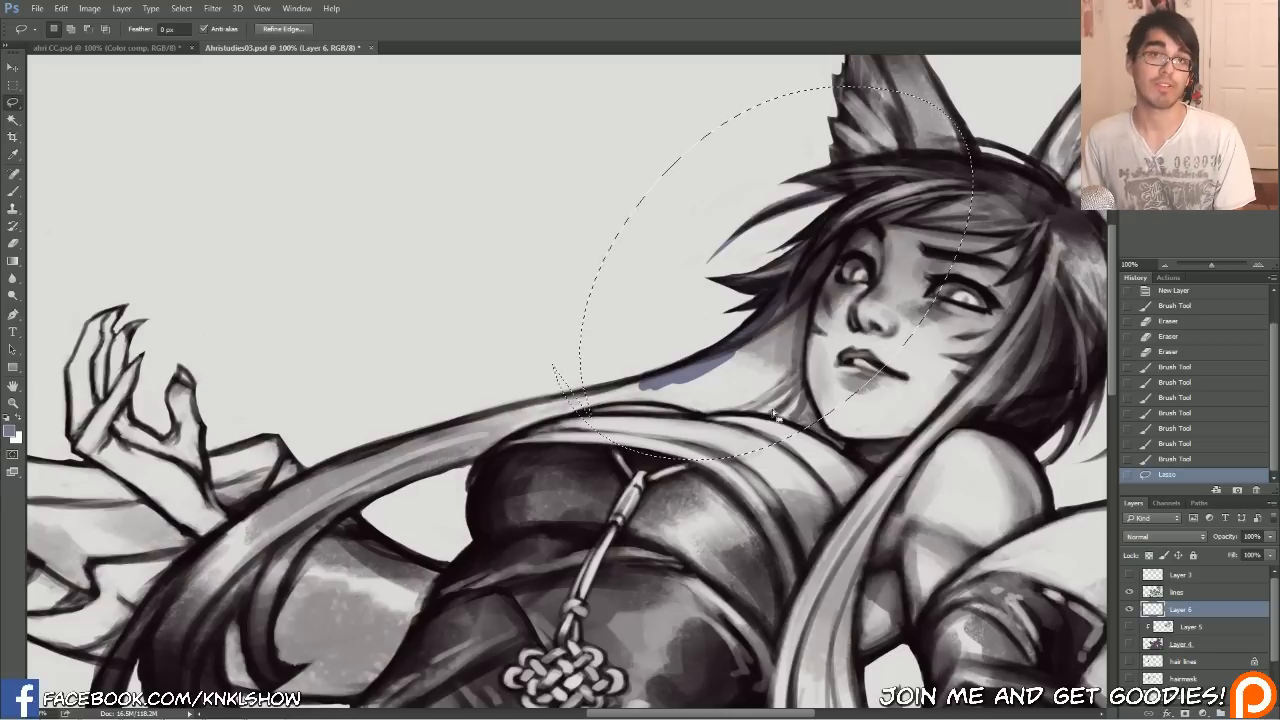
key(Delete)
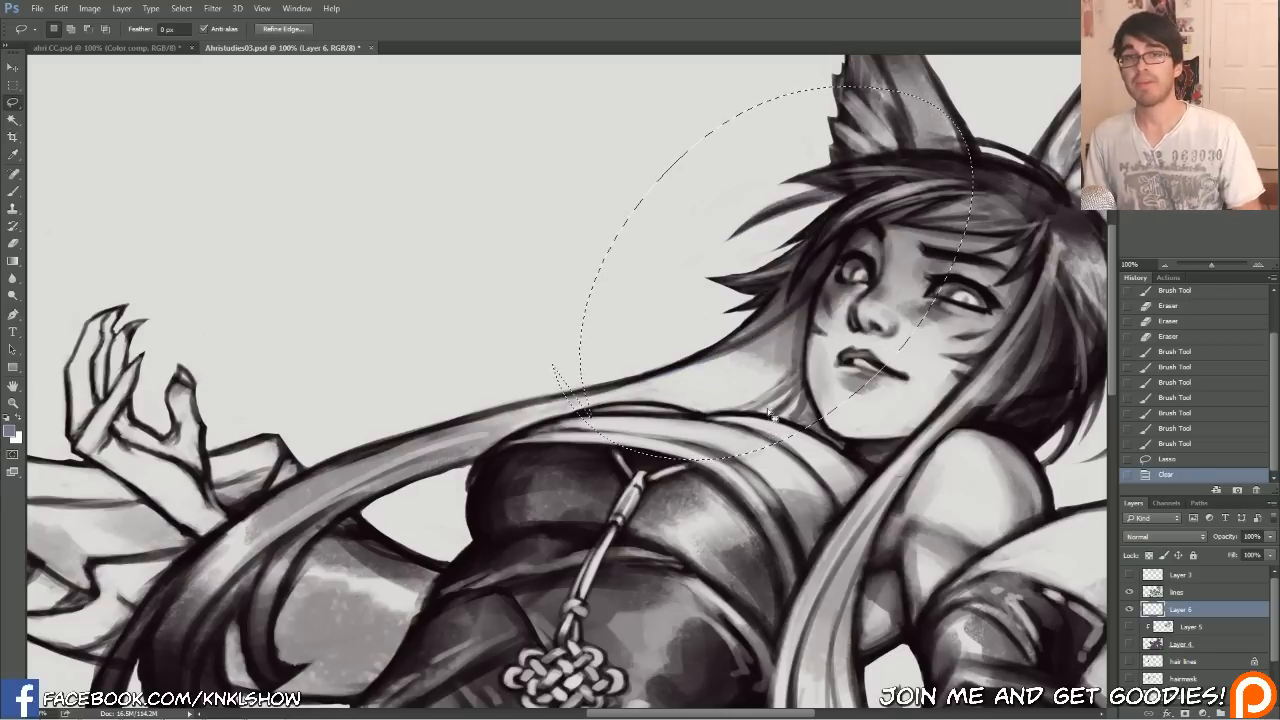
click(572, 204)
click(655, 270)
Make the lines layer active and select the background around the figure and behind the hair with the Magic Wand.
drag(1214, 130, 1235, 157)
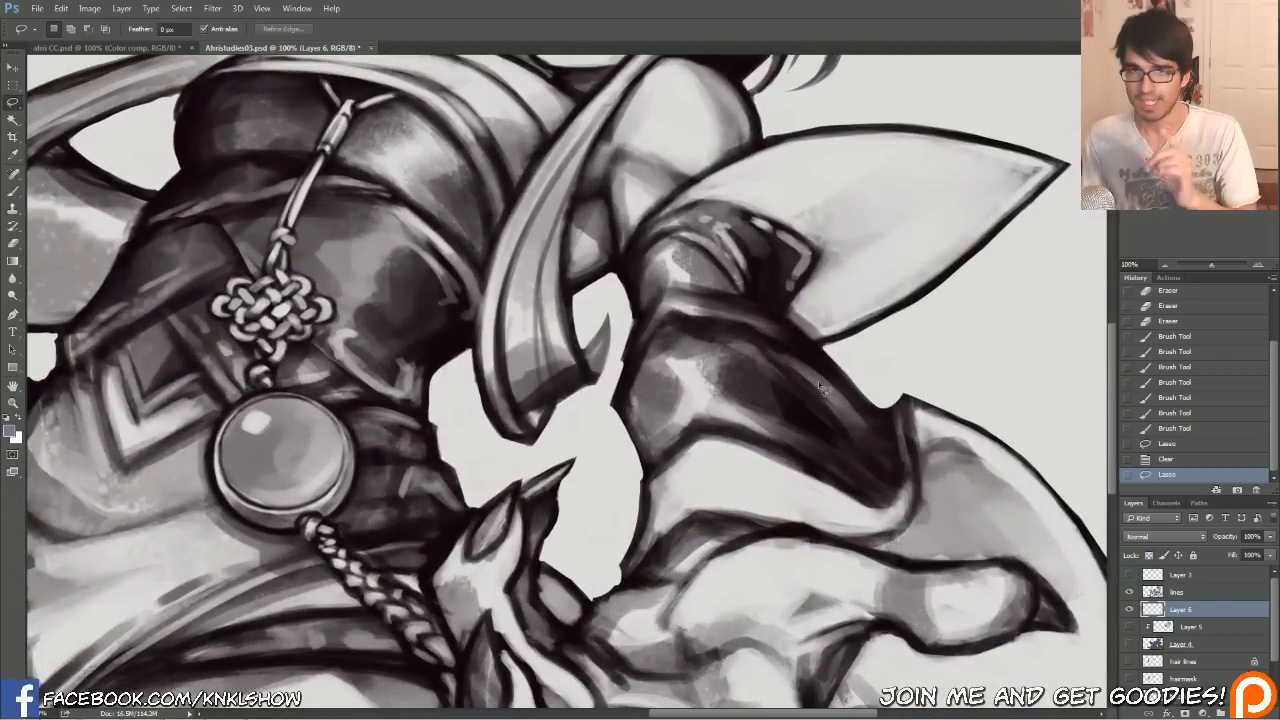
click(1185, 592)
click(13, 191)
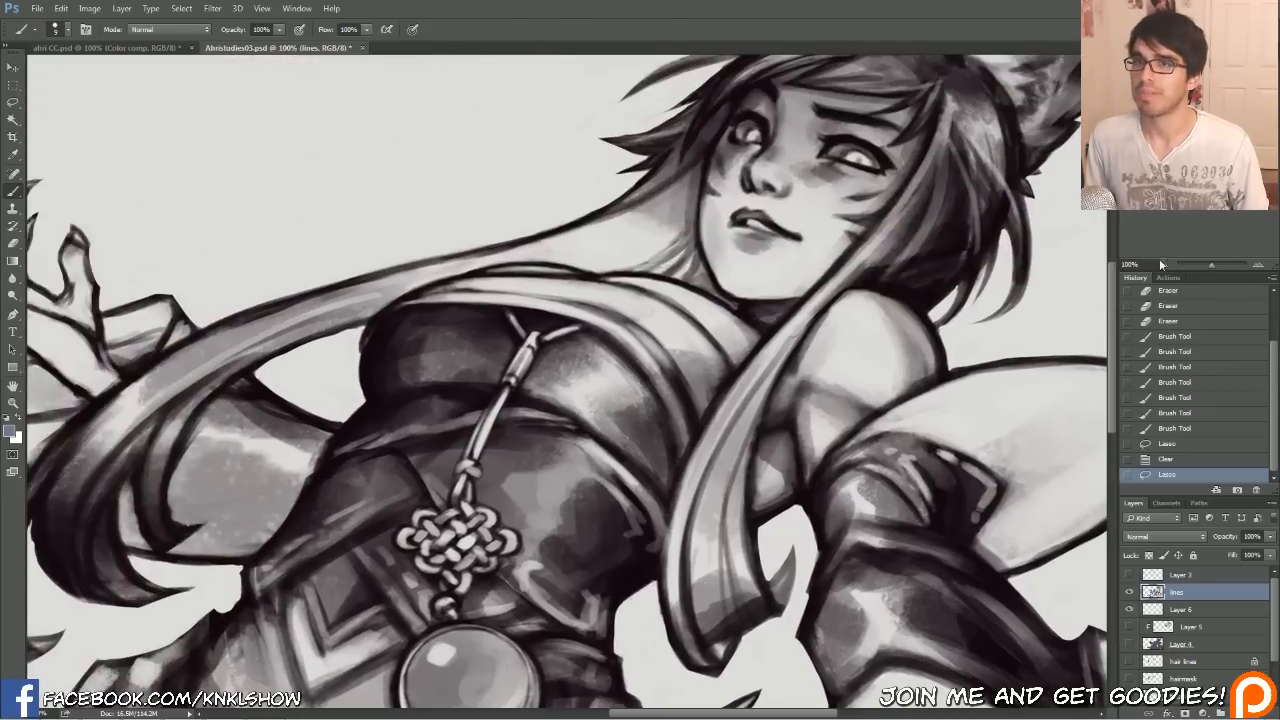
click(1165, 266)
click(1165, 266)
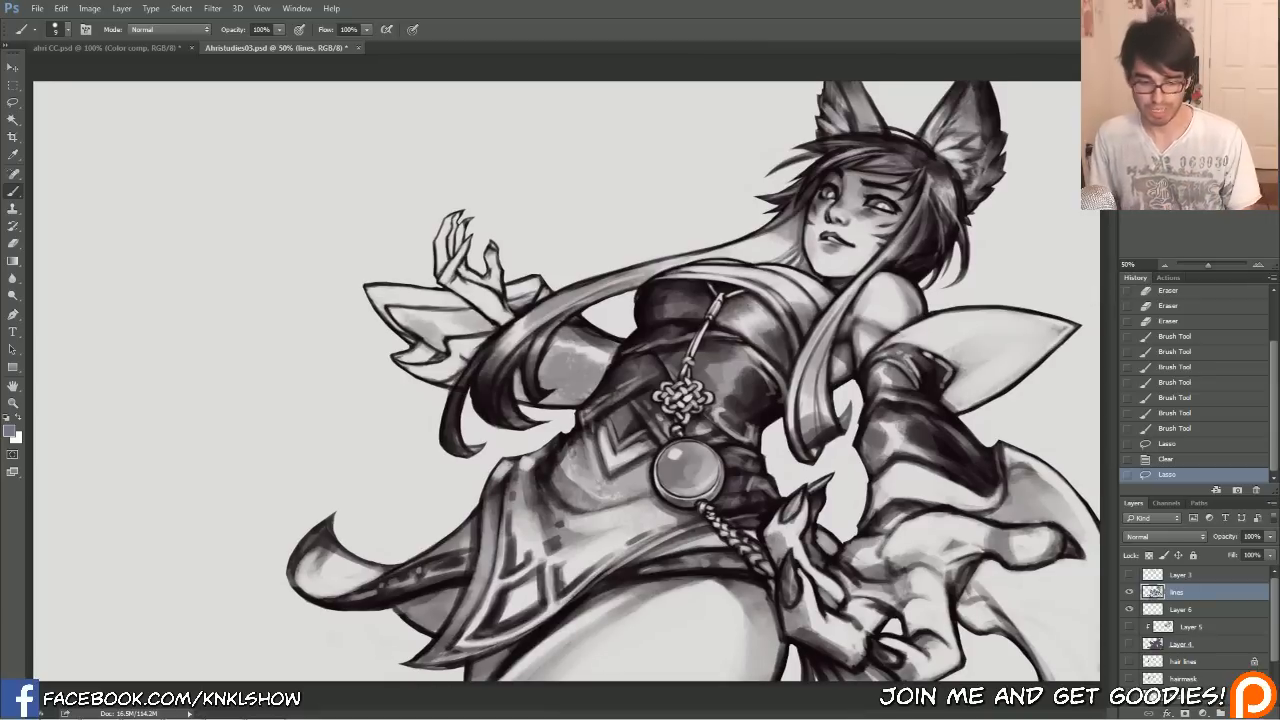
key(w)
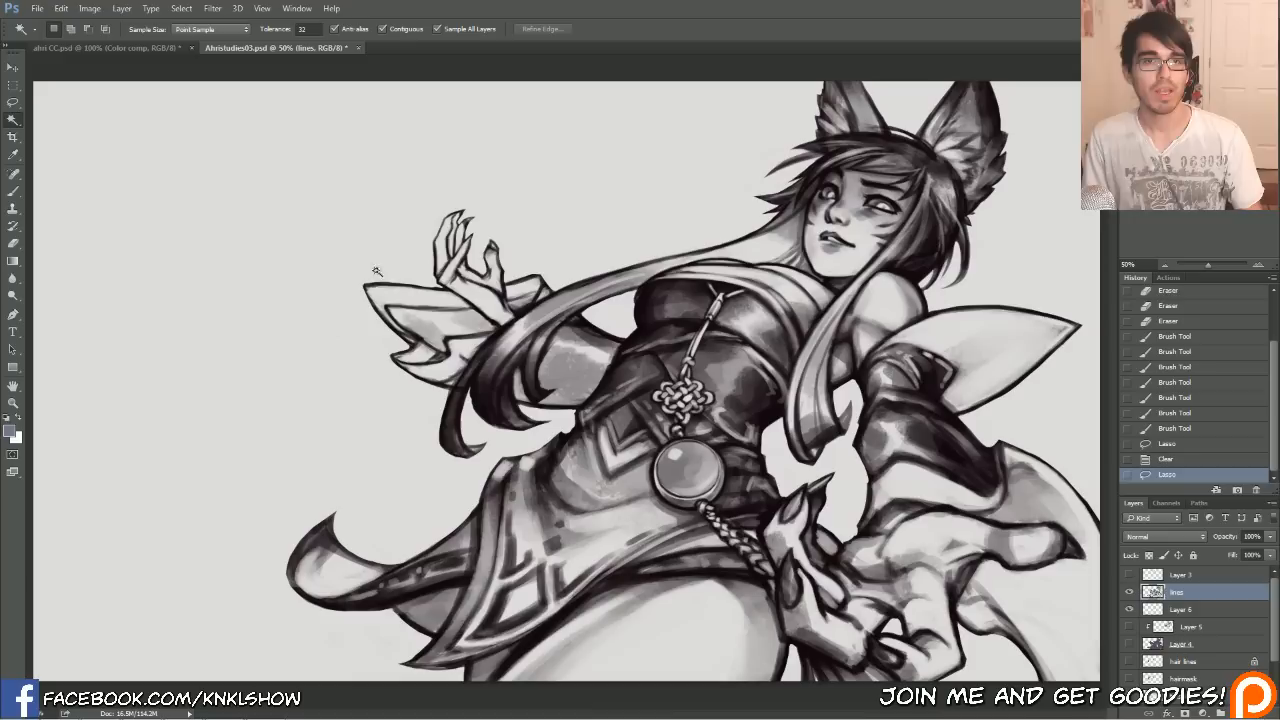
click(339, 229)
shift+click(921, 287)
shift+click(1007, 263)
shift+click(935, 240)
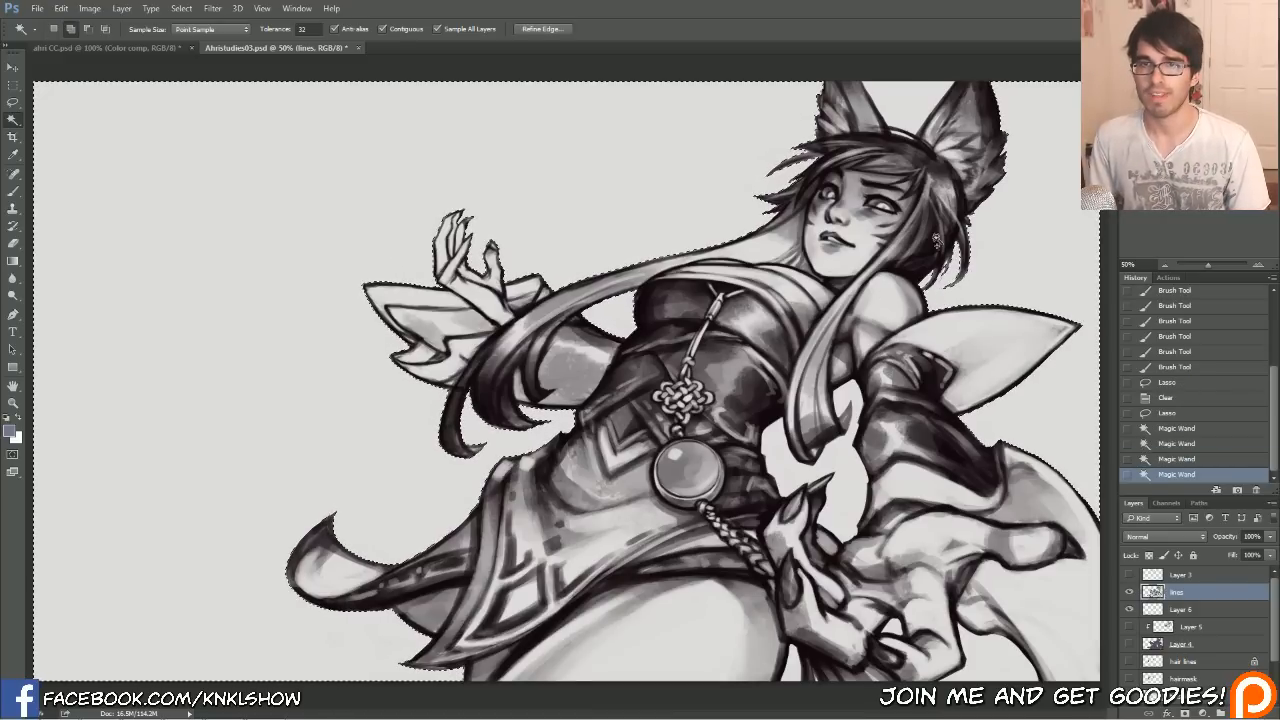
Add the enclosed background gaps between the ears, arms, hands, skirt and hair to the Magic Wand selection.
shift+click(902, 124)
shift+click(908, 118)
shift+click(853, 504)
shift+click(803, 667)
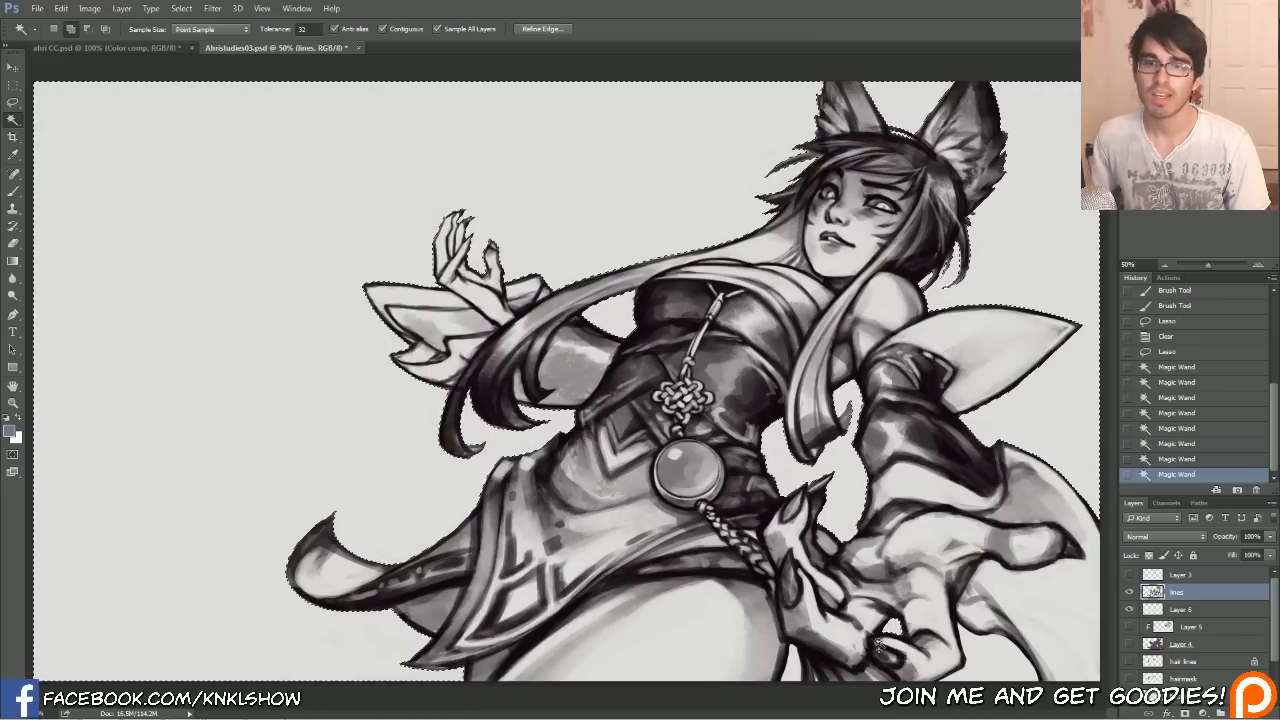
shift+click(793, 671)
shift+click(848, 682)
shift+click(805, 664)
key(ctrl+z)
shift+click(441, 604)
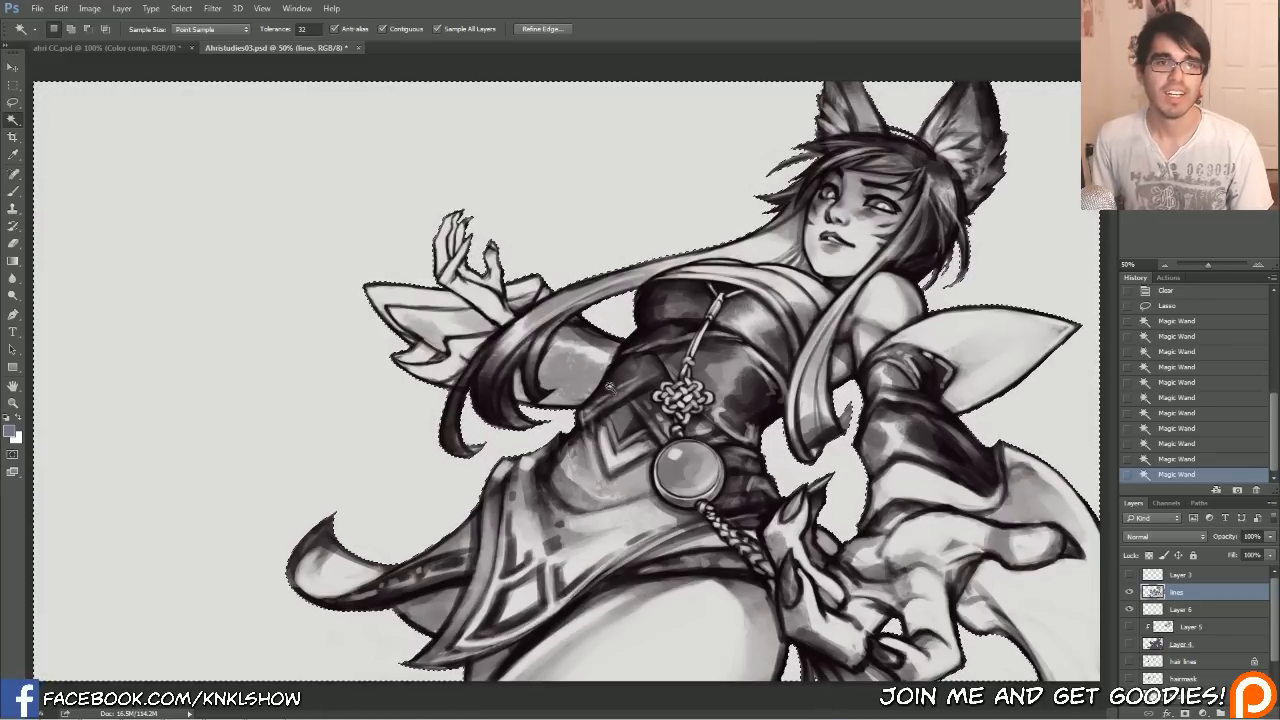
shift+click(806, 264)
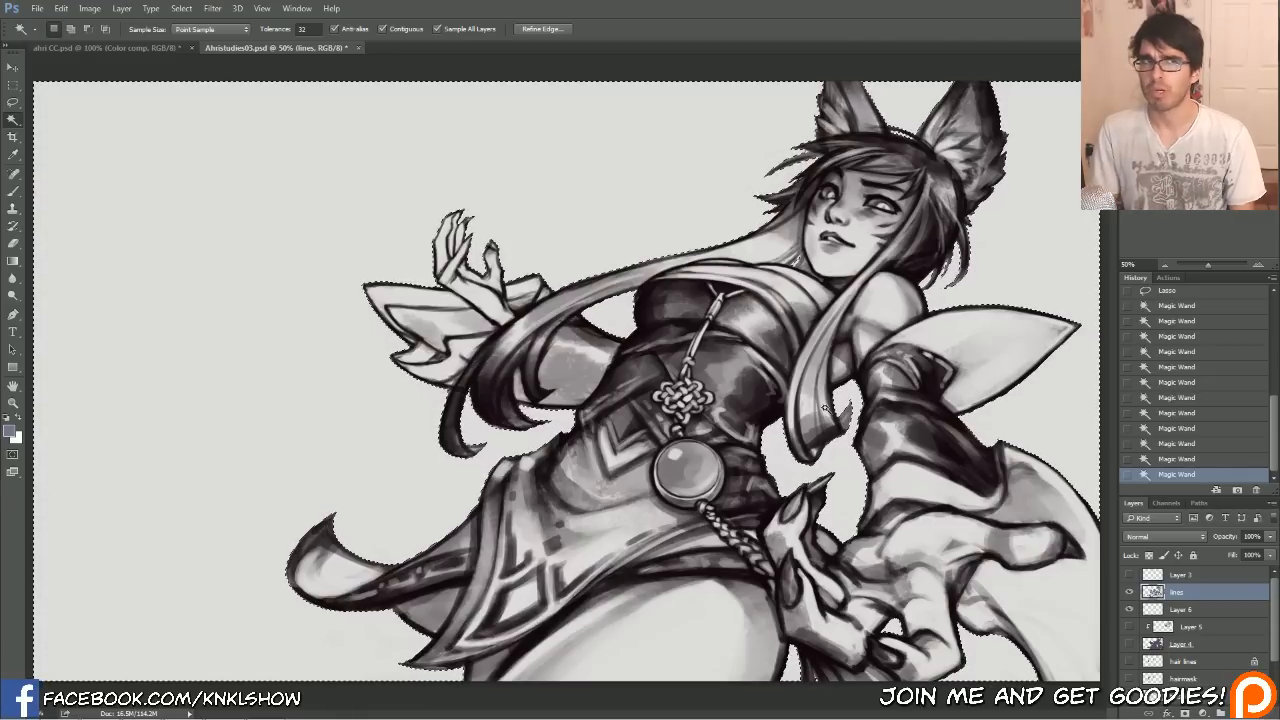
Expand the background selection into the outlines, keeping the preset pixel amount.
click(182, 9)
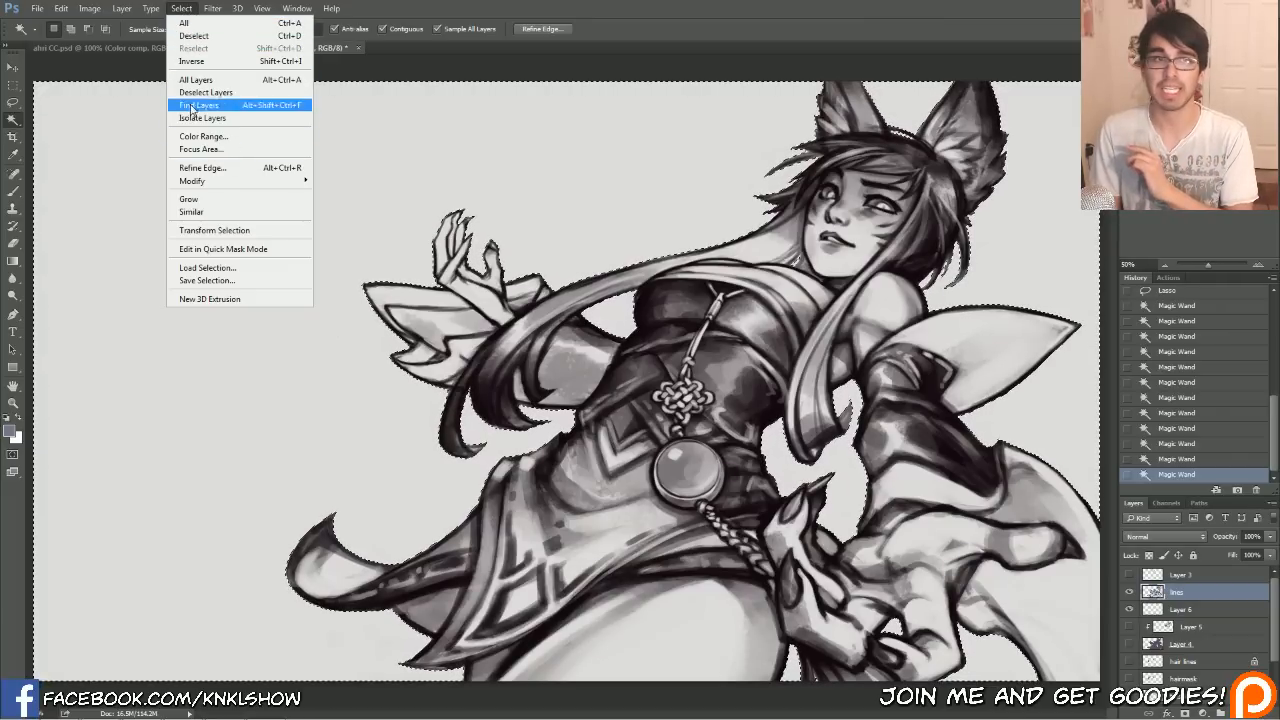
mouse_move(180, 181)
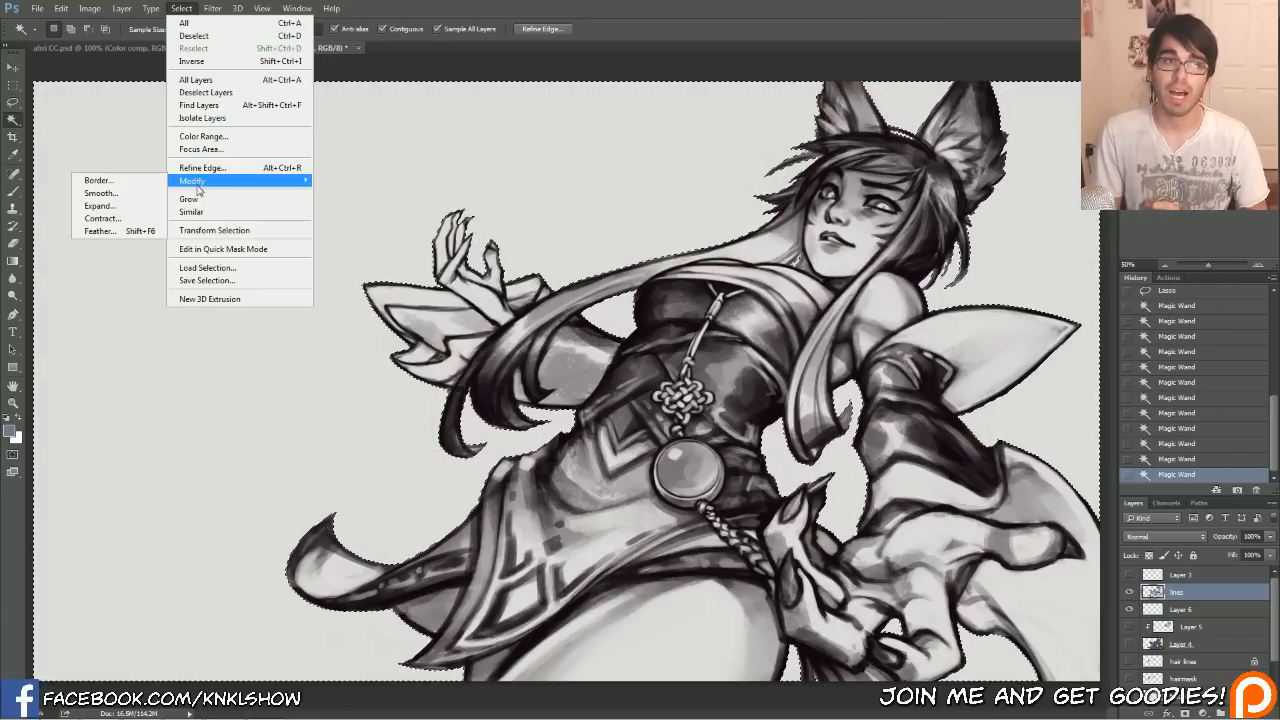
click(100, 205)
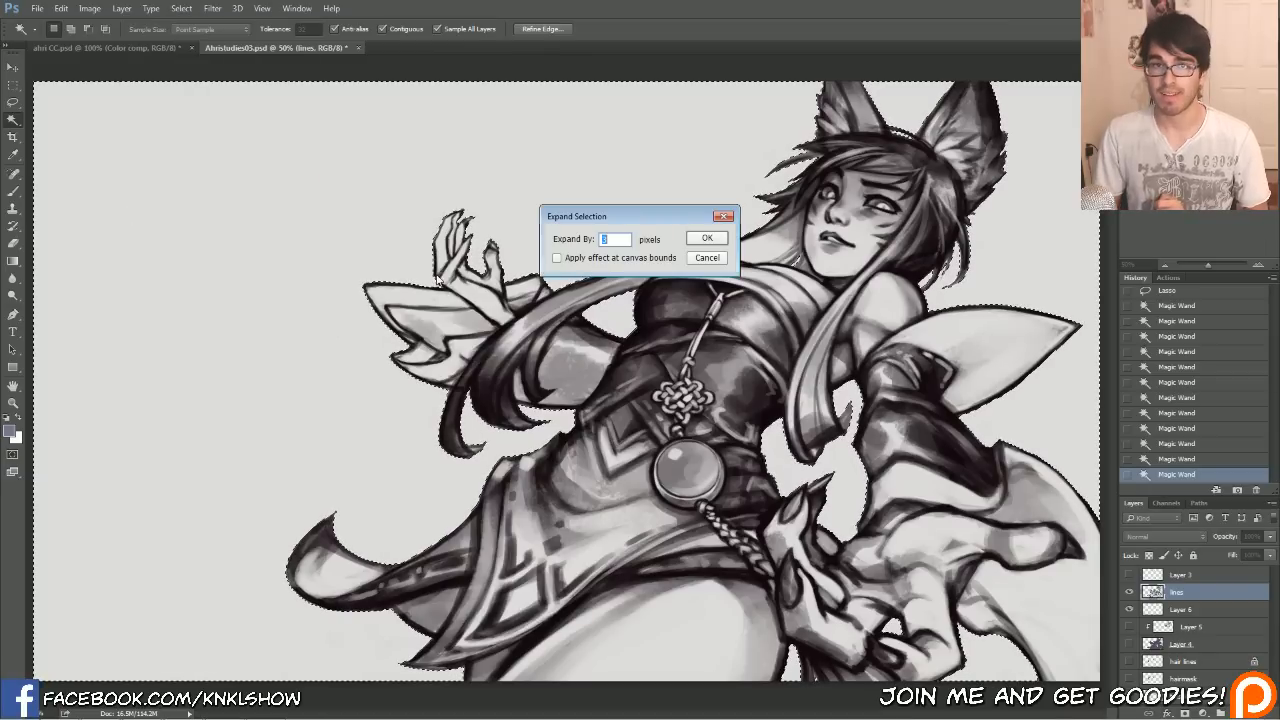
click(704, 238)
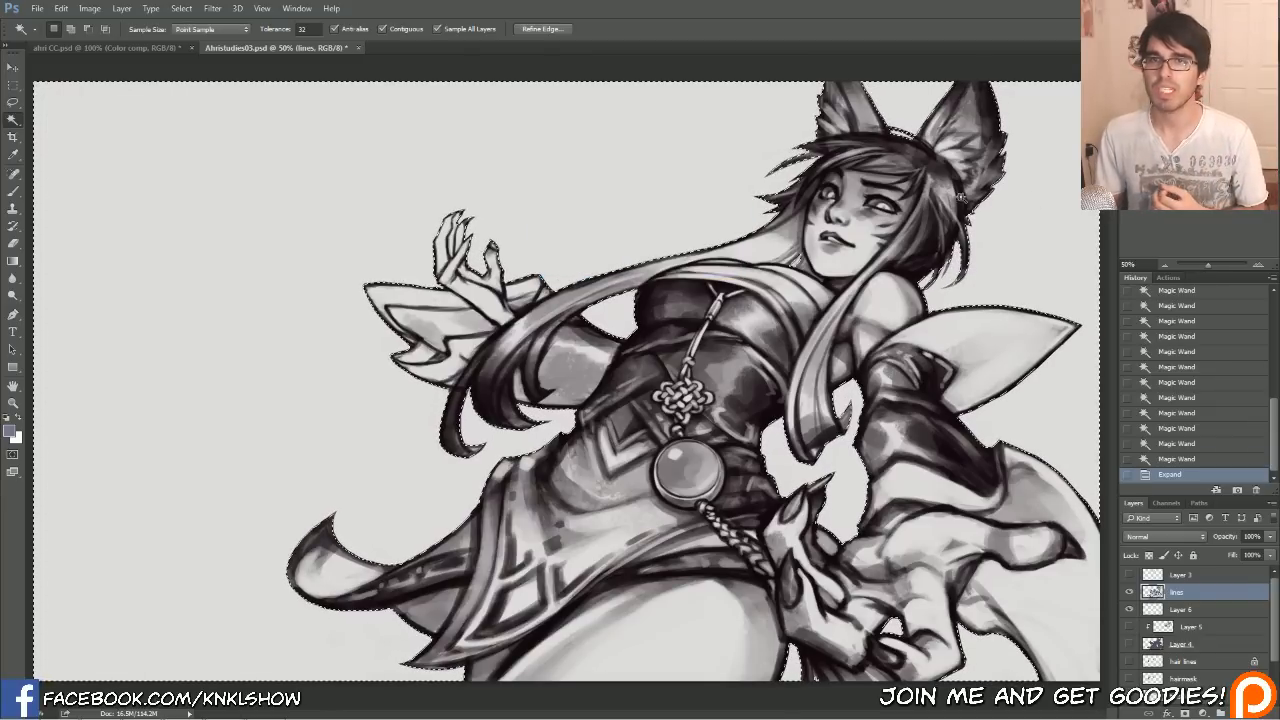
Inspect the expanded selection's edge along the pointed sleeve, then undo the expansion and examine the edge up close.
click(1258, 265)
click(1258, 265)
click(1234, 150)
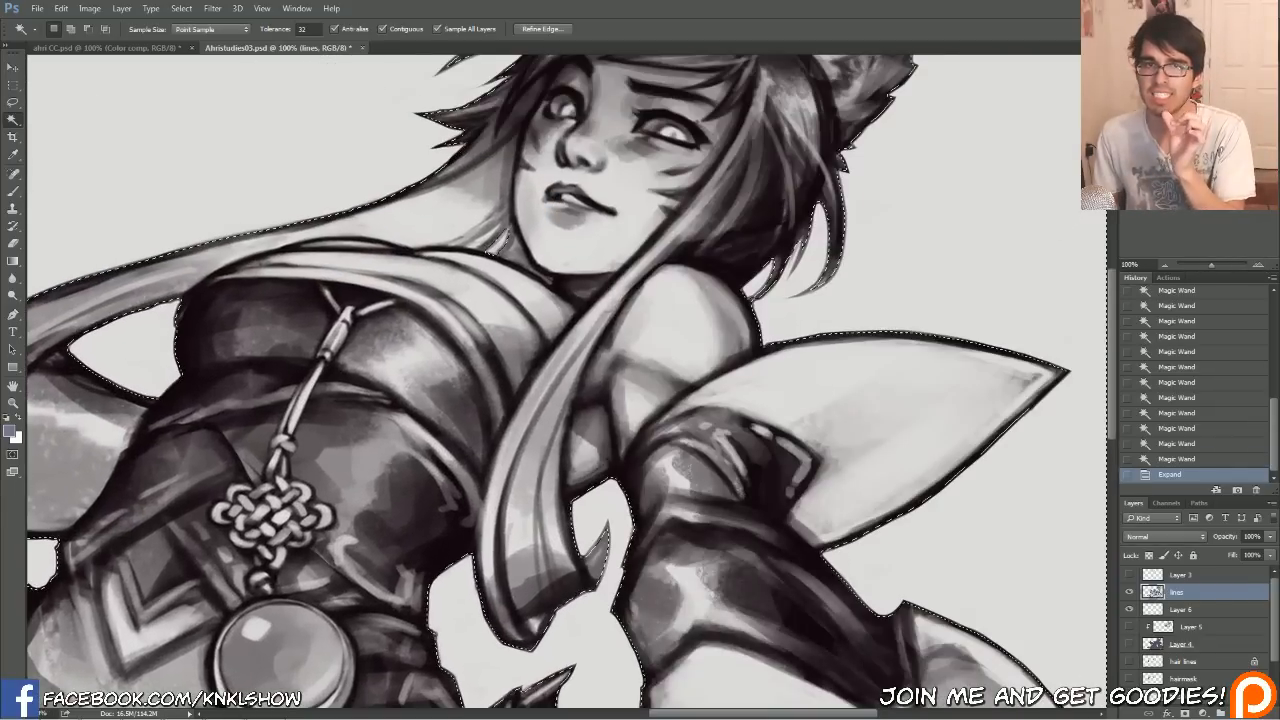
click(1258, 266)
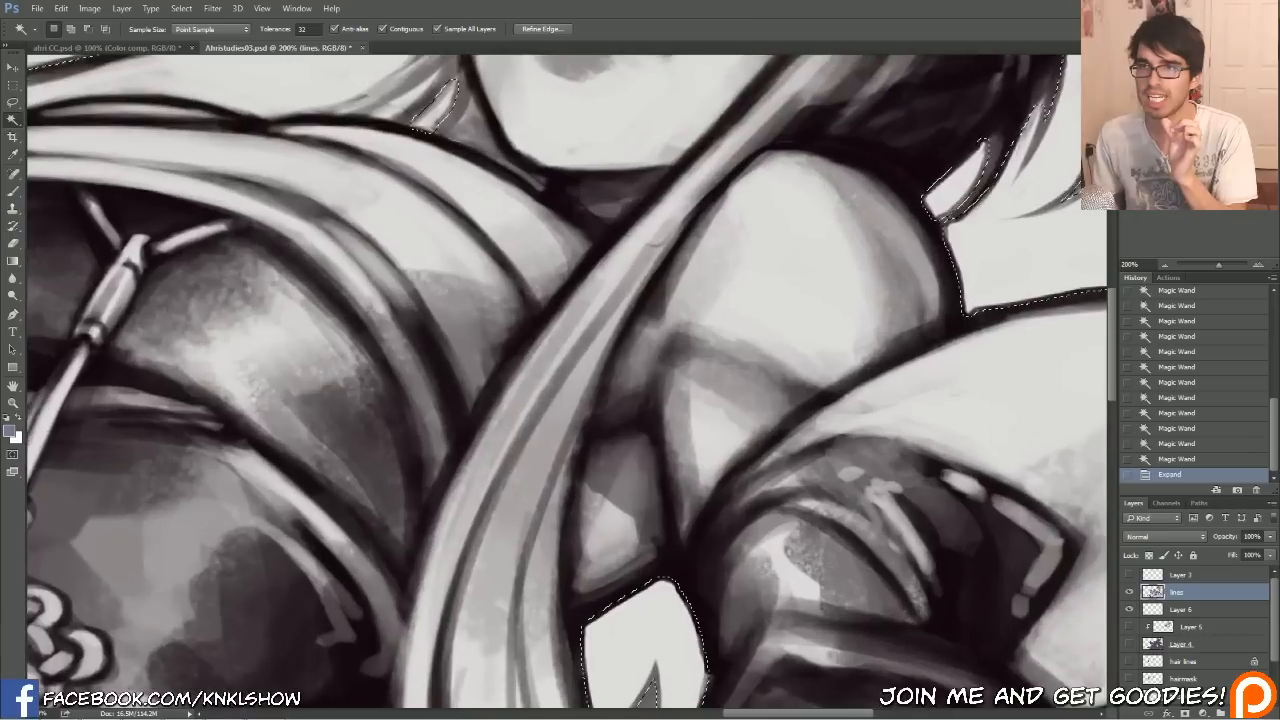
drag(1222, 155, 1235, 157)
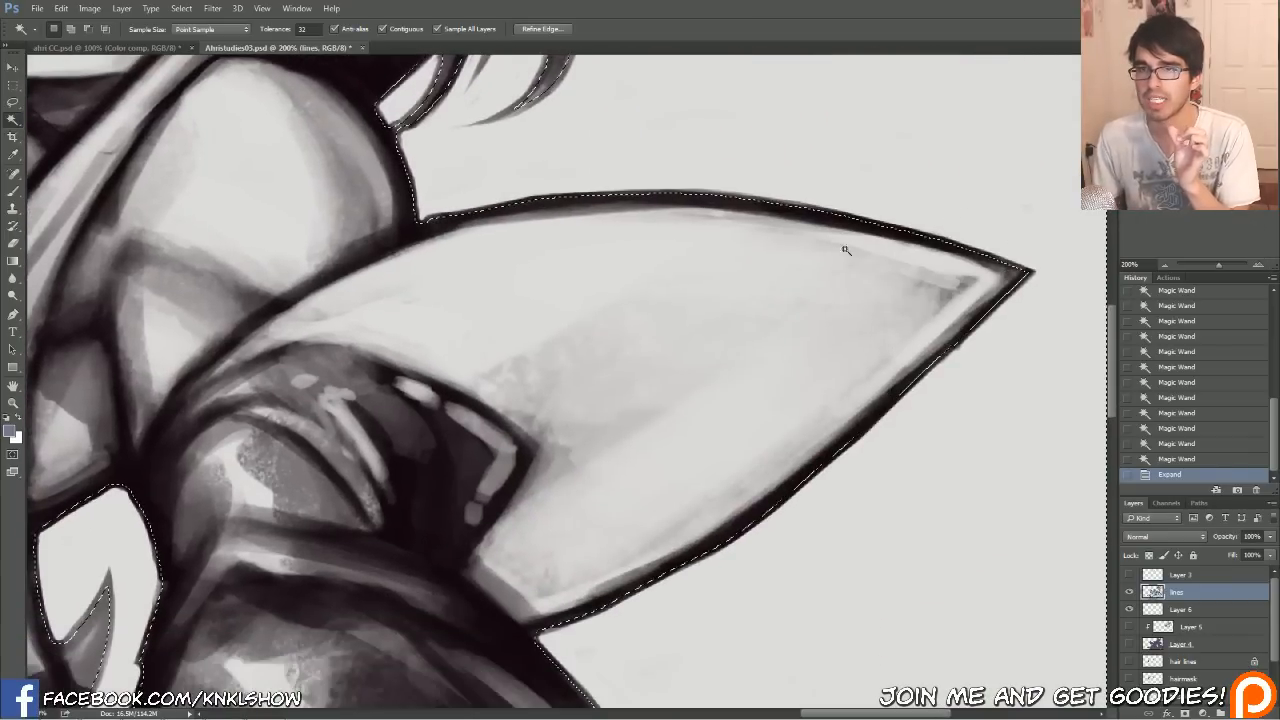
key(ctrl+z)
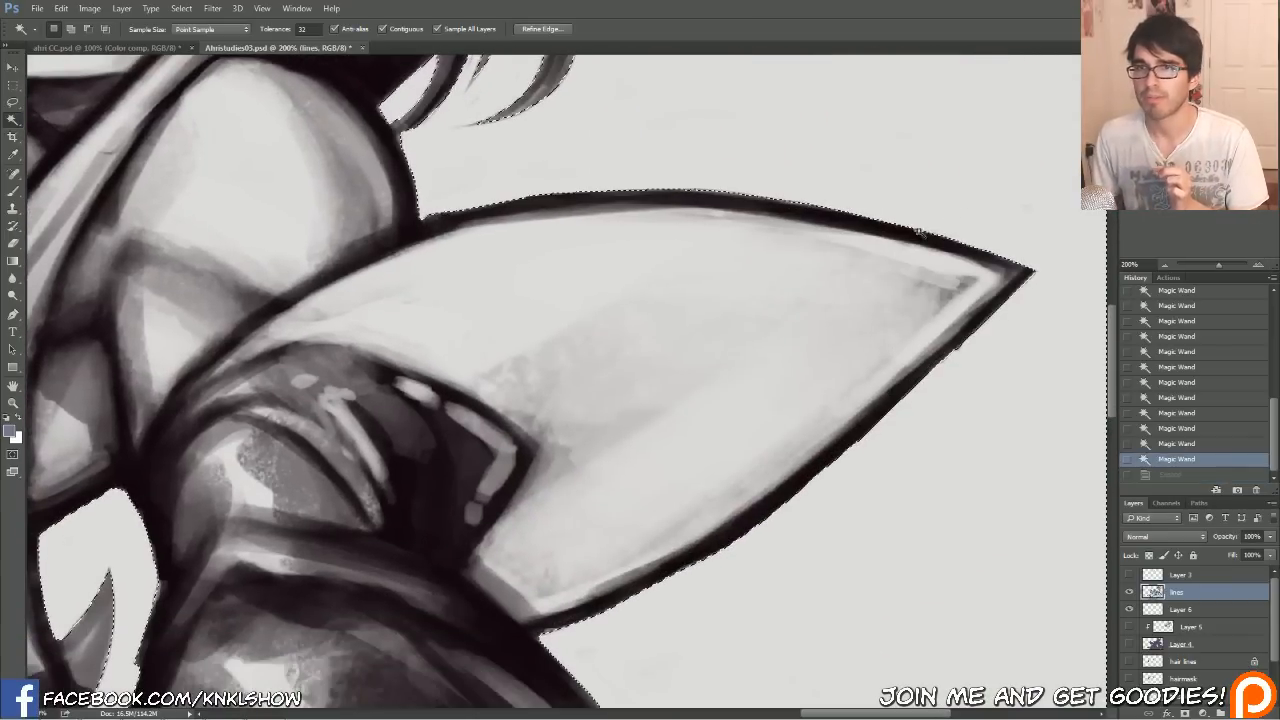
key(ctrl+plus)
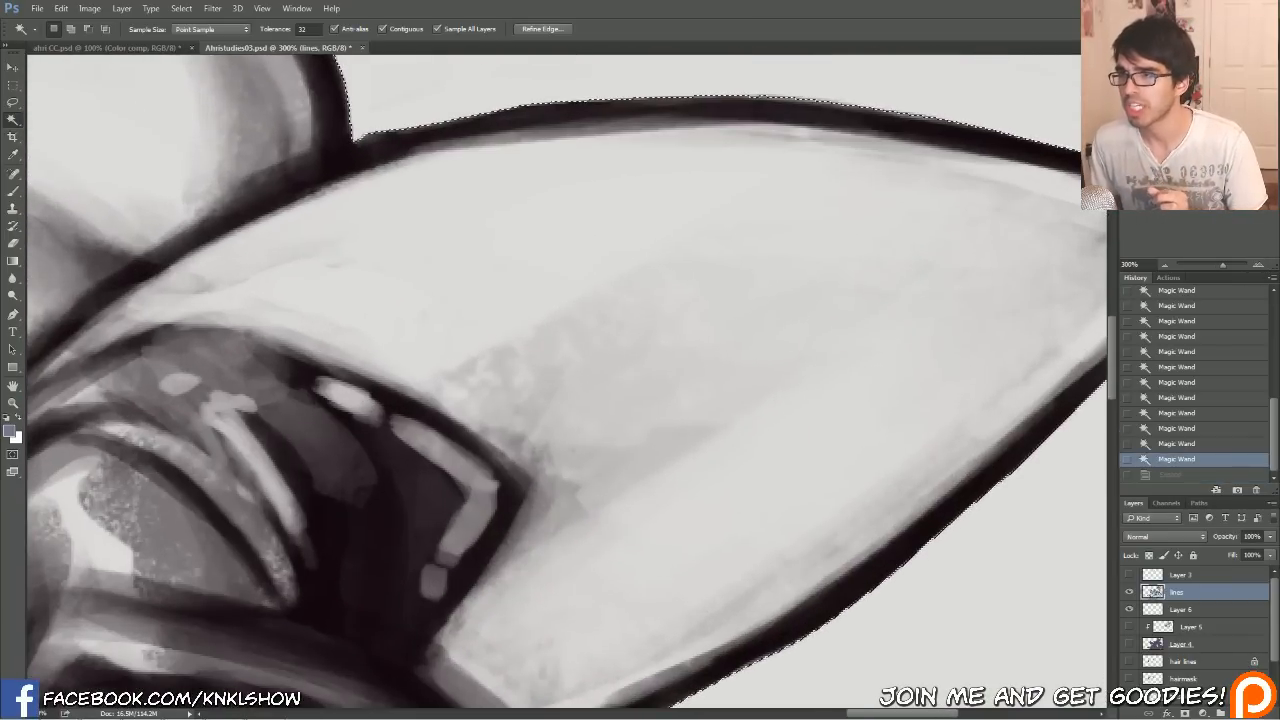
Reapply the undone expansion of the background selection and check its edge along the pointed sleeve's outline.
drag(1235, 157, 1239, 153)
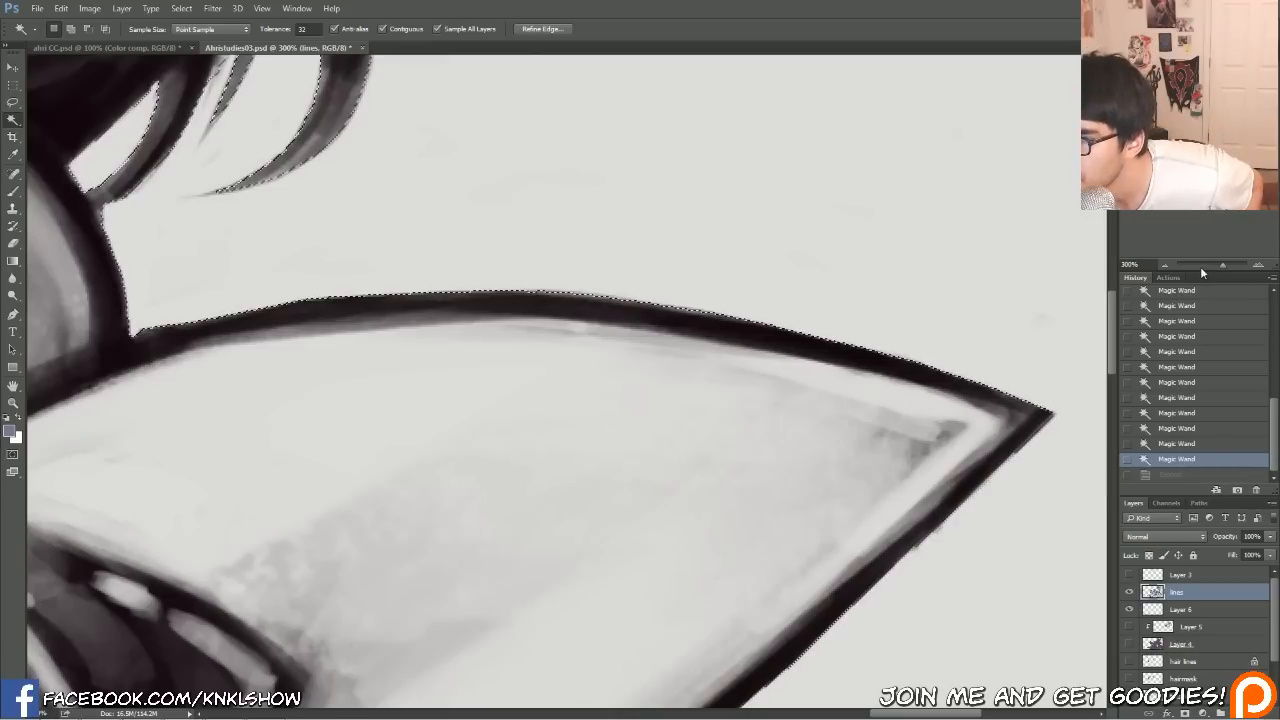
click(1180, 477)
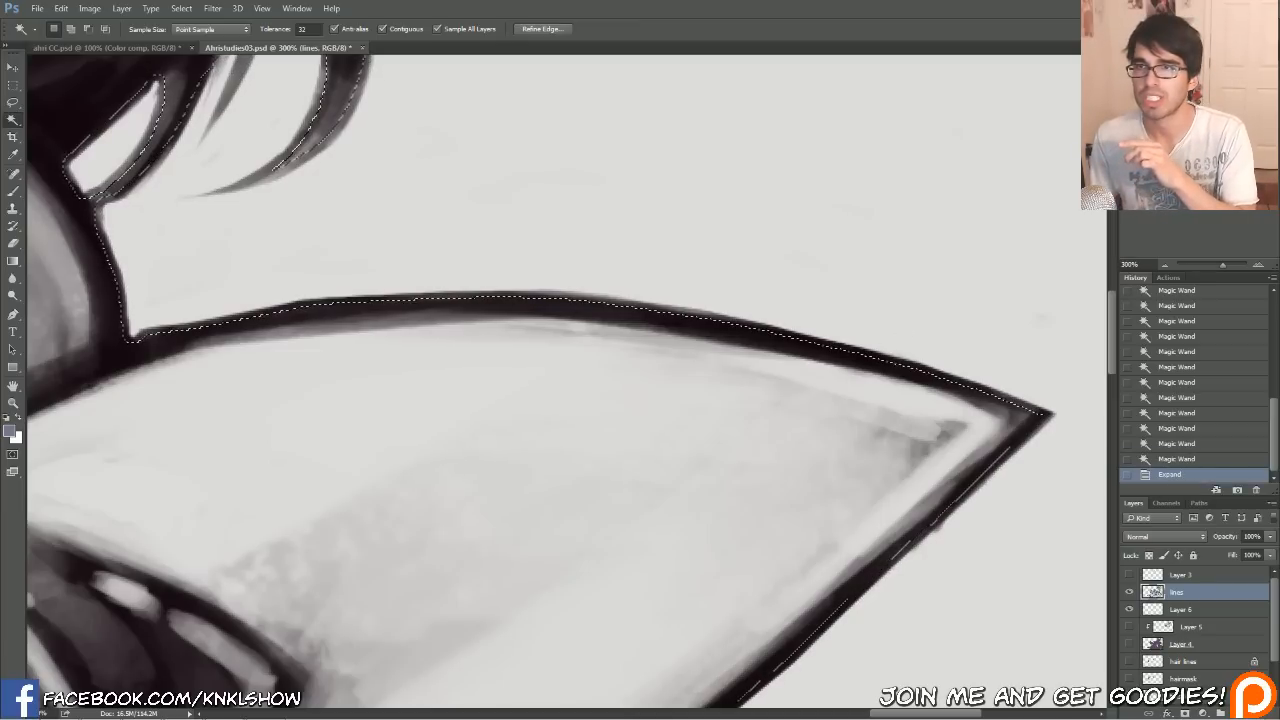
drag(738, 326, 848, 243)
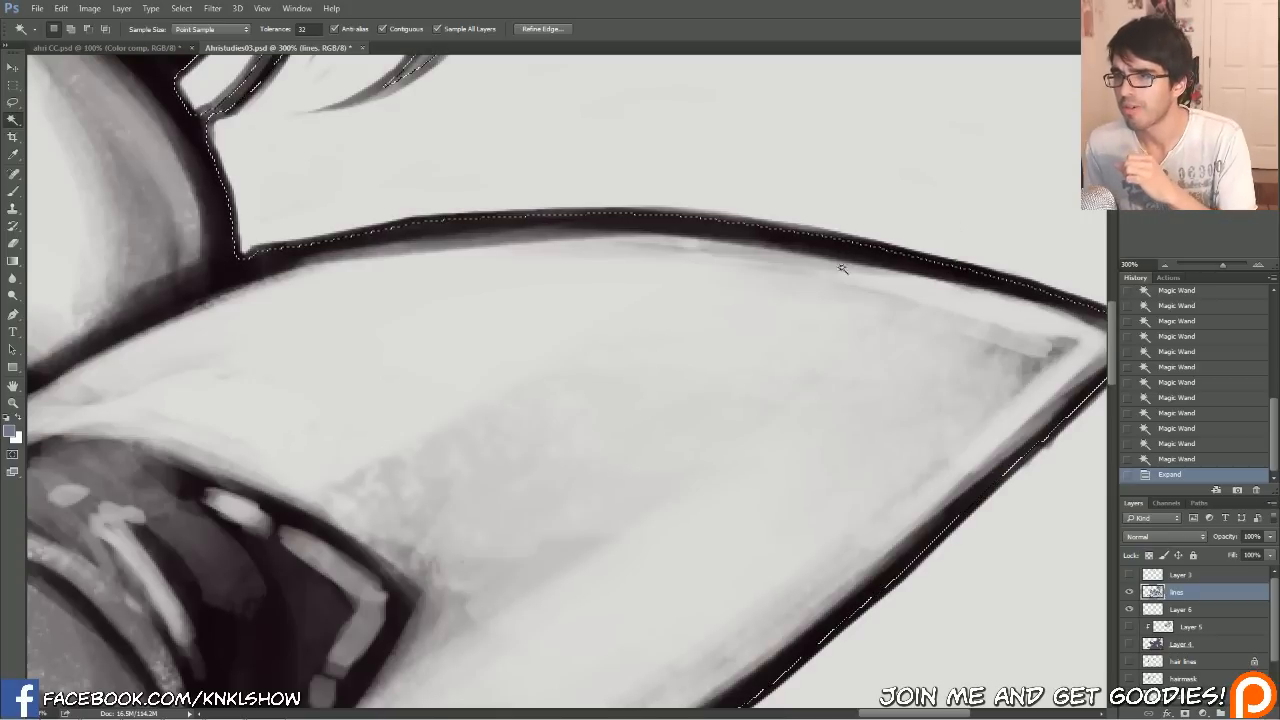
Invert the expanded background selection so that the whole figure is selected instead.
click(1164, 267)
click(1164, 267)
click(1164, 267)
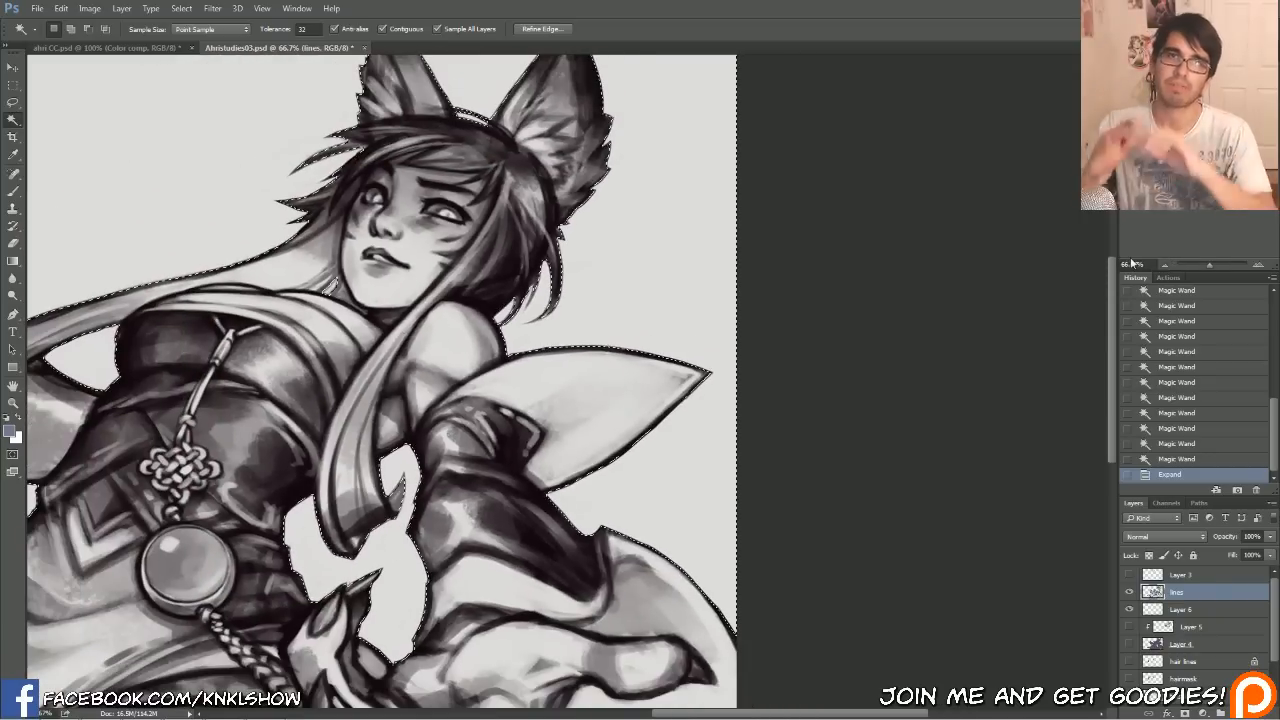
click(1230, 160)
drag(1230, 160, 1223, 168)
click(1164, 266)
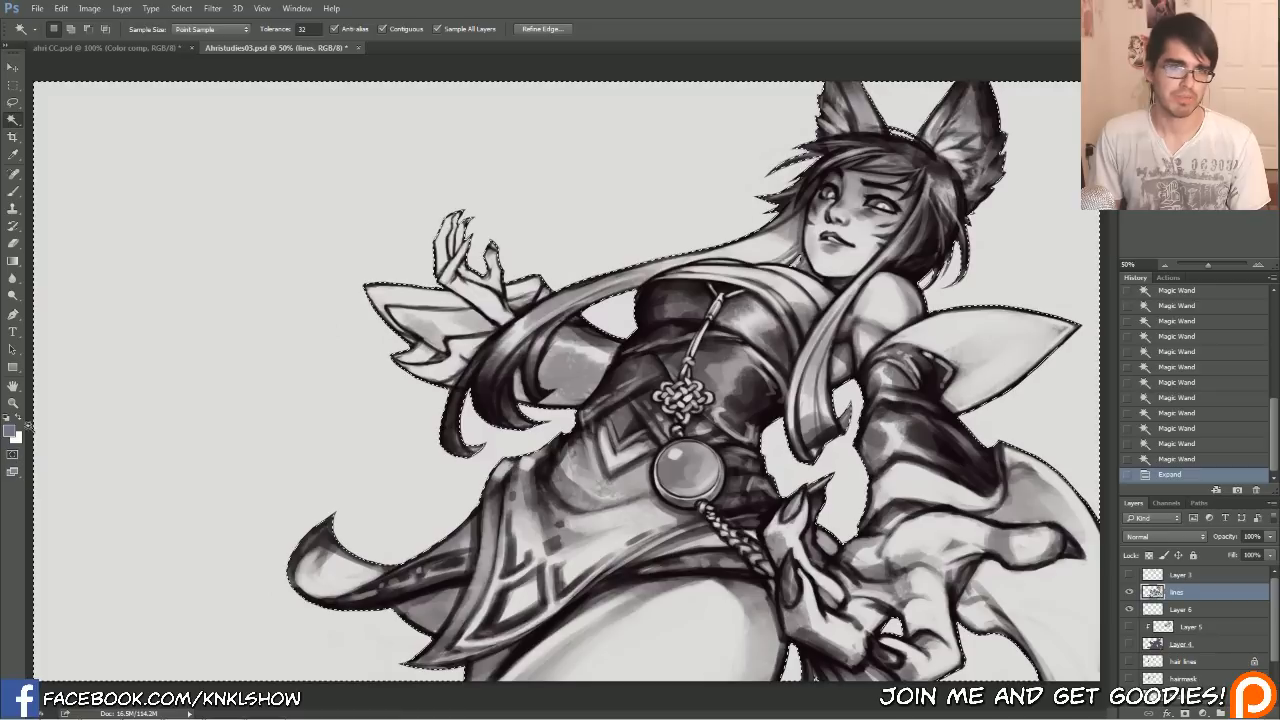
key(ctrl+shift+i)
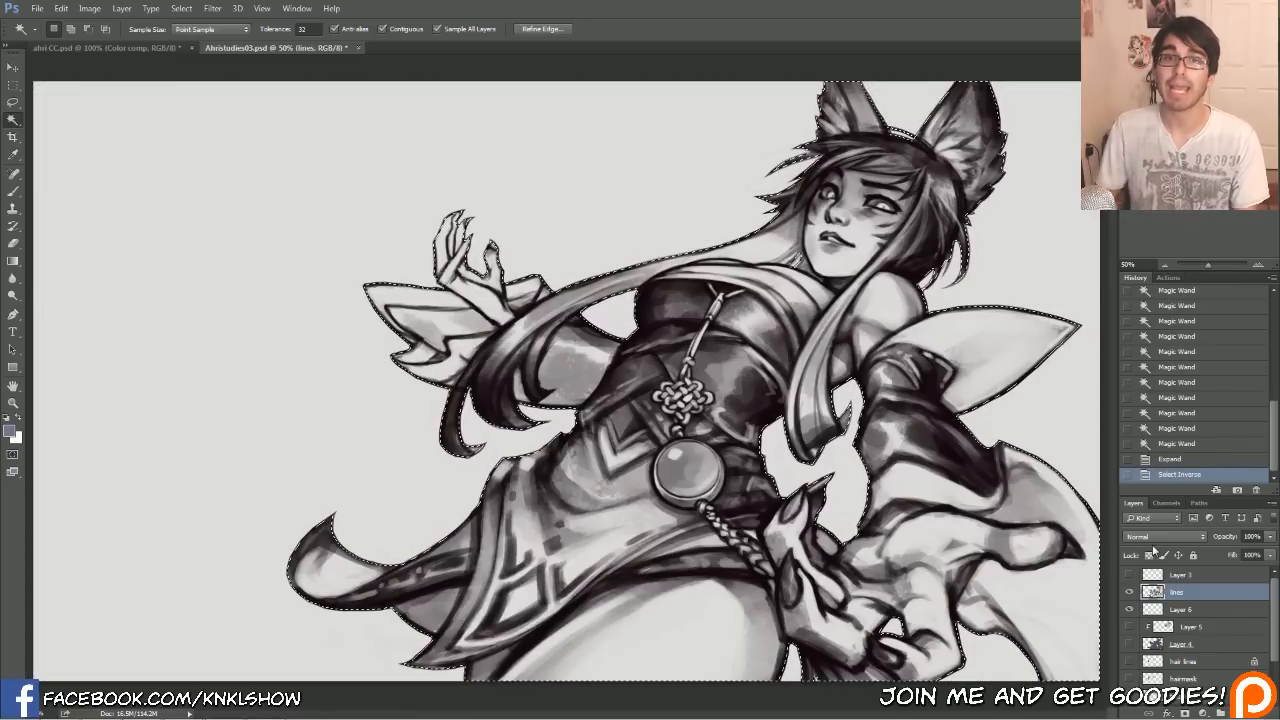
Try filling the figure selection with the foreground colour on the lines layer, then undo the fill.
click(61, 8)
click(90, 194)
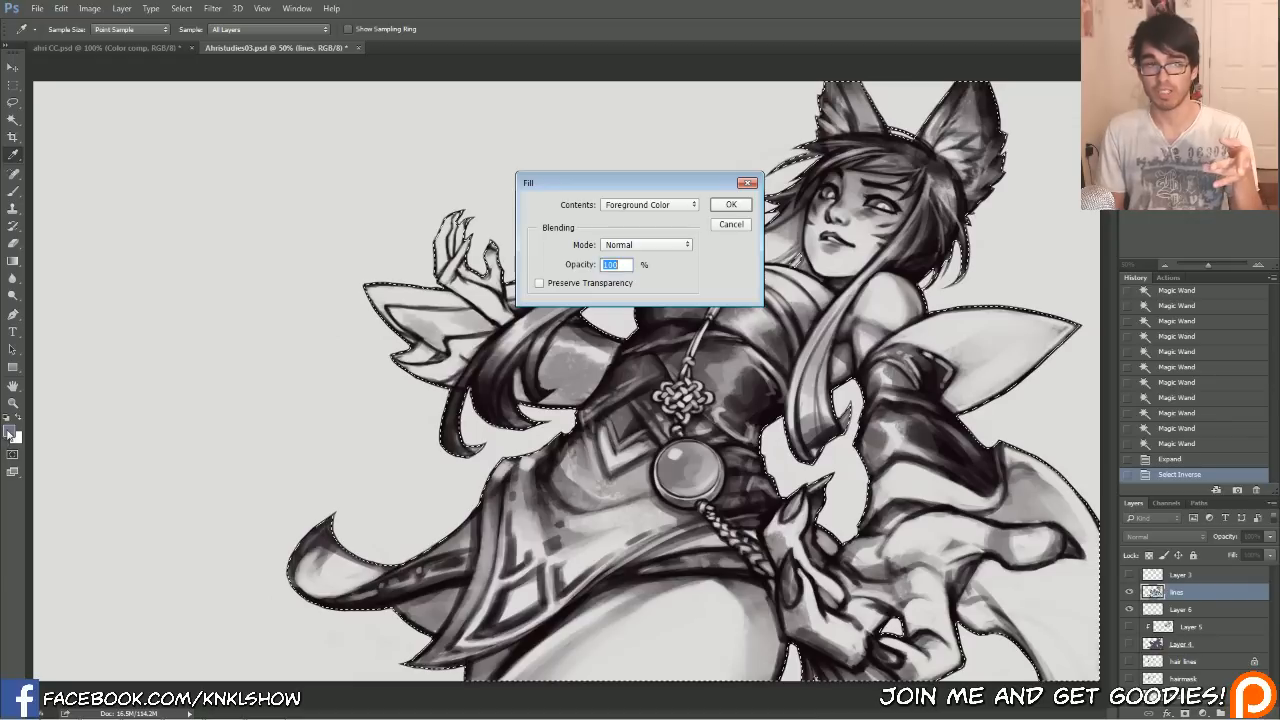
click(731, 204)
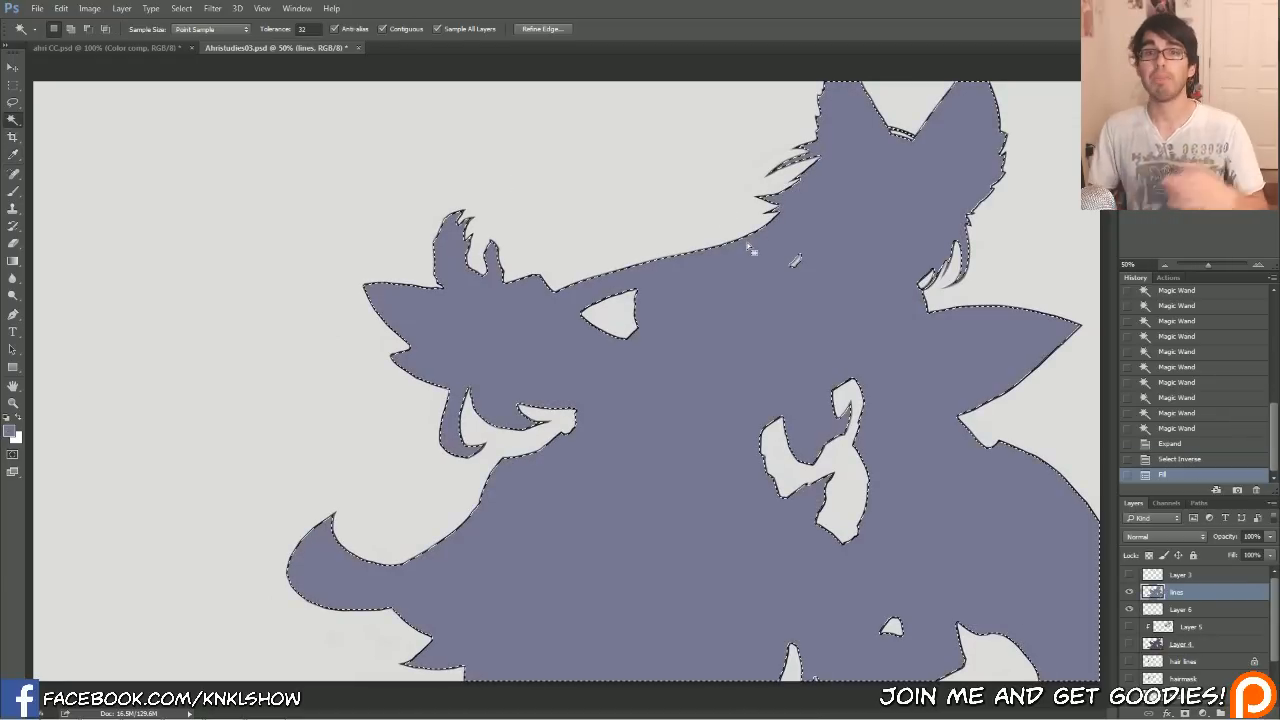
click(1182, 459)
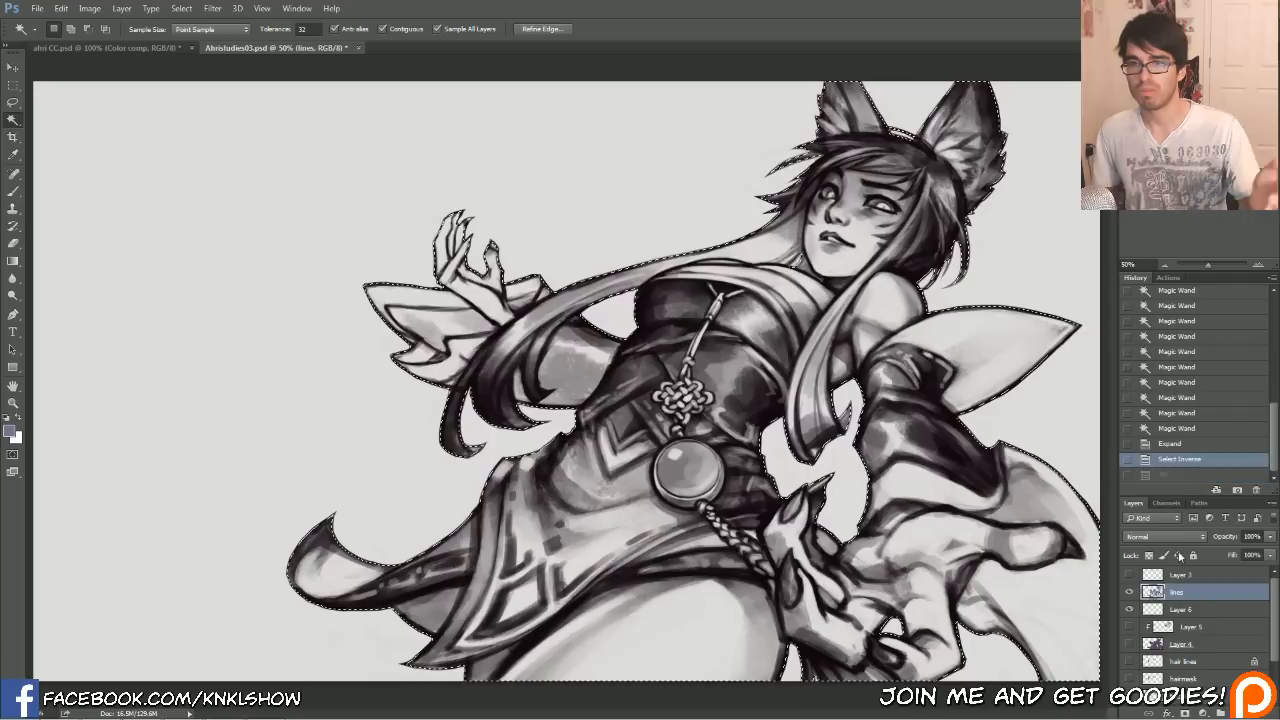
Fill the figure selection on Layer 6 with the foreground colour beneath the line art, then deselect.
click(1185, 610)
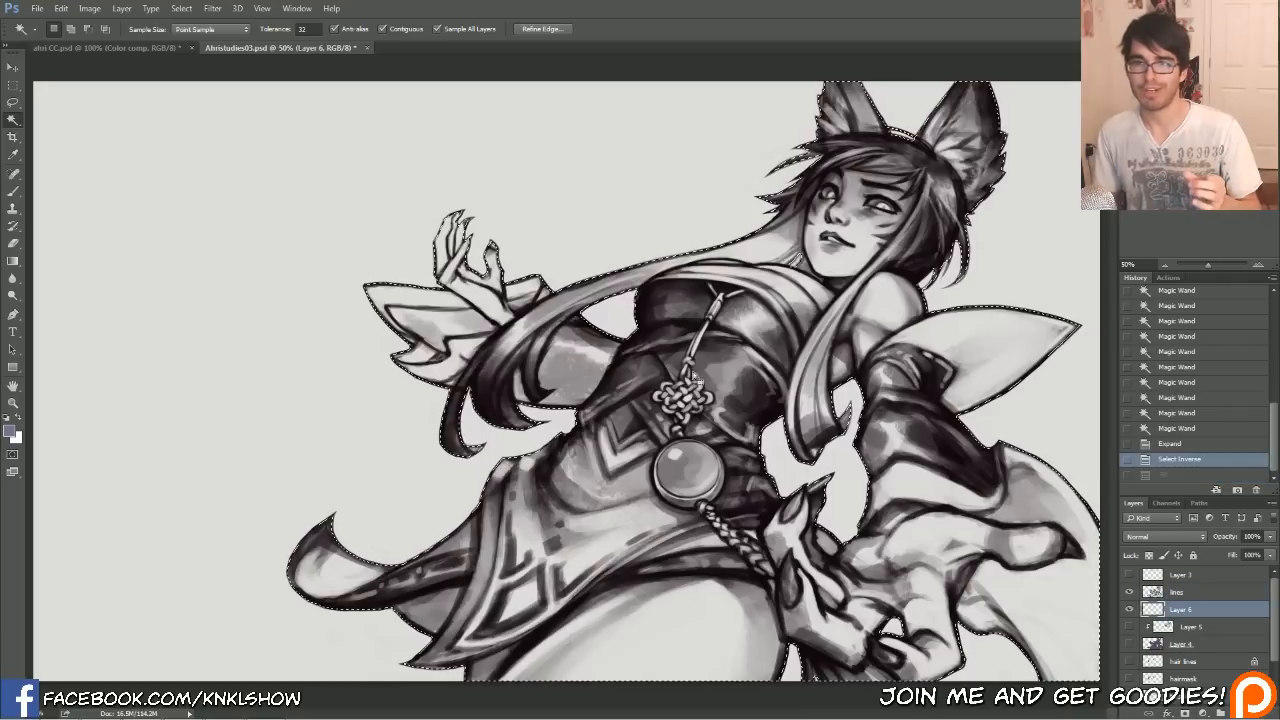
click(61, 8)
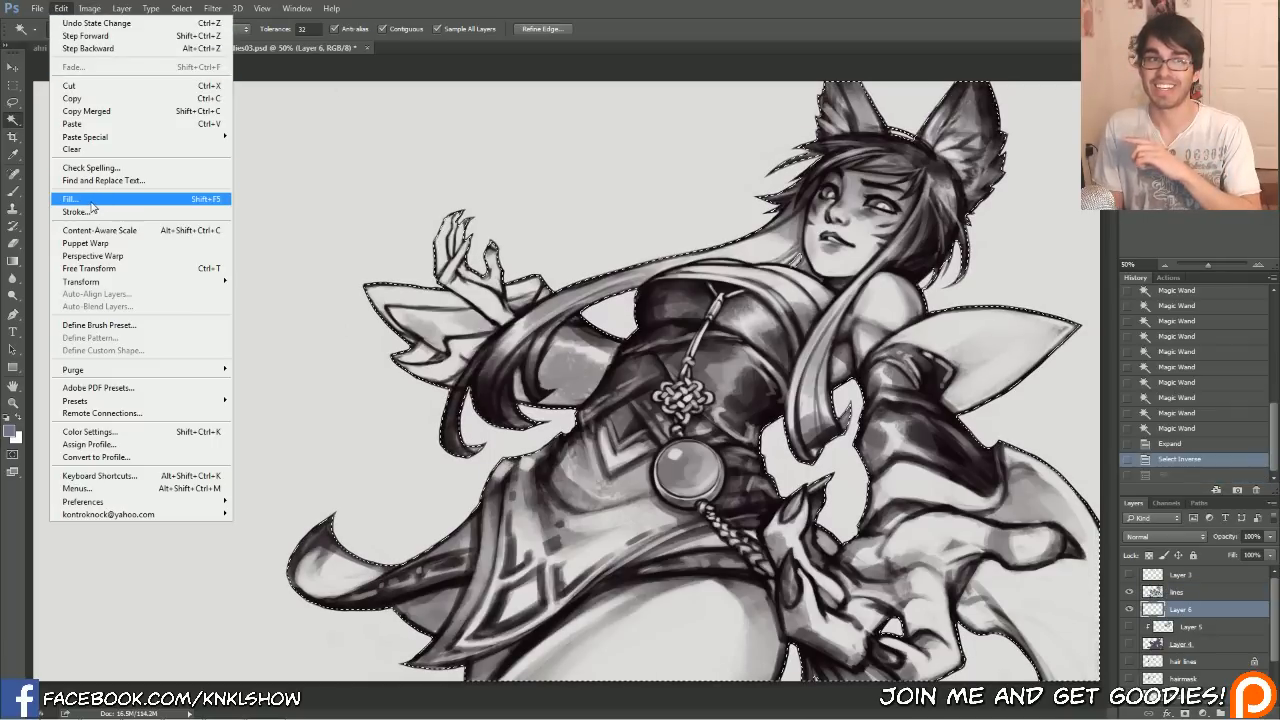
click(100, 199)
key(w)
click(731, 204)
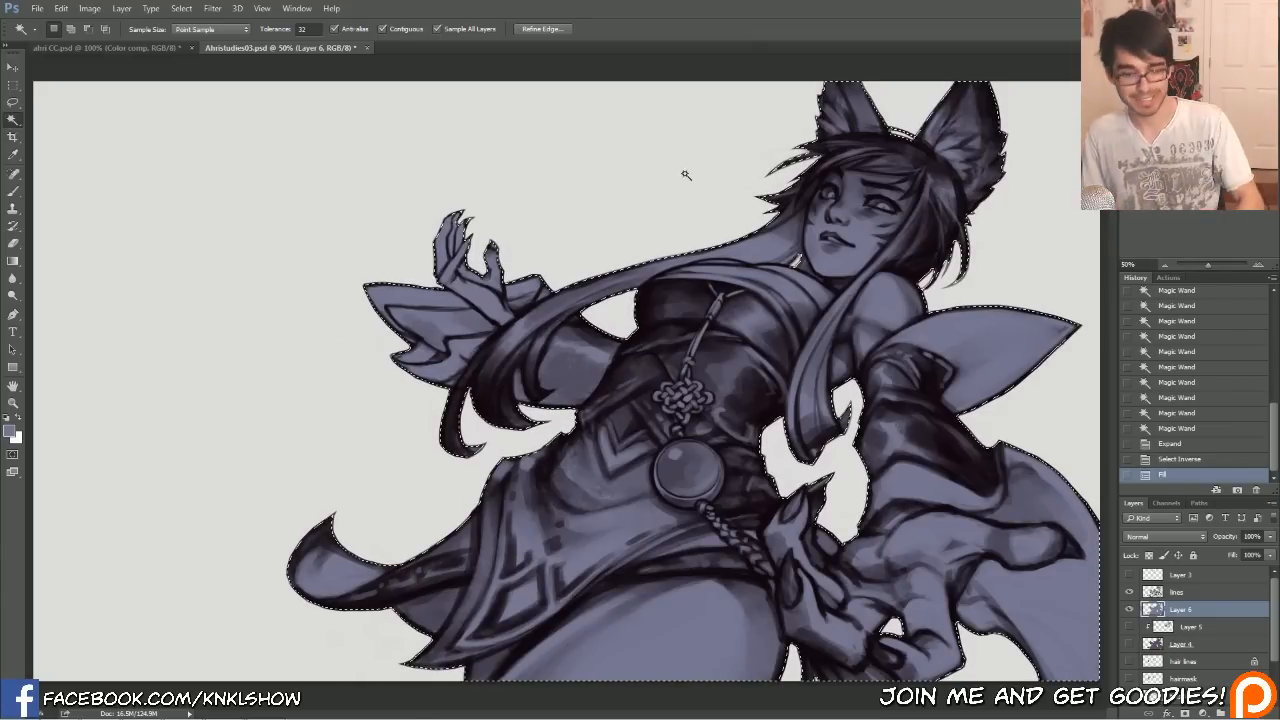
key(l)
key(ctrl+d)
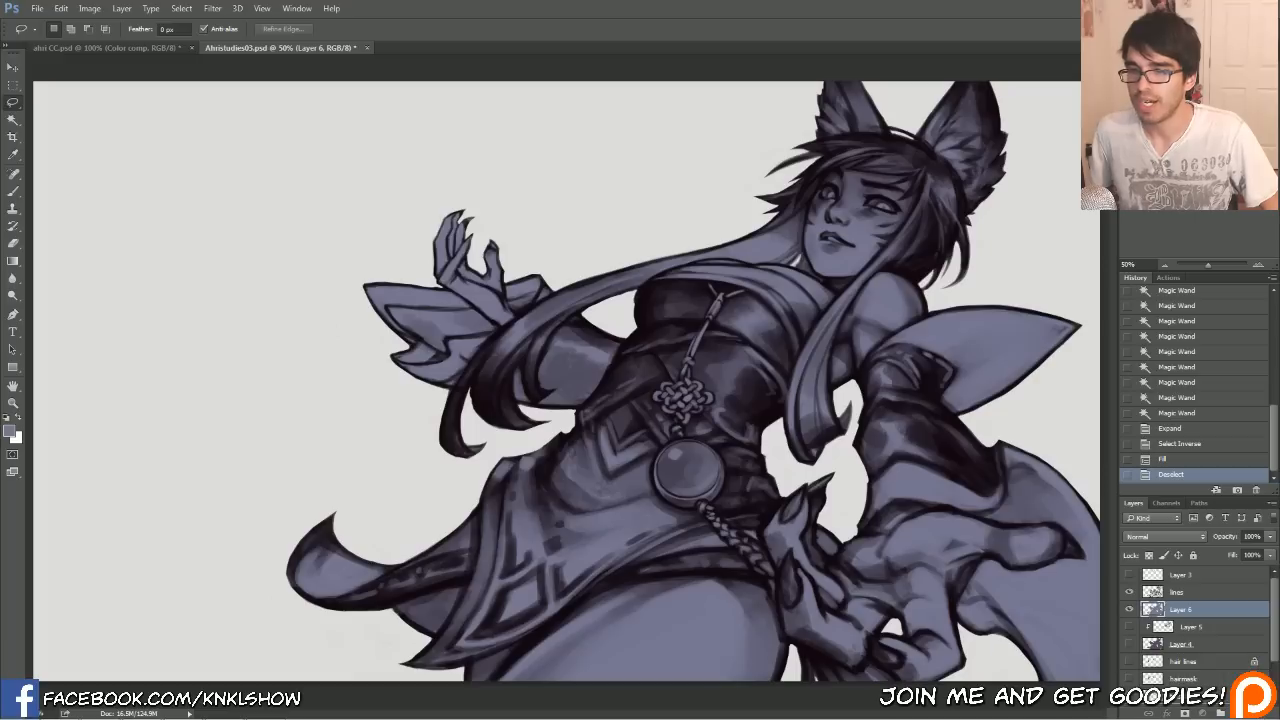
Delete Layer 6 and show Layer 4, the clipped Layer 5, and the hair and tails line and mask layers.
key(Delete)
click(1129, 610)
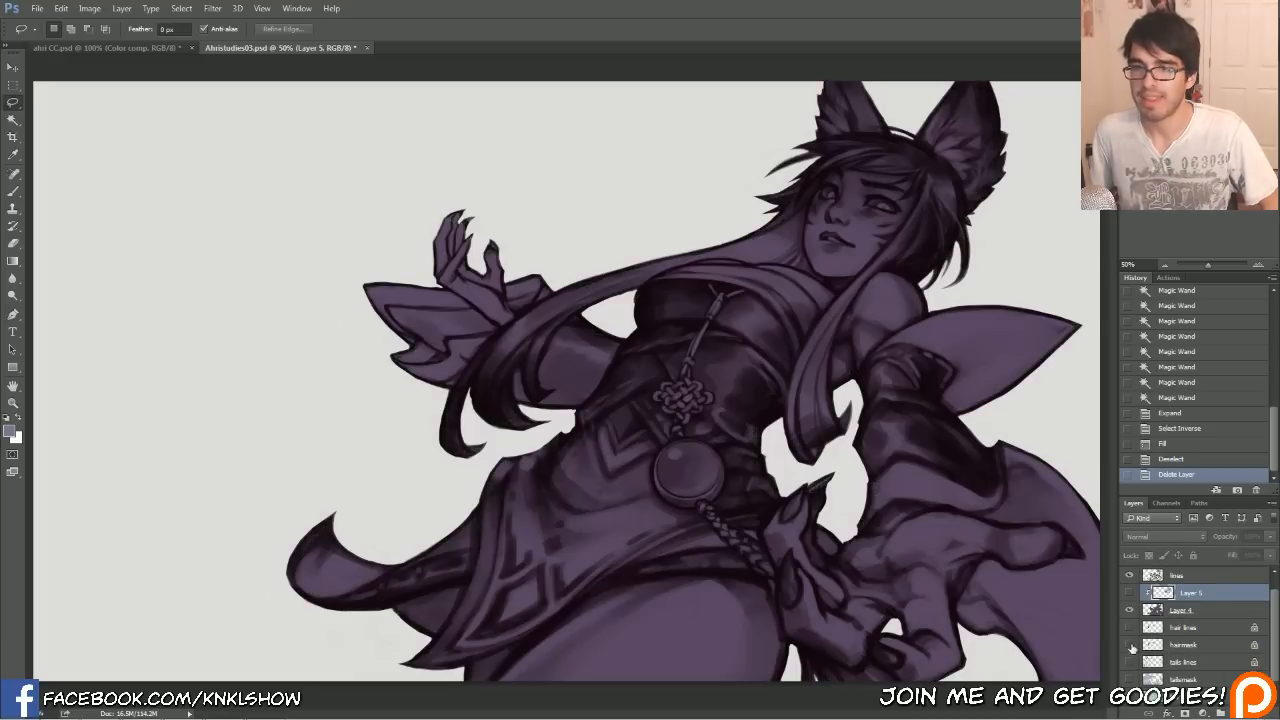
click(1129, 627)
click(1129, 644)
click(1129, 662)
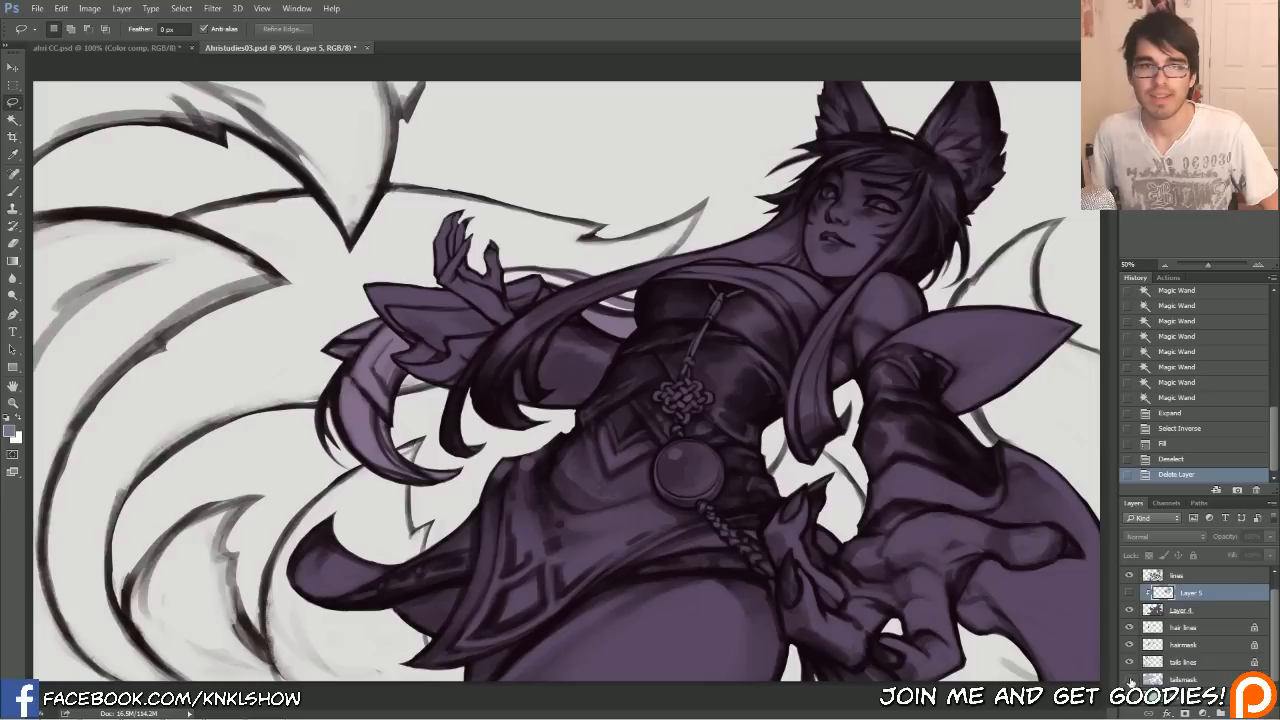
click(1129, 679)
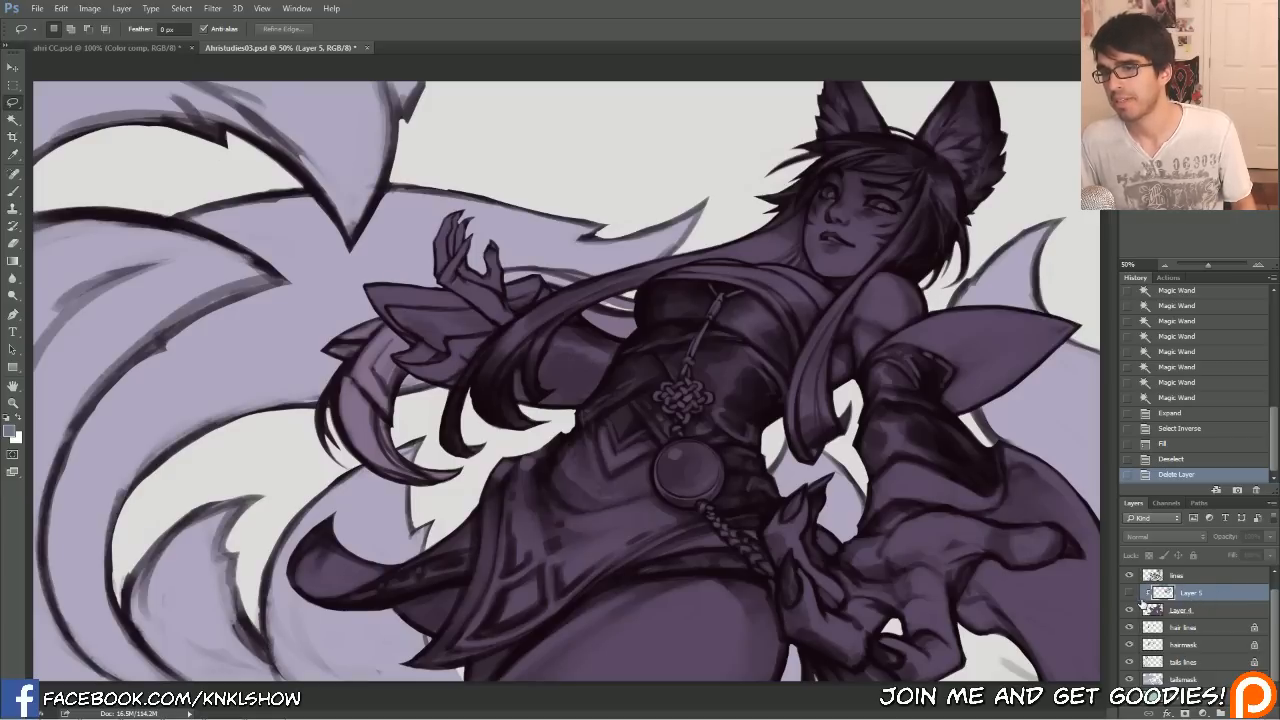
click(1130, 594)
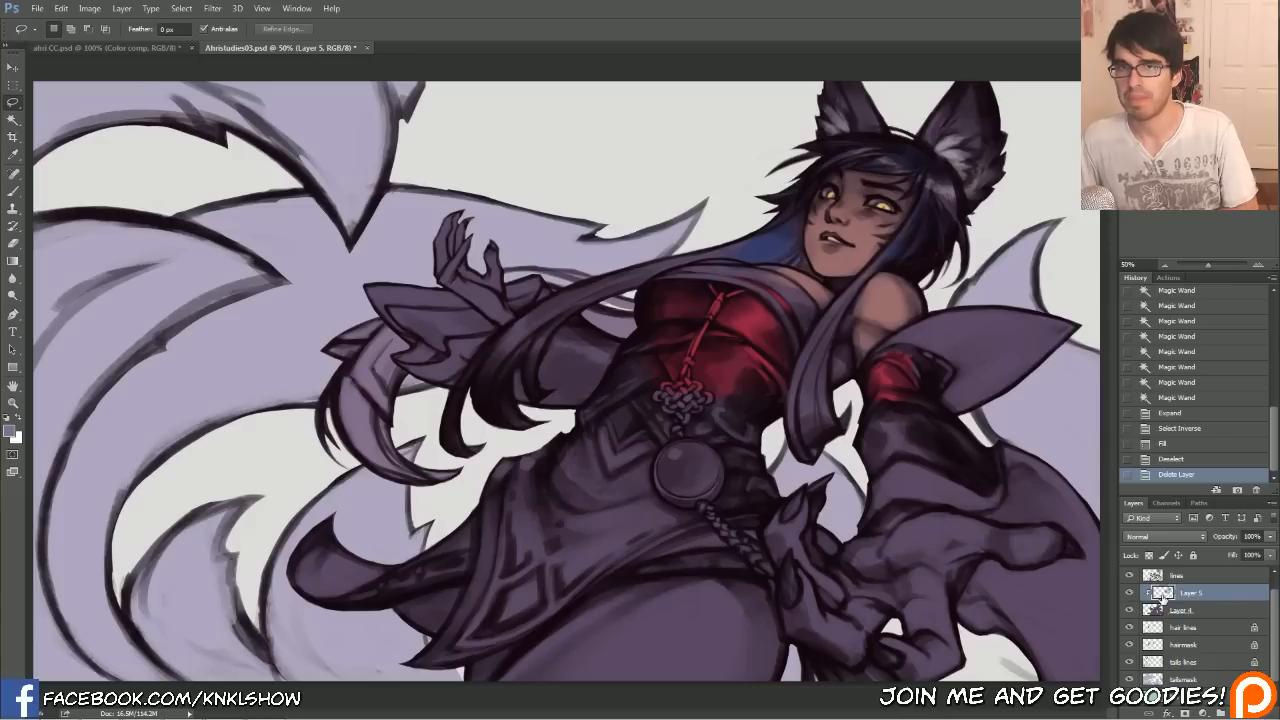
Try moving Layer 5's colours with its clipping mask released, then undo the move and clip it to Layer 4 again.
alt+click(1207, 602)
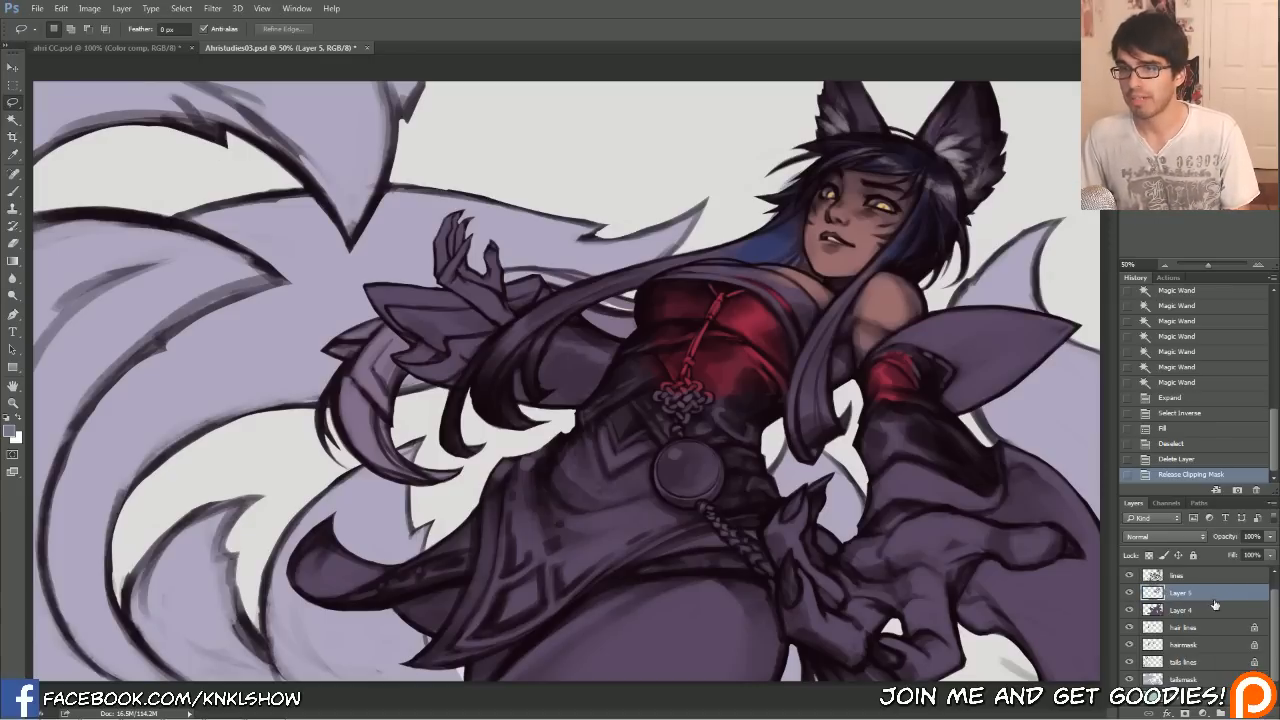
click(12, 67)
drag(883, 206, 837, 256)
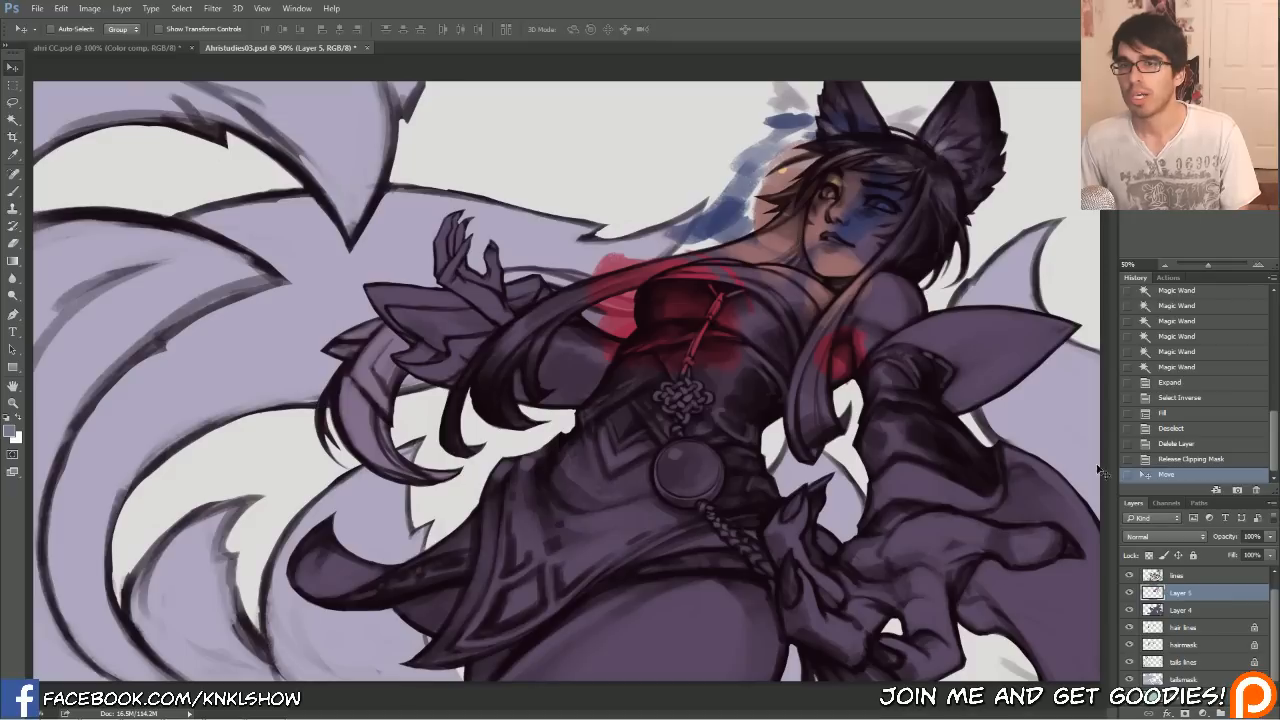
click(1178, 459)
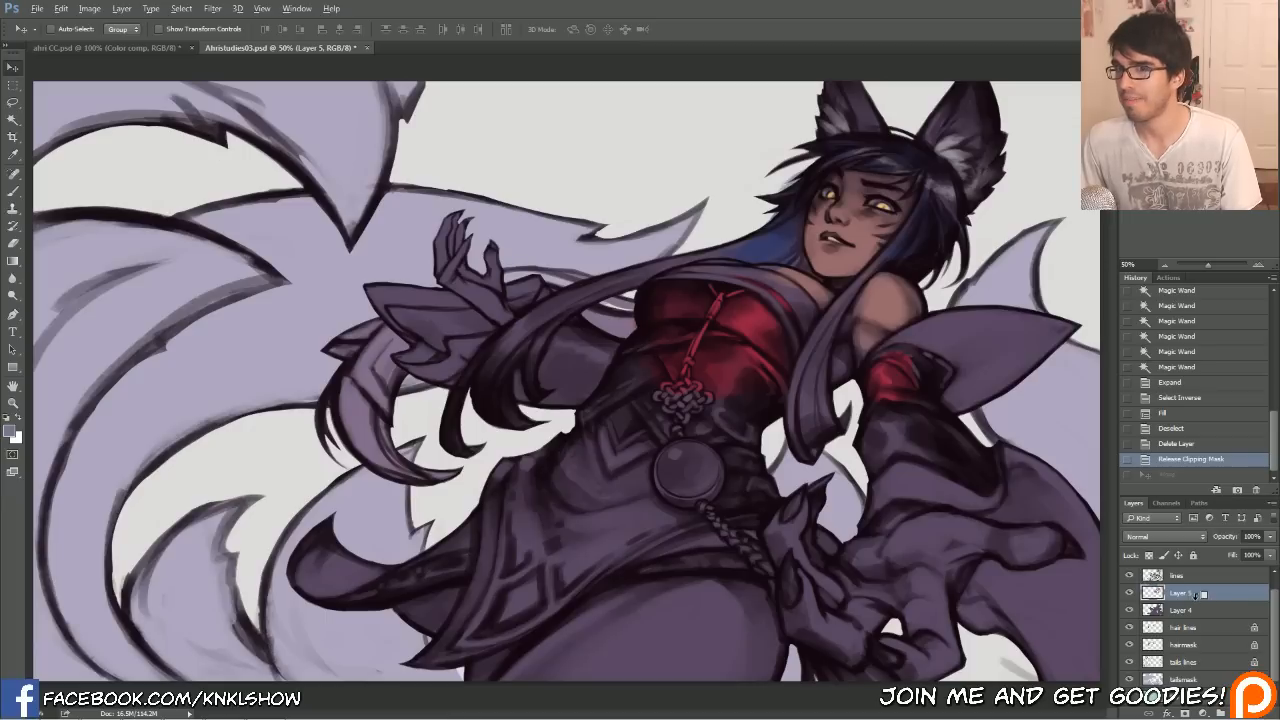
alt+click(1196, 595)
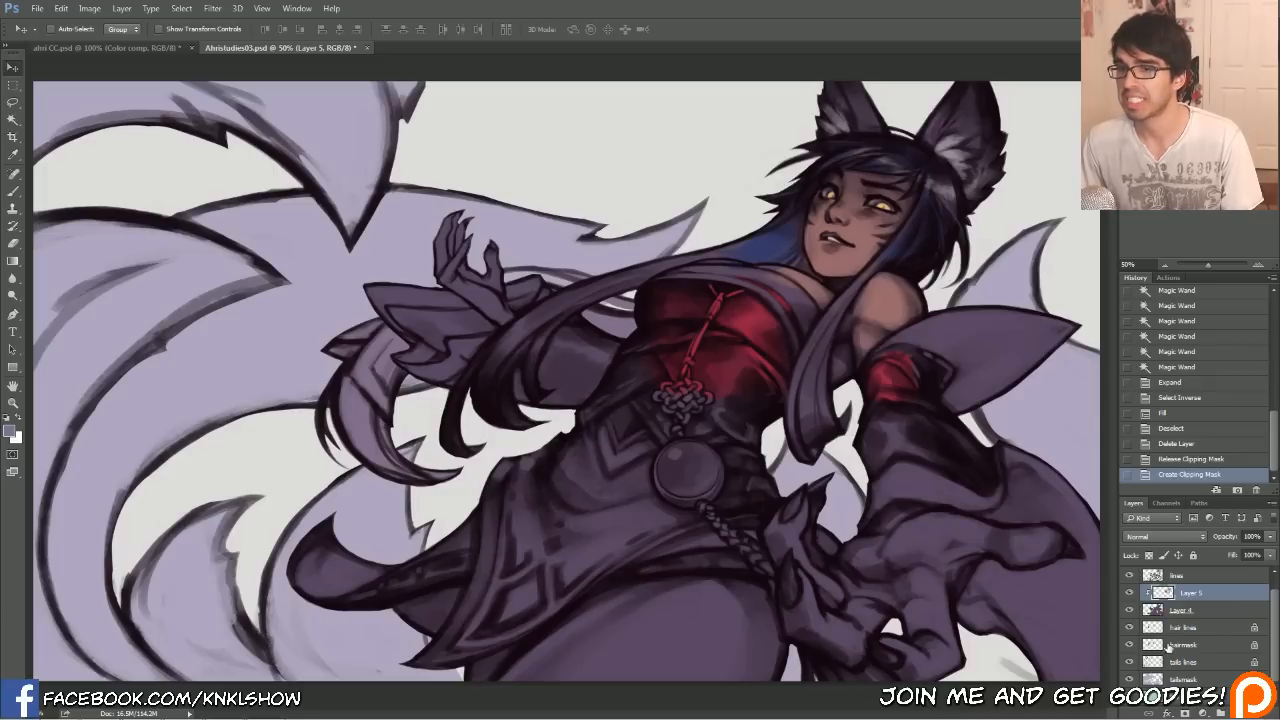
Try shifting the clipped Layer 5 colours down across the figure within Layer 4's mask, then undo the move.
click(1200, 612)
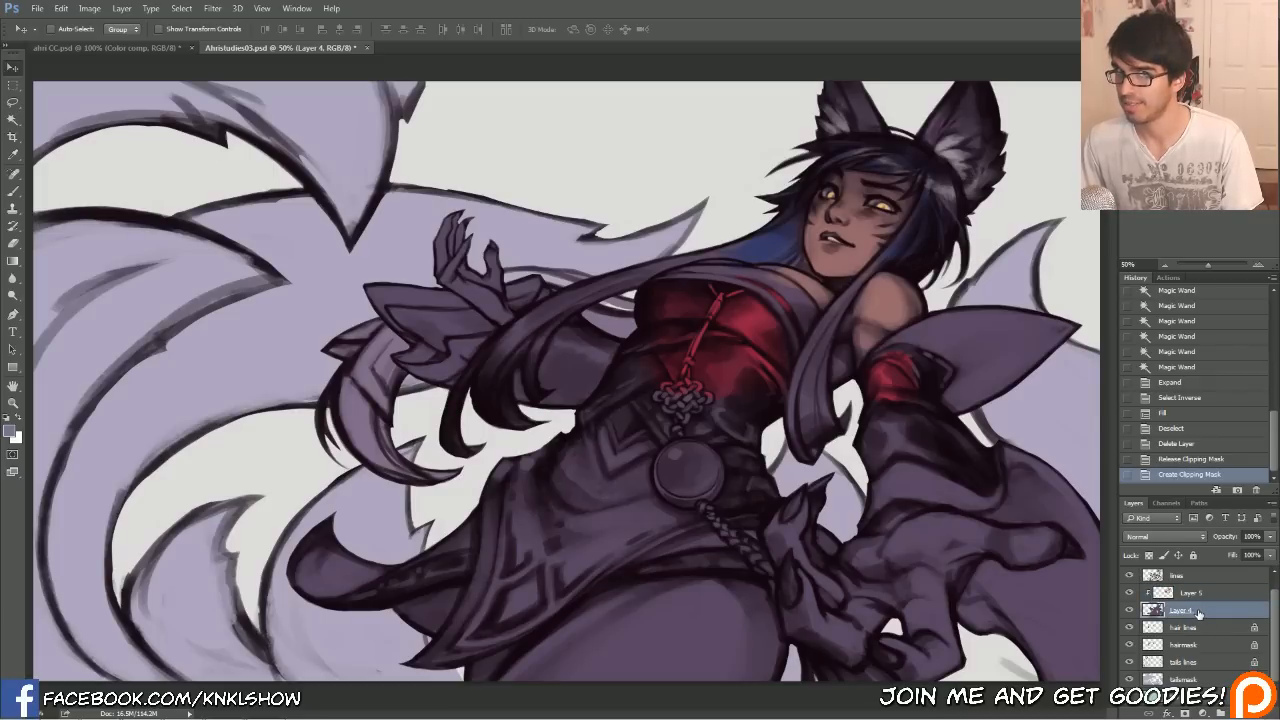
click(1210, 594)
drag(770, 318, 712, 340)
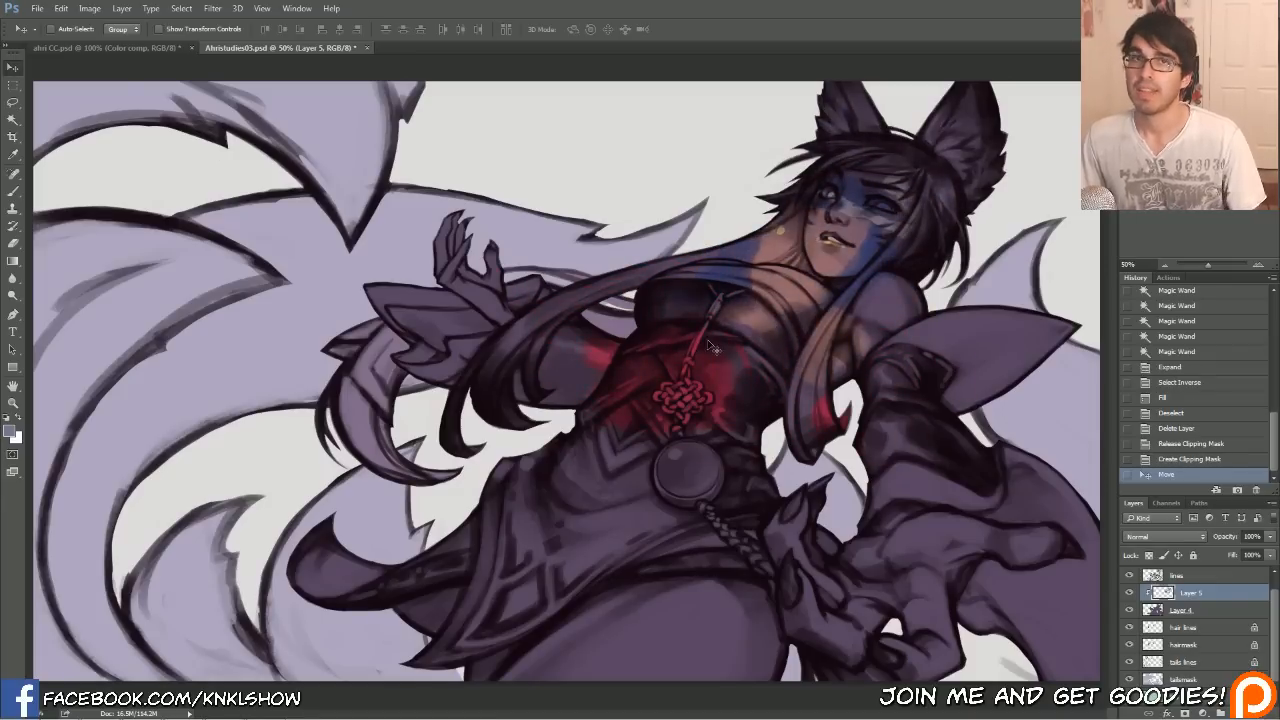
click(1175, 460)
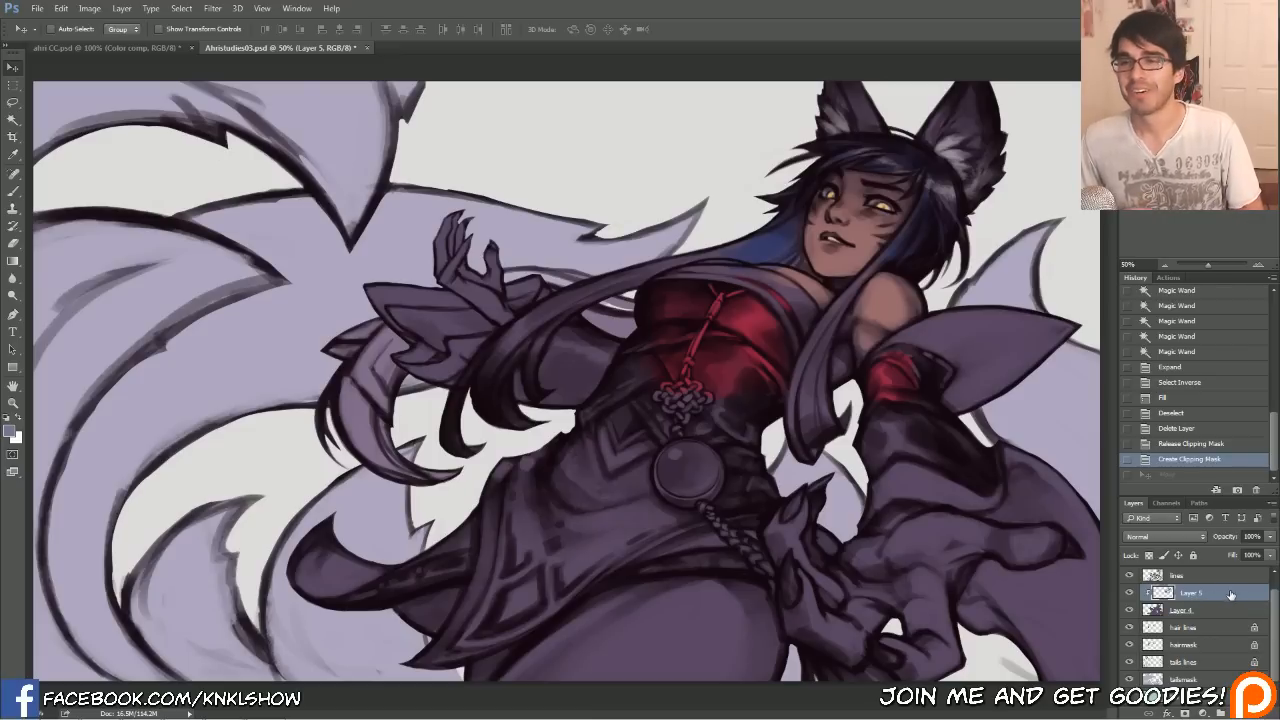
Close the Ahristudies03.psd document to return to the colour comp file.
click(367, 48)
click(673, 270)
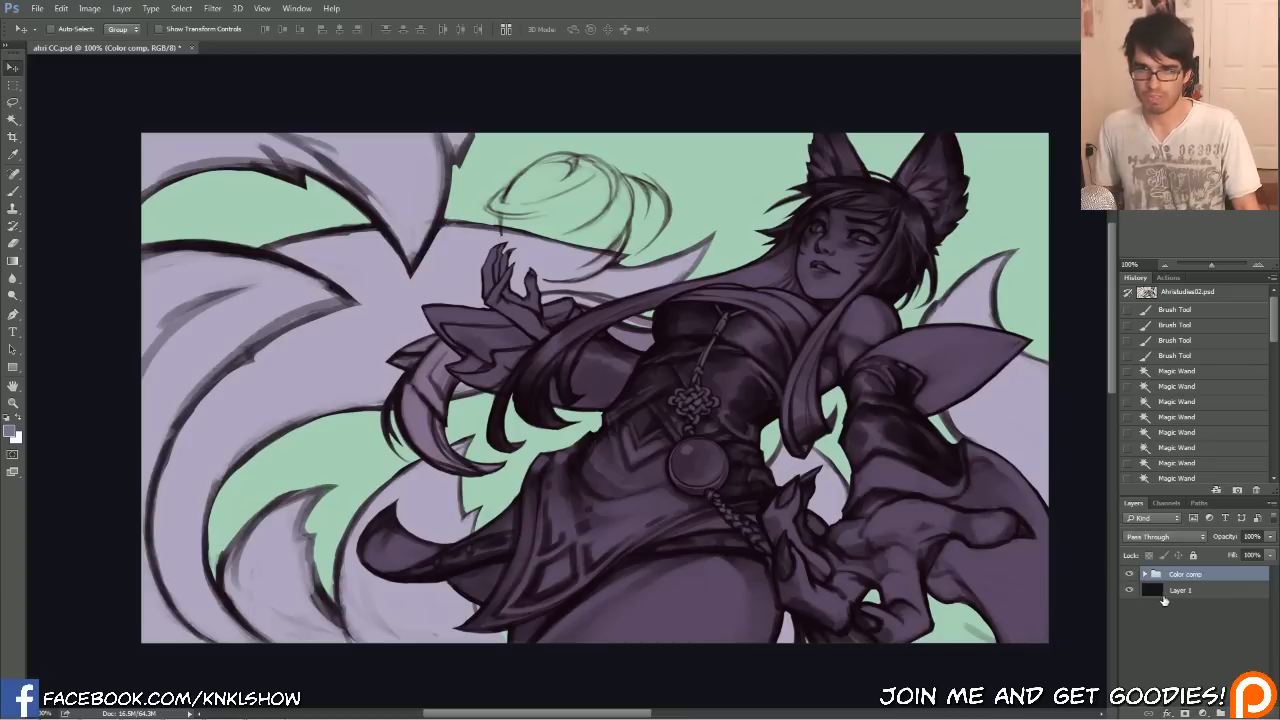
Try scaling the Color comp group down to about 35% with Free Transform, then undo the scaling.
key(ctrl+t)
drag(1050, 641, 489, 276)
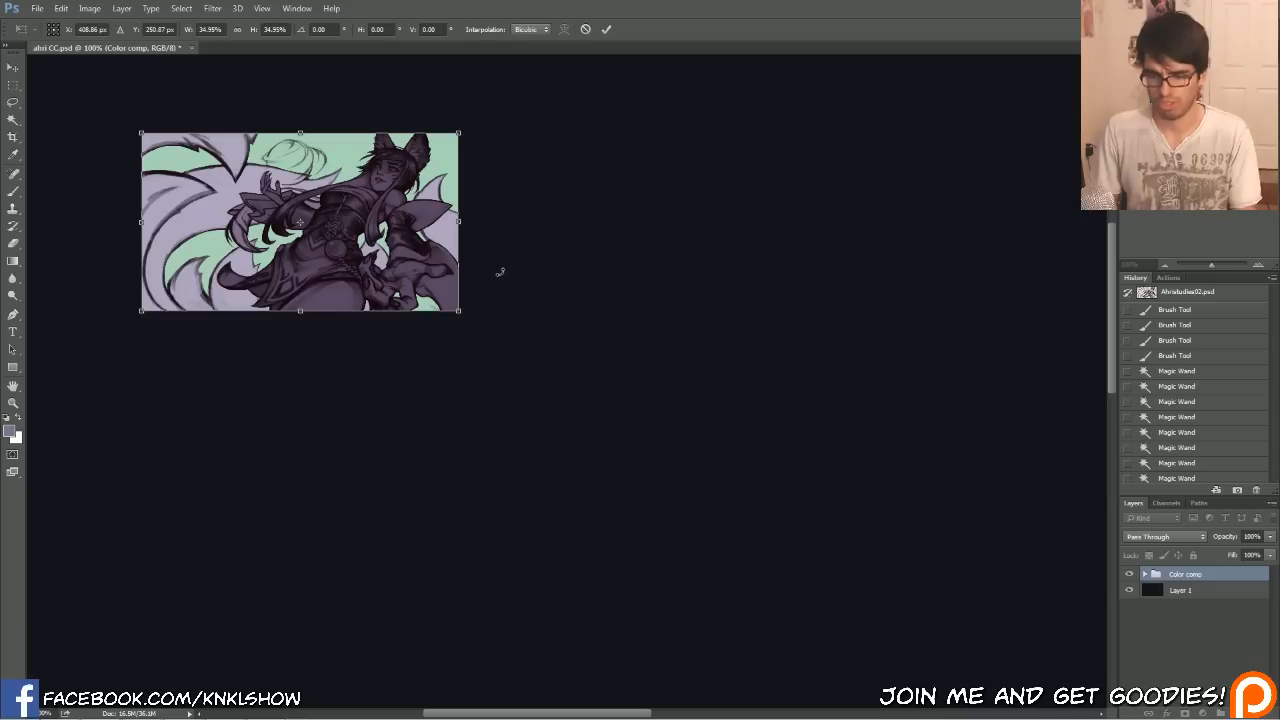
key(Return)
click(1165, 265)
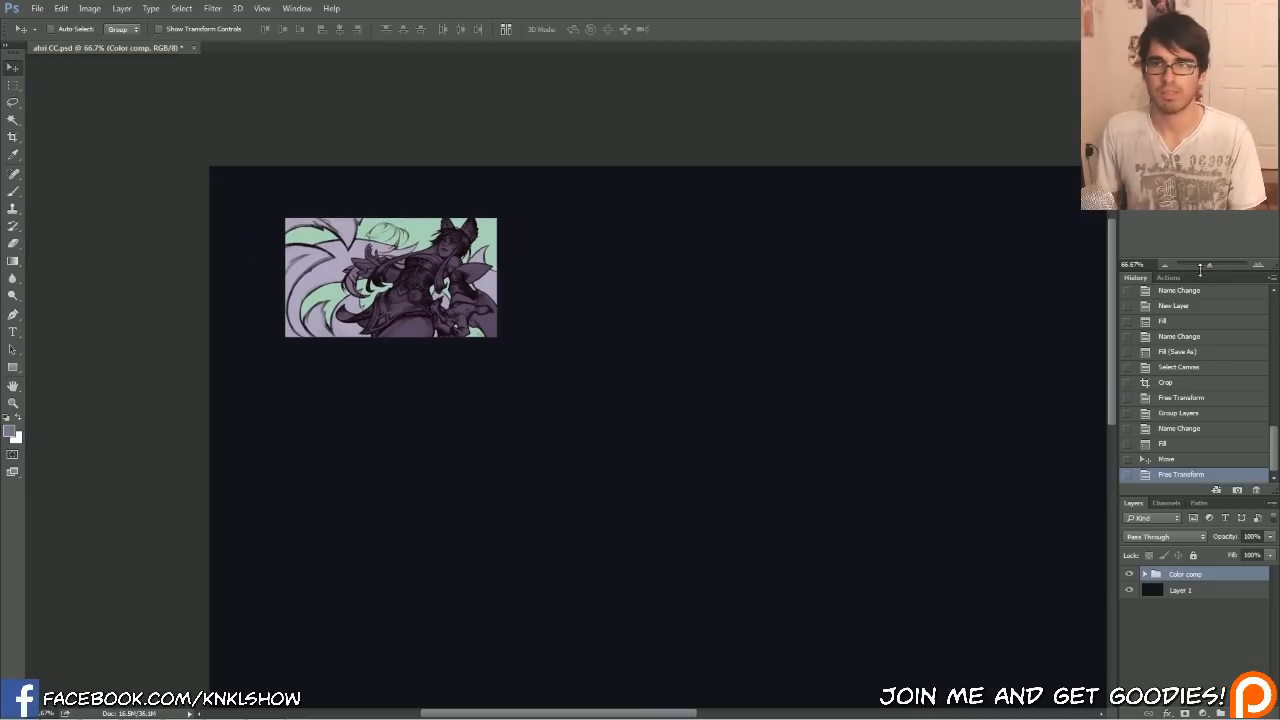
click(1168, 458)
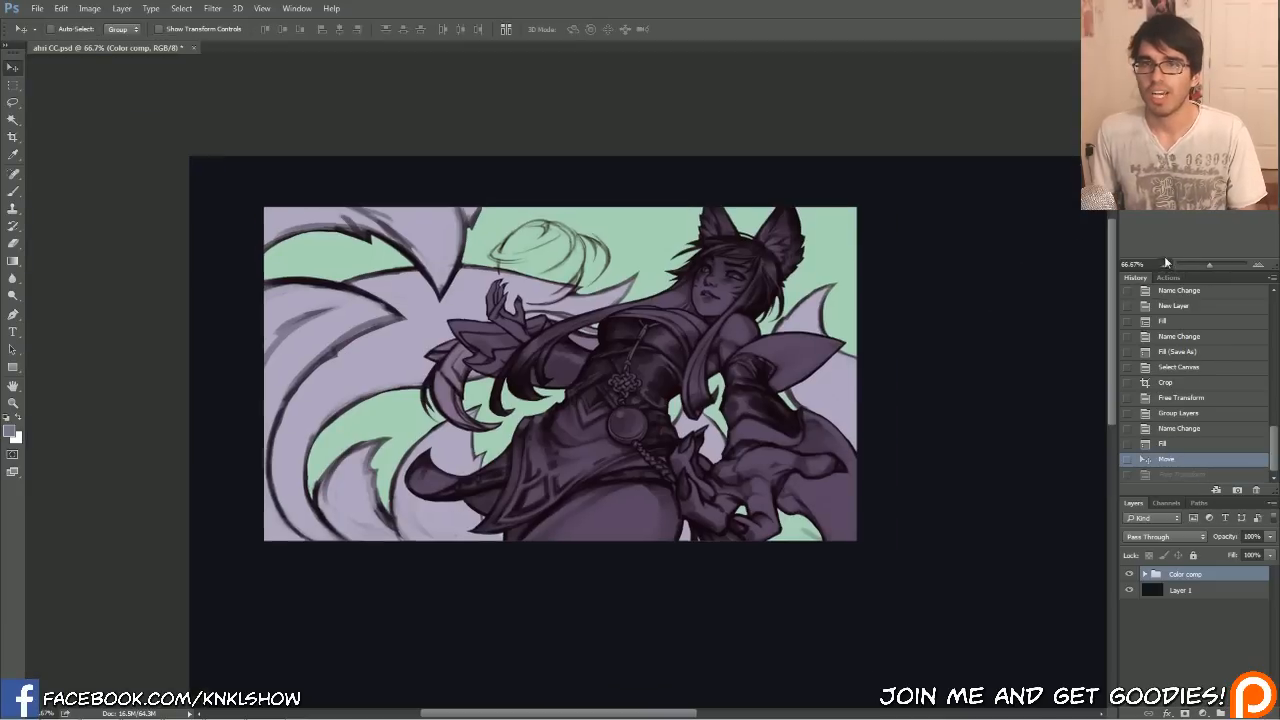
Duplicate the Color comp group twice, placing one copy beside the original and one centred below, and activate the Brush tool.
click(1165, 265)
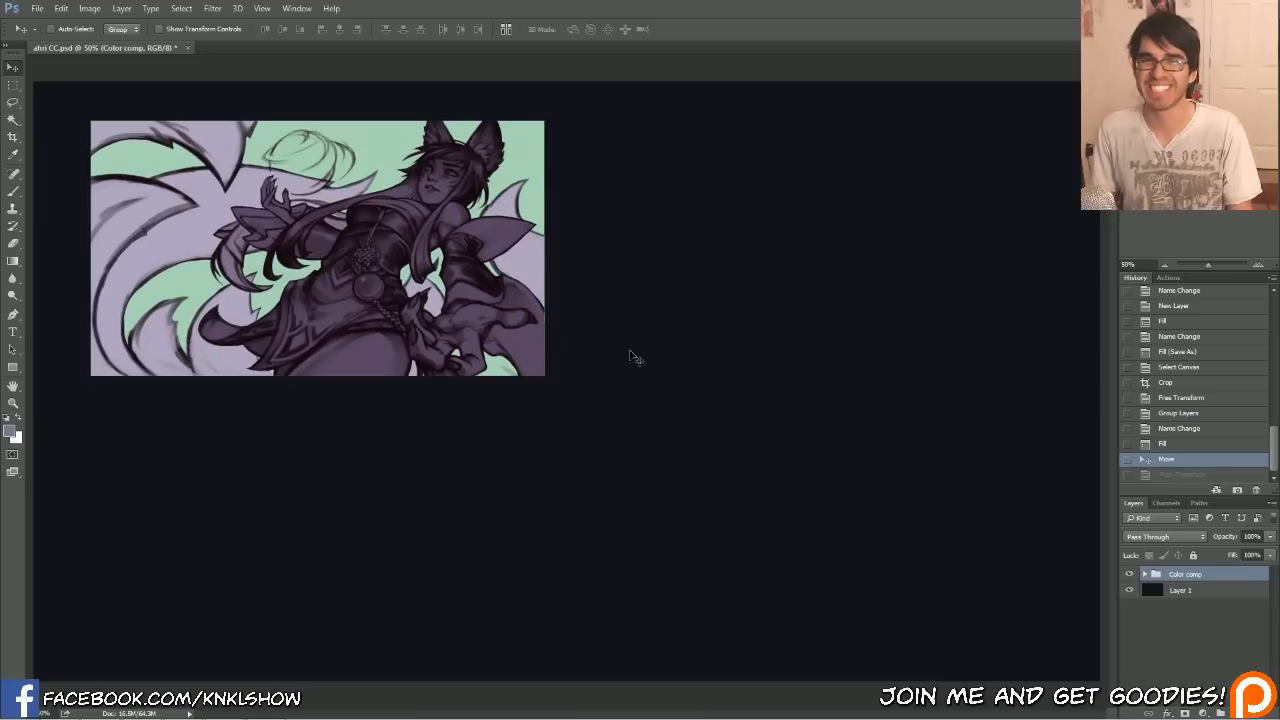
drag(360, 295, 556, 595)
key(b)
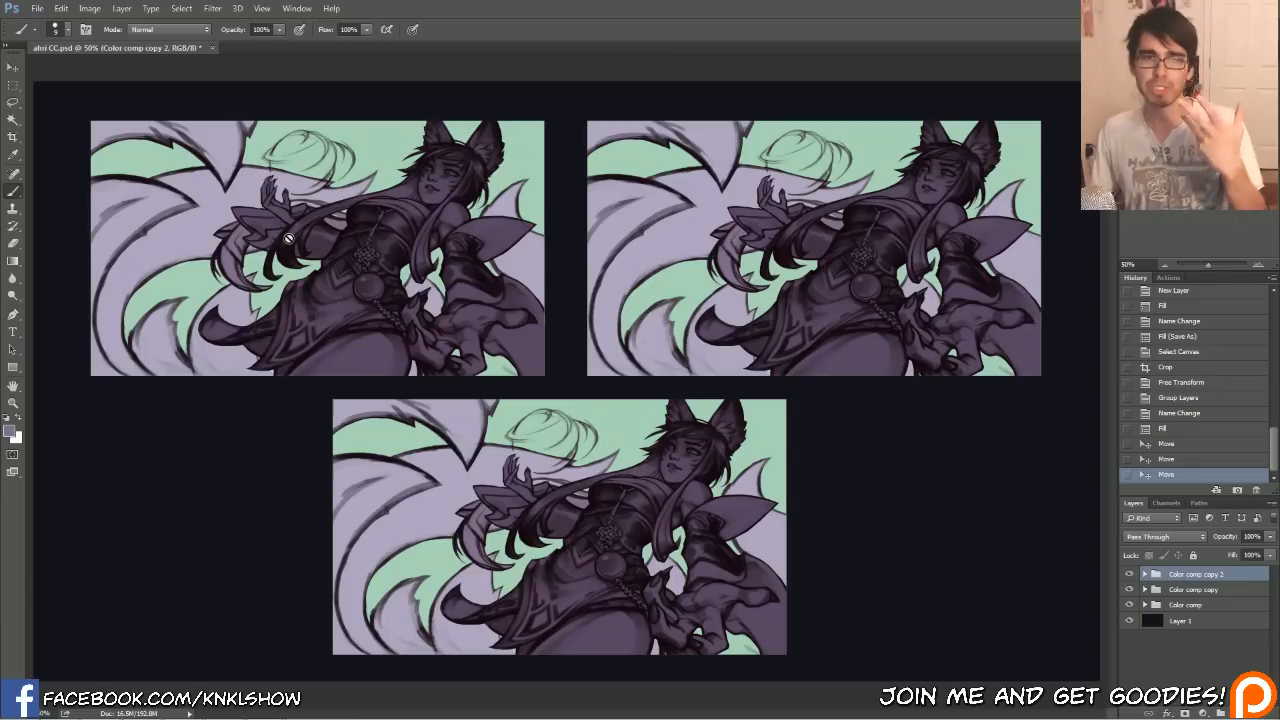
Switch to Windows Photo Viewer to examine the Ahri_Splash_0.jpg reference's colours and lighting, then move it off the canvas.
mouse_move(112, 712)
click(182, 707)
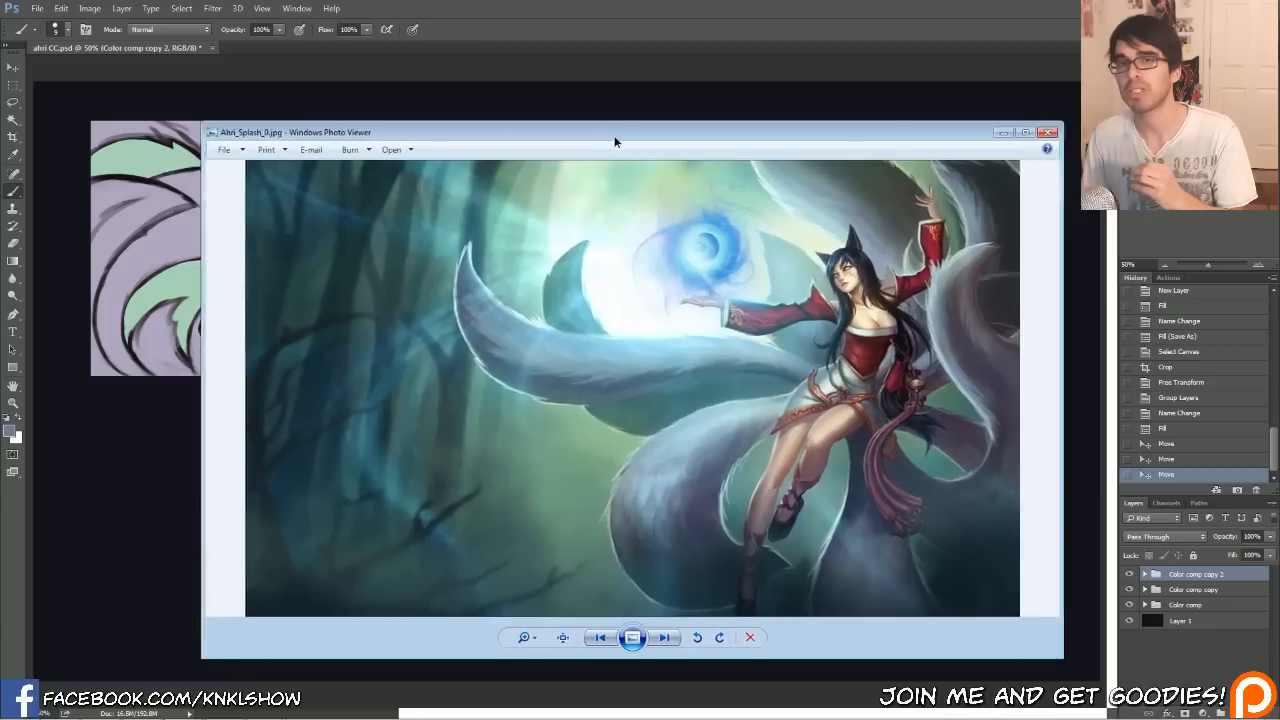
drag(614, 140, 584, 143)
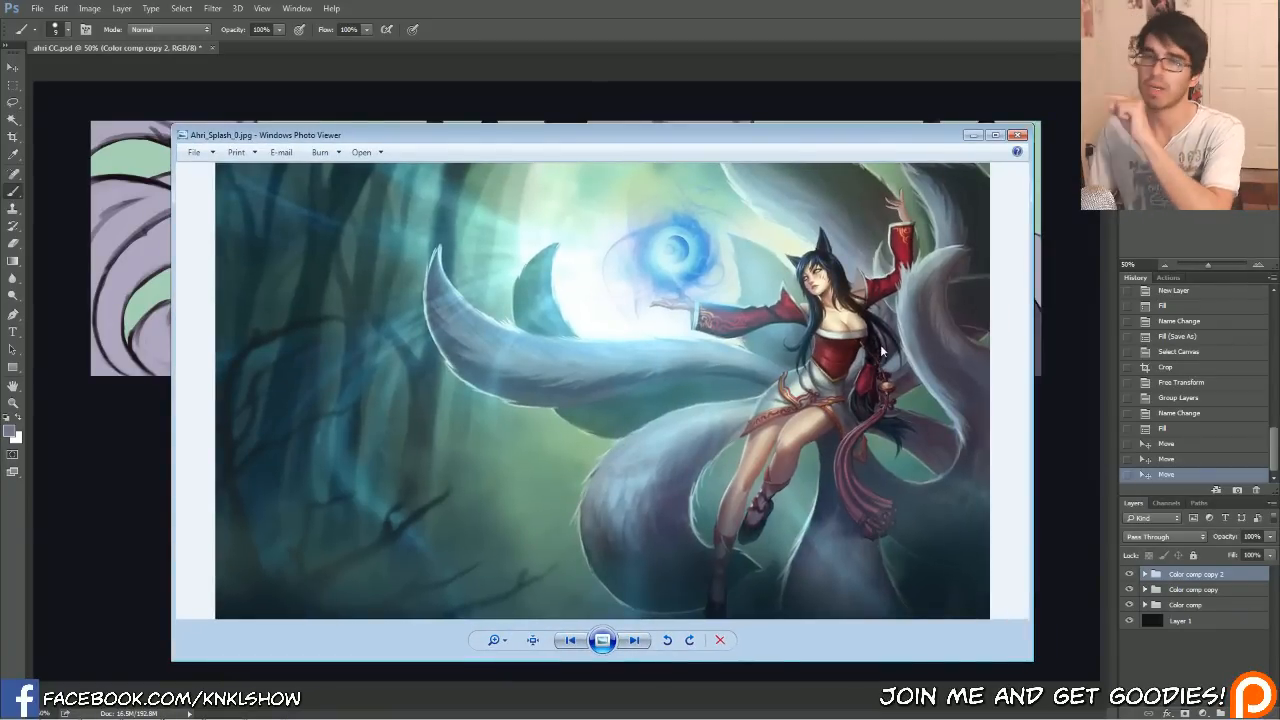
drag(808, 138, 1279, 237)
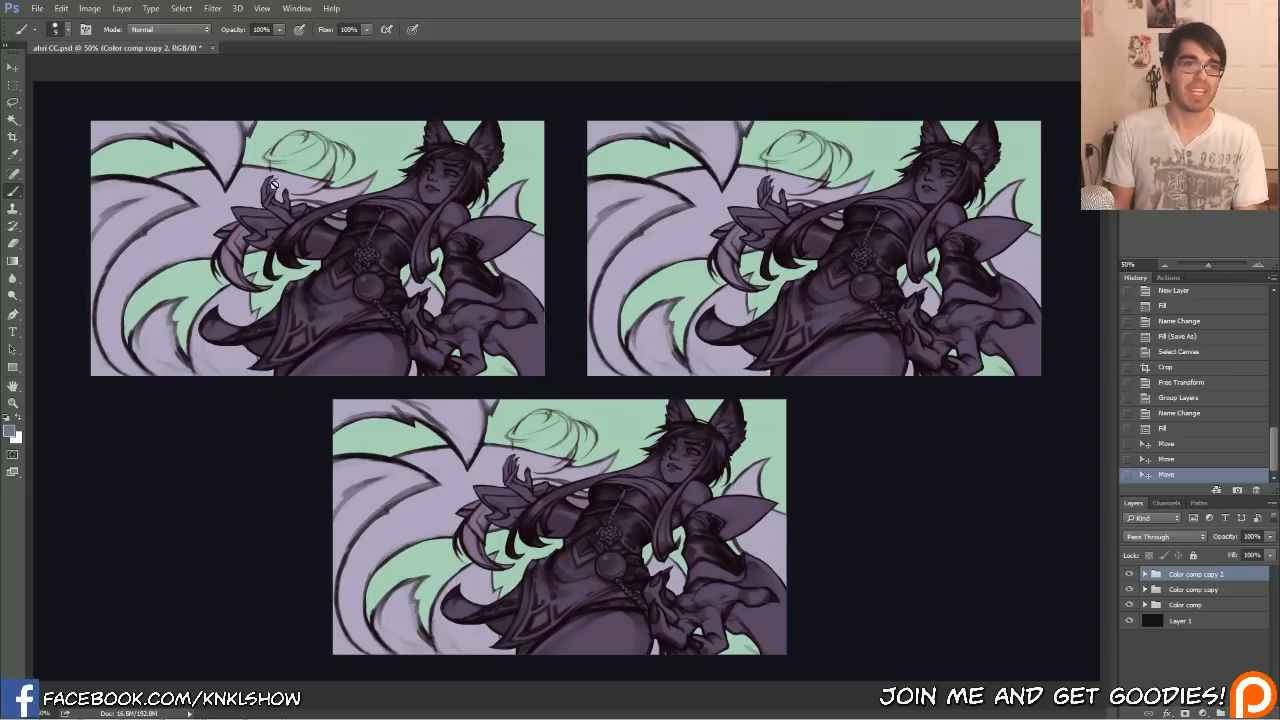
Expand the original Color comp group, select its clipped Layer 5 and make that layer visible.
click(1258, 266)
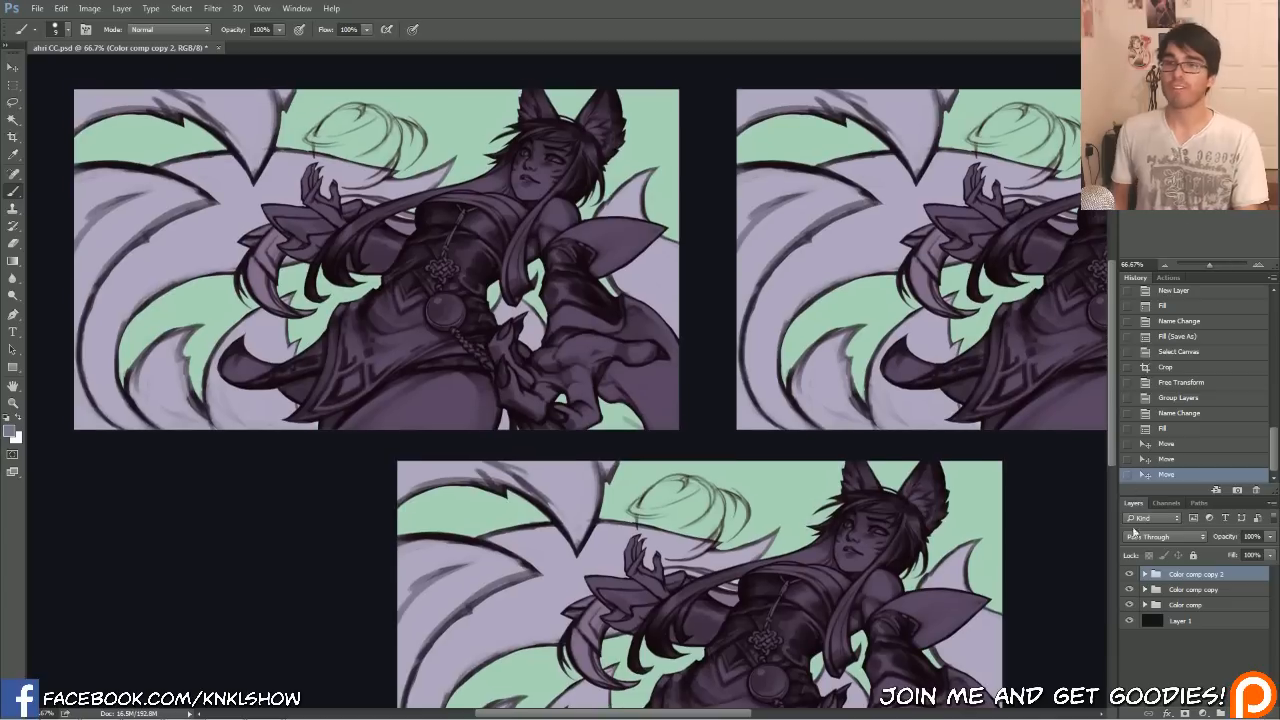
click(1131, 576)
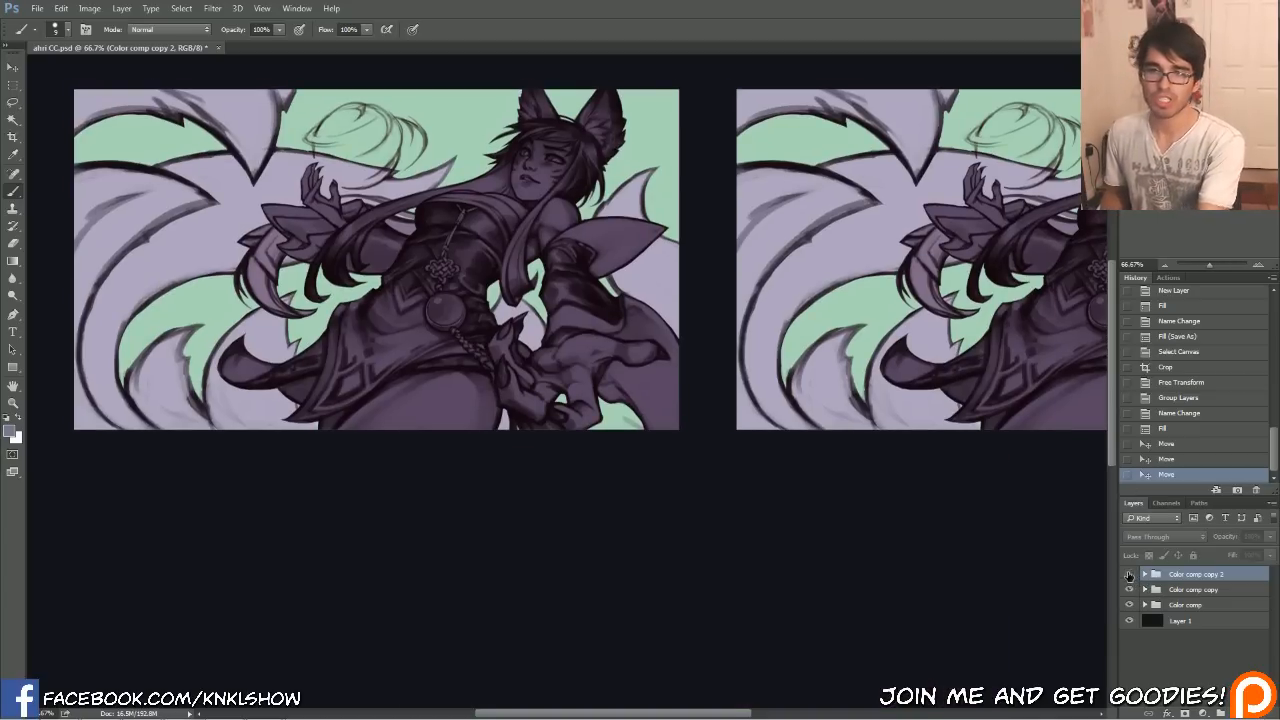
click(1131, 576)
click(1129, 605)
click(1129, 605)
click(1145, 605)
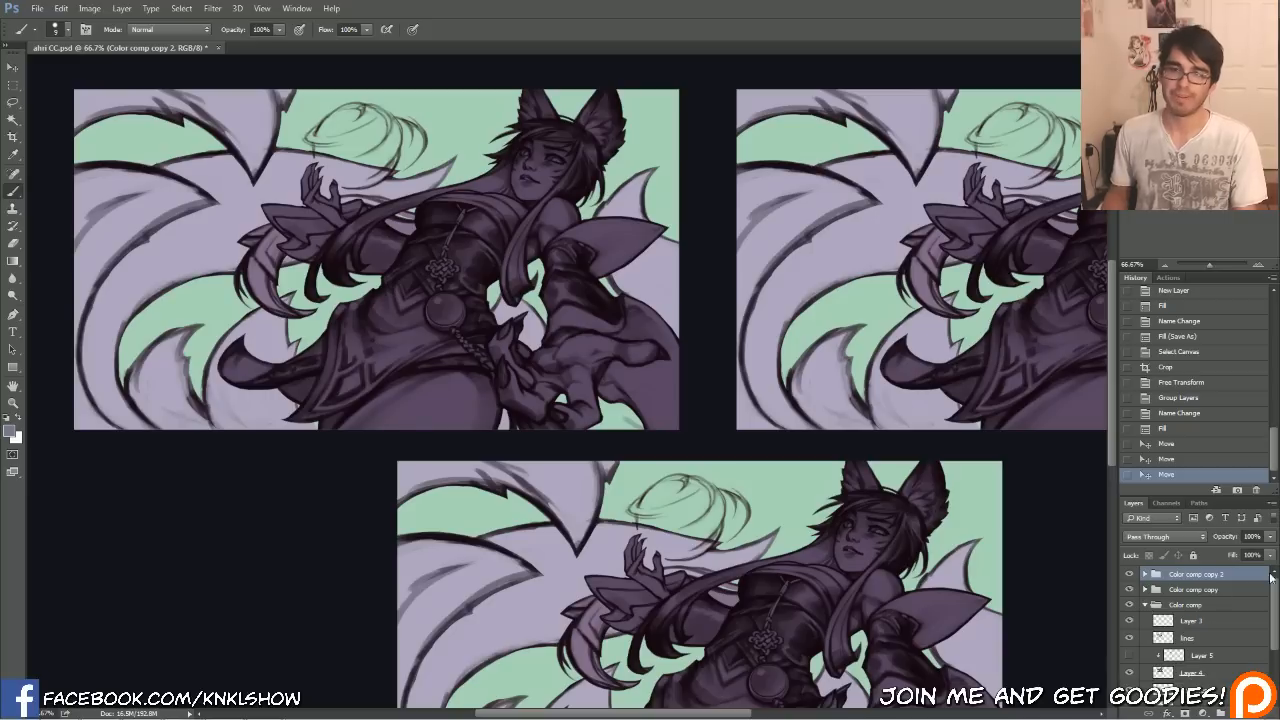
scroll(1250, 624, down, 2)
click(1190, 575)
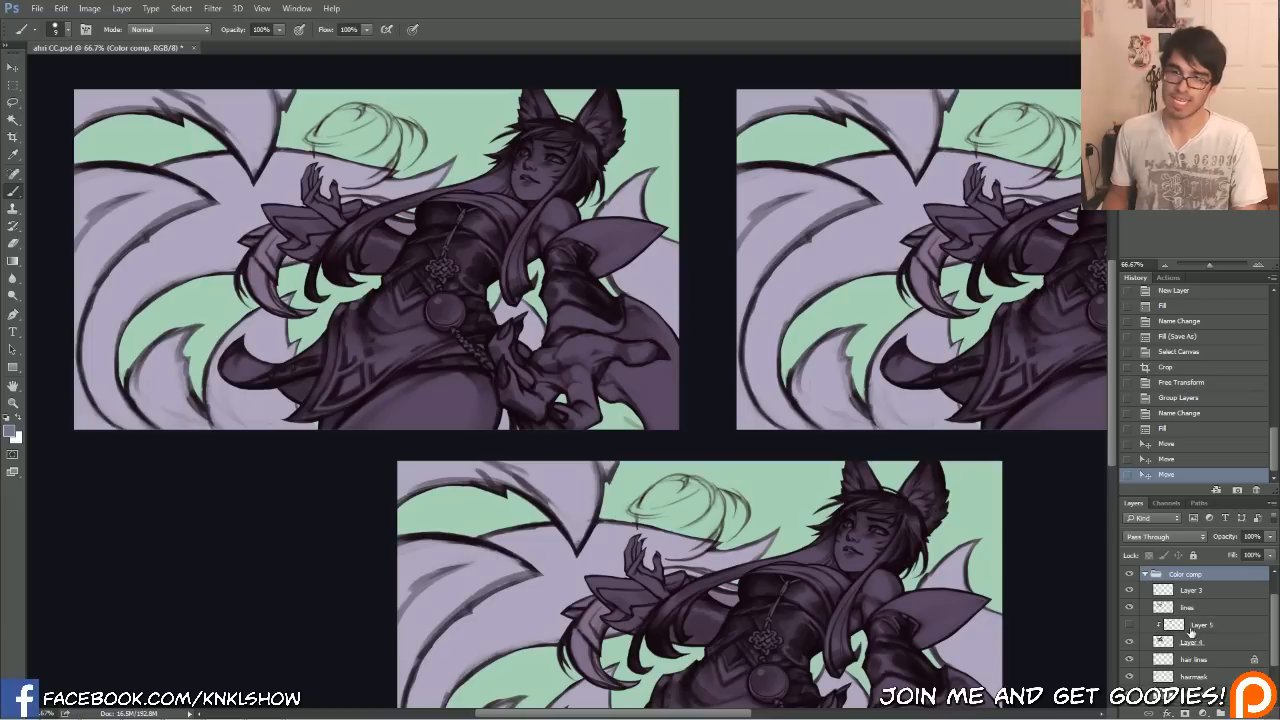
click(1205, 626)
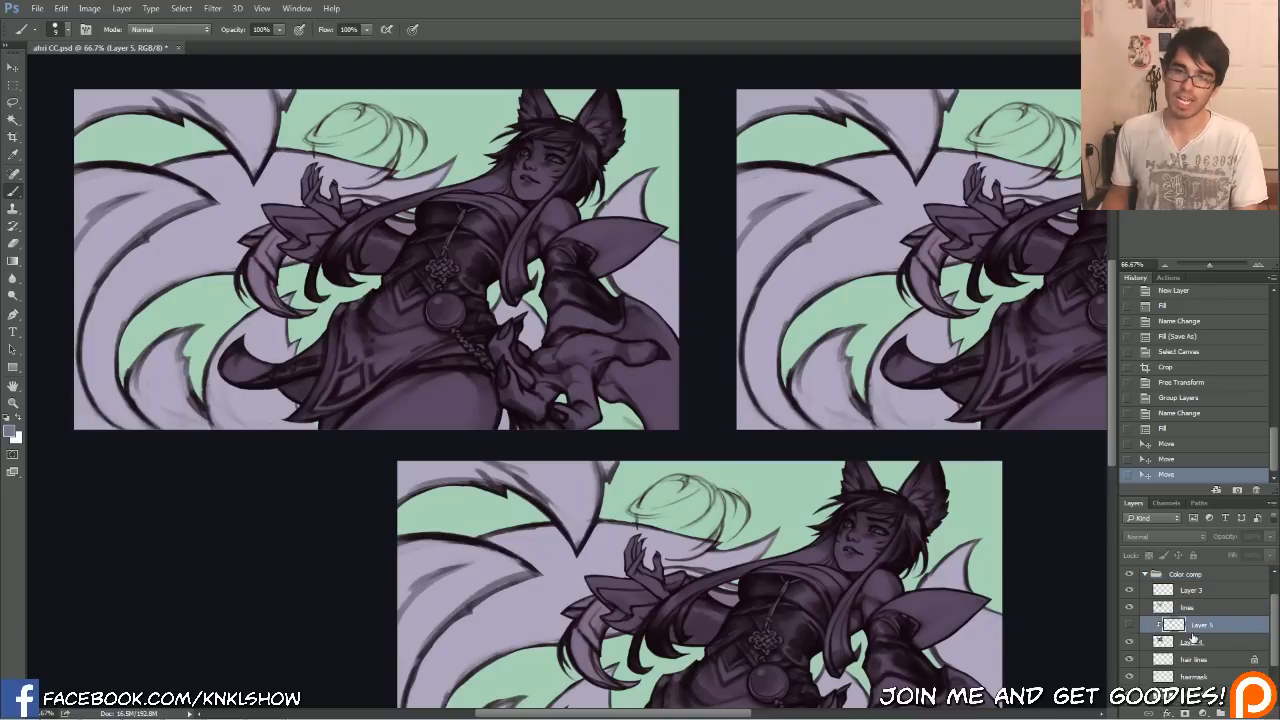
click(1130, 626)
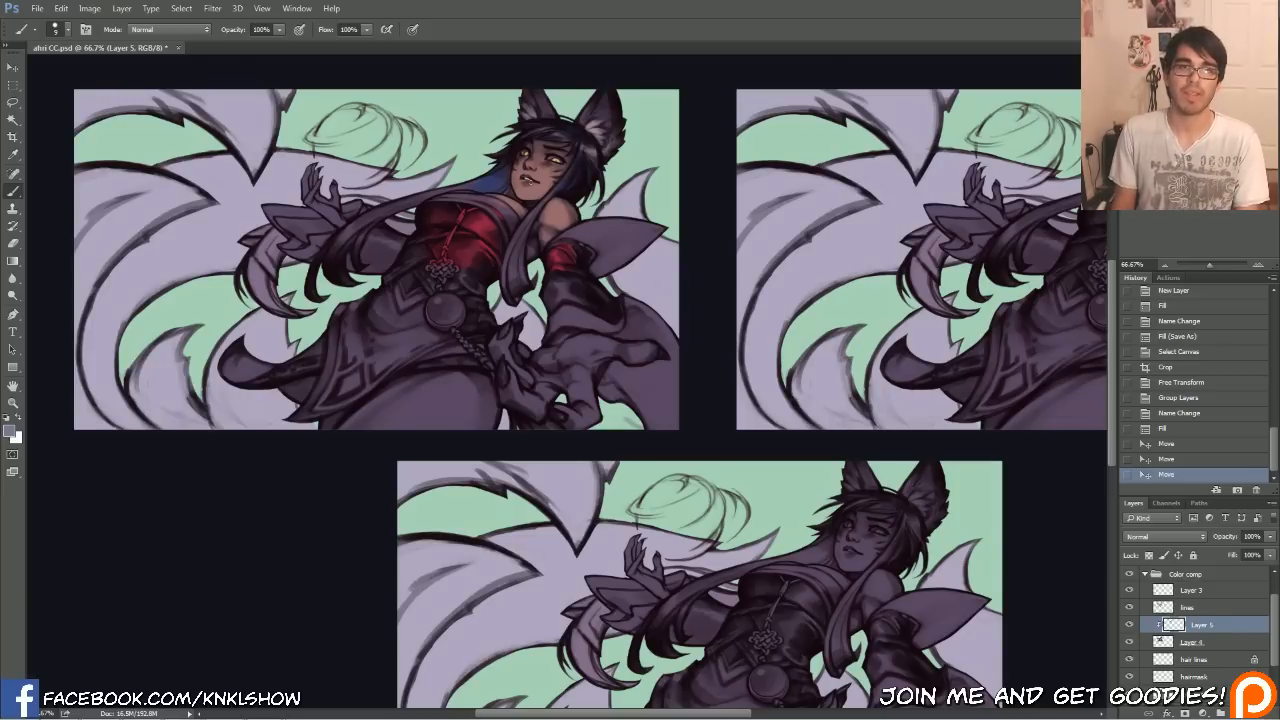
Set the foreground colour to a warm salmon-red skin tone.
click(11, 431)
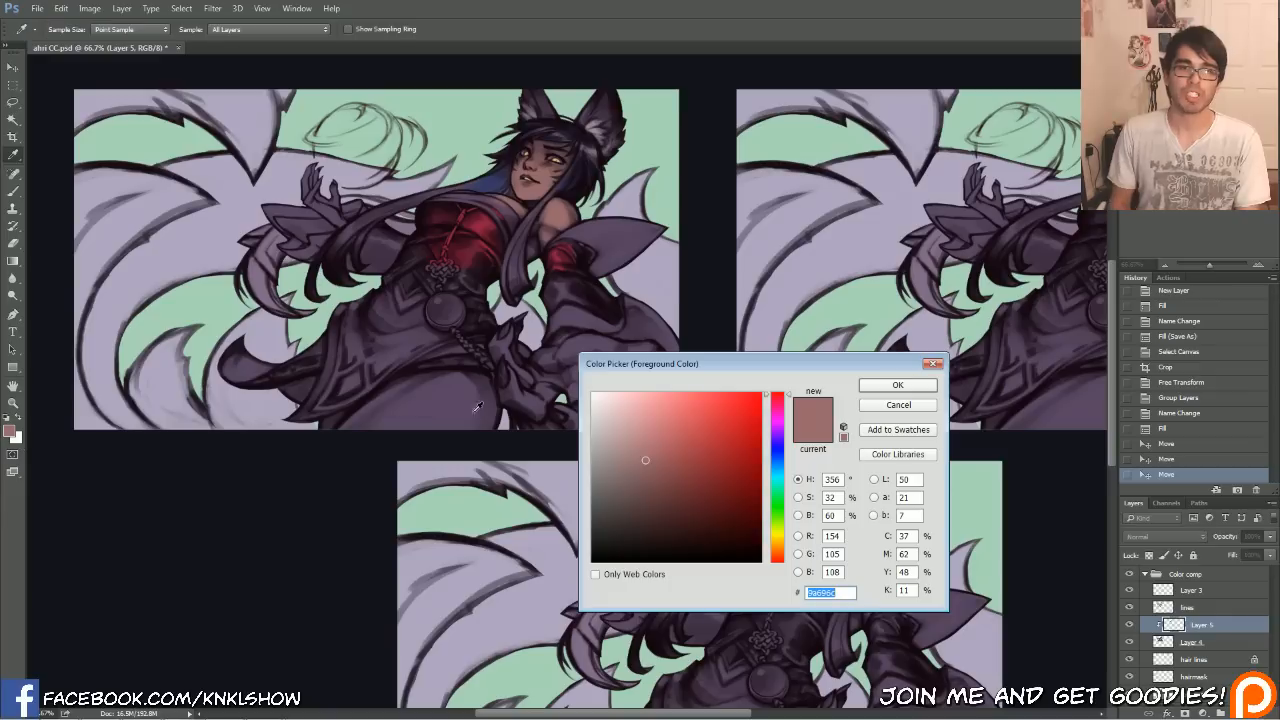
click(643, 425)
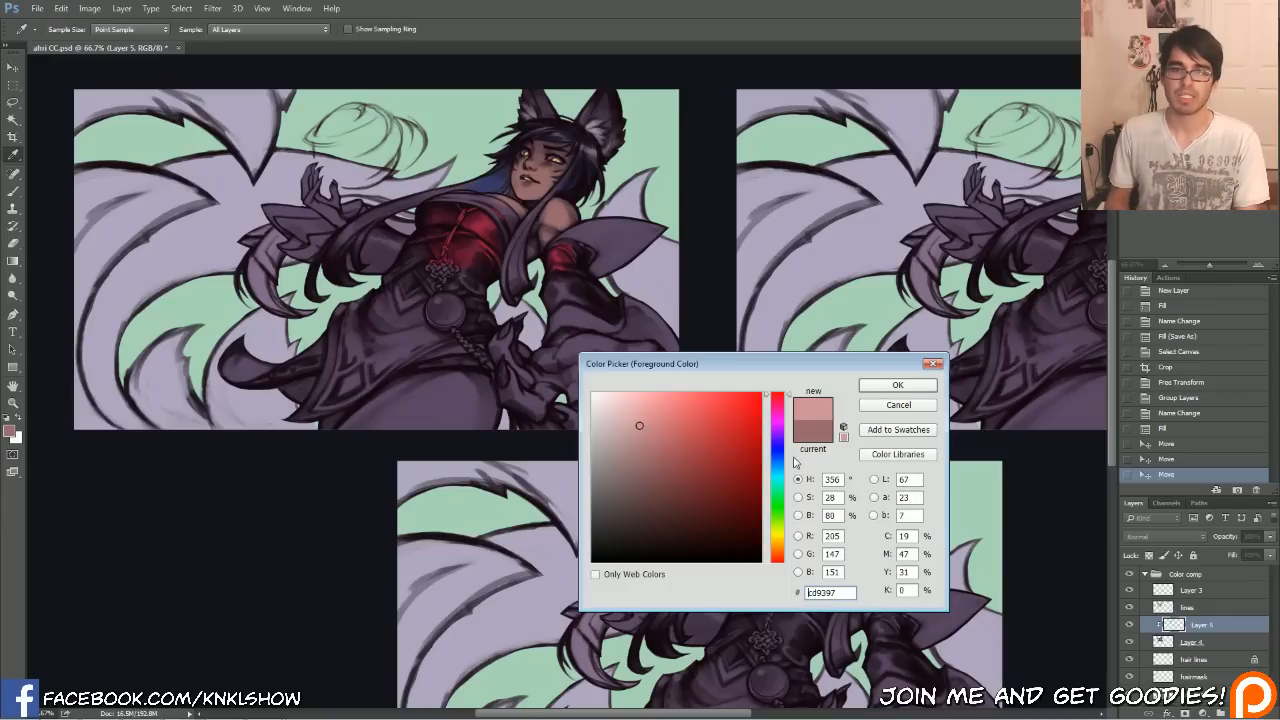
drag(785, 558, 788, 556)
drag(664, 431, 675, 443)
drag(790, 556, 790, 561)
click(877, 387)
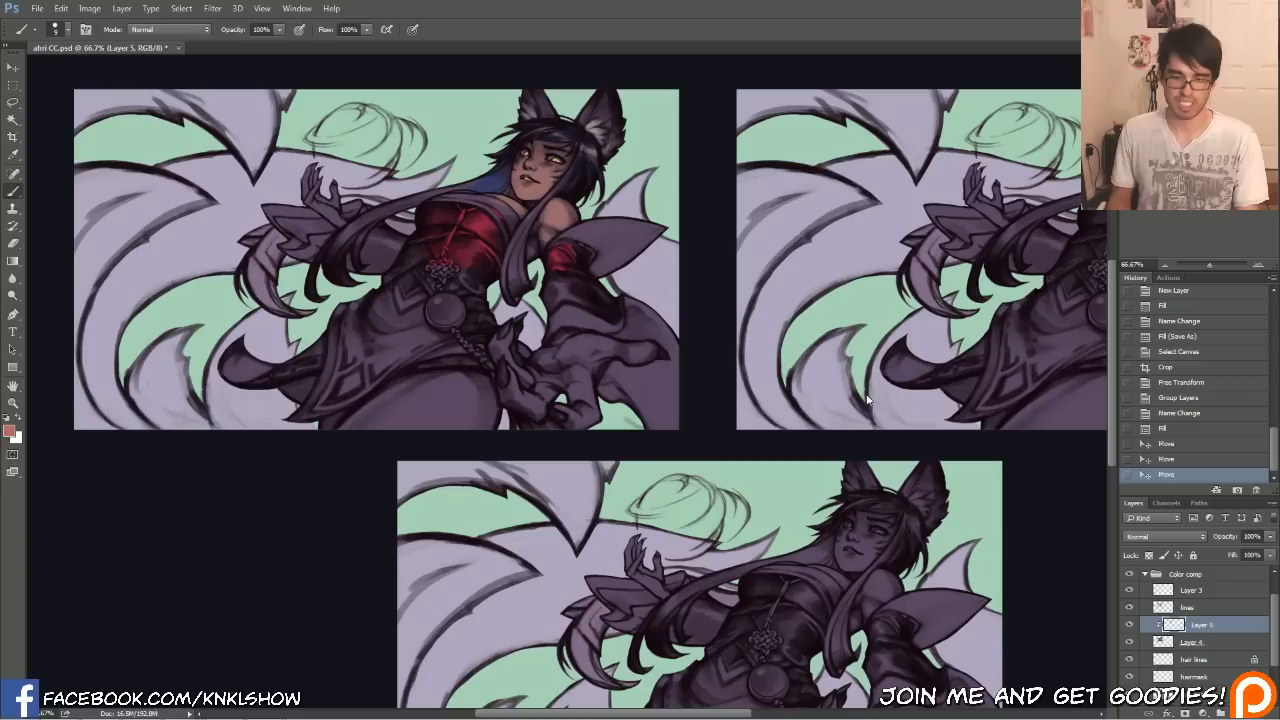
Choose the CHALK brush preset for painting.
right_click(553, 223)
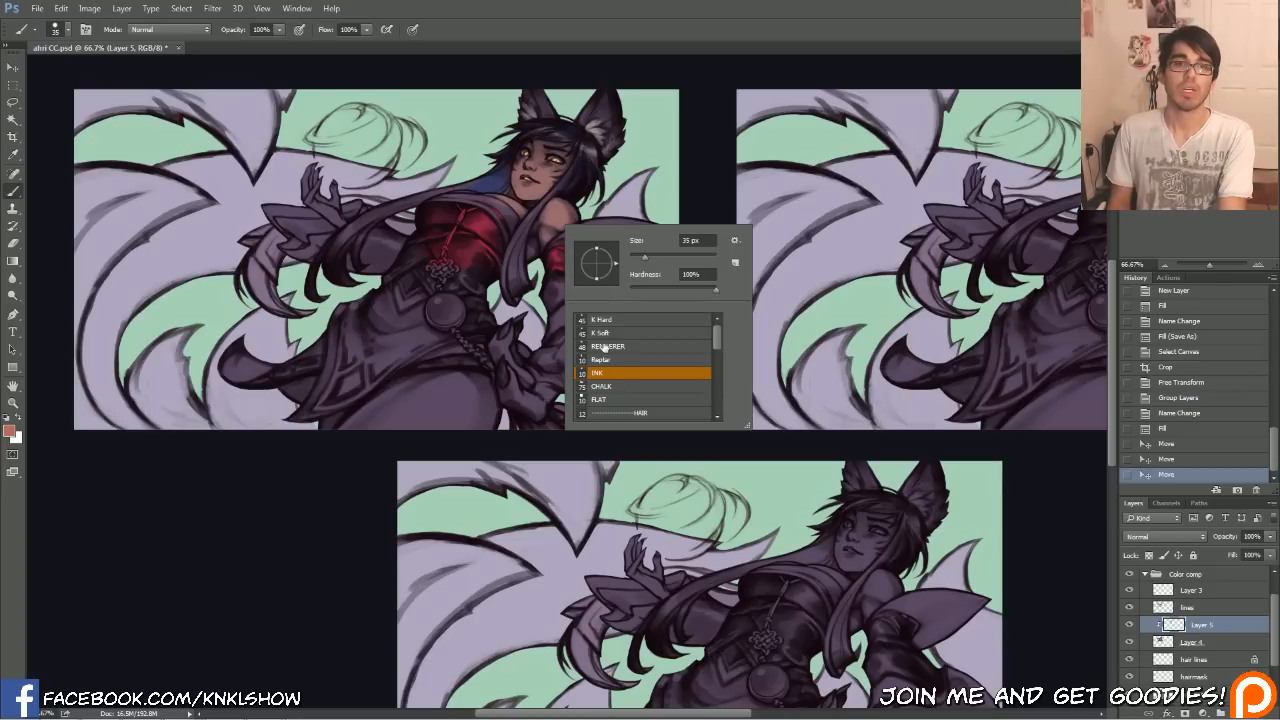
click(607, 385)
click(18, 246)
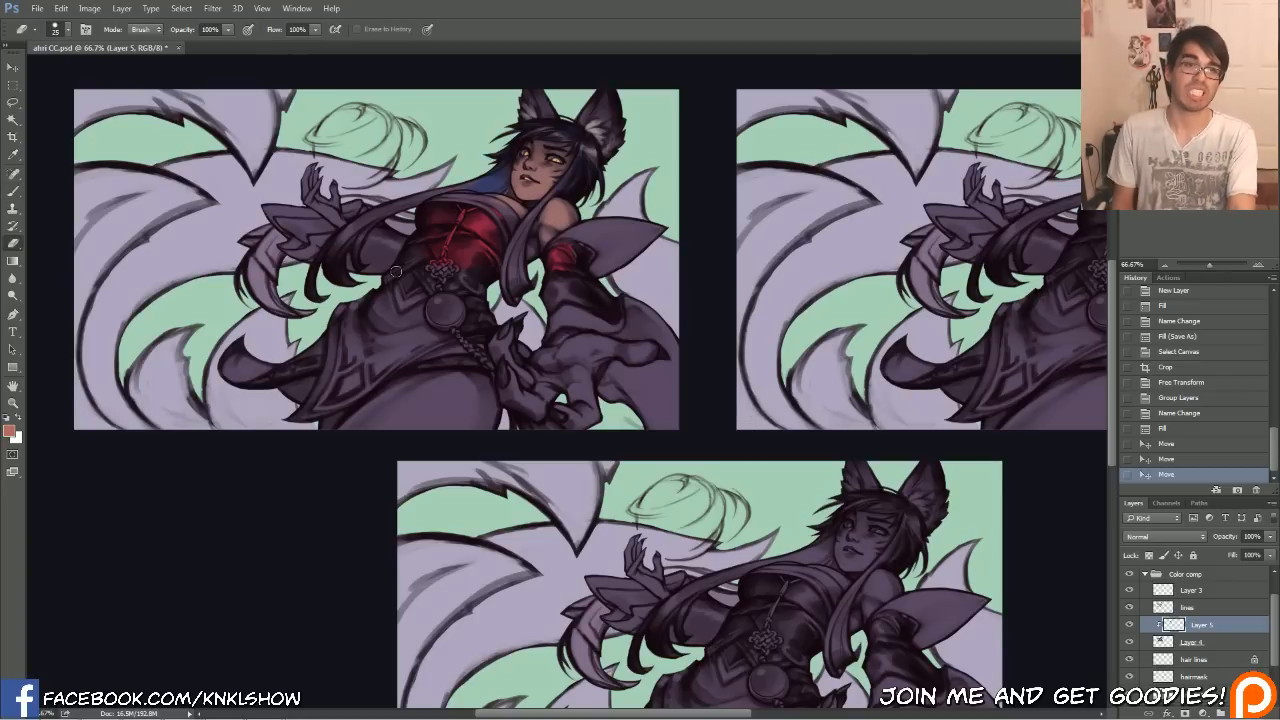
right_click(437, 320)
click(13, 191)
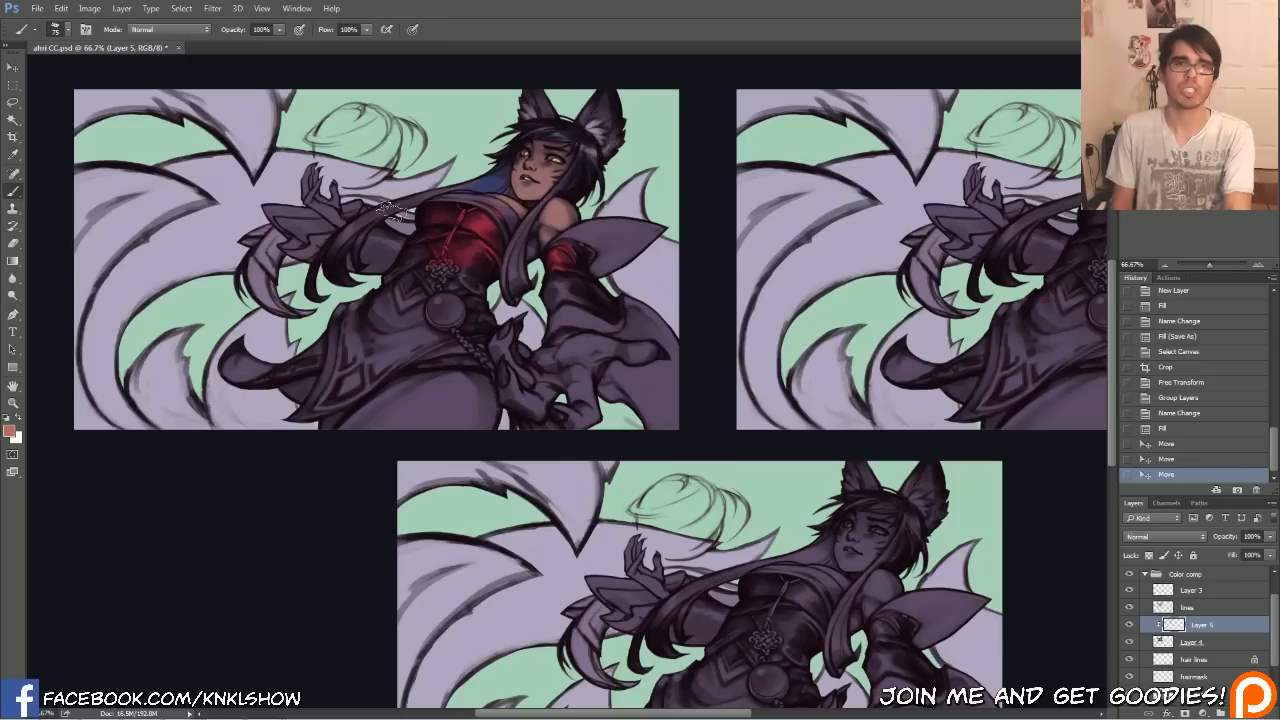
Paint the base skin tone over the shoulder and the outstretched hand of the first comp on Layer 5.
drag(557, 213, 555, 236)
key(bracketright)
key(bracketright)
mouse_move(580, 354)
mouse_down()
mouse_move(527, 389)
mouse_move(519, 352)
mouse_move(530, 385)
mouse_up()
mouse_move(560, 365)
mouse_down()
mouse_move(622, 353)
mouse_move(609, 353)
mouse_move(582, 413)
mouse_move(547, 361)
mouse_move(523, 415)
mouse_up()
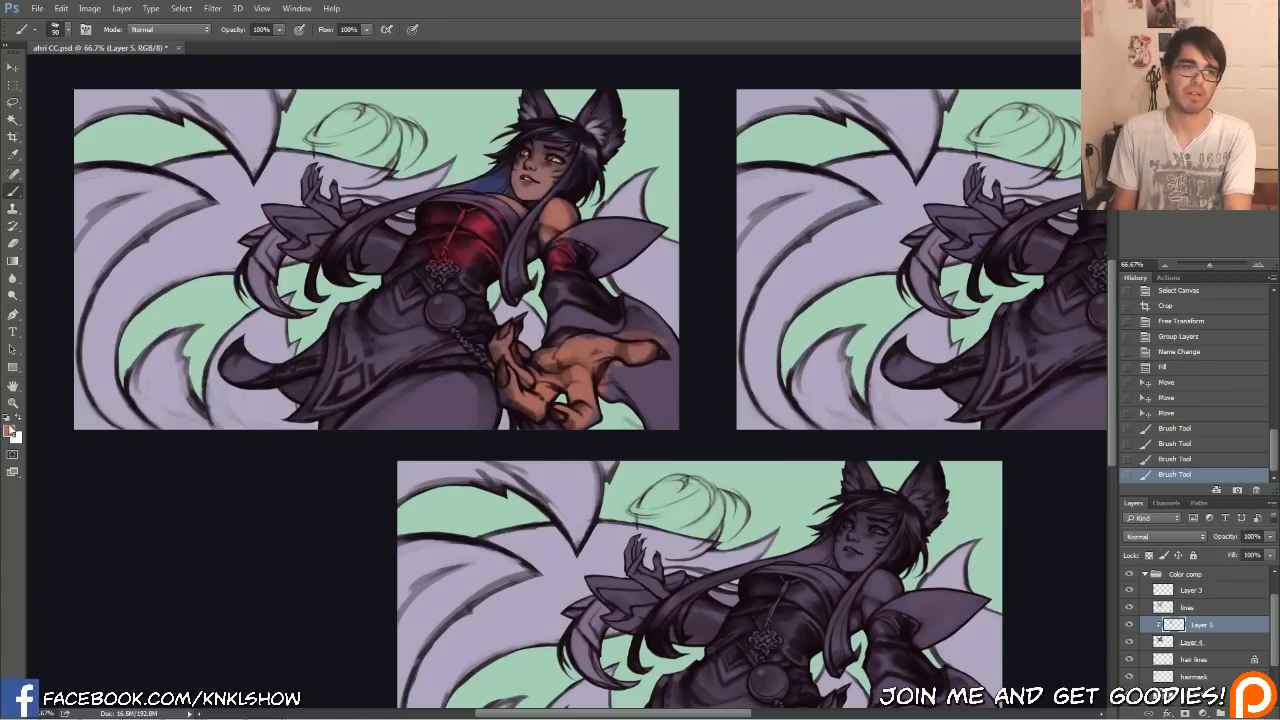
Shade the outstretched hand with dark reddish brown #652828.
click(10, 430)
click(785, 562)
drag(697, 503, 694, 494)
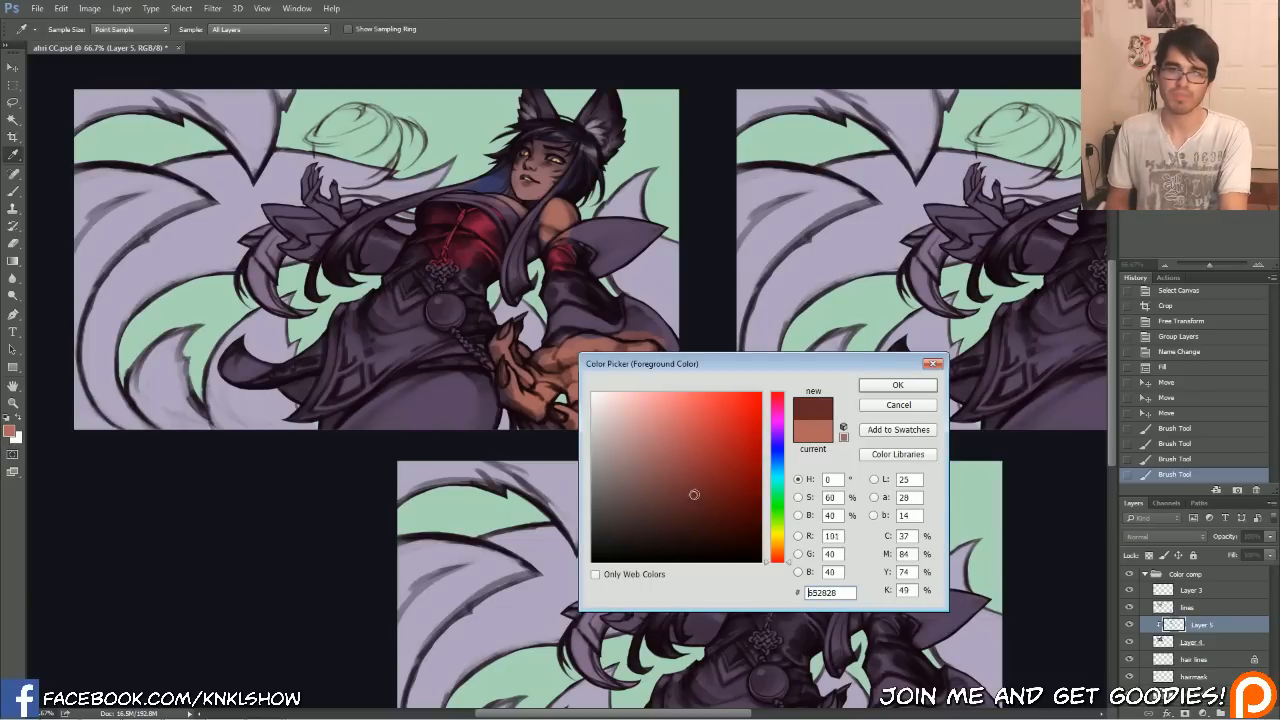
click(895, 385)
mouse_move(505, 400)
mouse_down()
mouse_move(575, 365)
mouse_move(565, 352)
mouse_move(632, 343)
mouse_up()
Paint the face and the raised hand with the reddish-brown skin tone, adapting the brush size to each area.
key(bracketleft)
key(bracketleft)
key(bracketleft)
mouse_move(558, 212)
mouse_down()
mouse_move(552, 230)
mouse_move(518, 209)
mouse_move(540, 165)
mouse_move(550, 180)
mouse_up()
key(bracketright)
key(bracketright)
key(bracketright)
drag(313, 172, 309, 182)
drag(316, 170, 320, 182)
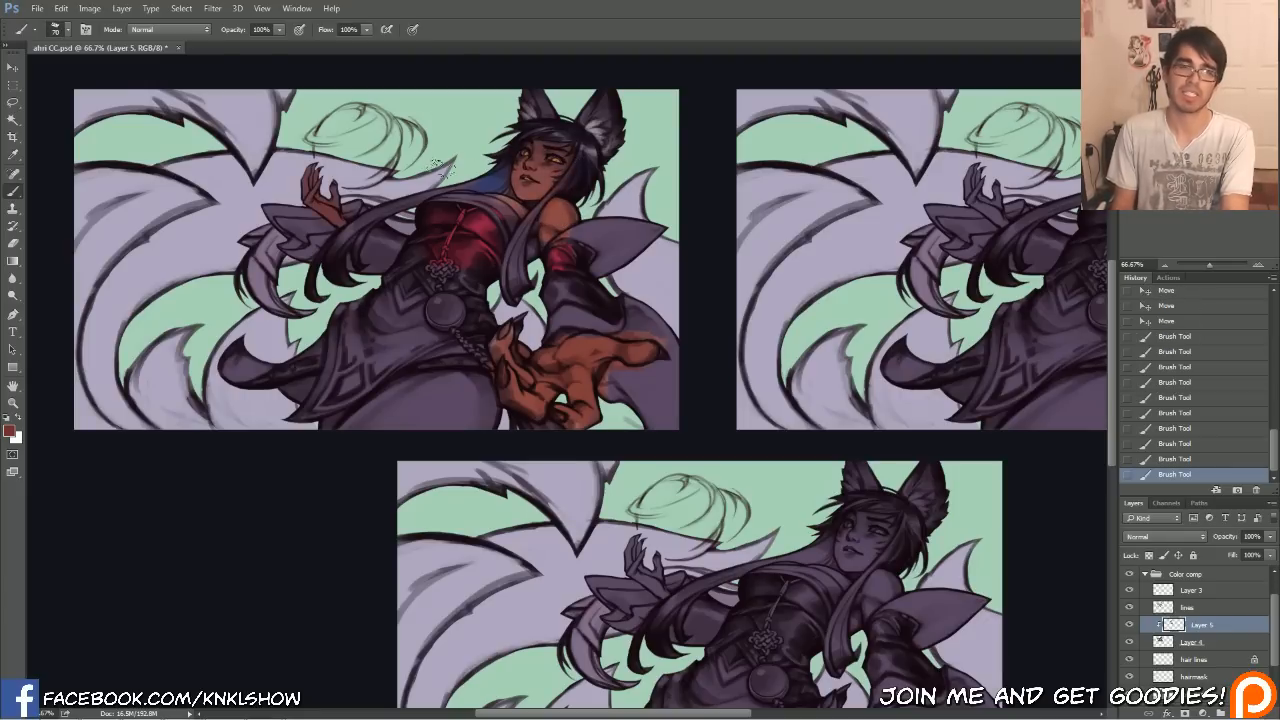
Brush a less saturated brown, #613535, over the outstretched hand with a larger brush.
click(9, 432)
drag(700, 481, 668, 497)
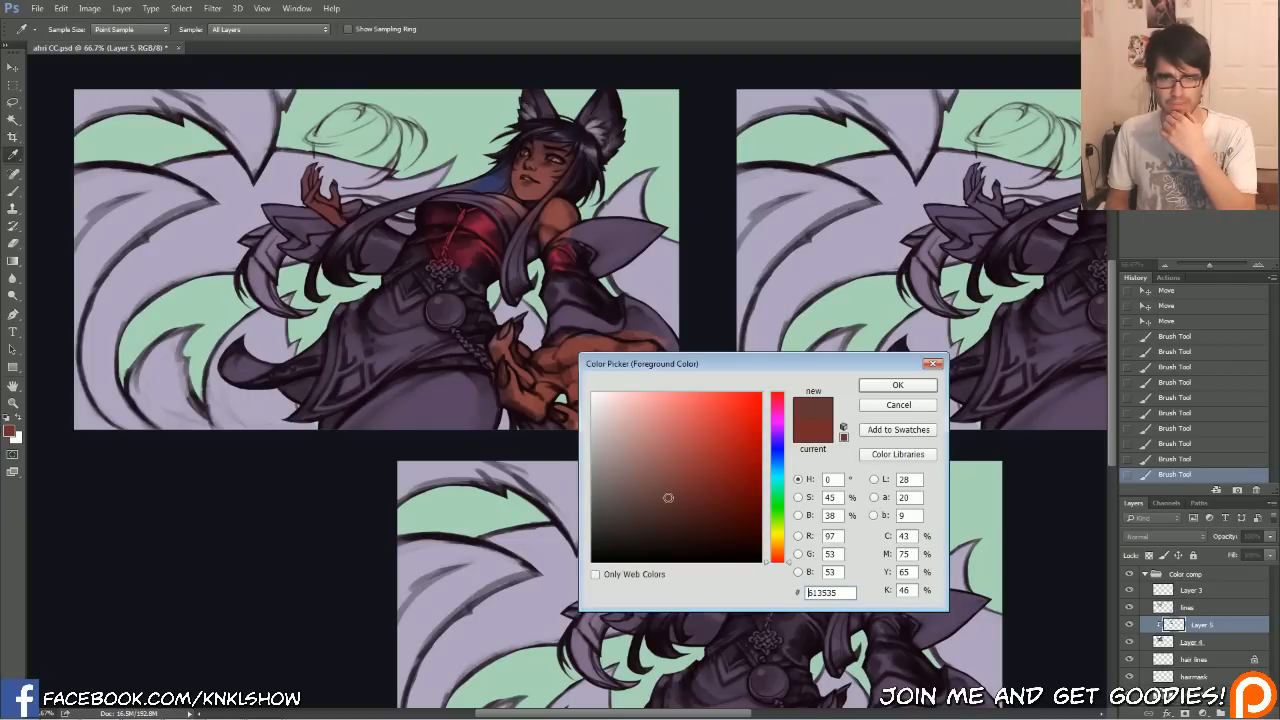
click(870, 386)
key(bracketright)
mouse_move(531, 401)
mouse_down()
mouse_move(511, 339)
mouse_move(561, 391)
mouse_move(556, 351)
mouse_move(570, 402)
mouse_up()
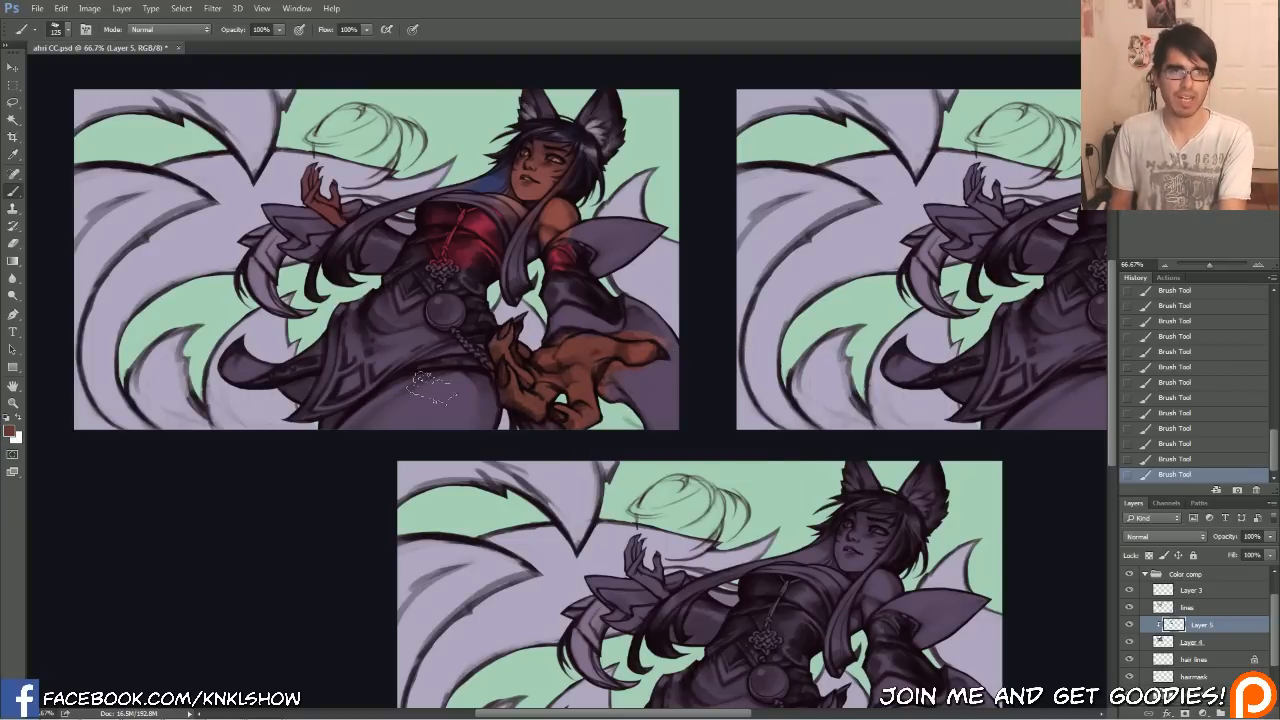
Deepen the skin shading on the hands, face and shoulder with dark wine red #5e2236.
click(10, 432)
click(786, 402)
drag(685, 528, 700, 500)
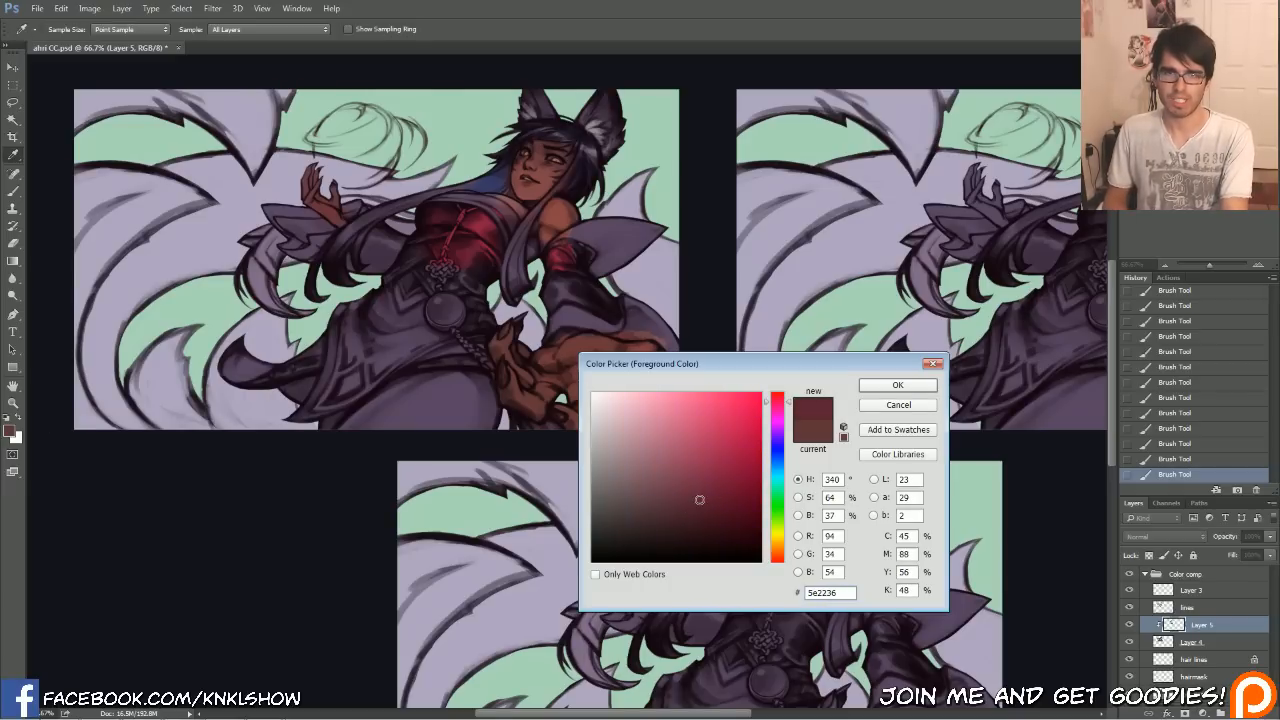
click(880, 389)
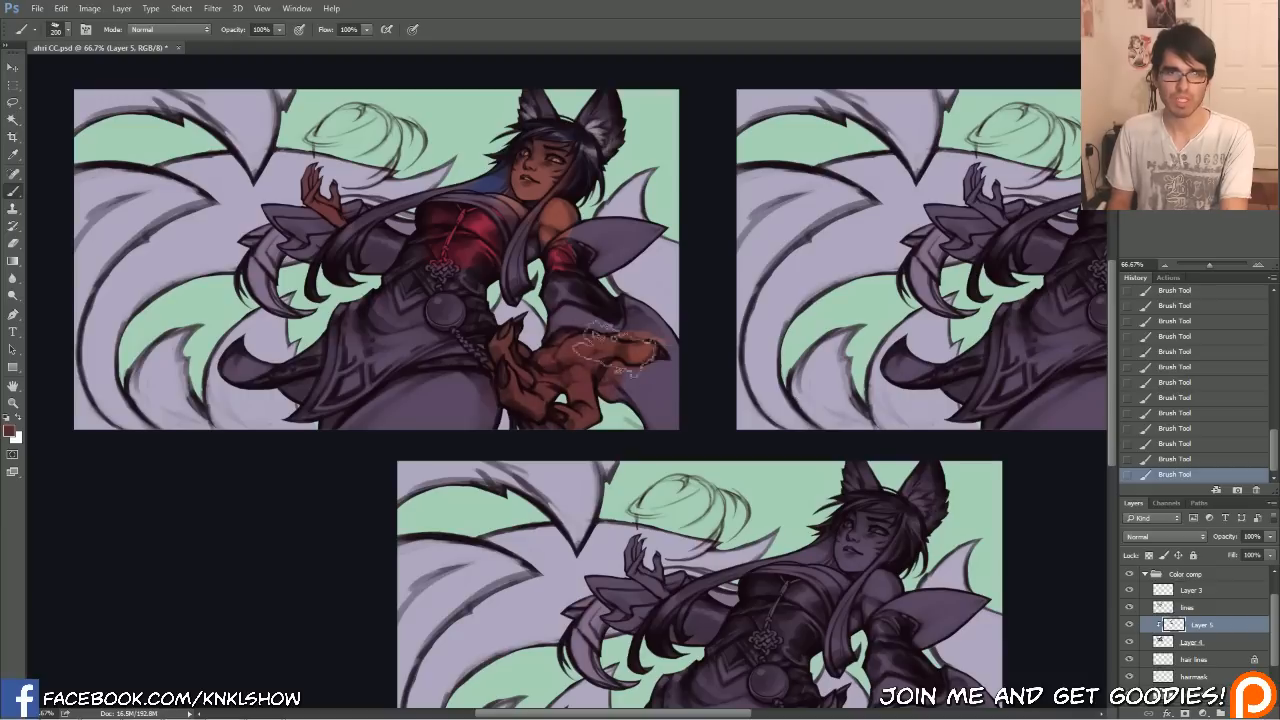
key(bracketleft)
key(bracketleft)
key(bracketleft)
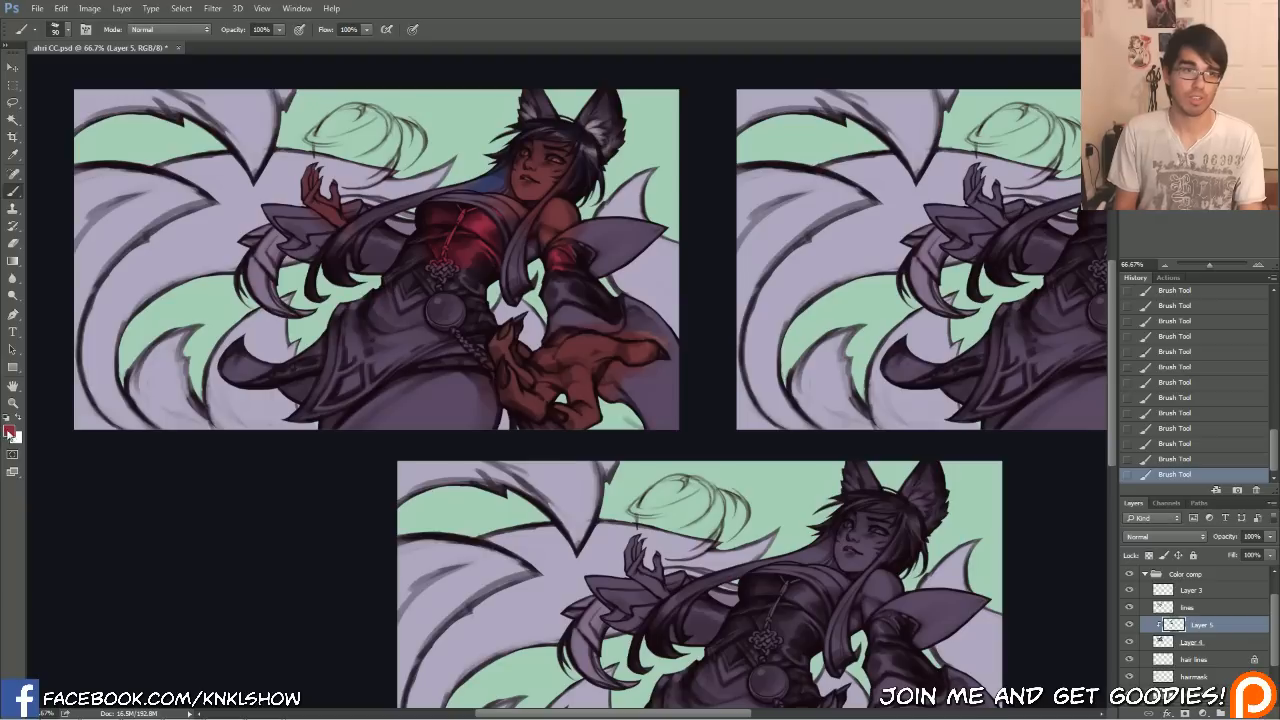
Paint the bodice and the front of the skirt with deep crimson #720b1f, using an enlarged brush.
click(9, 431)
click(737, 501)
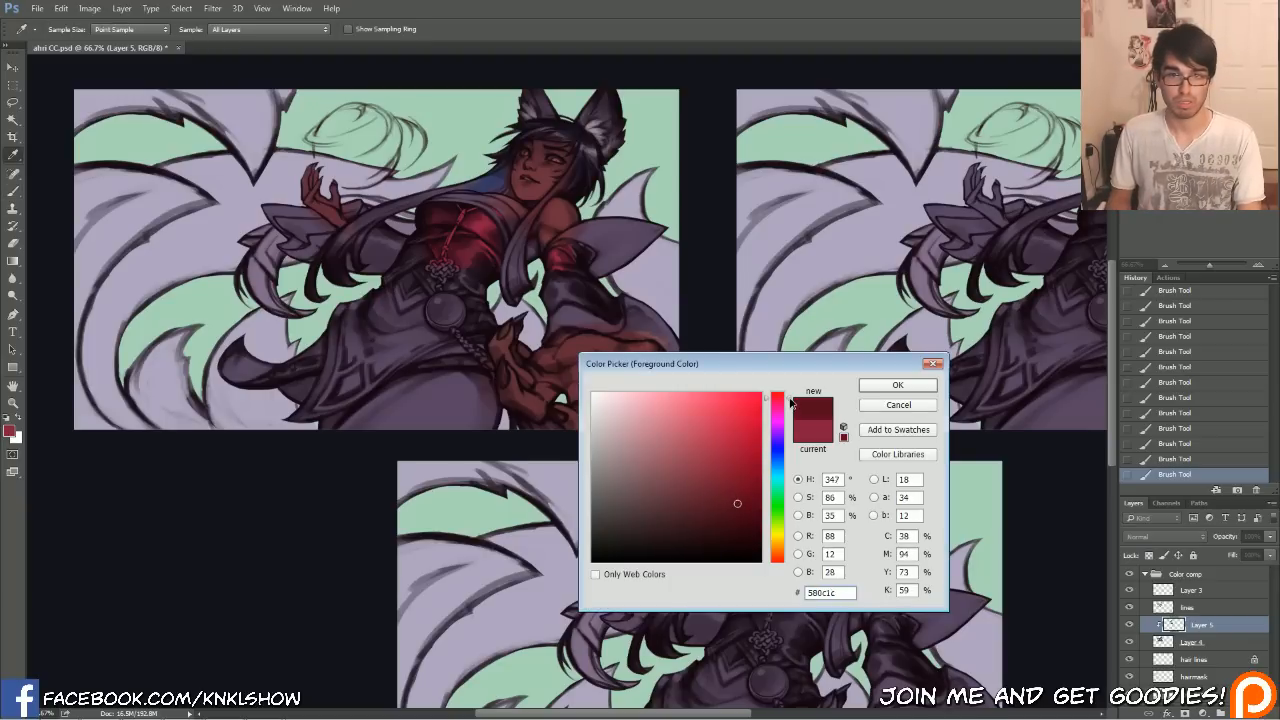
drag(740, 499, 744, 486)
click(887, 390)
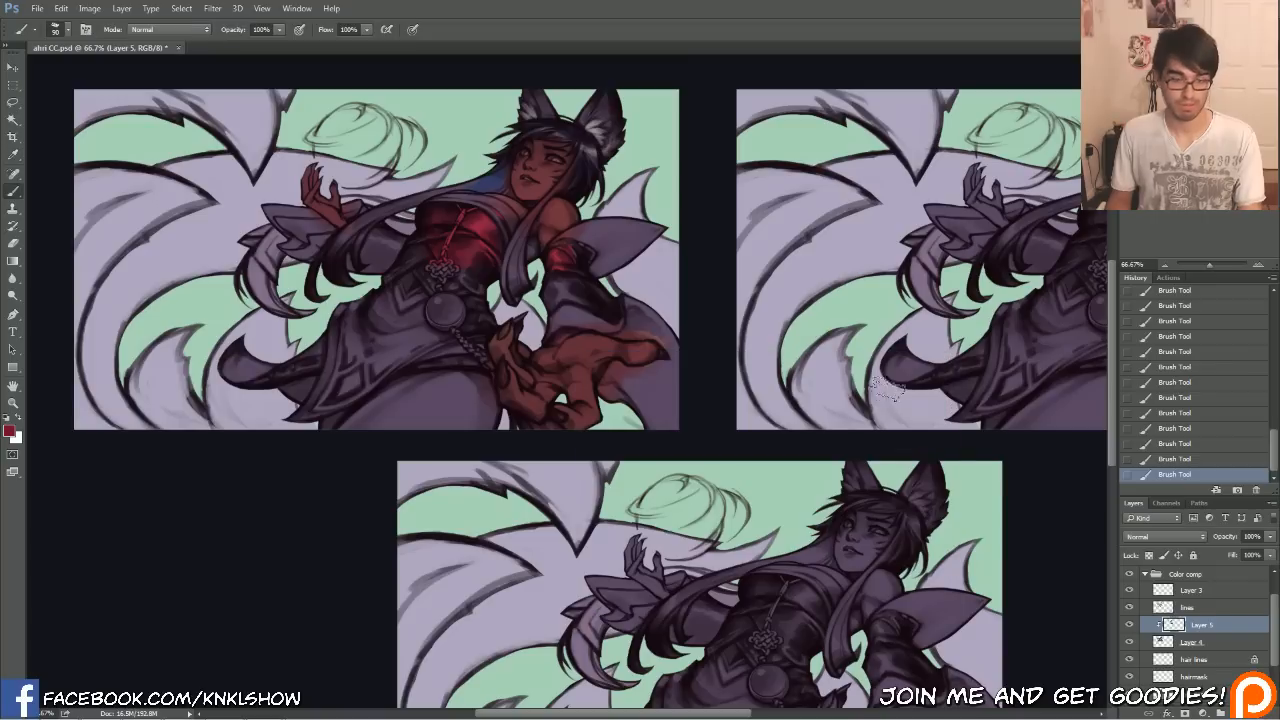
key(bracketright)
key(bracketright)
key(bracketright)
mouse_move(447, 252)
mouse_down()
mouse_move(466, 250)
mouse_move(428, 262)
mouse_move(398, 346)
mouse_up()
Paint both sleeves with the same crimson, using a smaller brush.
key(bracketleft)
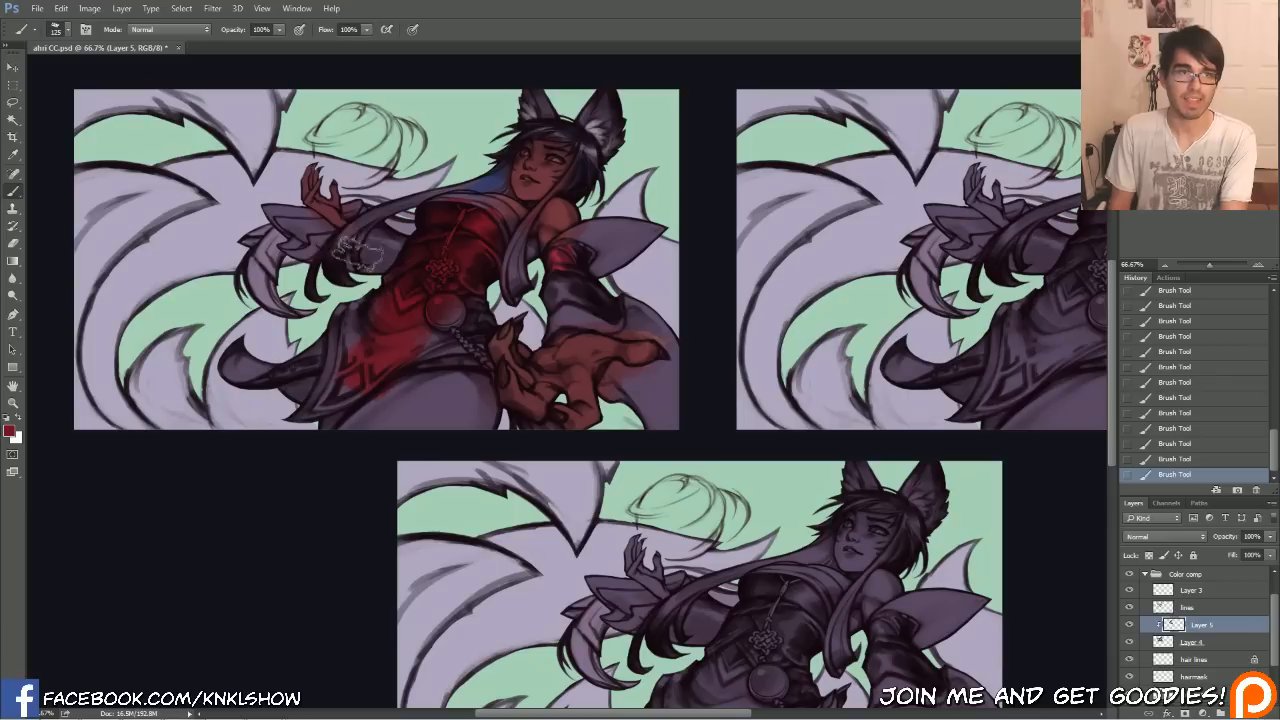
drag(357, 251, 433, 225)
key(bracketleft)
drag(580, 297, 570, 275)
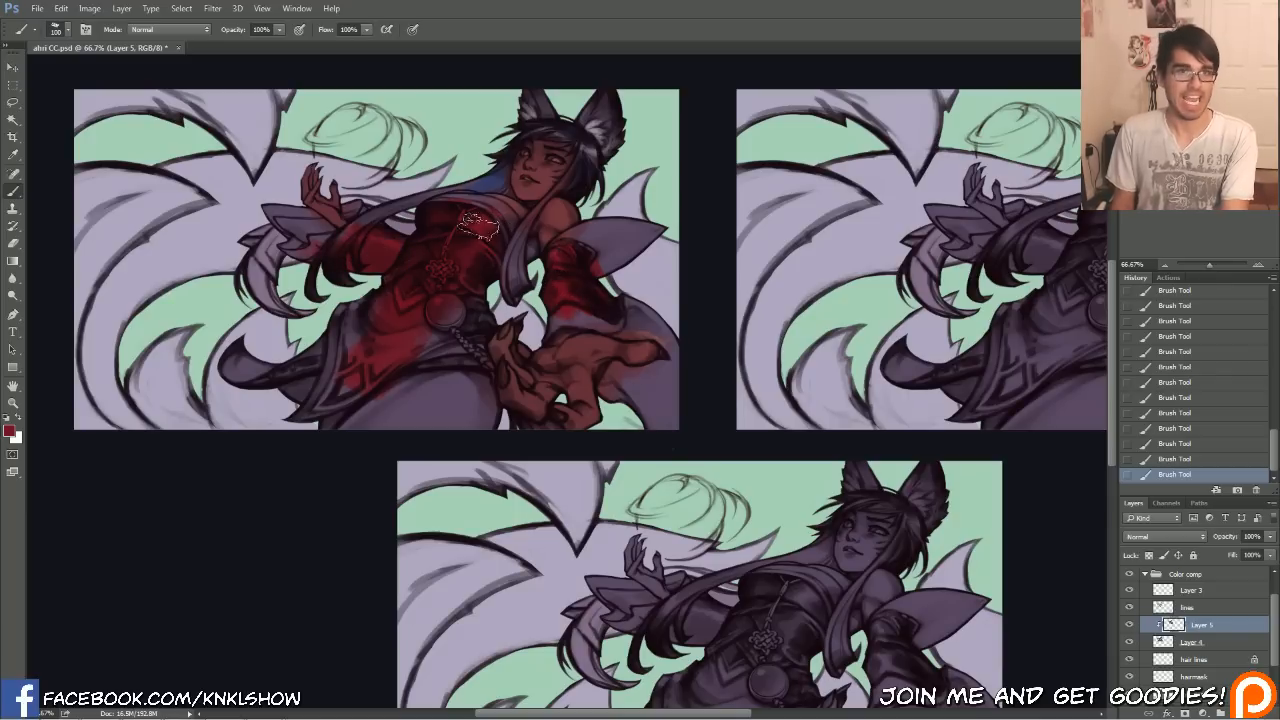
Paint the bare thigh below the skirt with the reddish-brown skin tone.
click(11, 432)
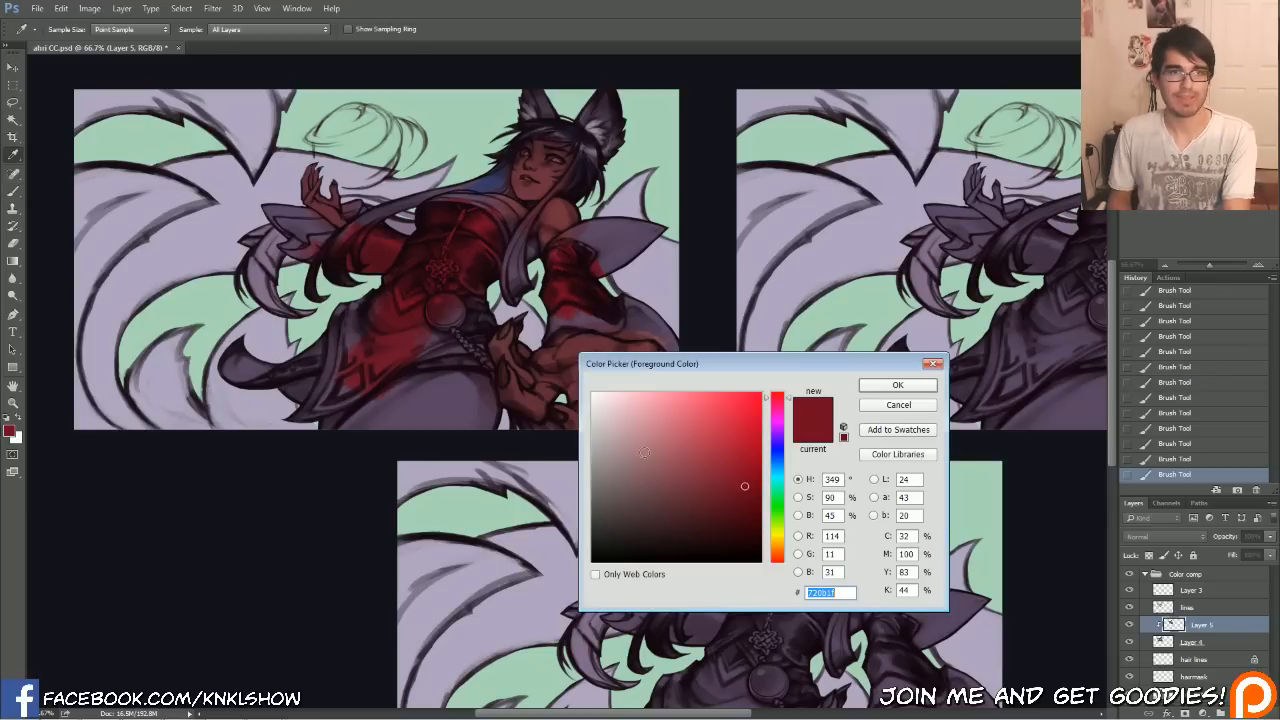
click(907, 405)
mouse_move(416, 434)
mouse_down()
mouse_move(355, 438)
mouse_move(474, 380)
mouse_up()
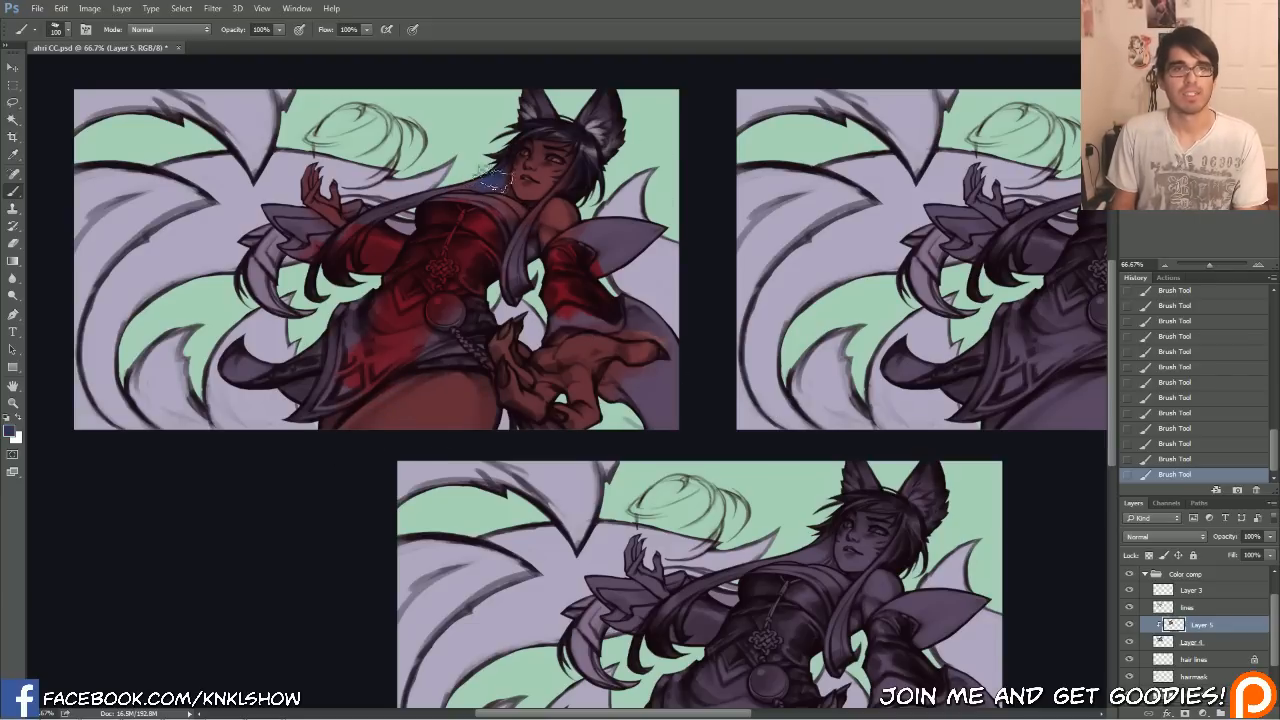
Paint the hair and fox ears with dark slate blue #2b3d4d.
click(11, 430)
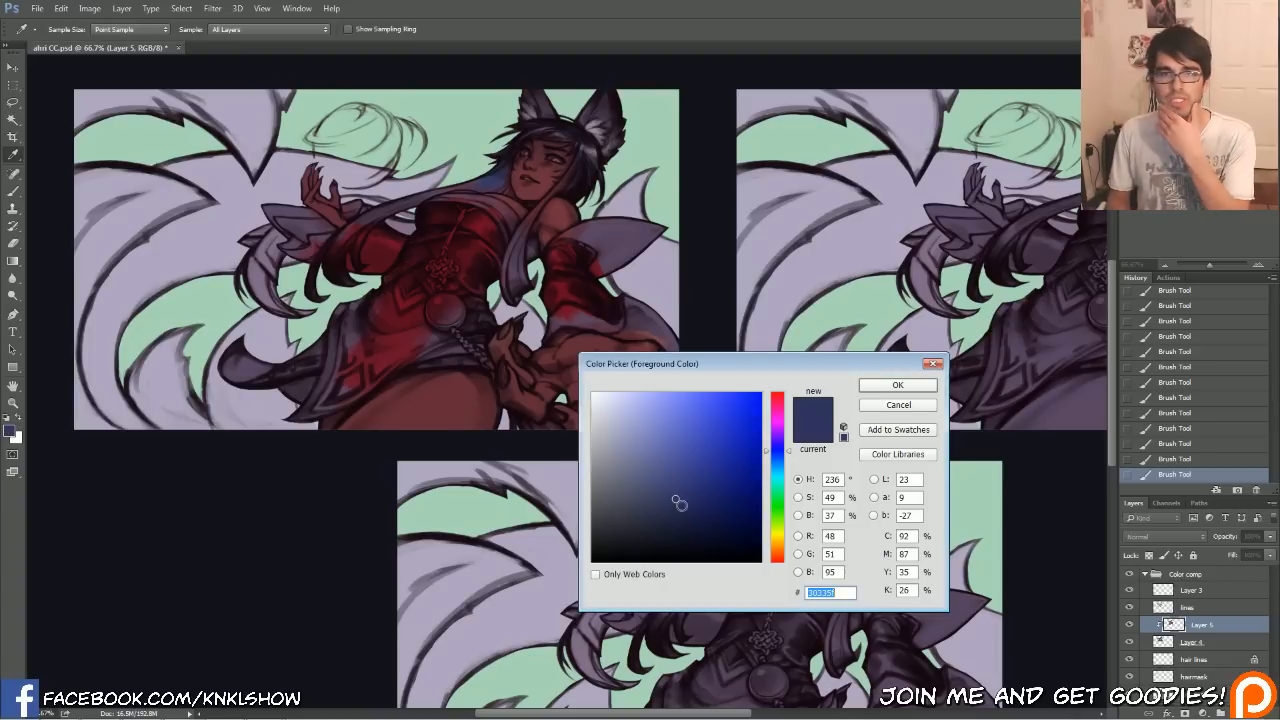
drag(785, 480, 780, 460)
mouse_move(677, 500)
mouse_down()
mouse_move(683, 520)
mouse_move(653, 526)
mouse_up()
drag(787, 468, 791, 470)
drag(665, 514, 669, 506)
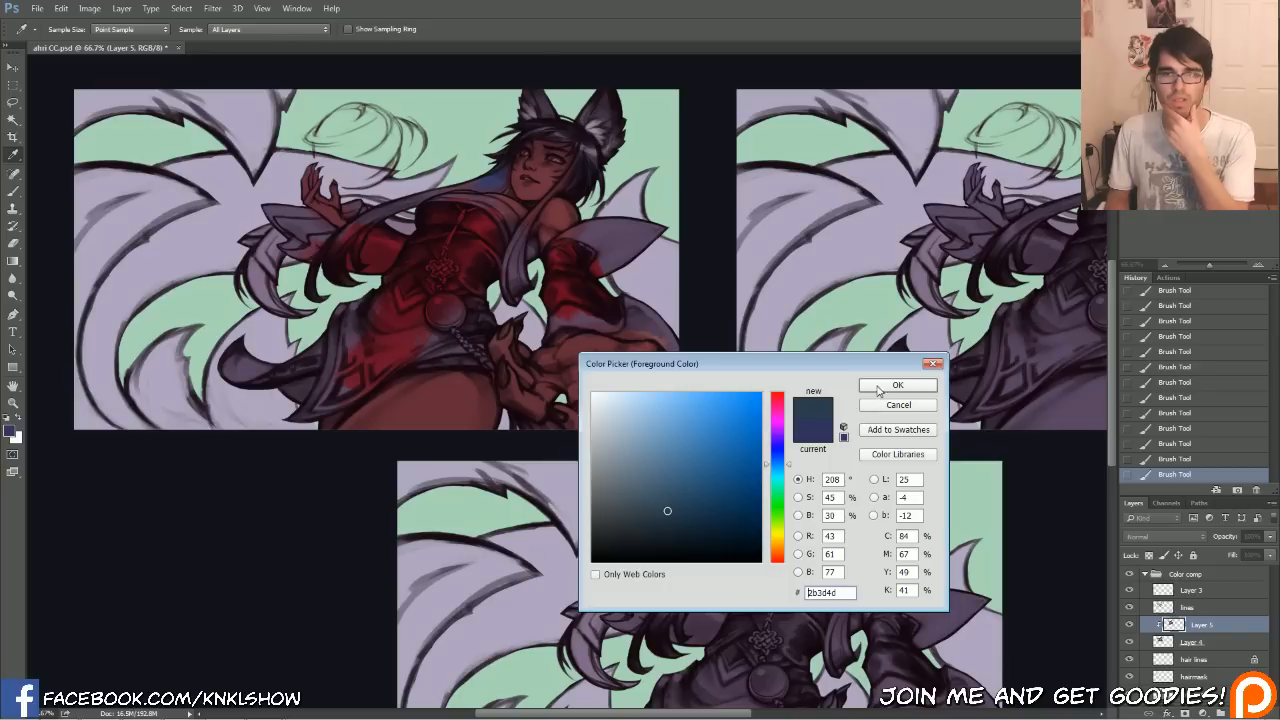
click(879, 386)
key(b)
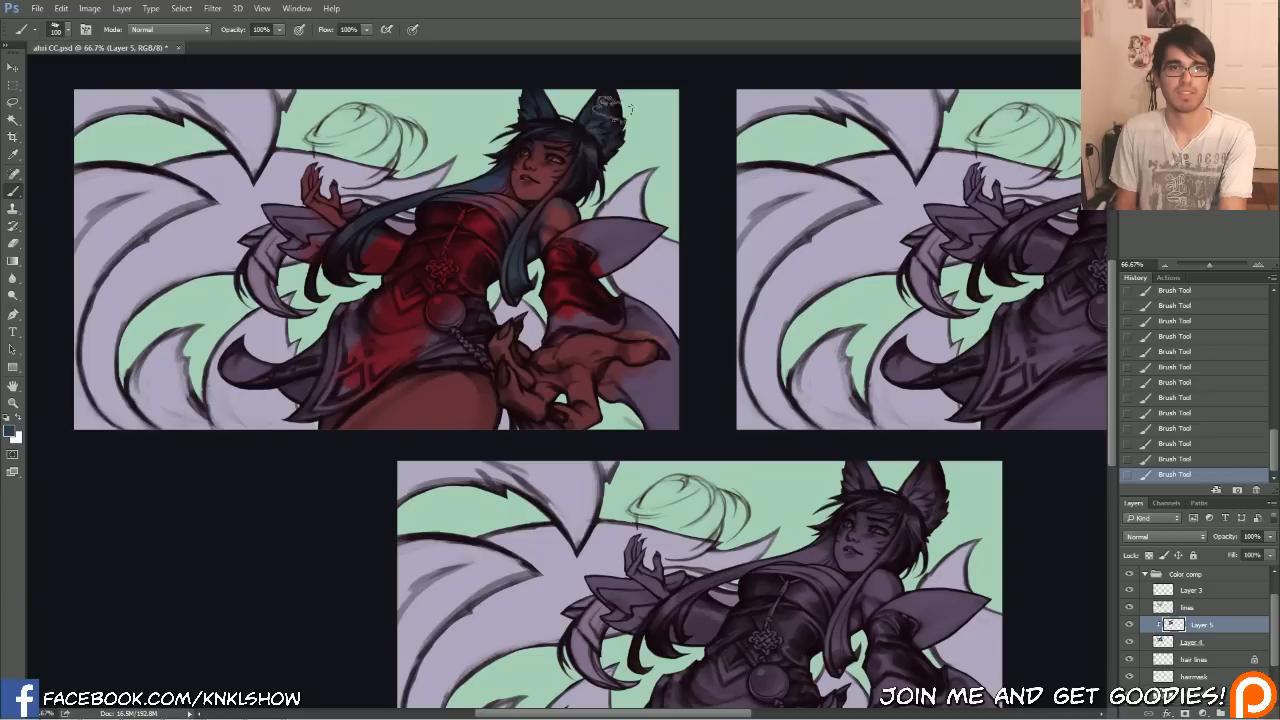
Repaint the lower skirt in muted greyish purple over the crimson with a larger brush.
key(bracketright)
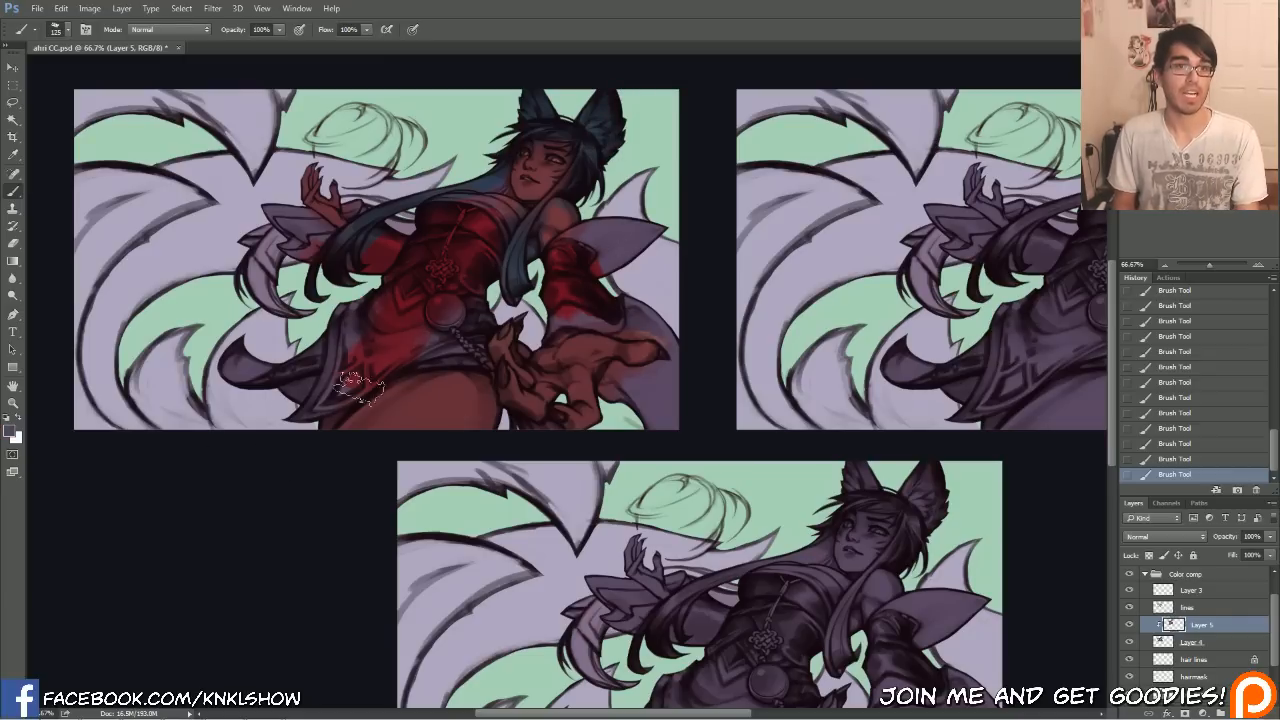
click(12, 430)
click(890, 405)
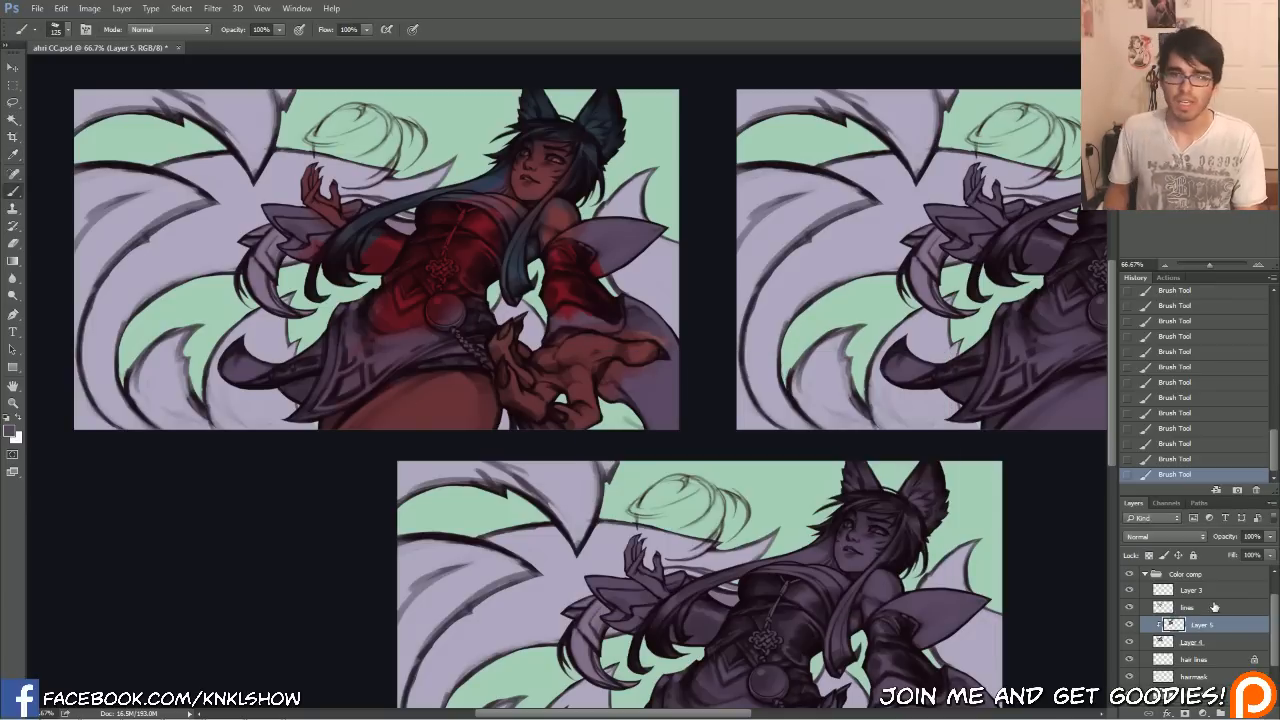
Select the BG layer of the Color comp group and lock its transparent pixels.
drag(1276, 628, 1272, 667)
click(1192, 680)
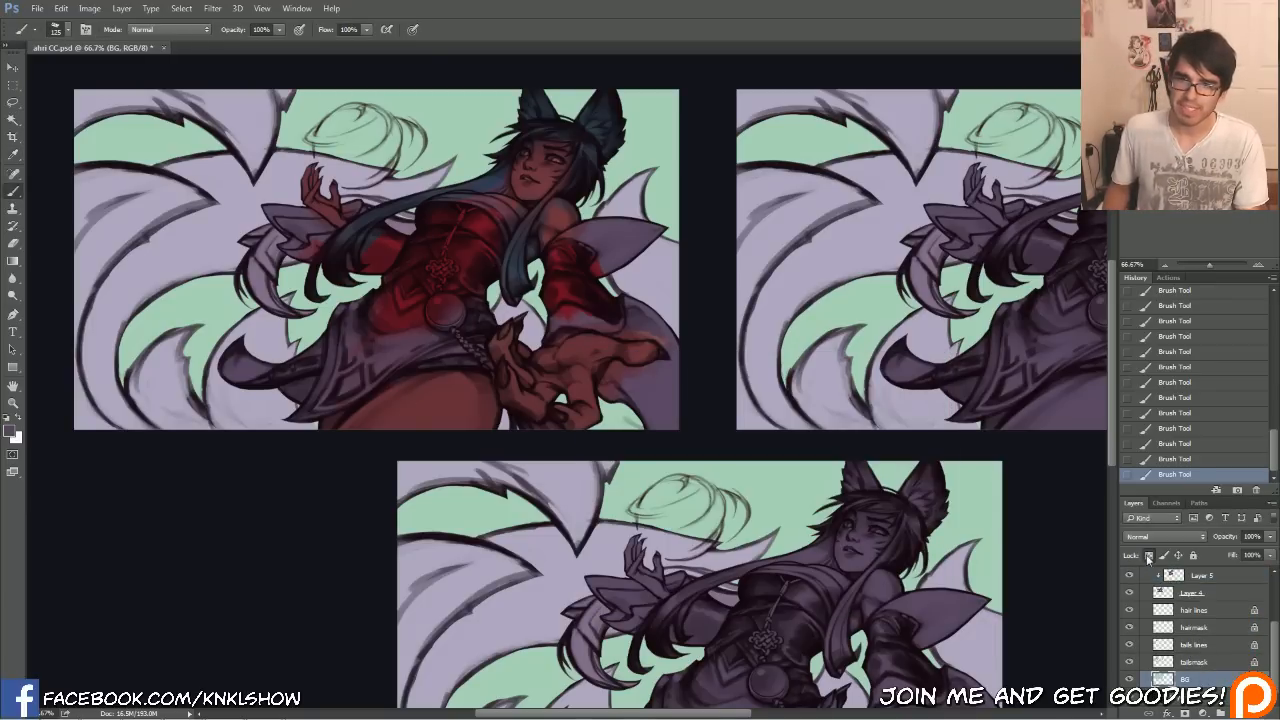
click(1148, 556)
Sample the pale green, darken the foreground colour to green #3a7f51 and choose the K Soft brush.
alt+click(110, 325)
click(10, 429)
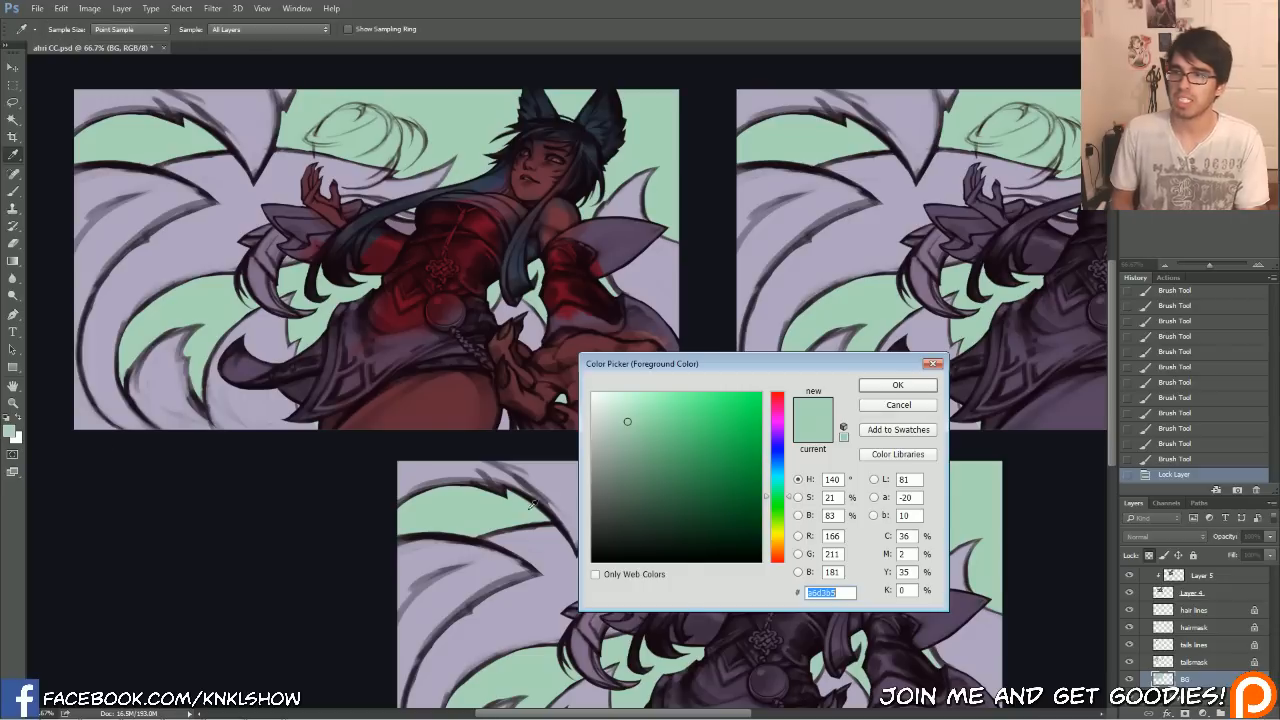
click(667, 469)
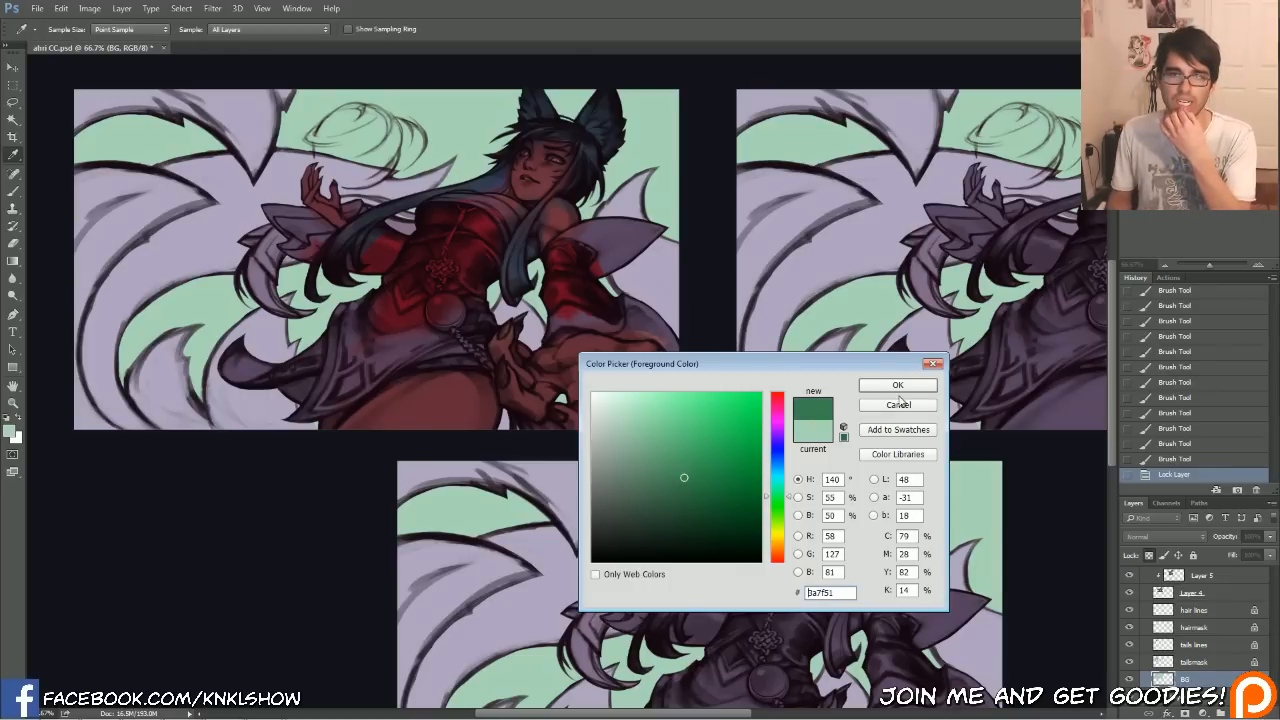
click(898, 385)
right_click(425, 280)
click(465, 386)
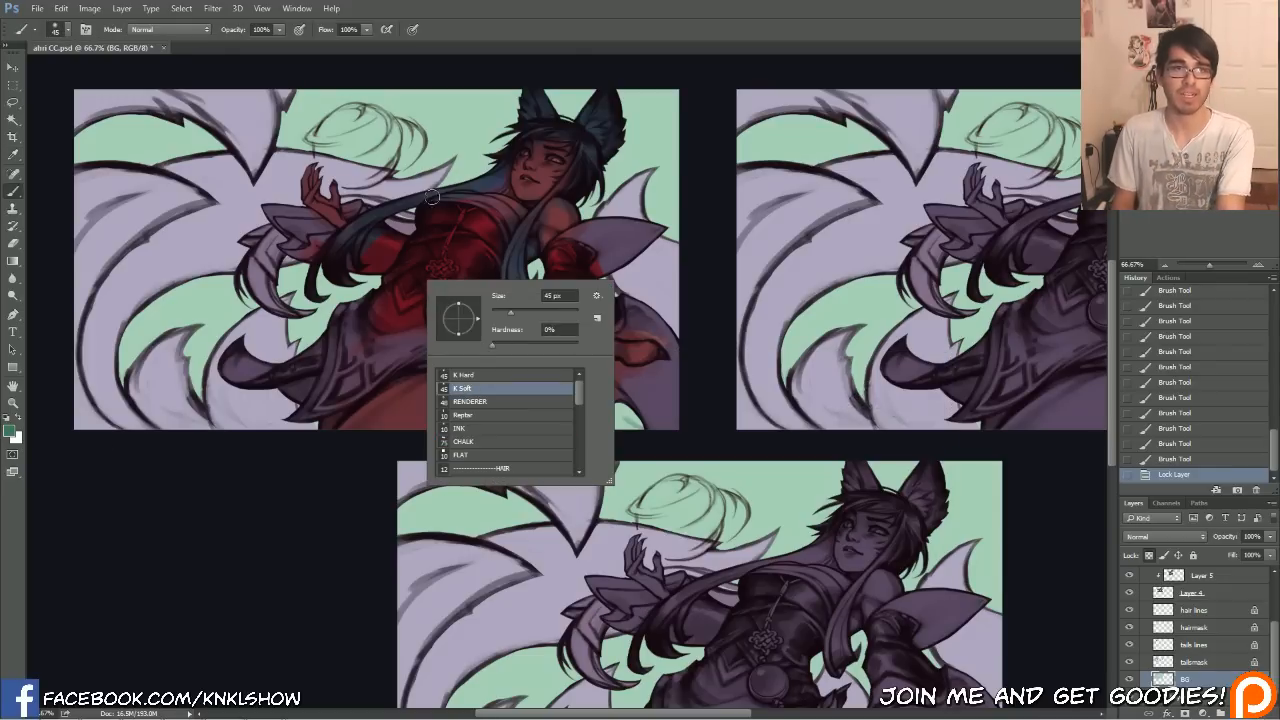
Paint dark green over the left and upper background of the first comp with a greatly enlarged K Soft brush.
click(432, 125)
key(bracketright)
key(bracketright)
key(bracketright)
key(bracketright)
key(bracketright)
key(bracketright)
key(bracketright)
key(bracketright)
drag(206, 148, 620, 150)
mouse_move(260, 125)
mouse_down()
mouse_move(138, 173)
mouse_move(184, 267)
mouse_up()
key(bracketleft)
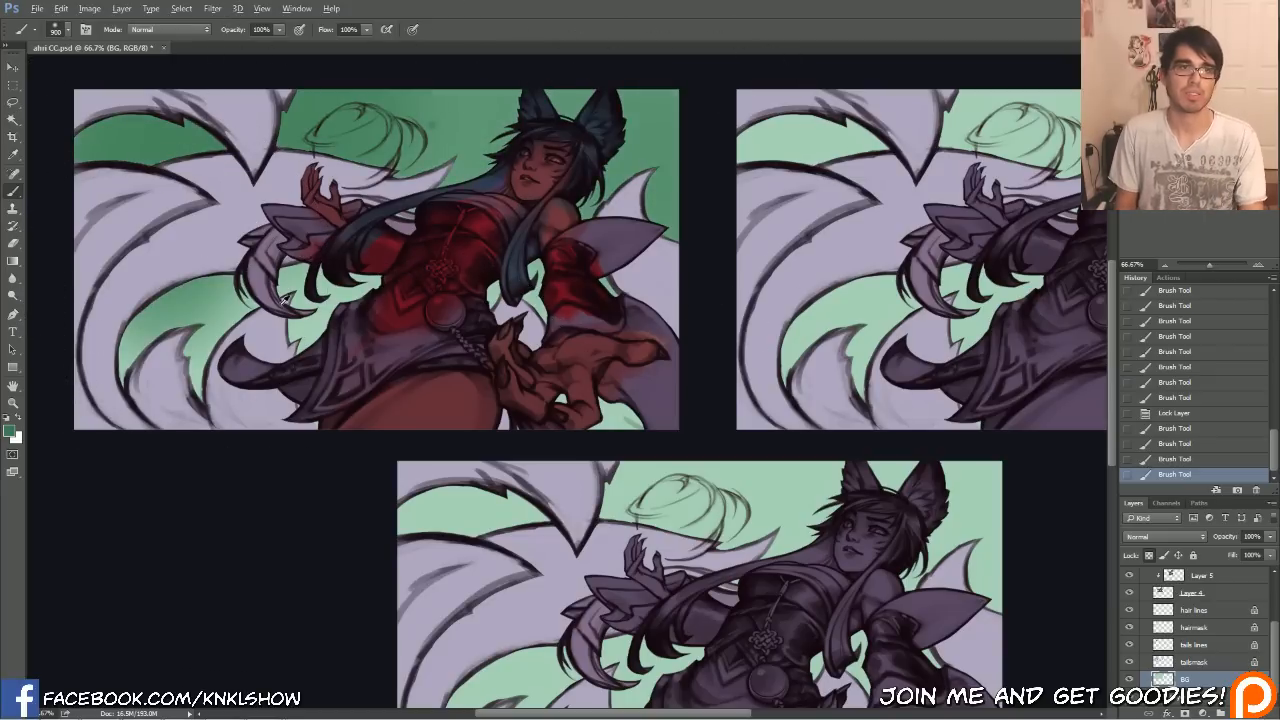
mouse_move(421, 155)
mouse_down()
mouse_move(557, 97)
mouse_move(562, 157)
mouse_up()
Blend sampled dark and pale greens across the background between the tails and around the character's head.
alt+click(162, 145)
mouse_move(171, 175)
mouse_down()
mouse_move(243, 380)
mouse_move(292, 374)
mouse_move(288, 170)
mouse_move(353, 234)
mouse_move(408, 143)
mouse_move(584, 196)
mouse_move(666, 256)
mouse_move(702, 224)
mouse_move(546, 247)
mouse_up()
alt+click(564, 105)
drag(545, 173, 545, 222)
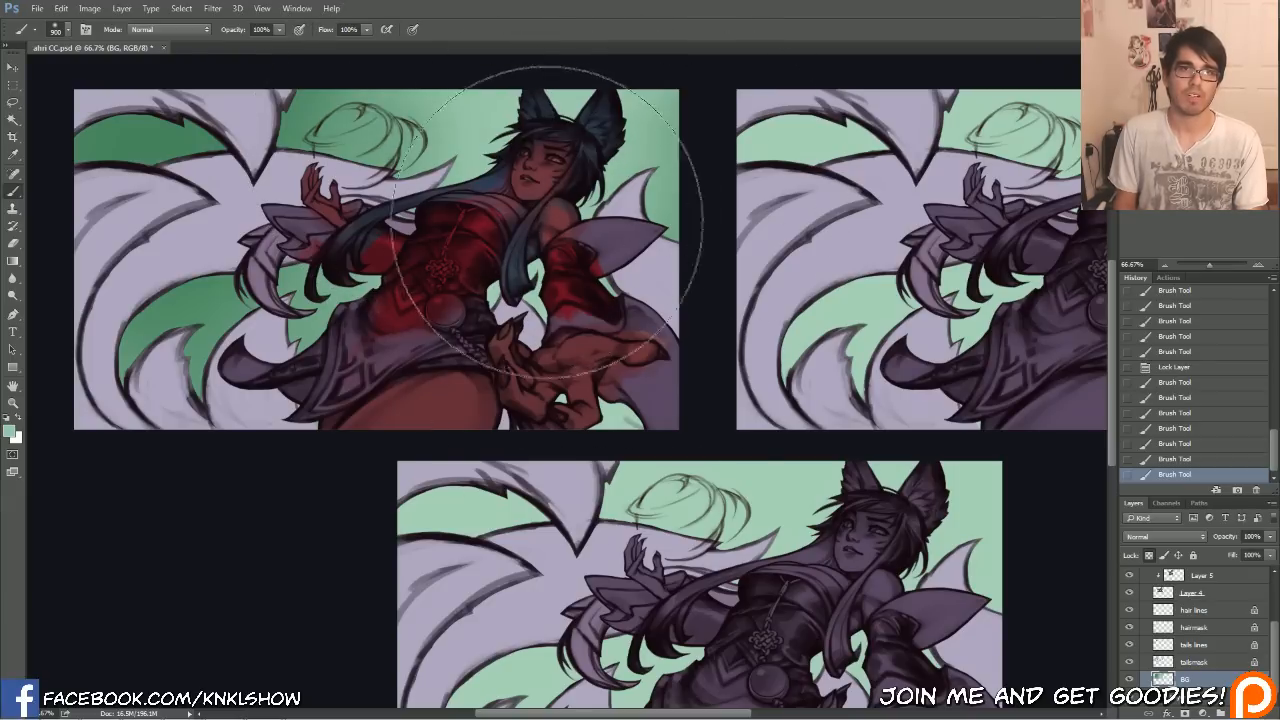
Set the foreground colour to bright light green #9deb8b and paint the background behind the character's right side.
click(10, 431)
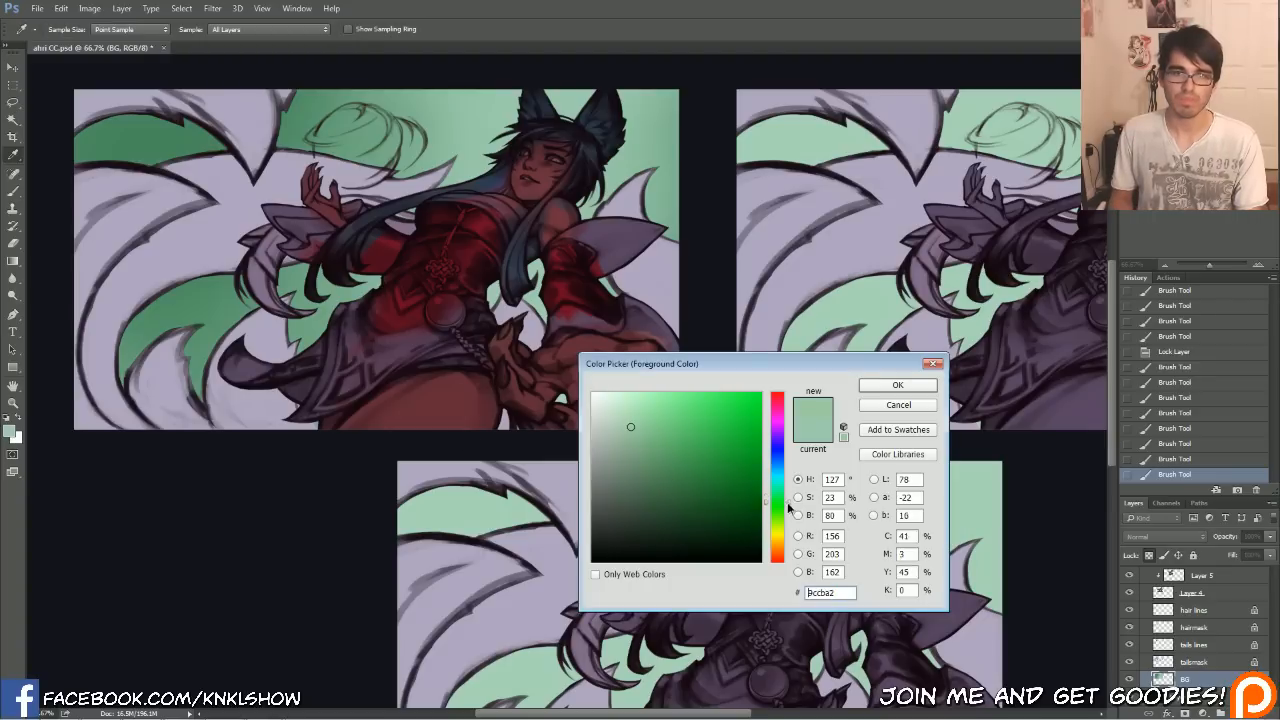
mouse_move(654, 415)
mouse_down()
mouse_move(629, 417)
mouse_move(660, 403)
mouse_up()
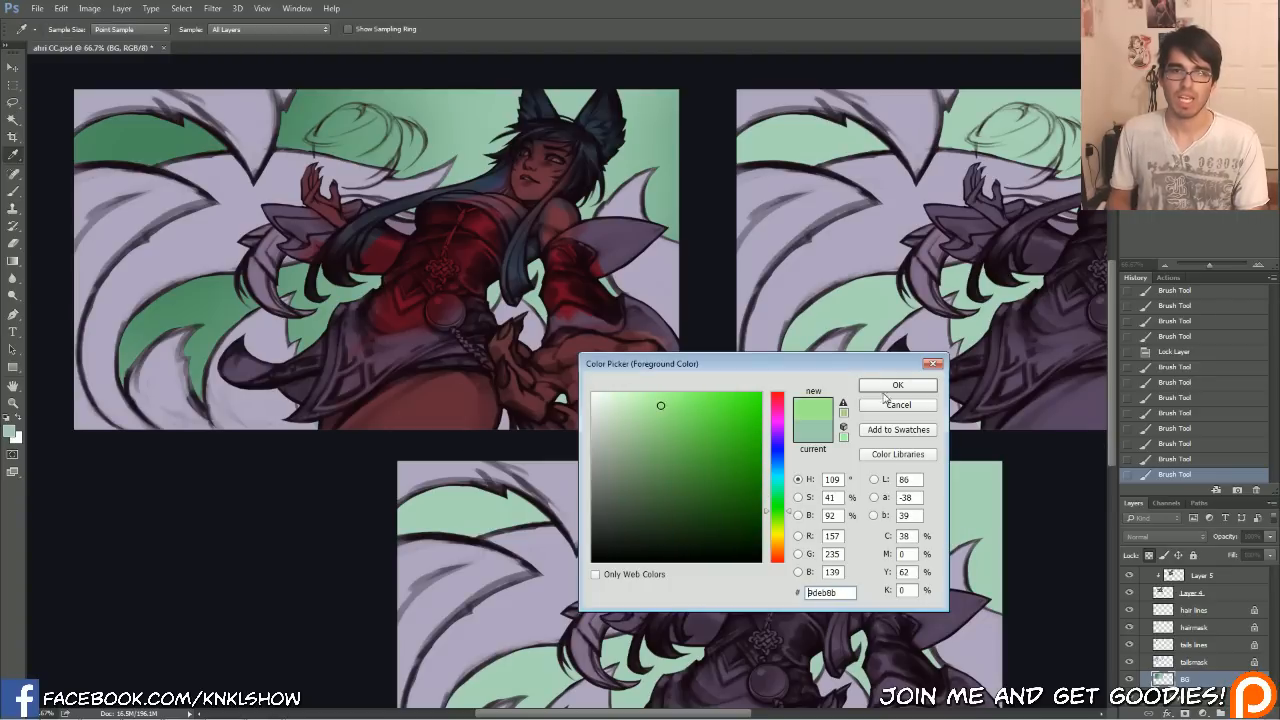
click(897, 385)
mouse_move(608, 172)
mouse_down()
mouse_move(519, 156)
mouse_move(527, 189)
mouse_move(489, 193)
mouse_move(404, 167)
mouse_move(332, 190)
mouse_move(626, 272)
mouse_move(667, 234)
mouse_move(650, 318)
mouse_up()
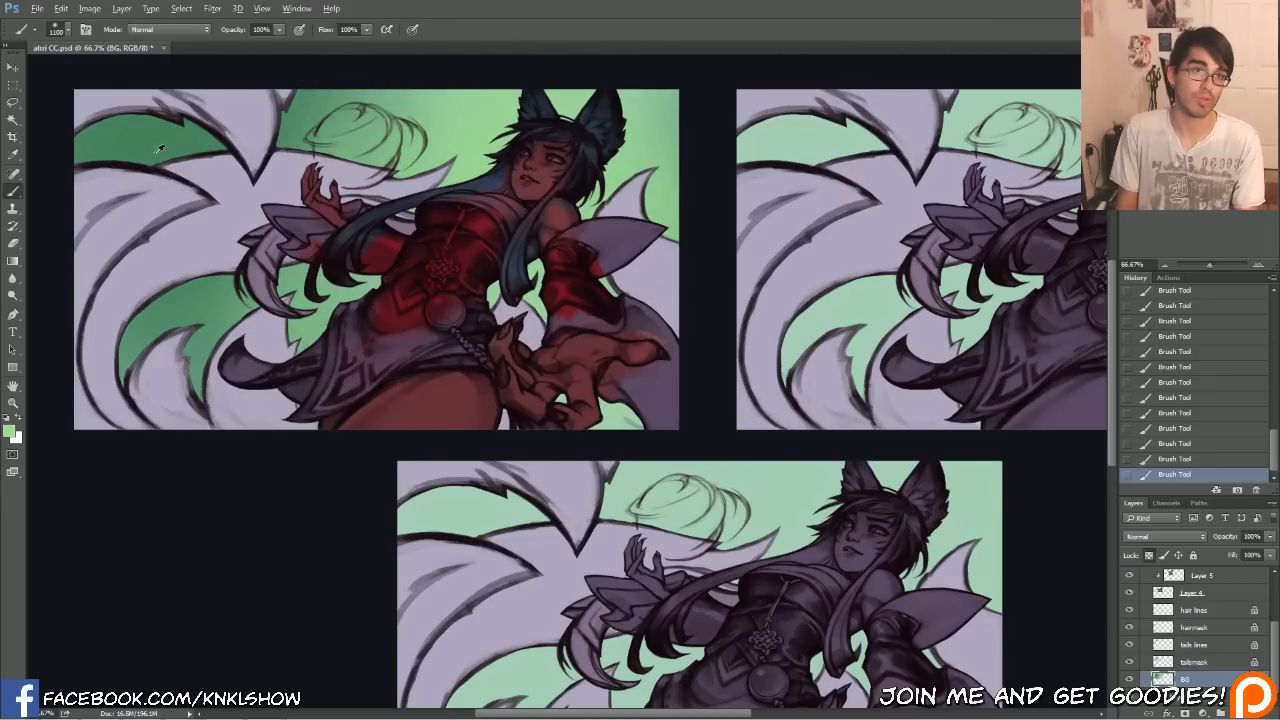
Set the foreground colour to dark teal #1d4039 and darken the far-left background gaps between the tails with a soft brush.
click(10, 430)
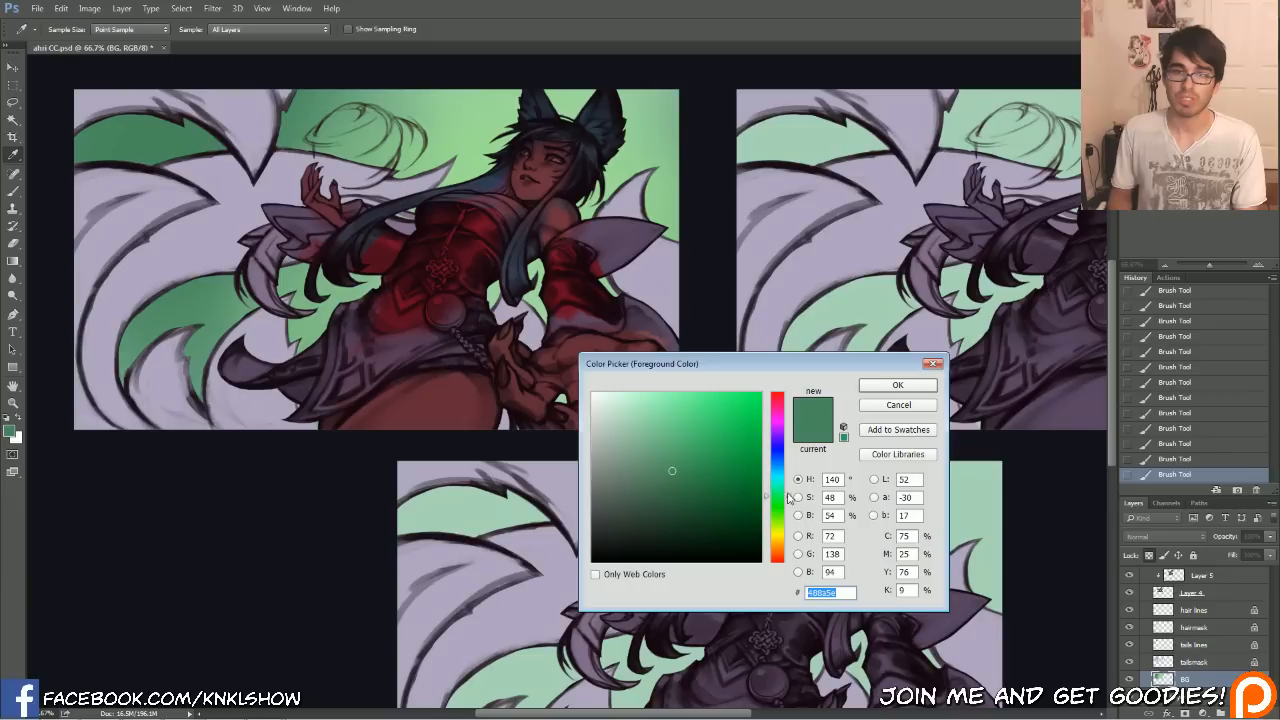
drag(788, 497, 788, 482)
click(685, 517)
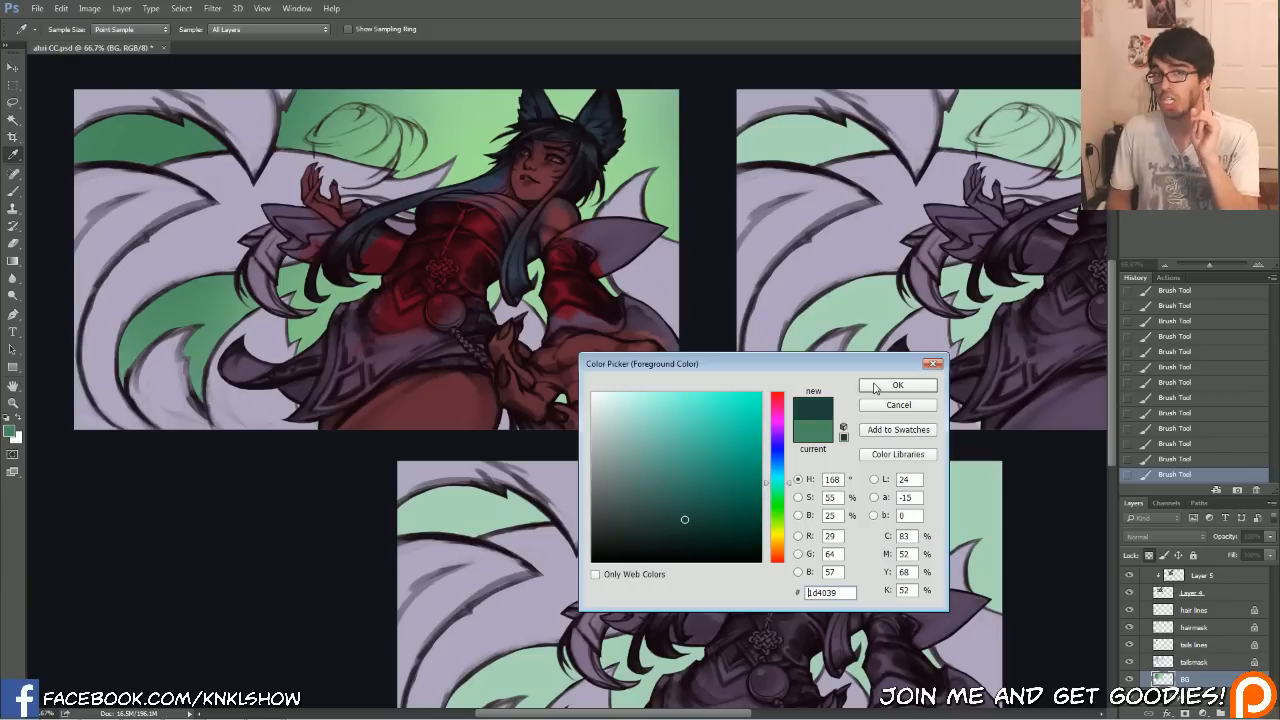
click(897, 385)
drag(150, 430, 211, 440)
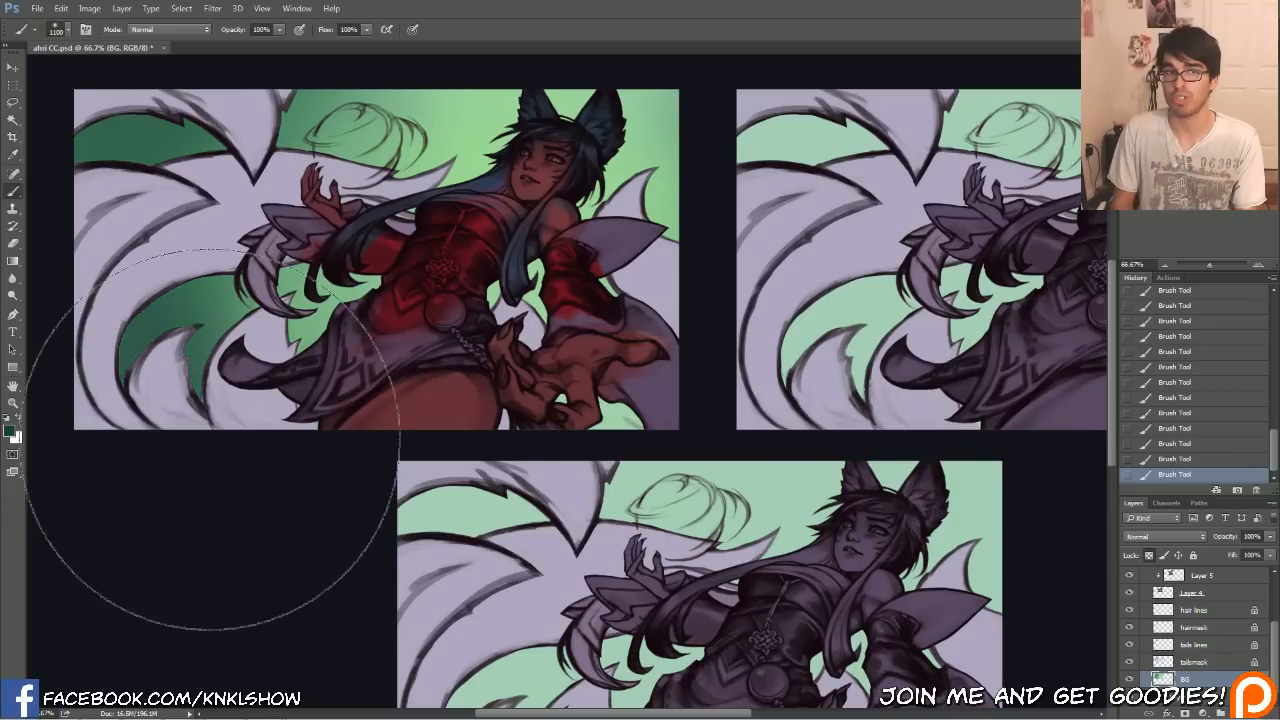
key(bracketleft)
key(bracketleft)
key(bracketleft)
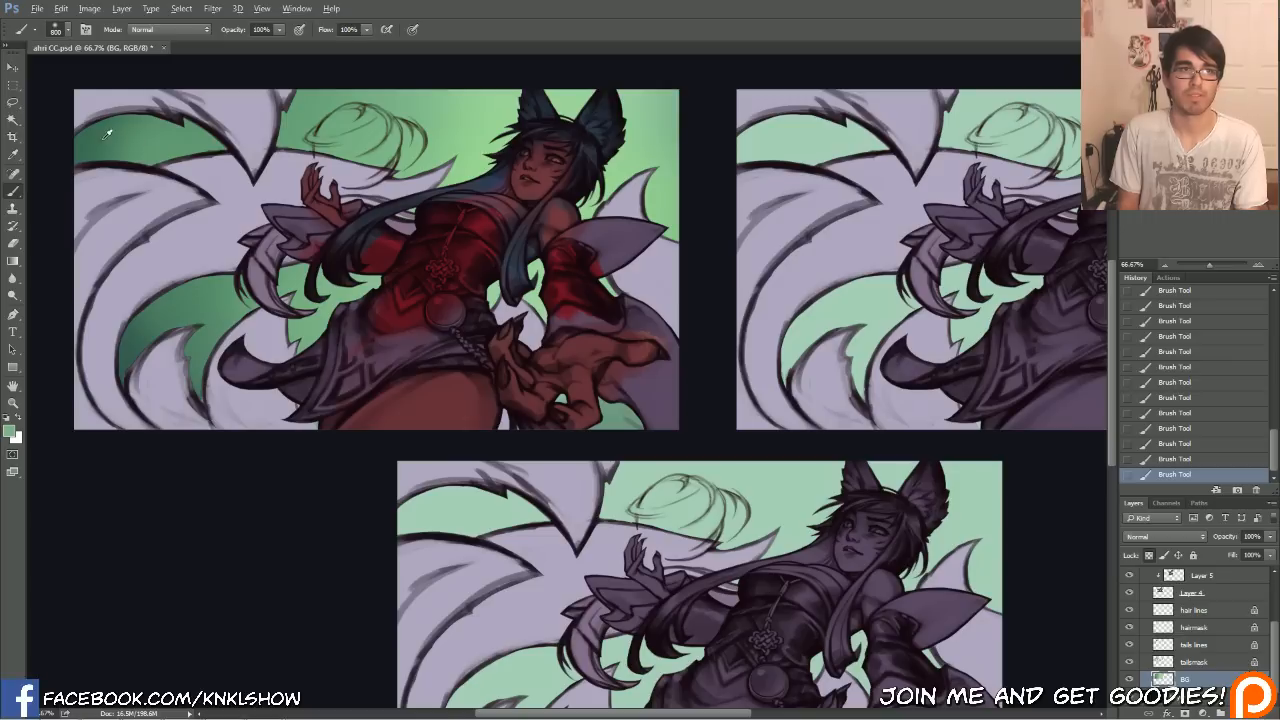
Choose the CHALK brush, reduce its size and add textured green strokes to the upper-left background gap.
right_click(200, 216)
click(231, 373)
key(Return)
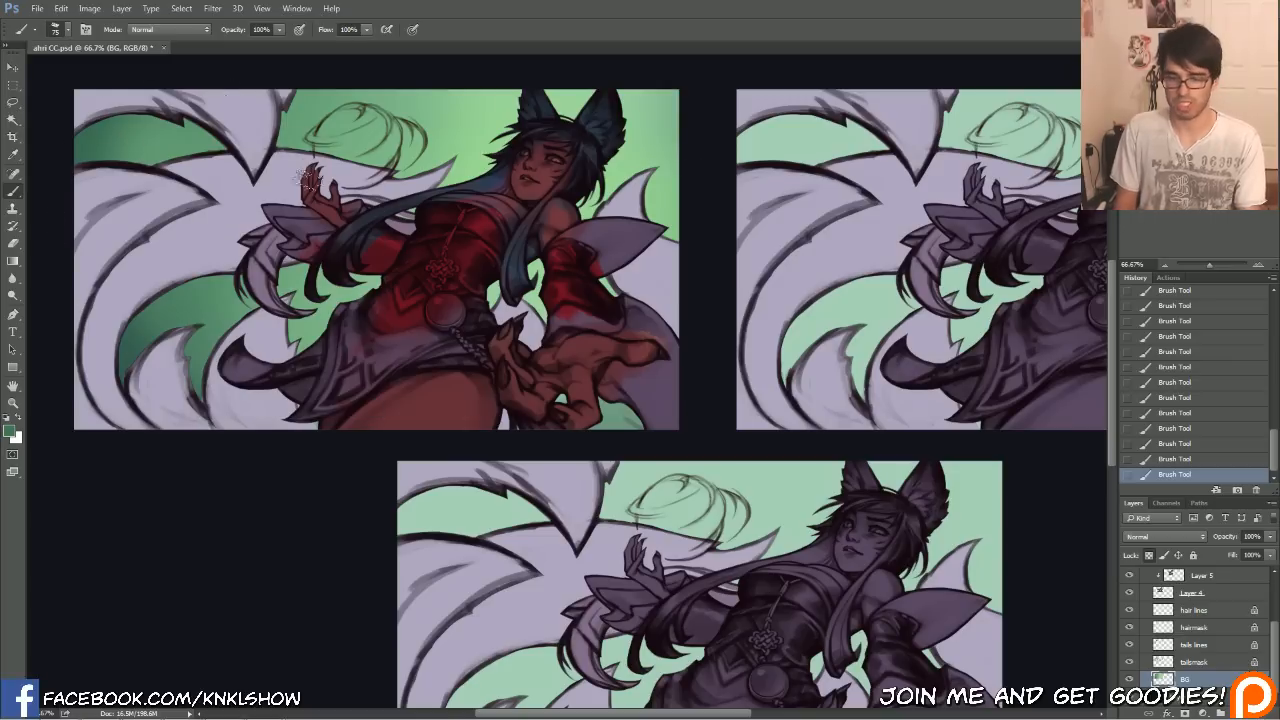
key([)
mouse_move(118, 140)
mouse_down()
mouse_move(184, 118)
mouse_move(140, 132)
mouse_up()
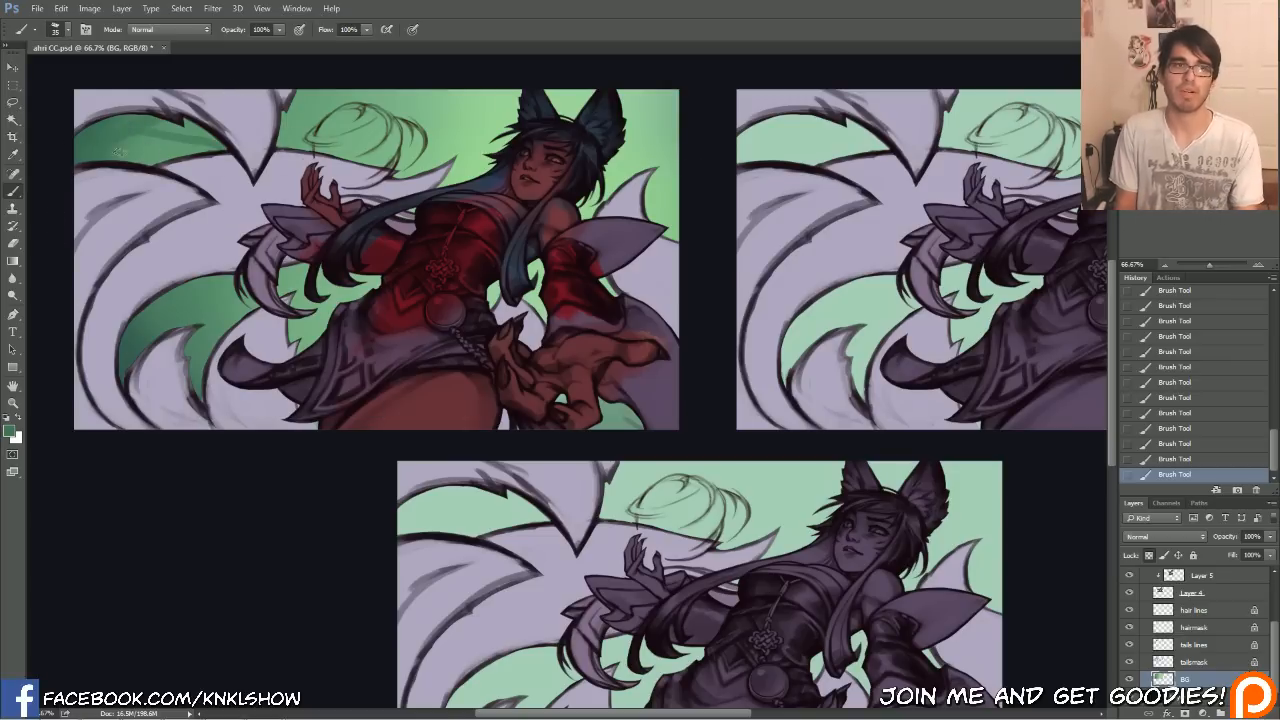
Pick a darker teal as the foreground colour and create a new layer clipped to the BG layer.
click(9, 430)
drag(788, 489, 785, 474)
drag(675, 523, 678, 535)
click(894, 389)
key(ctrl+shift+n)
key(Return)
key(ctrl+alt+g)
Paint dark teal chalk strokes across the upper-left background and along the comp's top edge.
mouse_move(175, 165)
mouse_down()
mouse_move(100, 140)
mouse_move(120, 125)
mouse_move(340, 105)
mouse_up()
drag(320, 110, 440, 95)
mouse_move(80, 150)
mouse_down()
mouse_move(140, 110)
mouse_move(190, 110)
mouse_up()
drag(150, 160, 238, 130)
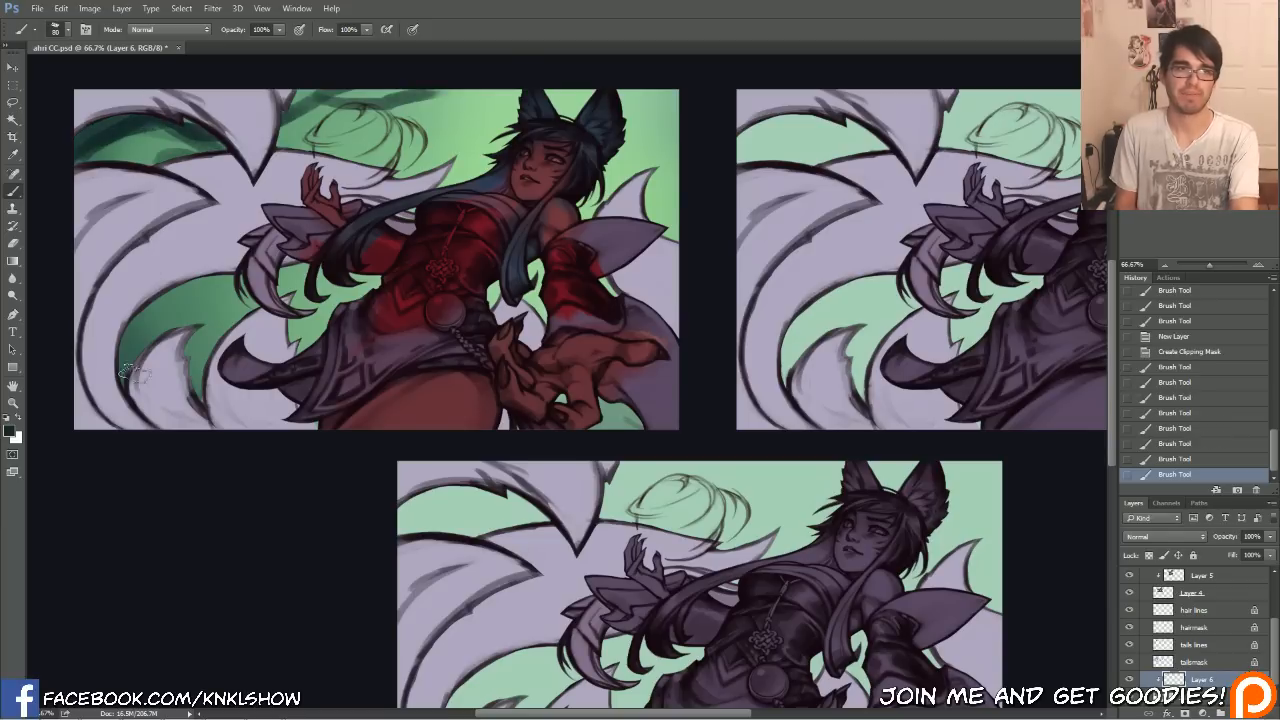
Paint dark teal chalk strokes in the lower background gaps between the tails and beside the outstretched hand.
drag(133, 373, 220, 288)
drag(194, 360, 228, 330)
drag(365, 317, 304, 326)
drag(572, 387, 625, 408)
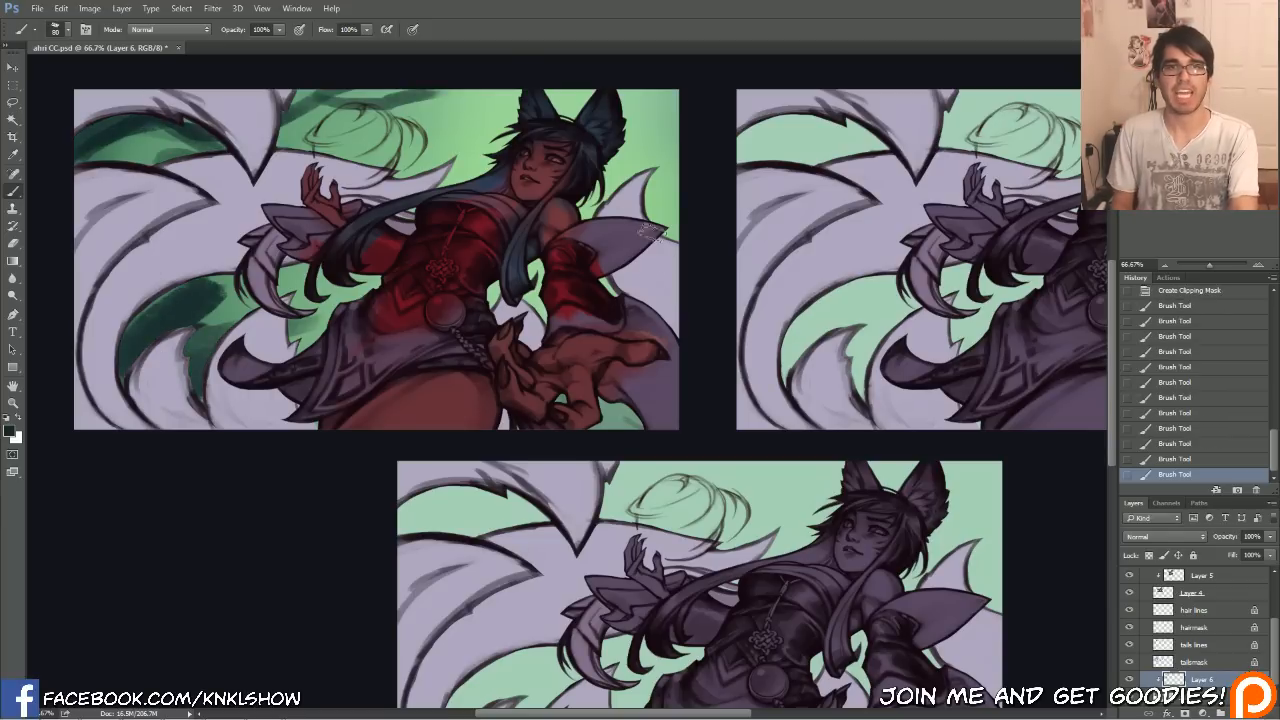
Add more chalk strokes to the upper-left background and sample the light green near the top edge.
drag(140, 176, 218, 140)
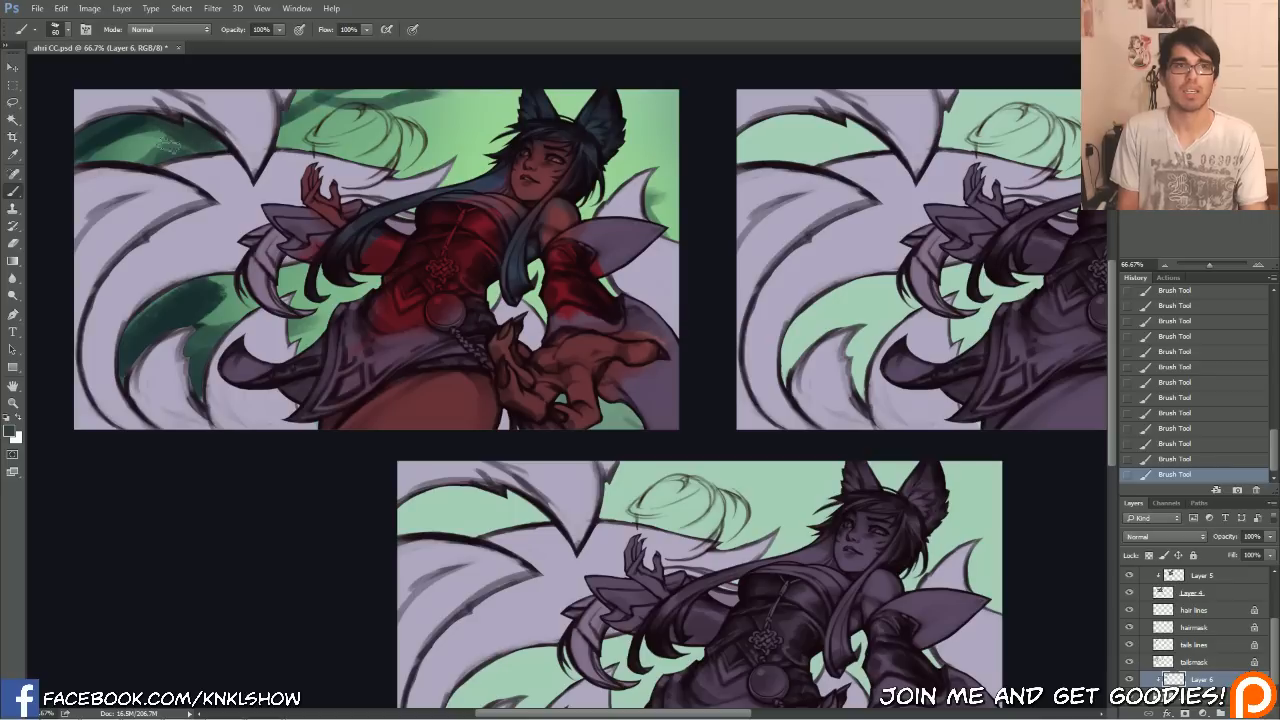
drag(290, 110, 380, 100)
alt+click(440, 92)
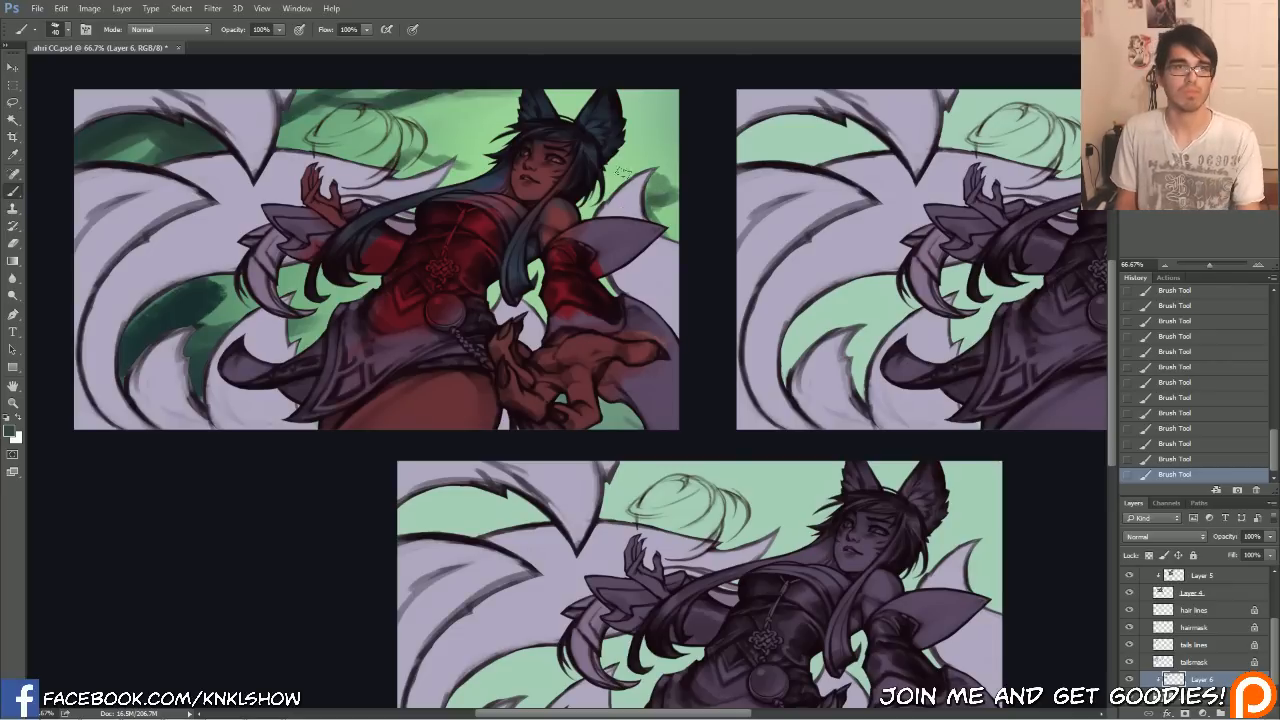
Set the foreground colour to pale mint #d4f6e7 and return to the Brush tool.
click(10, 432)
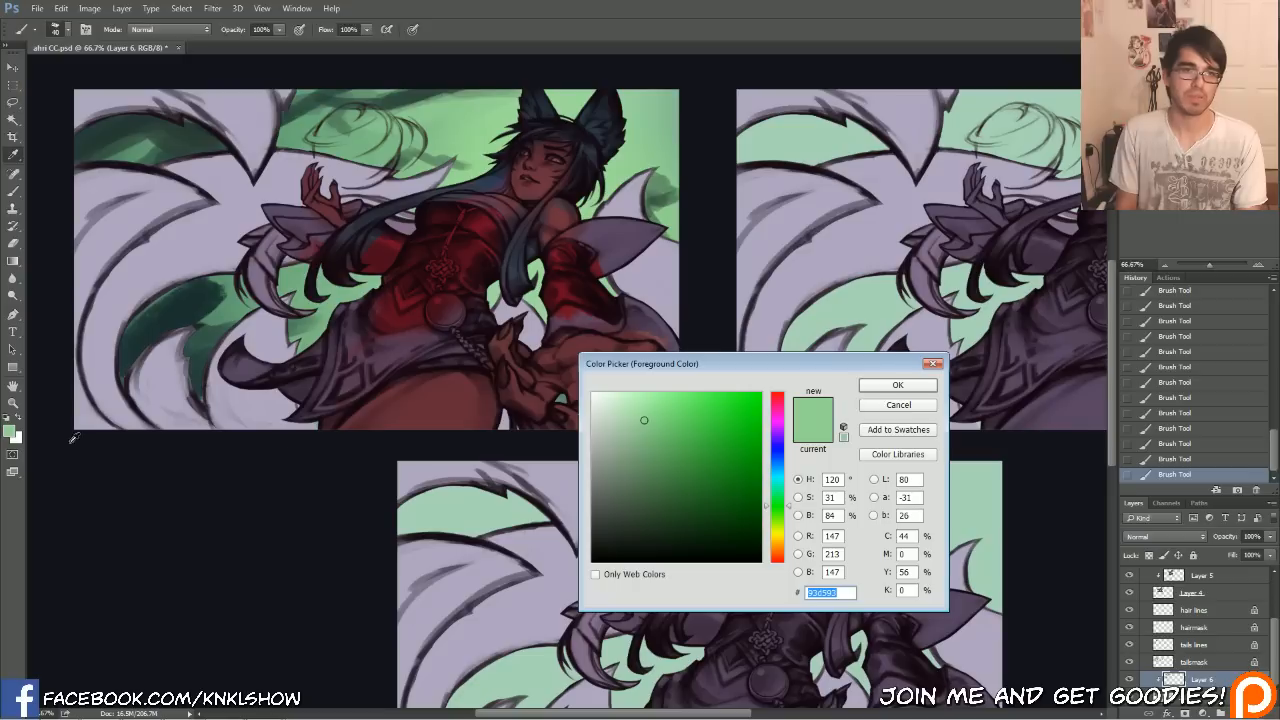
click(615, 398)
click(788, 492)
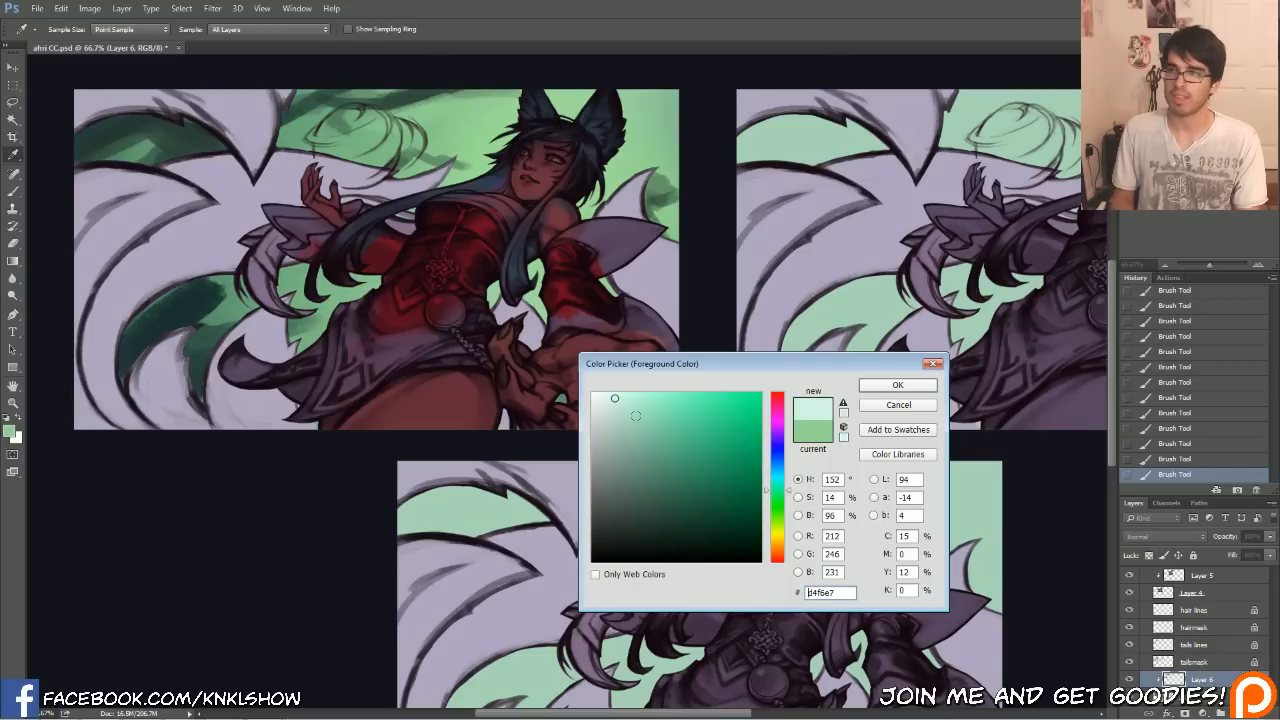
click(897, 386)
key(b)
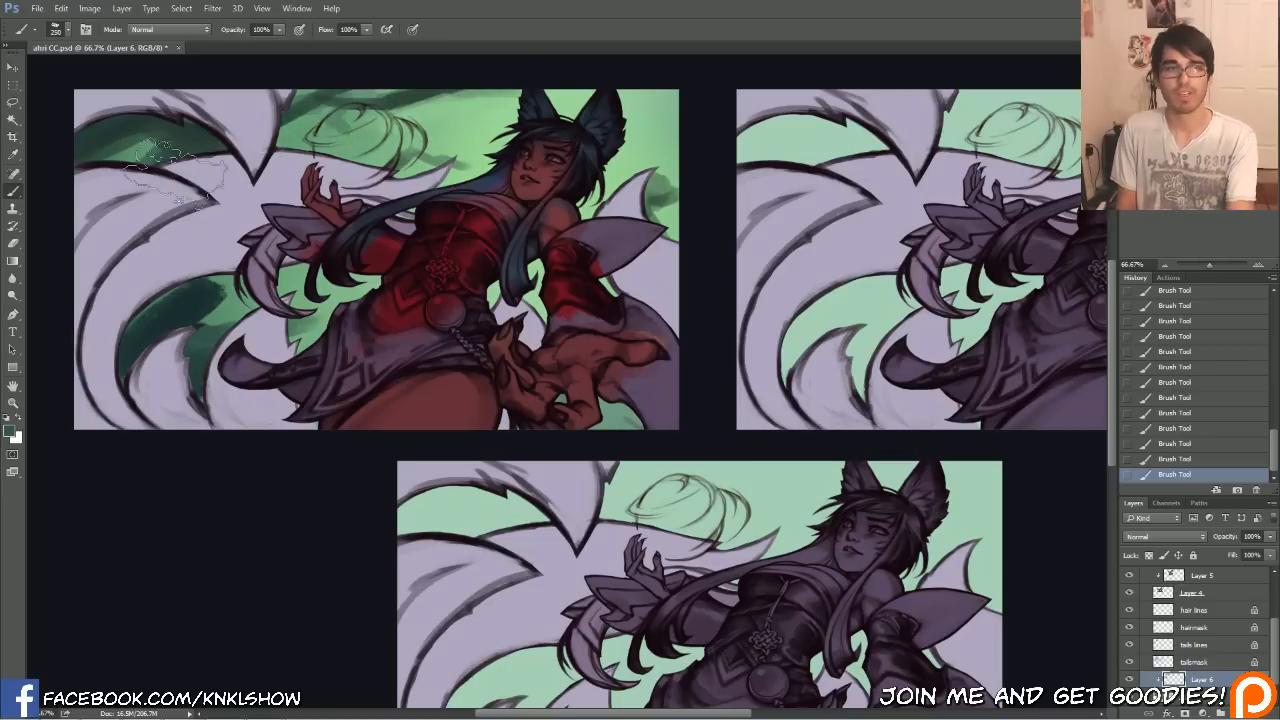
Soften the background behind the raised hand with a soft round brush enlarged to 600 px, and sample the light green.
right_click(340, 244)
double_click(369, 342)
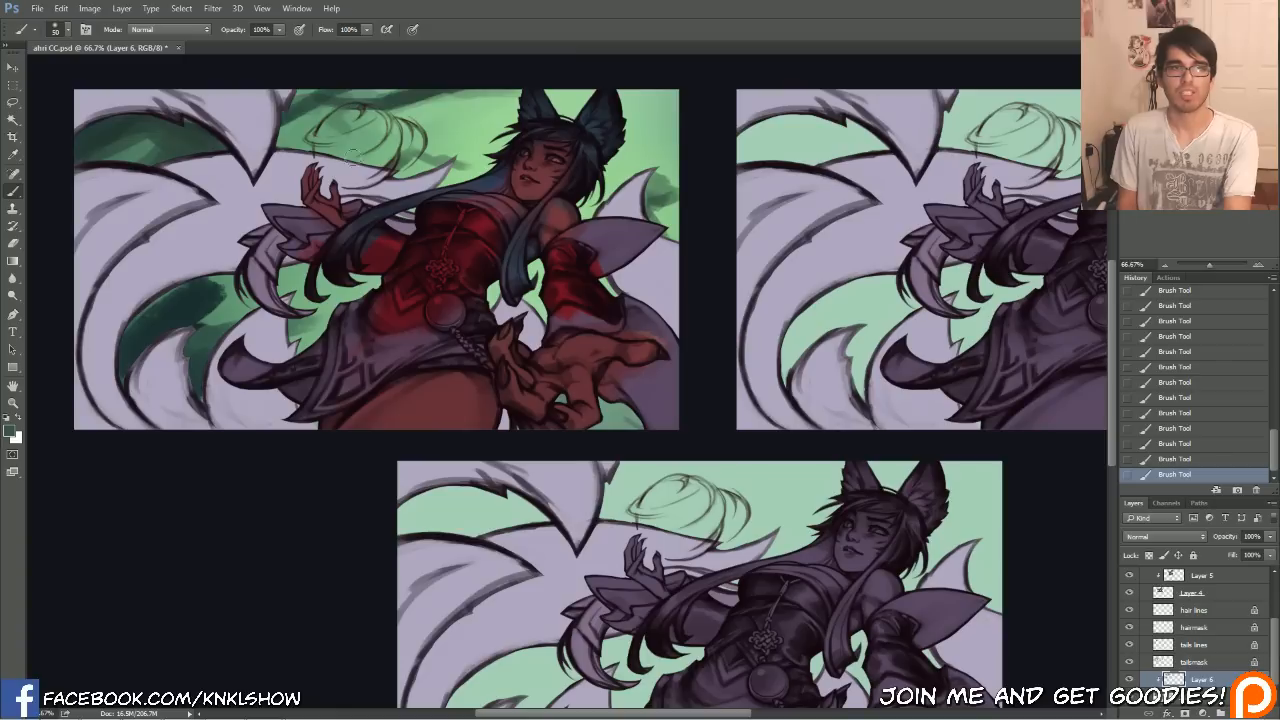
key(bracketright)
key(bracketright)
key(bracketright)
key(bracketright)
key(bracketright)
key(bracketright)
key(bracketright)
mouse_move(306, 162)
mouse_down()
mouse_move(374, 166)
mouse_move(391, 190)
mouse_up()
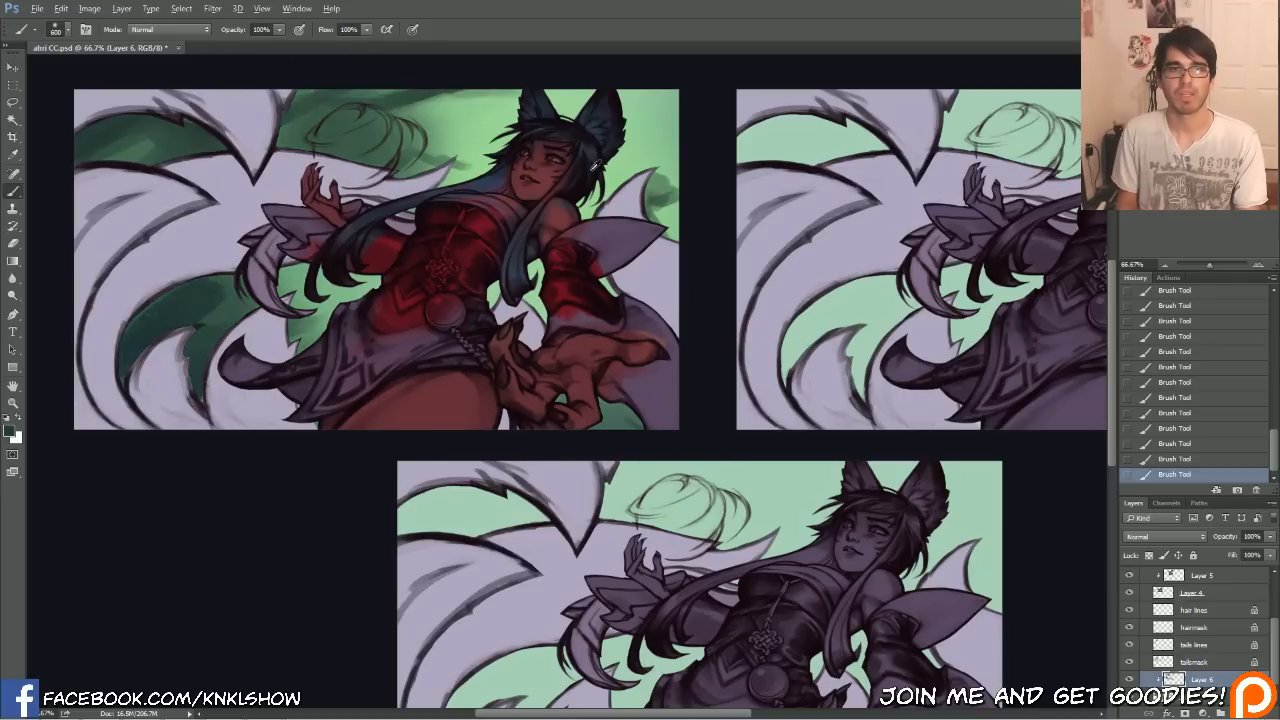
alt+click(670, 196)
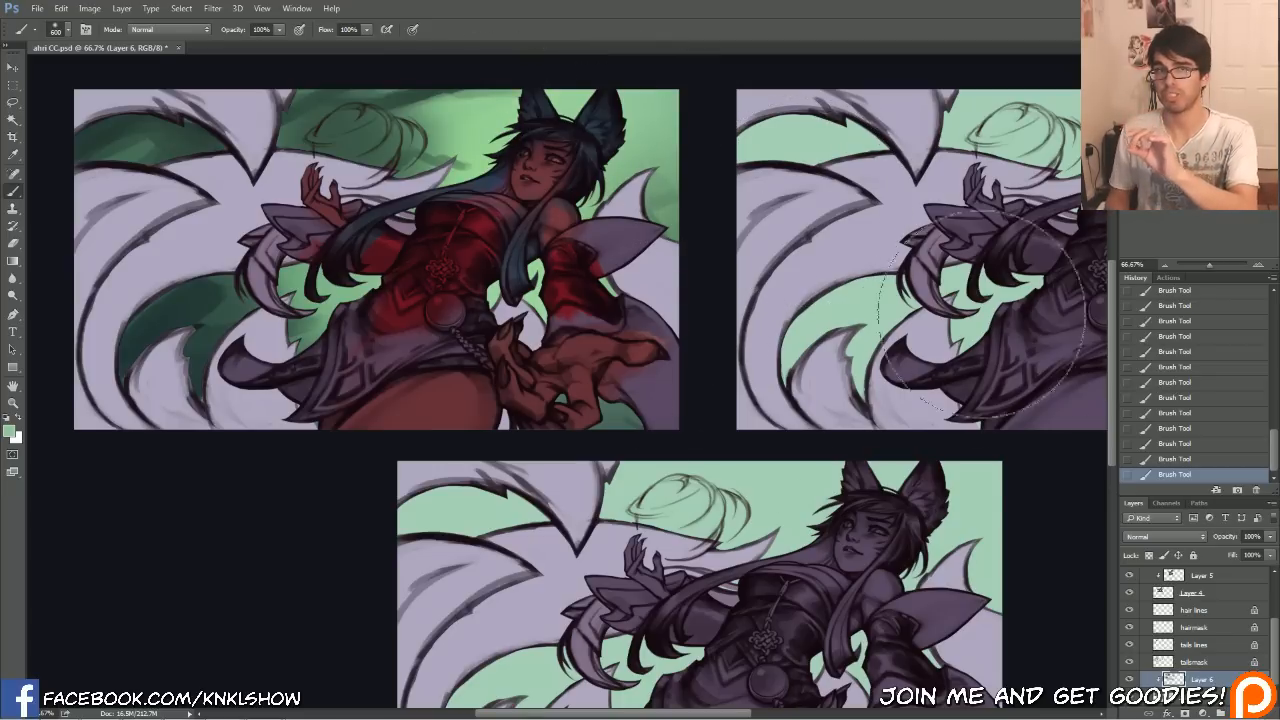
Select Layer 5 and repaint the hair and fox ears near-black with a reduced CHALK brush.
click(1194, 612)
click(1208, 594)
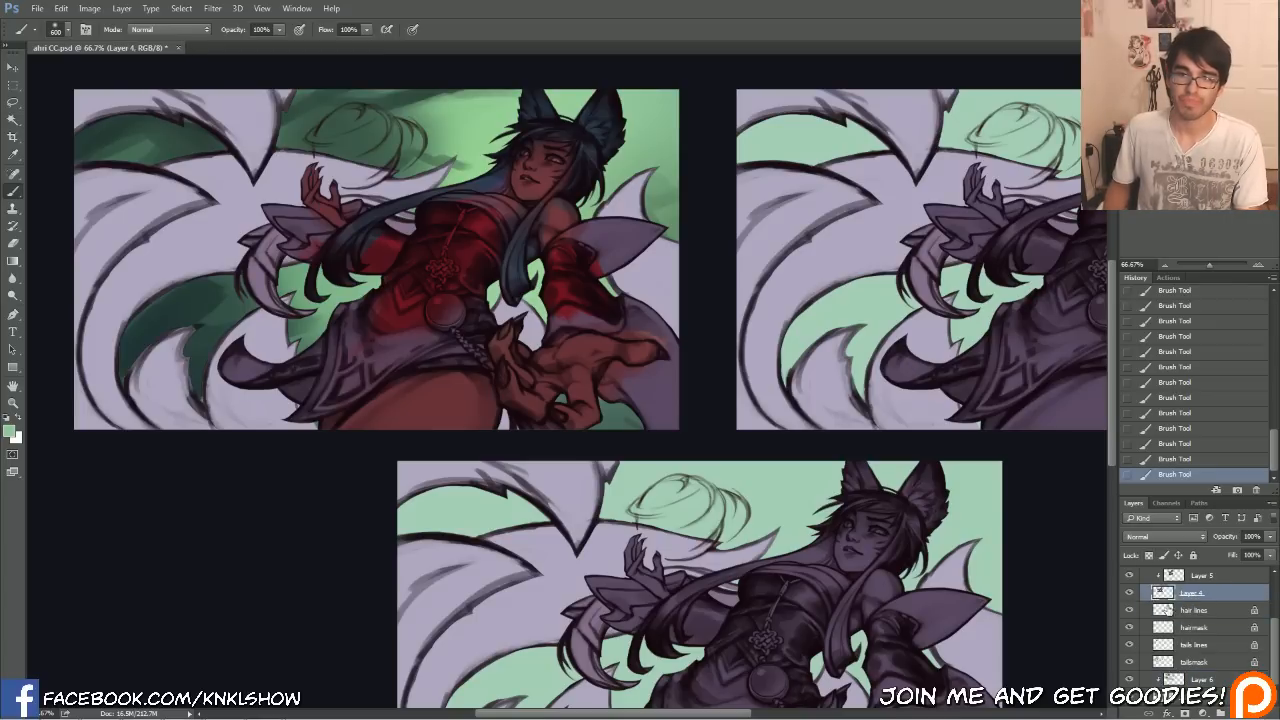
click(1200, 576)
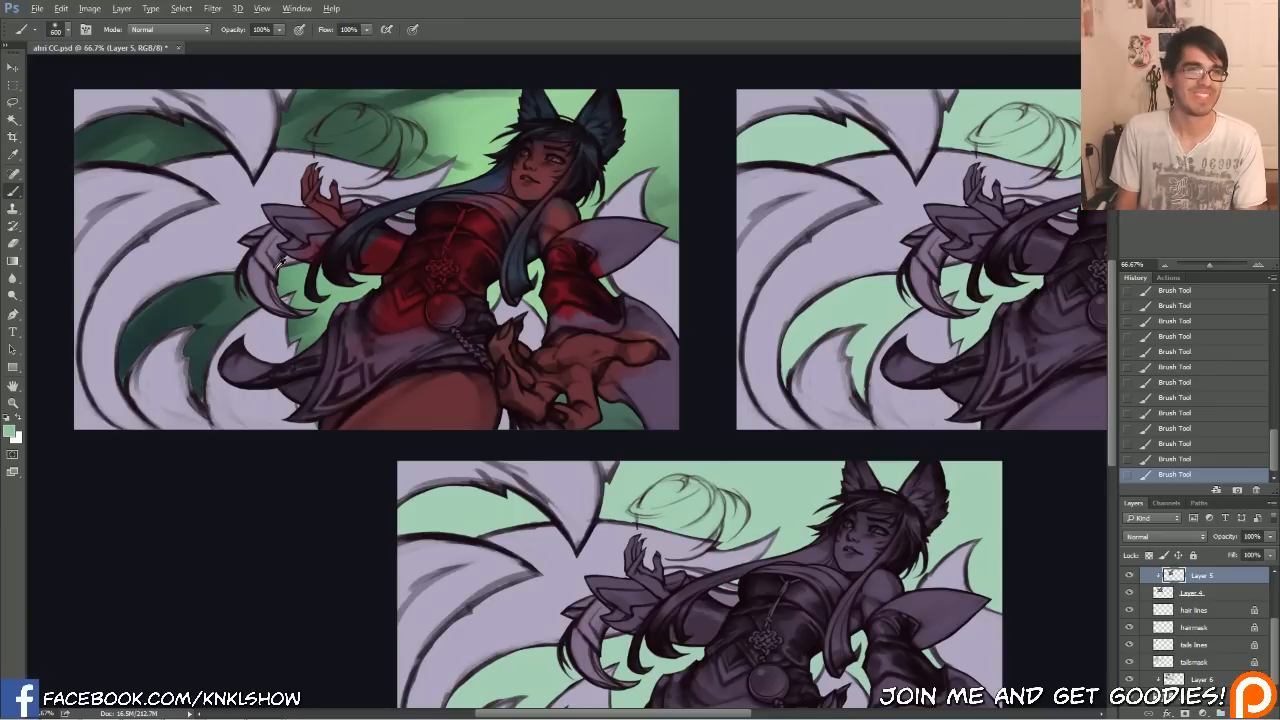
alt+click(622, 237)
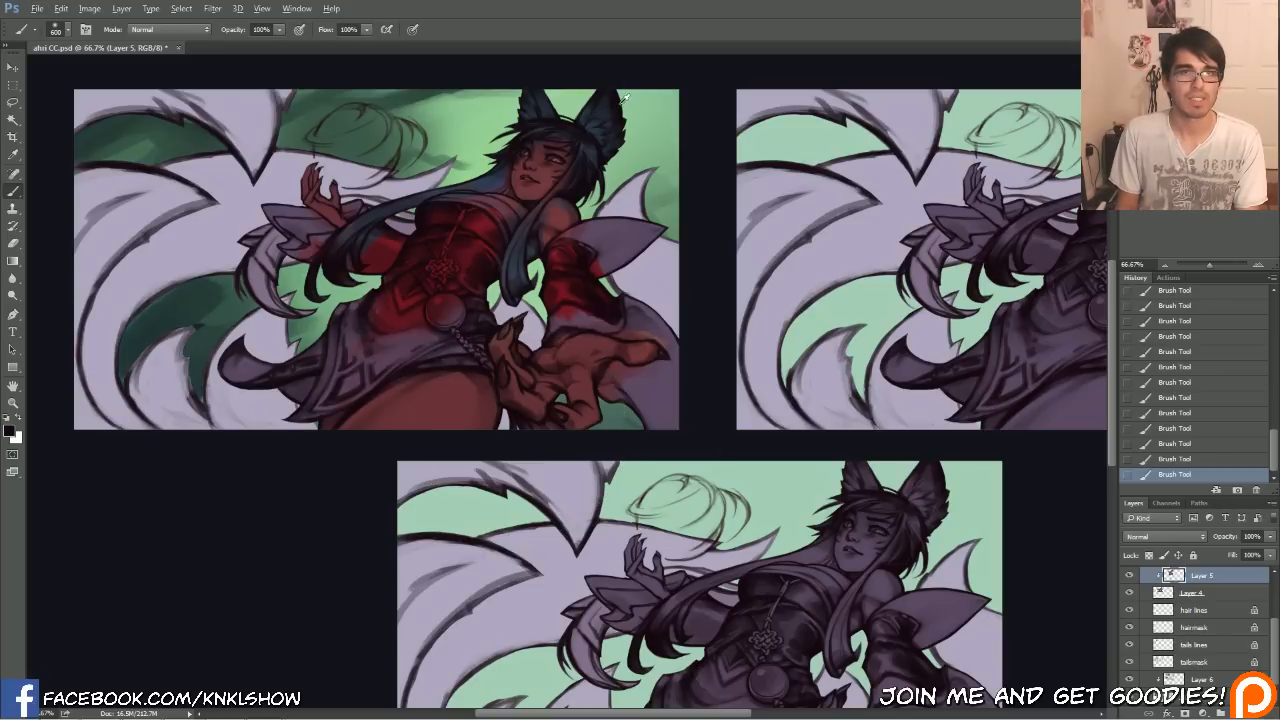
right_click(583, 201)
click(625, 365)
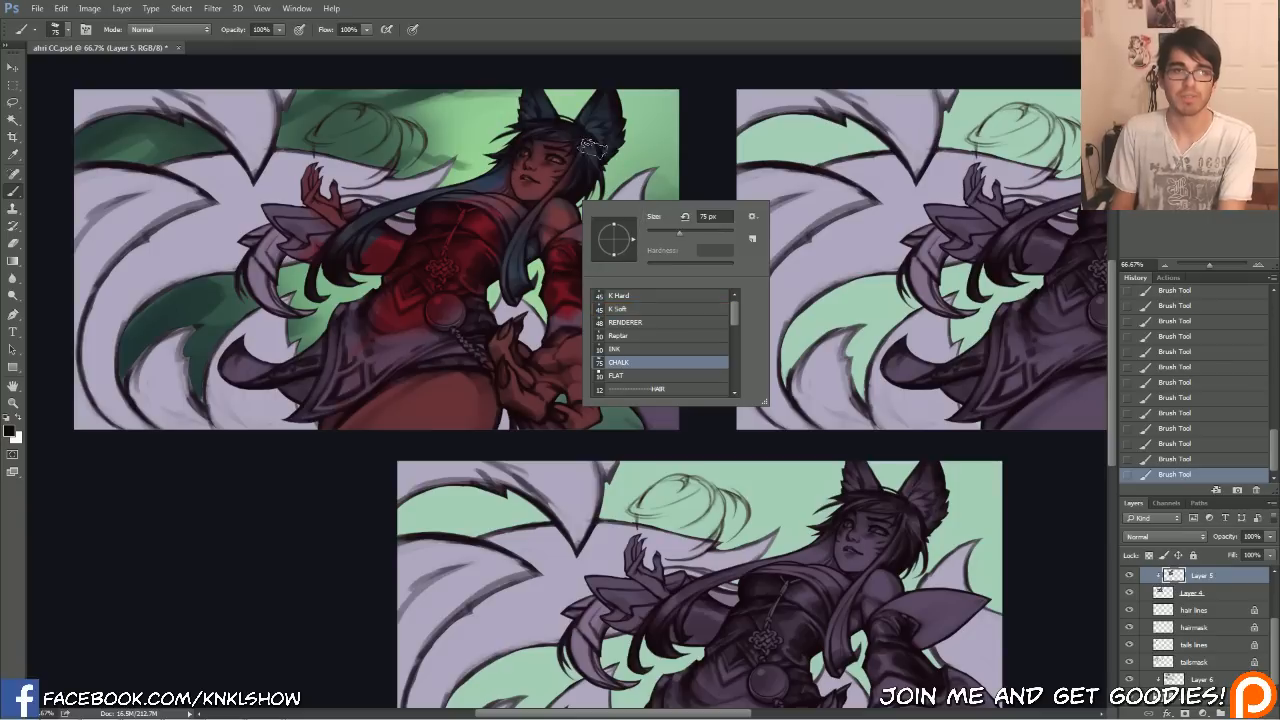
click(595, 147)
key(bracketleft)
key(bracketleft)
mouse_move(531, 216)
mouse_down()
mouse_move(516, 250)
mouse_move(513, 284)
mouse_up()
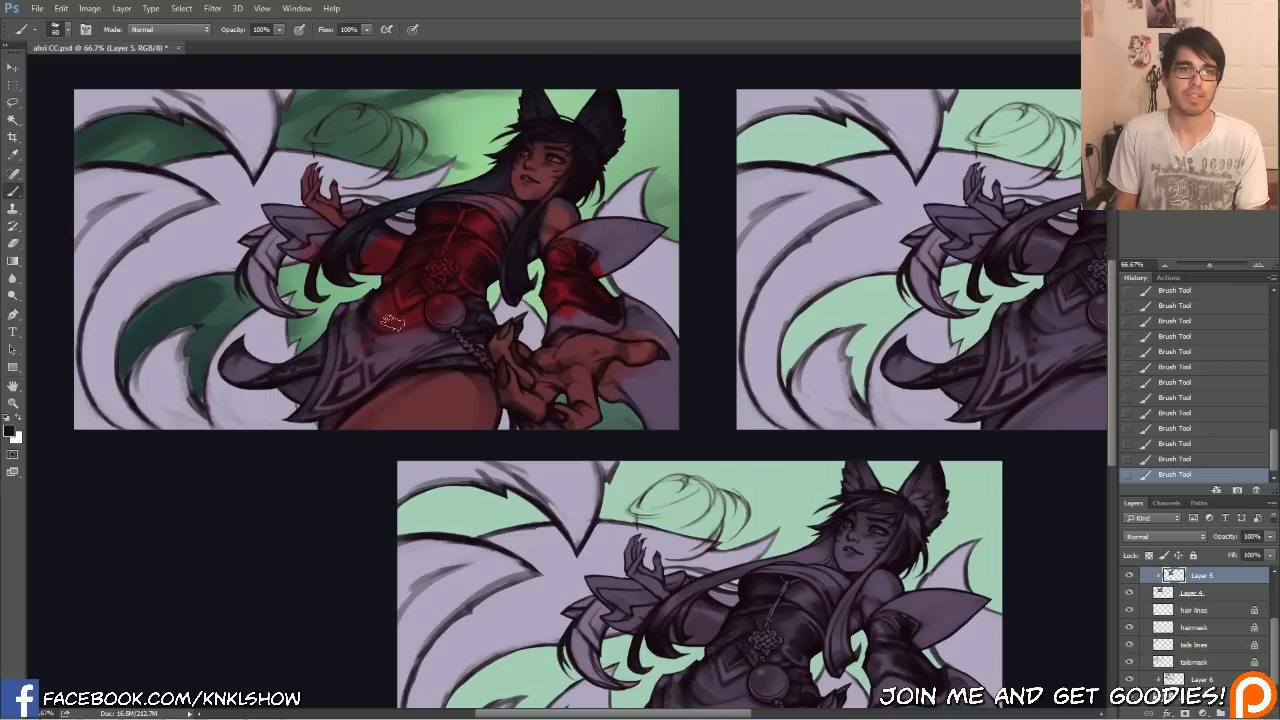
Set the foreground colour to reddish brown #57281a and paint the round ornament on the belt.
click(9, 430)
click(777, 550)
click(718, 510)
drag(718, 510, 708, 502)
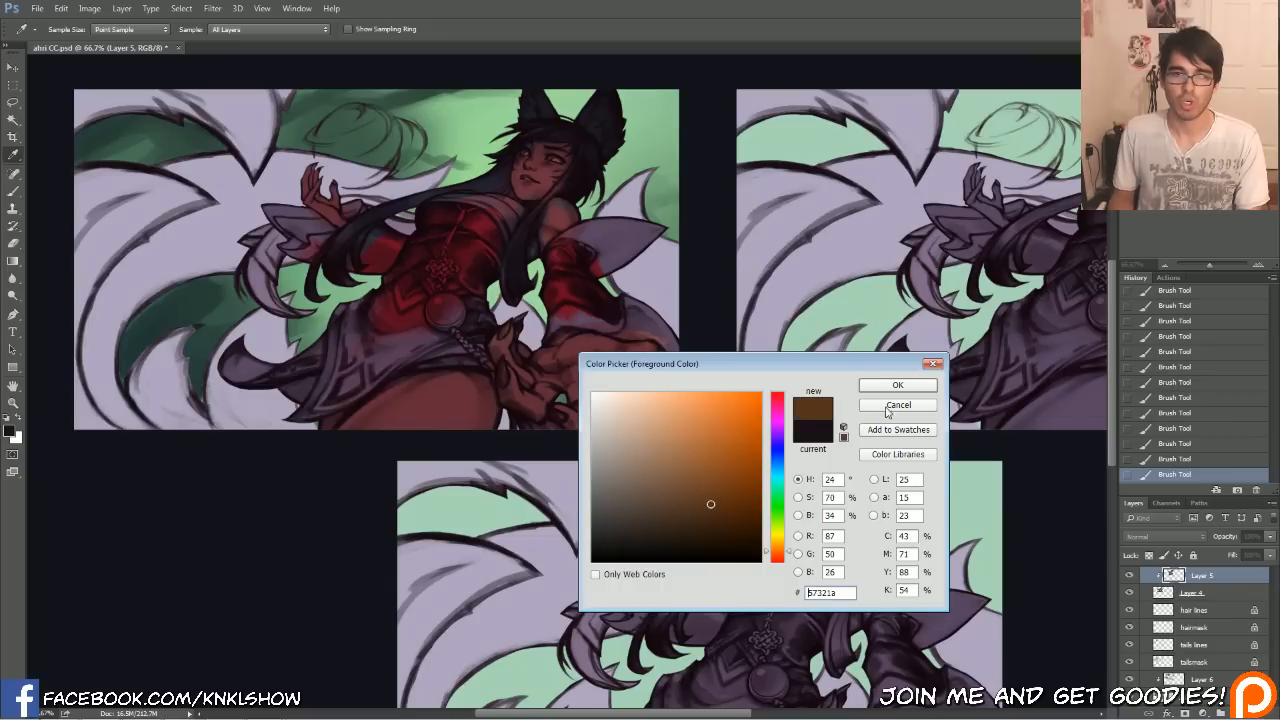
drag(791, 545, 789, 562)
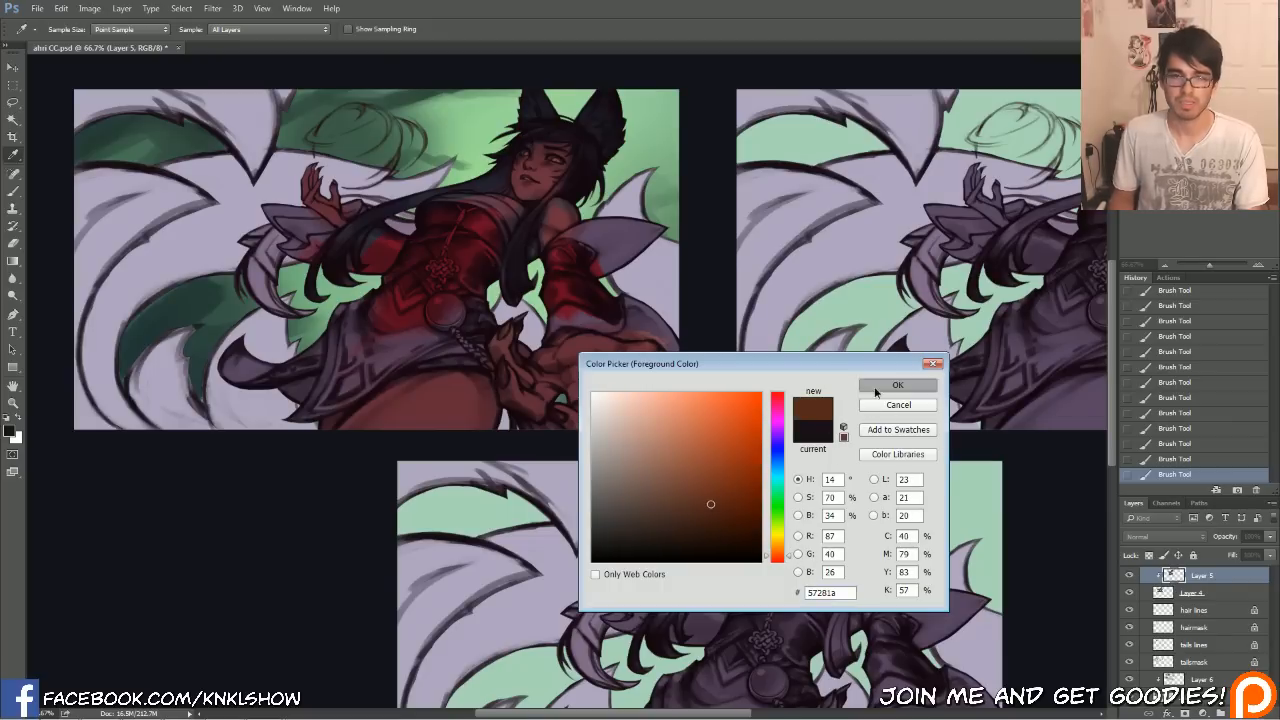
click(897, 385)
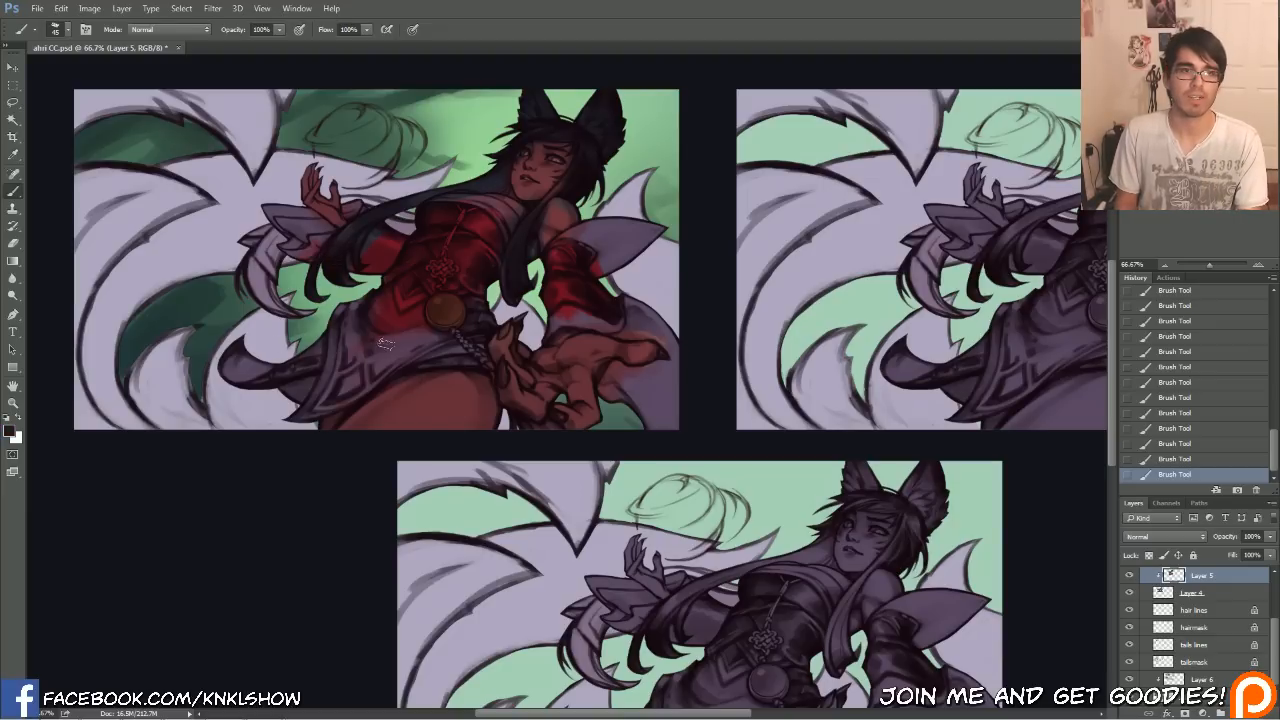
Set the foreground colour to muted green #405d50.
click(12, 432)
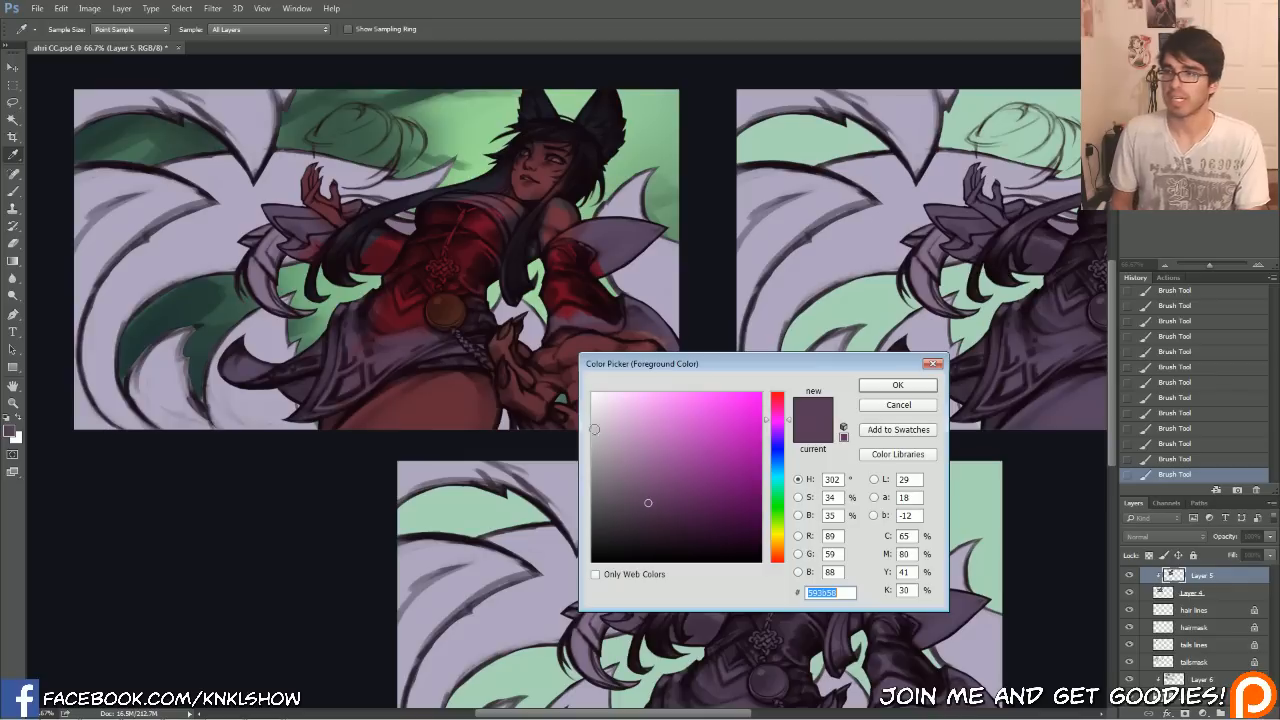
drag(645, 536, 618, 519)
drag(786, 441, 786, 452)
click(620, 501)
click(786, 490)
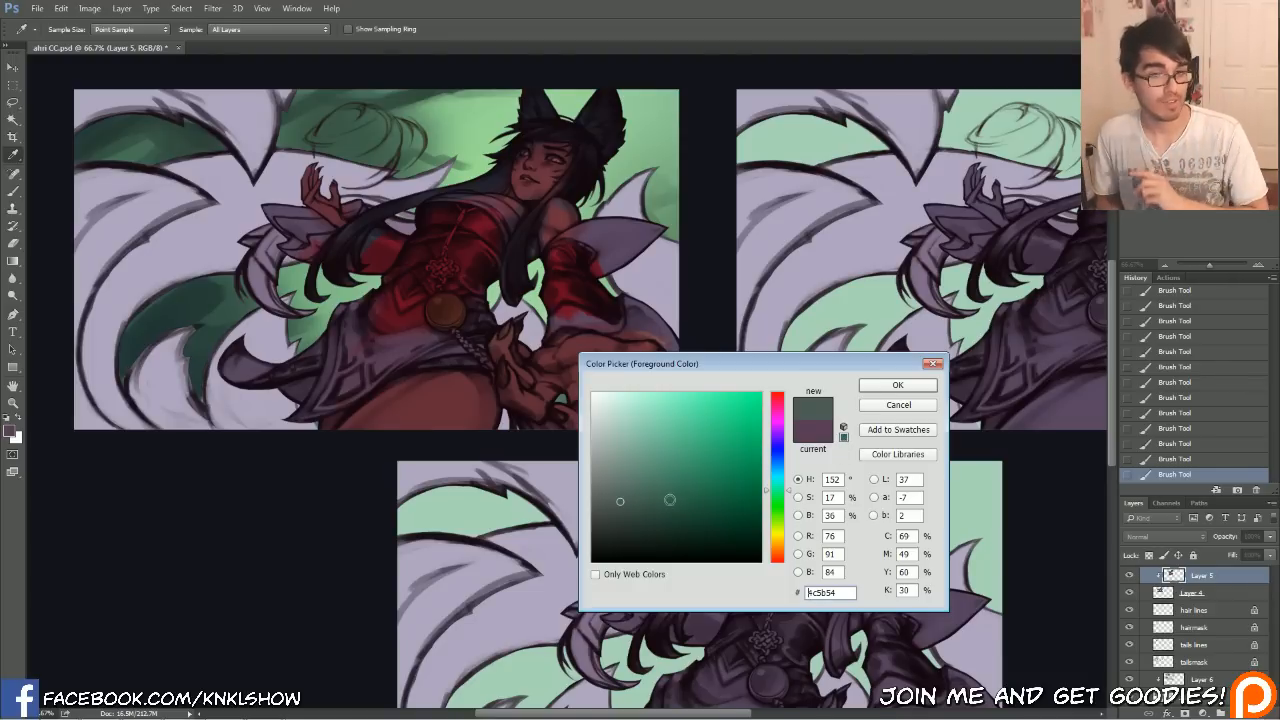
click(639, 499)
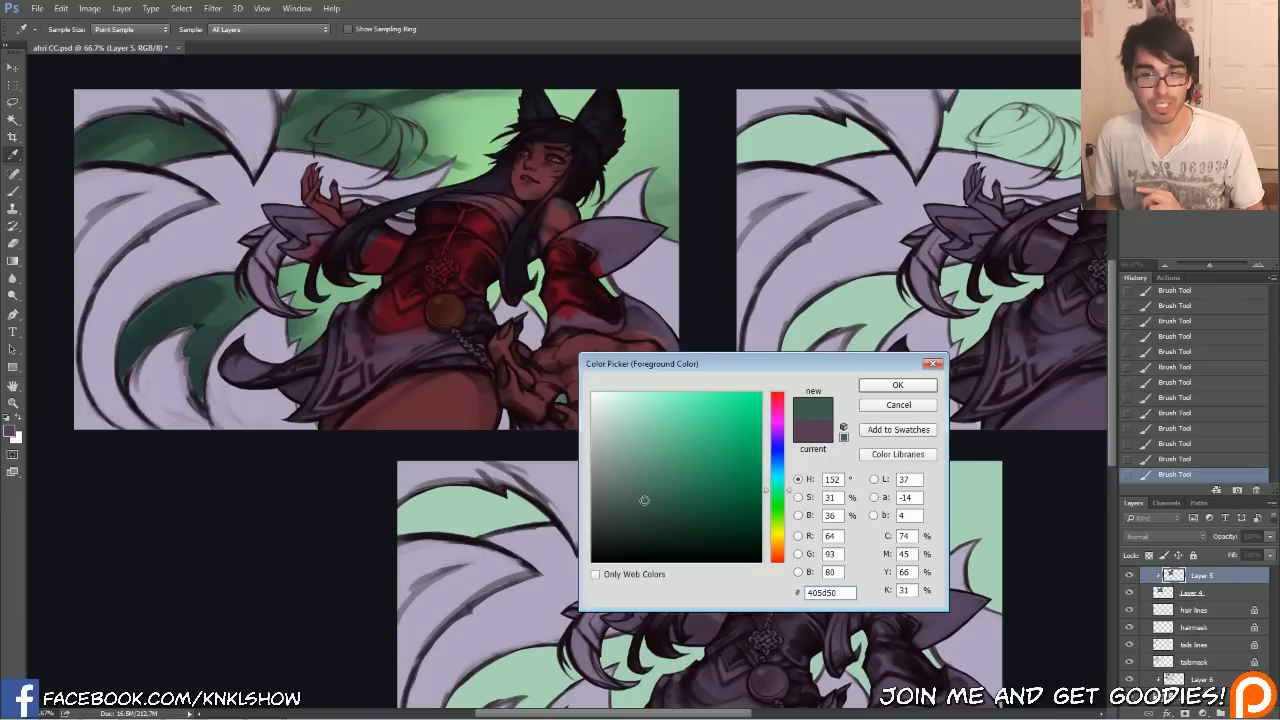
click(877, 387)
Paint the lower skirt with the muted green using a 100 px brush.
key(b)
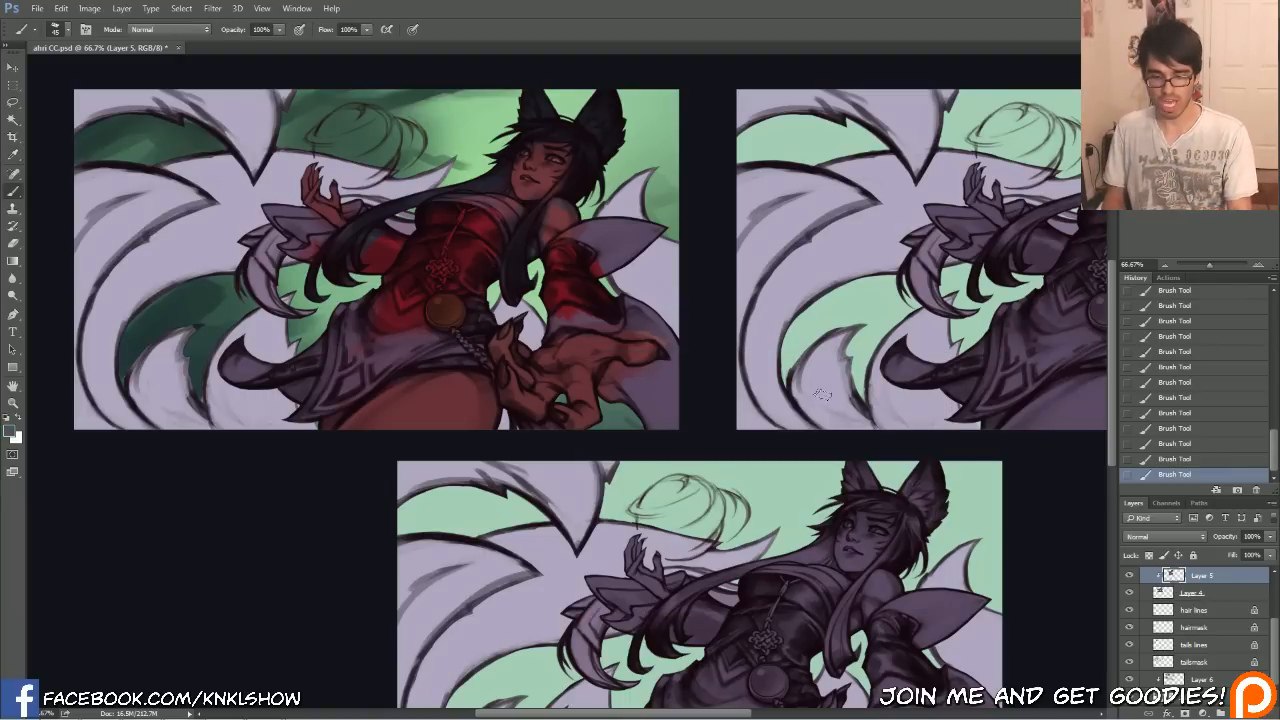
key(bracketright)
key(bracketright)
key(bracketright)
key(bracketright)
key(bracketright)
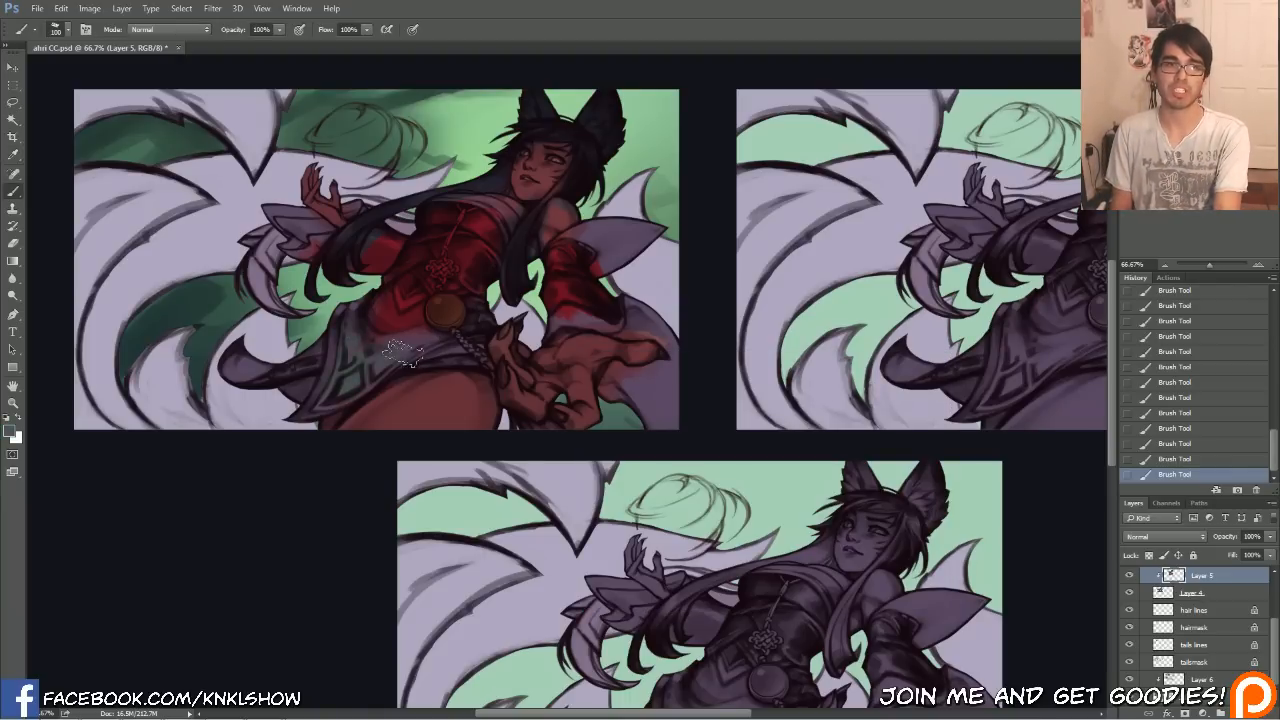
Choose a darker, greyer green as the foreground colour and paint the remaining parts of the lower skirt with it.
click(11, 431)
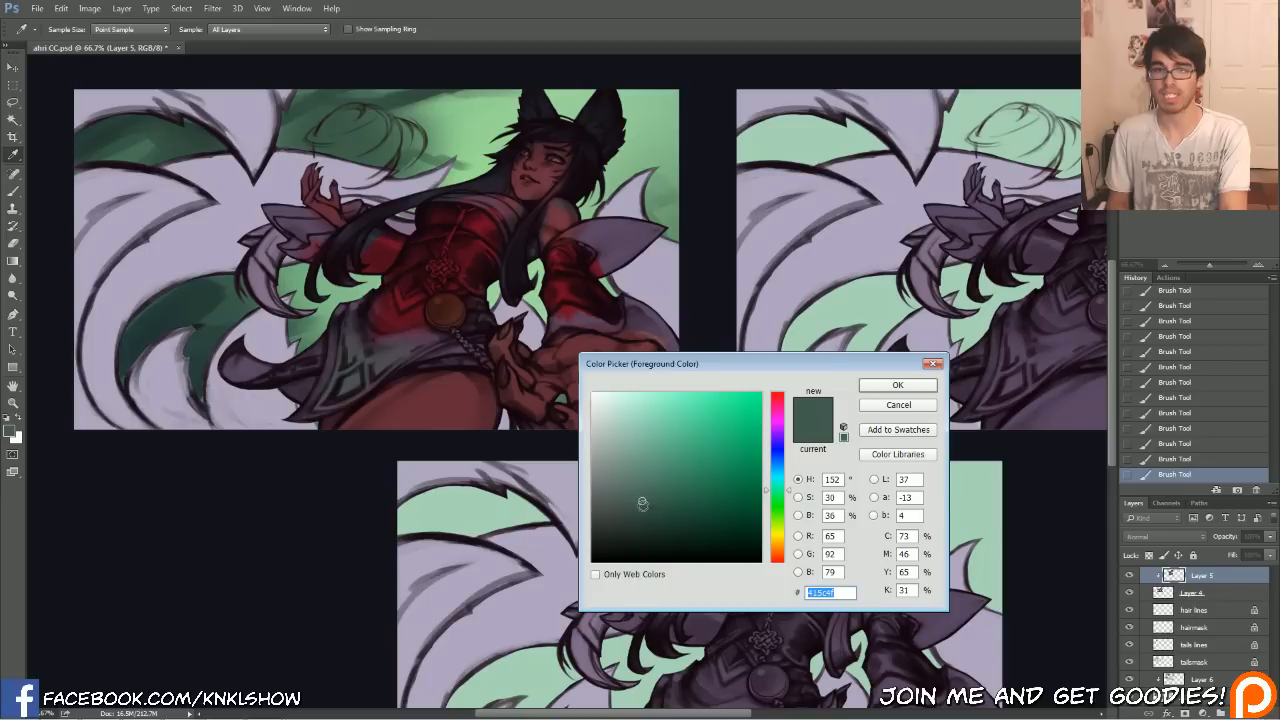
click(608, 410)
drag(608, 410, 625, 519)
click(897, 385)
key(b)
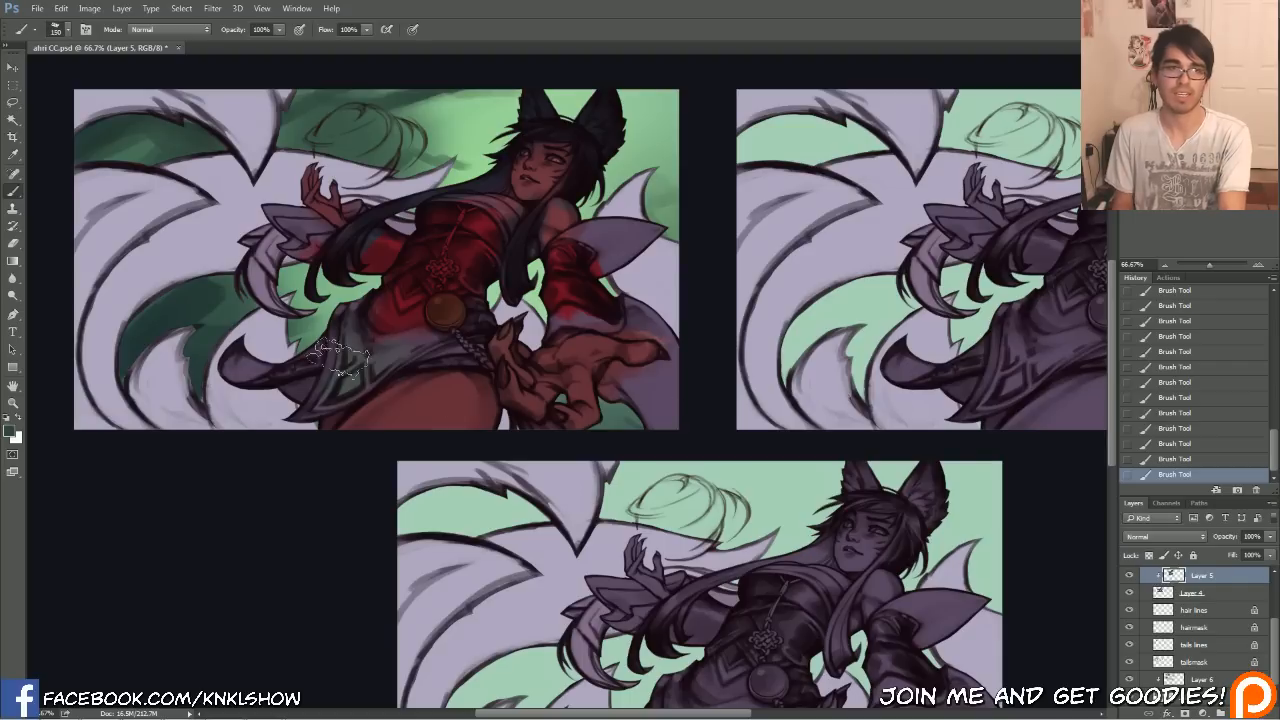
key(bracketleft)
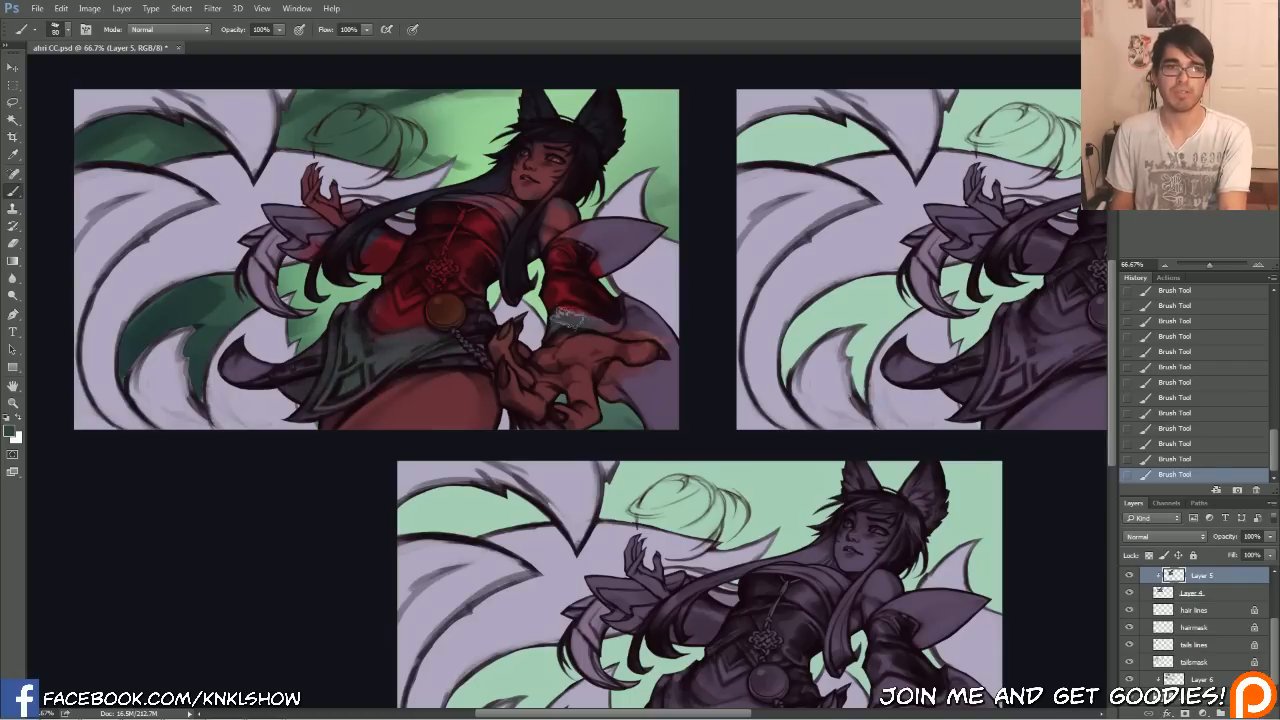
Paint the outstretched arm's cuff and hanging sleeve and the pointed sleeve flares on both arms in the same dark grey-green.
key(bracketleft)
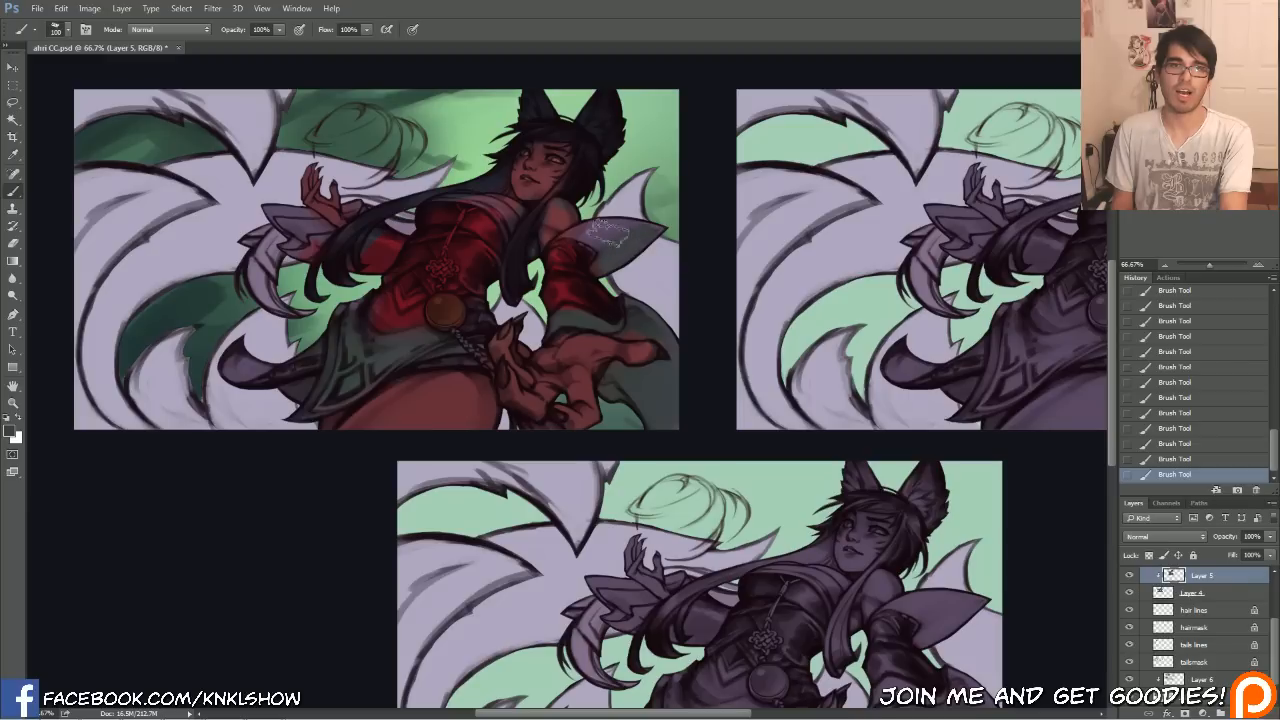
key(bracketleft)
key(bracketleft)
key(bracketleft)
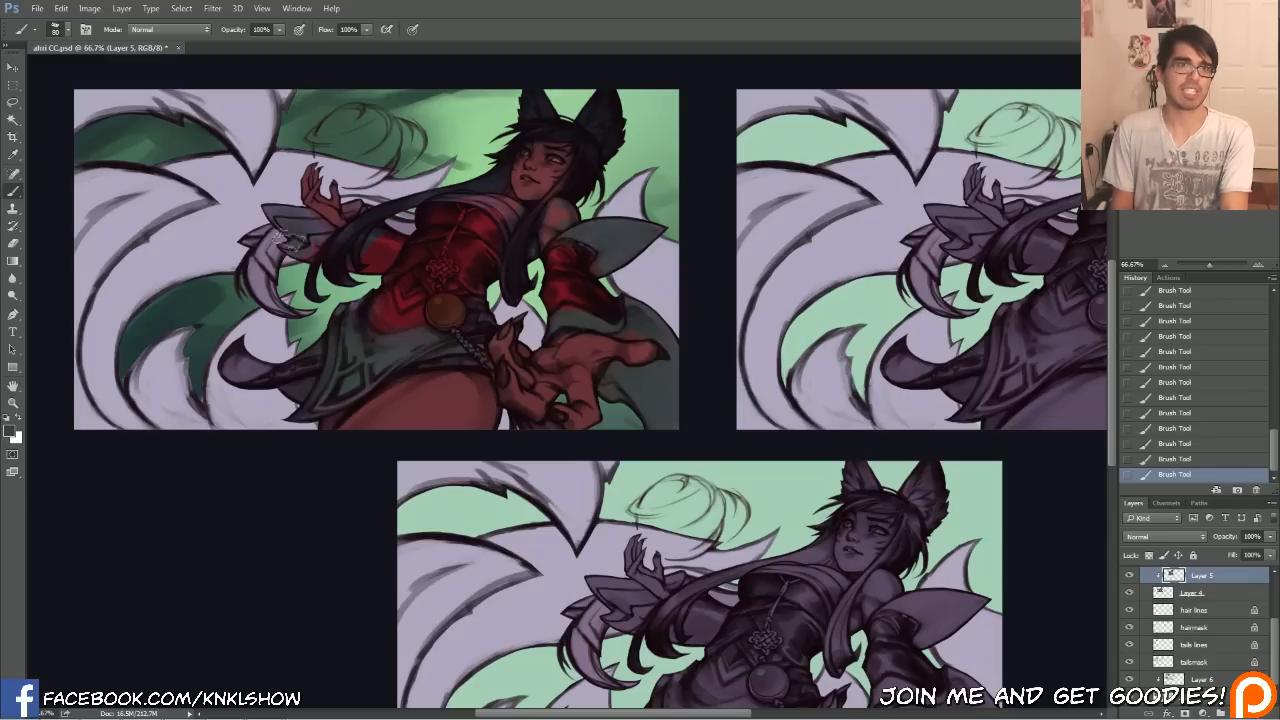
key(bracketright)
key(bracketright)
key(bracketright)
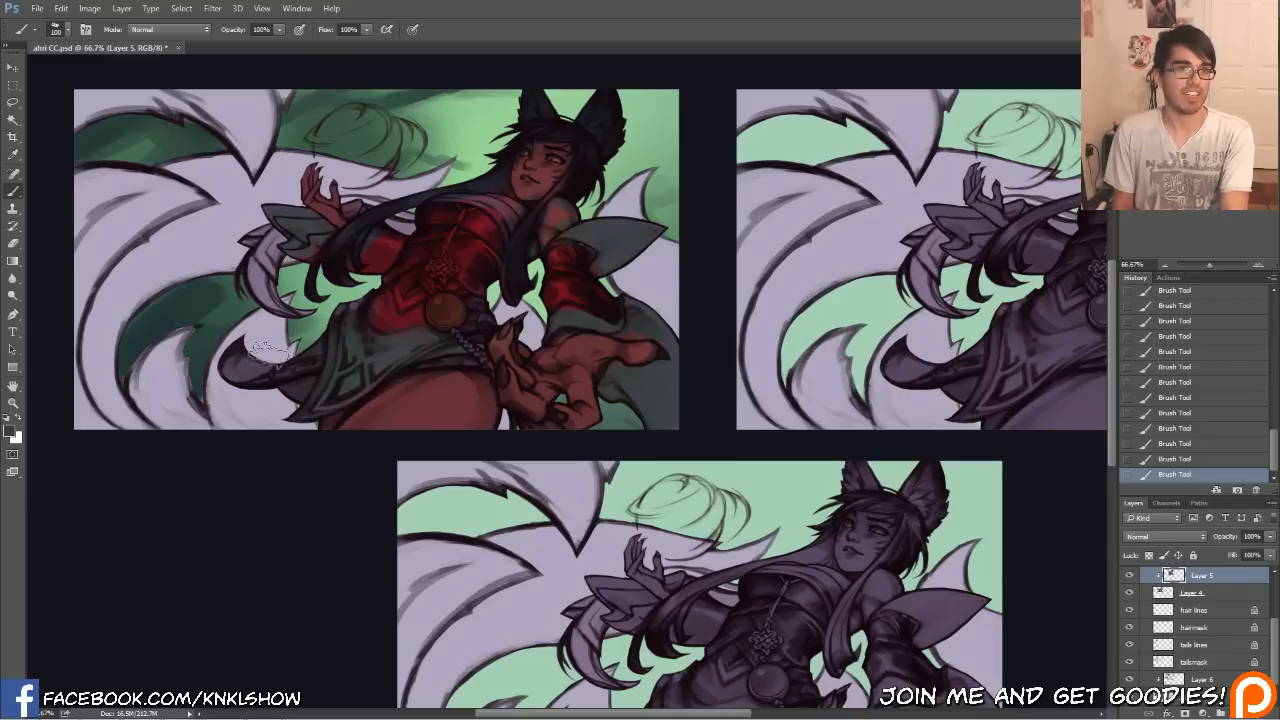
Paint the collar band dark grey-green and the cord hanging from the belt ornament red with a small brush.
key(bracketleft)
key(bracketleft)
key(bracketleft)
key(bracketleft)
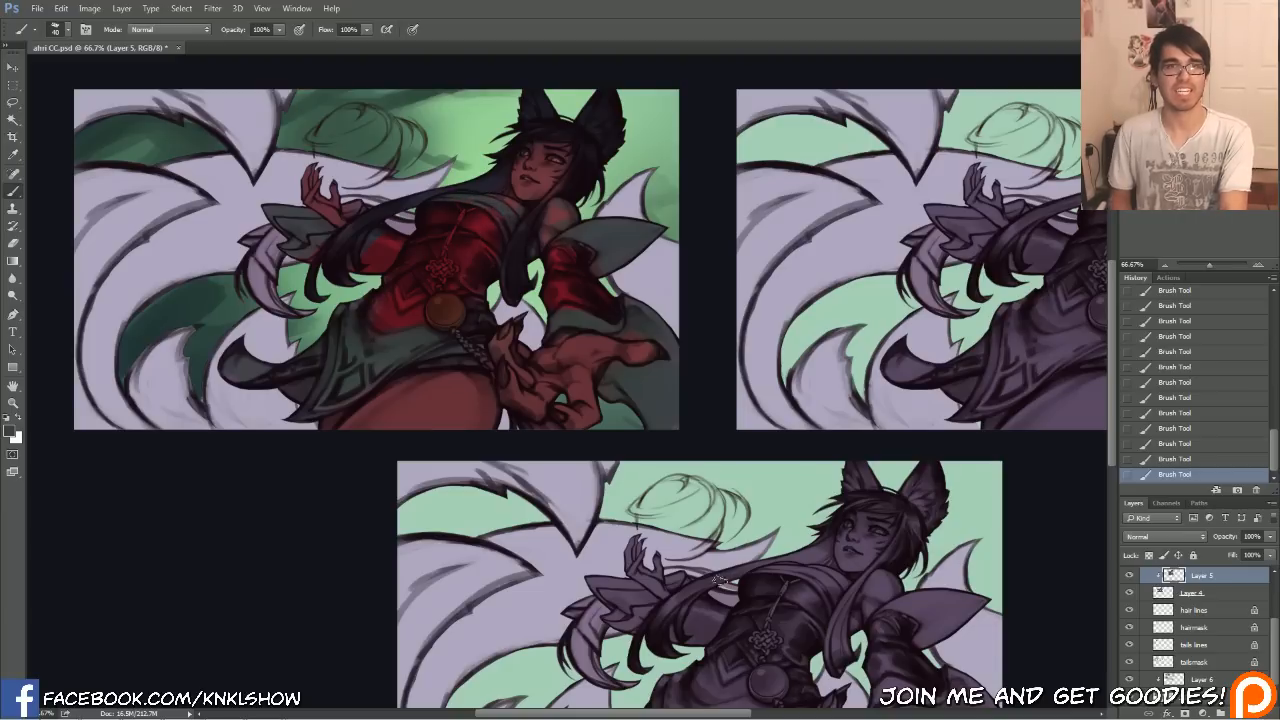
key(bracketright)
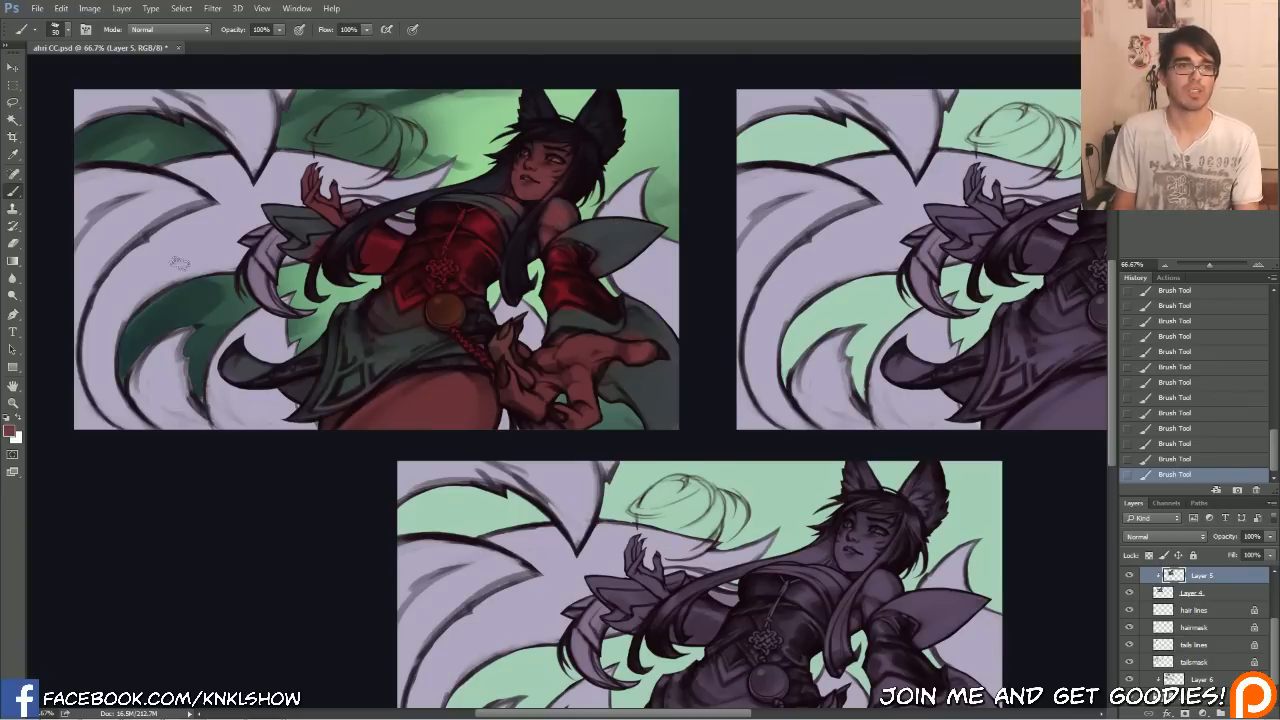
Choose a darker maroon and shade the face and skin with the brush enlarged to 125 px.
click(10, 430)
drag(686, 491, 732, 503)
click(888, 389)
key(bracketright)
key(bracketright)
key(bracketright)
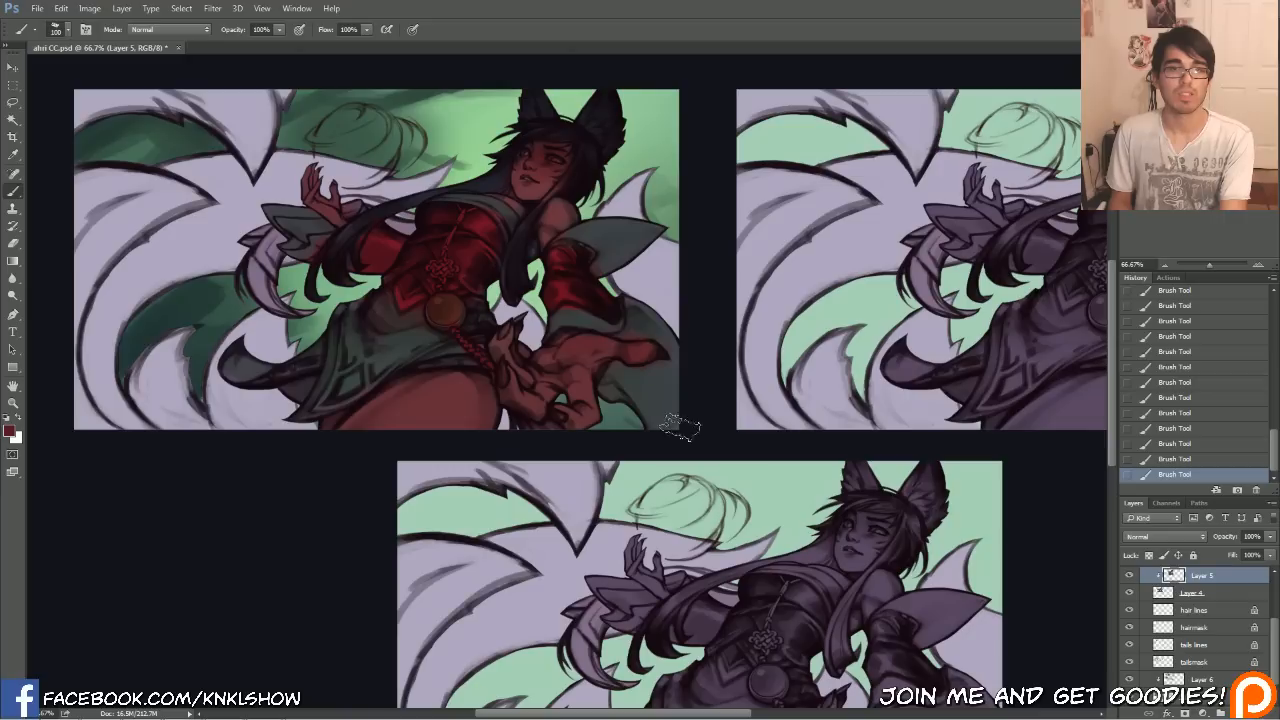
key(bracketright)
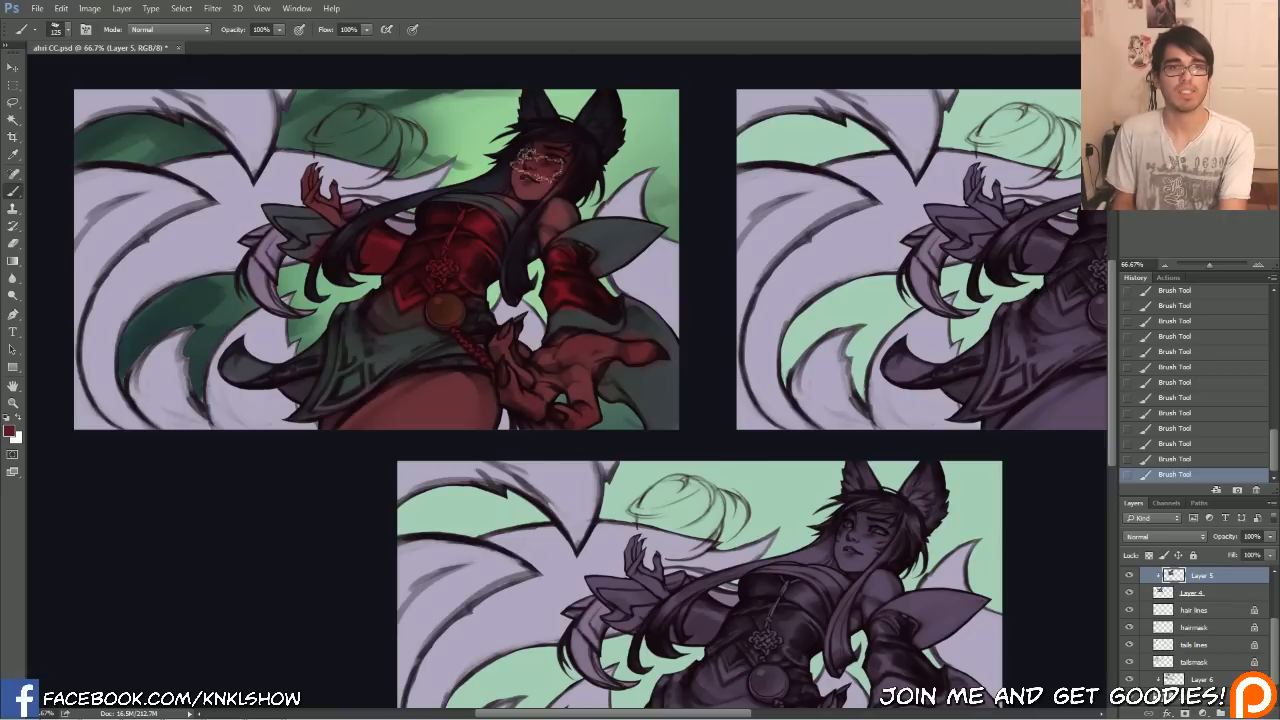
Reduce the brush to 35 px and paint a red trim along the outer edge of the skirt.
key(bracketleft)
key(bracketleft)
key(bracketleft)
key(bracketleft)
key(bracketleft)
key(bracketleft)
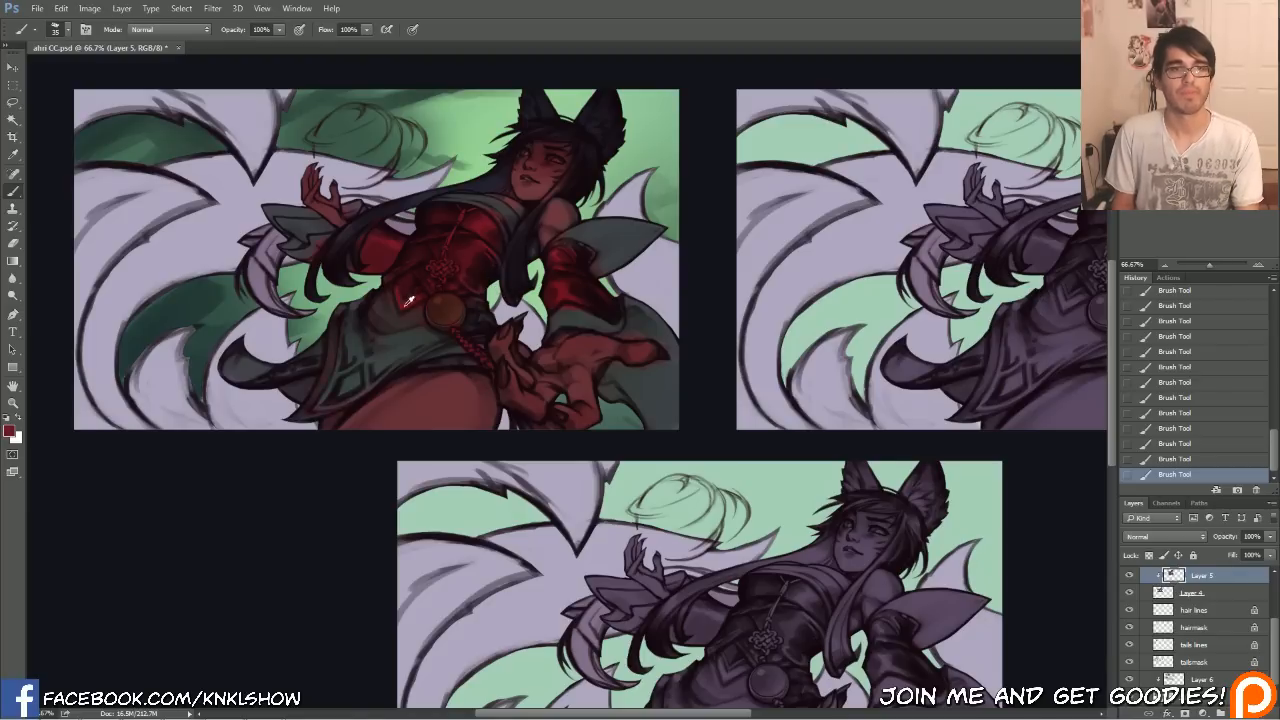
Set the foreground colour to dark plum #4c1533 and shade the red sleeves and bodice with it.
click(10, 432)
click(787, 407)
mouse_move(755, 473)
mouse_down()
mouse_move(736, 508)
mouse_move(706, 516)
mouse_move(715, 511)
mouse_up()
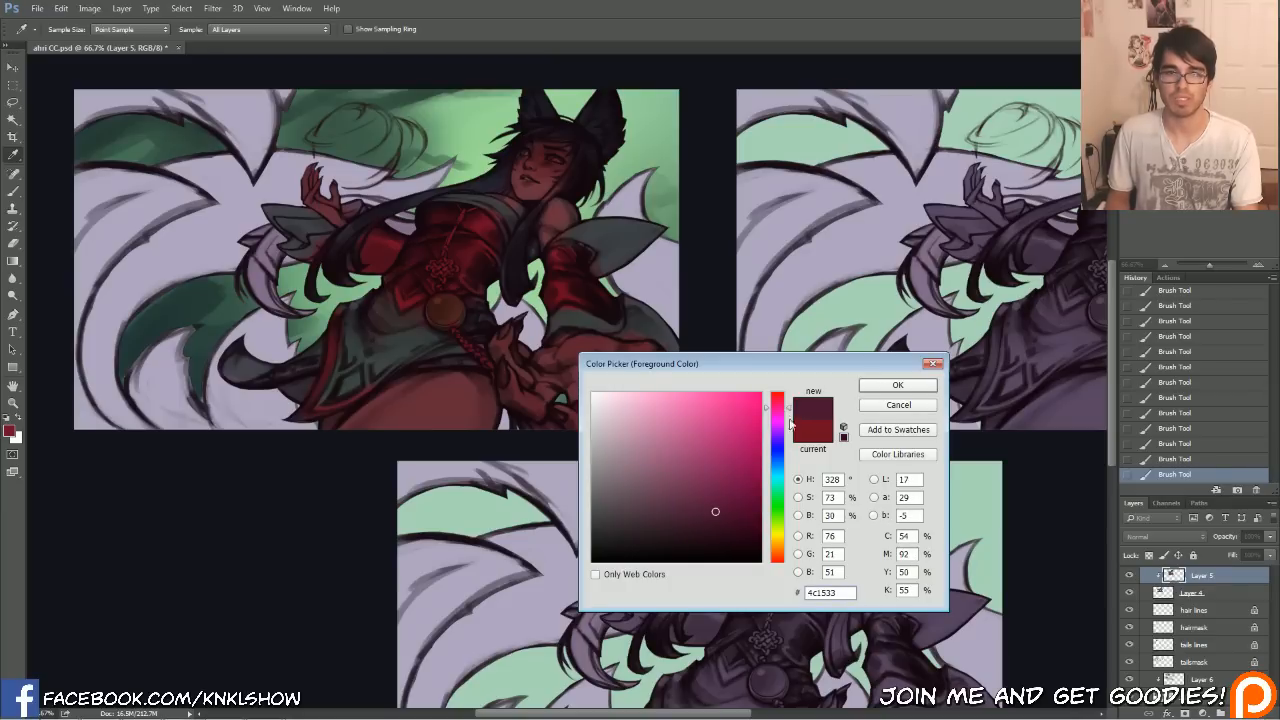
click(897, 385)
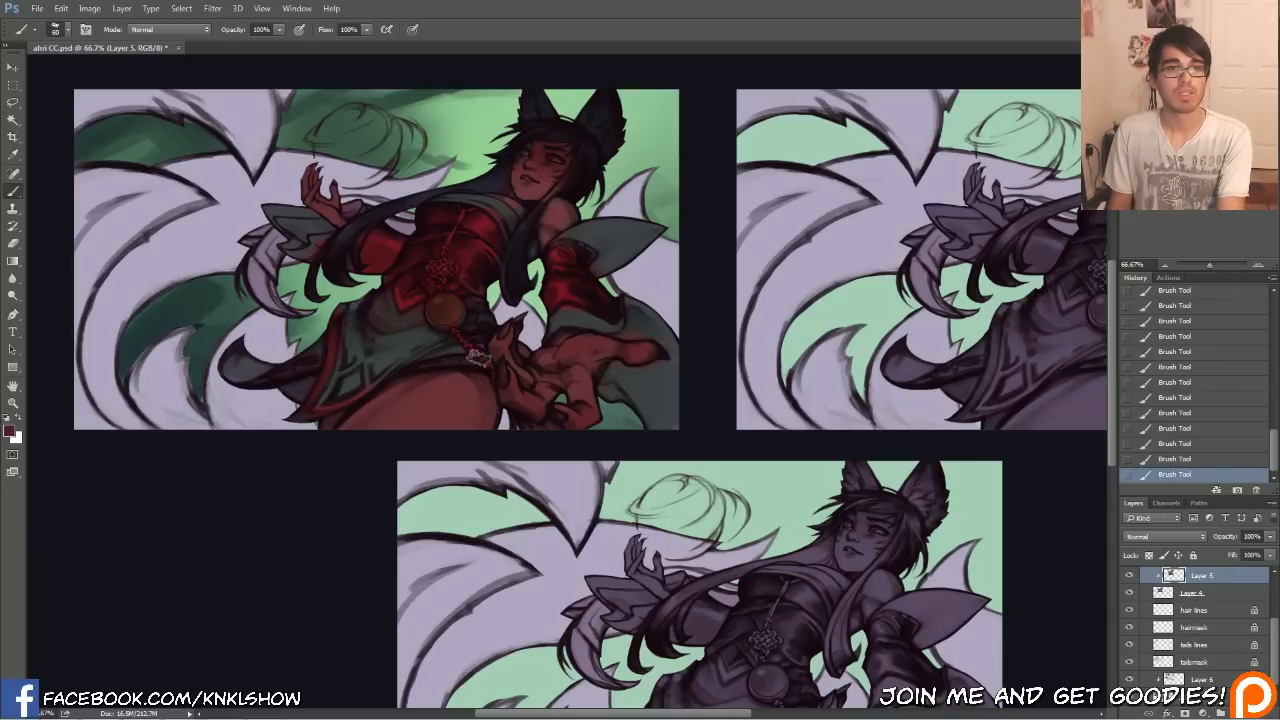
key(bracketright)
key(bracketright)
key(bracketright)
key(bracketright)
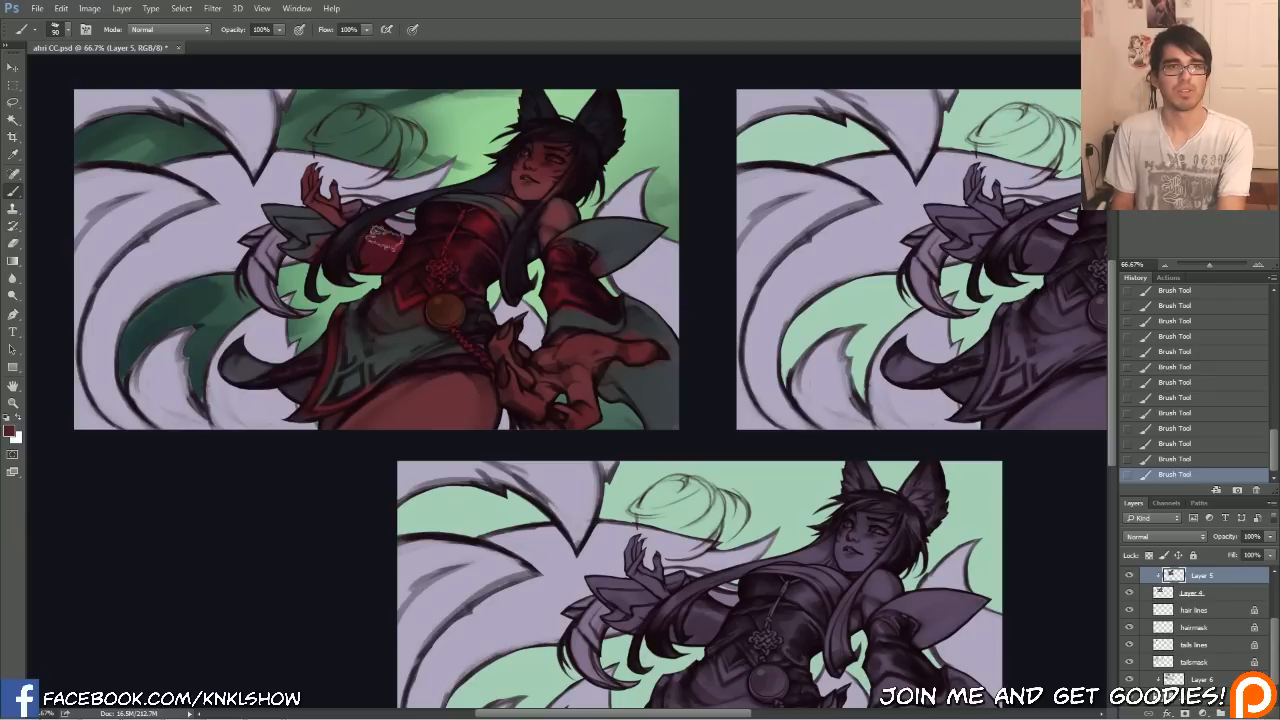
key(bracketleft)
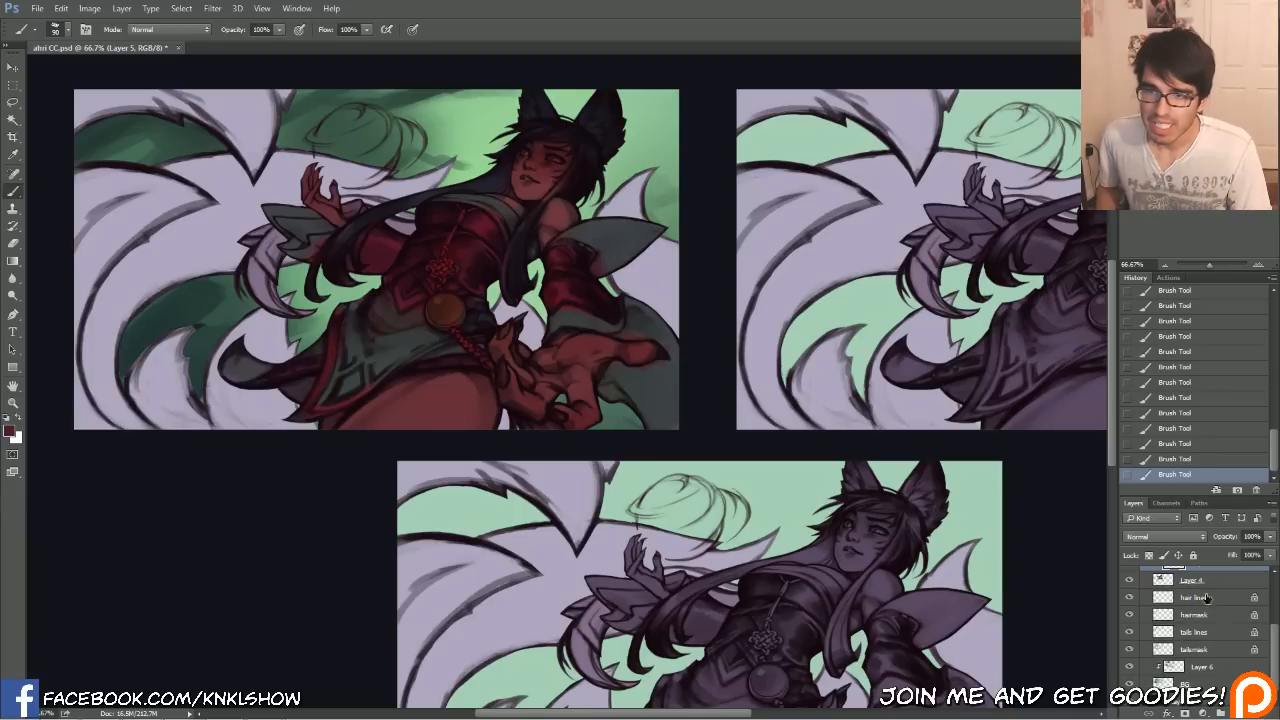
Fill the hair lines layer with near-black maroon and the hairmask layer with dark red, keeping transparent pixels locked.
click(1207, 597)
click(1149, 555)
click(1149, 555)
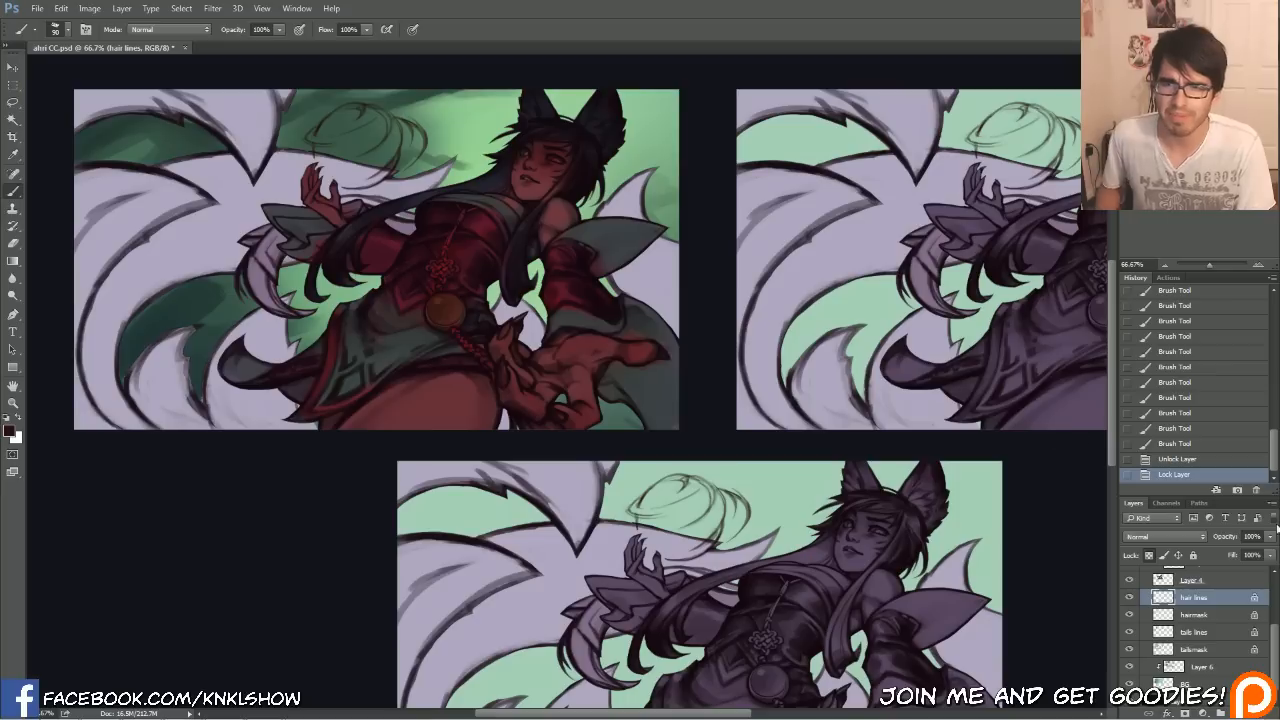
key(shift+BackSpace)
key(Return)
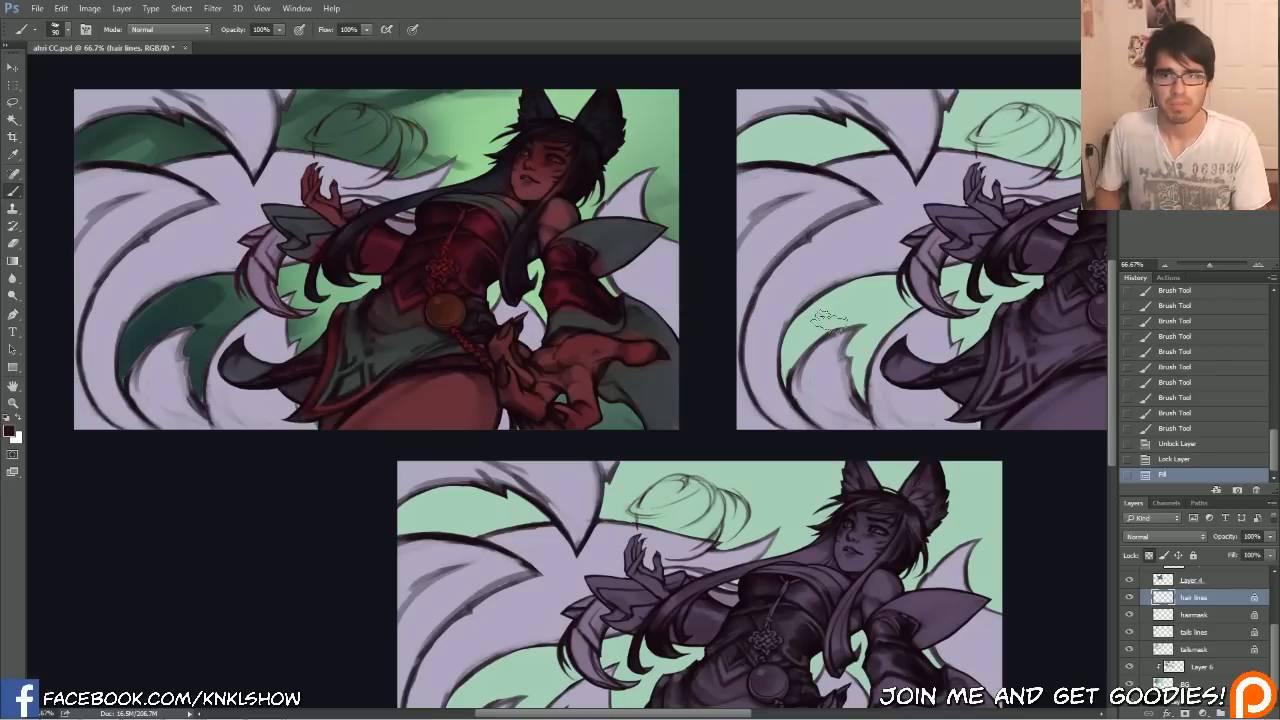
click(1200, 614)
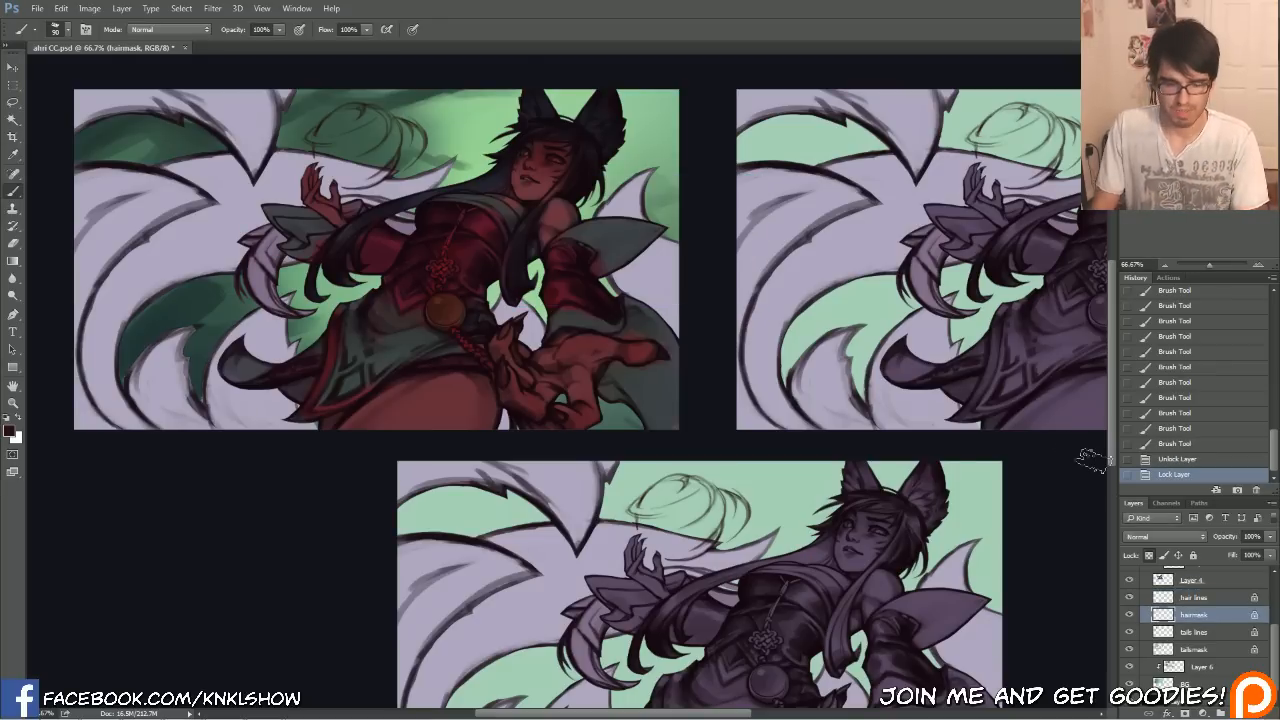
Select the tailsmask layer and fill the tails with dark blue-grey #1b2529.
click(1196, 649)
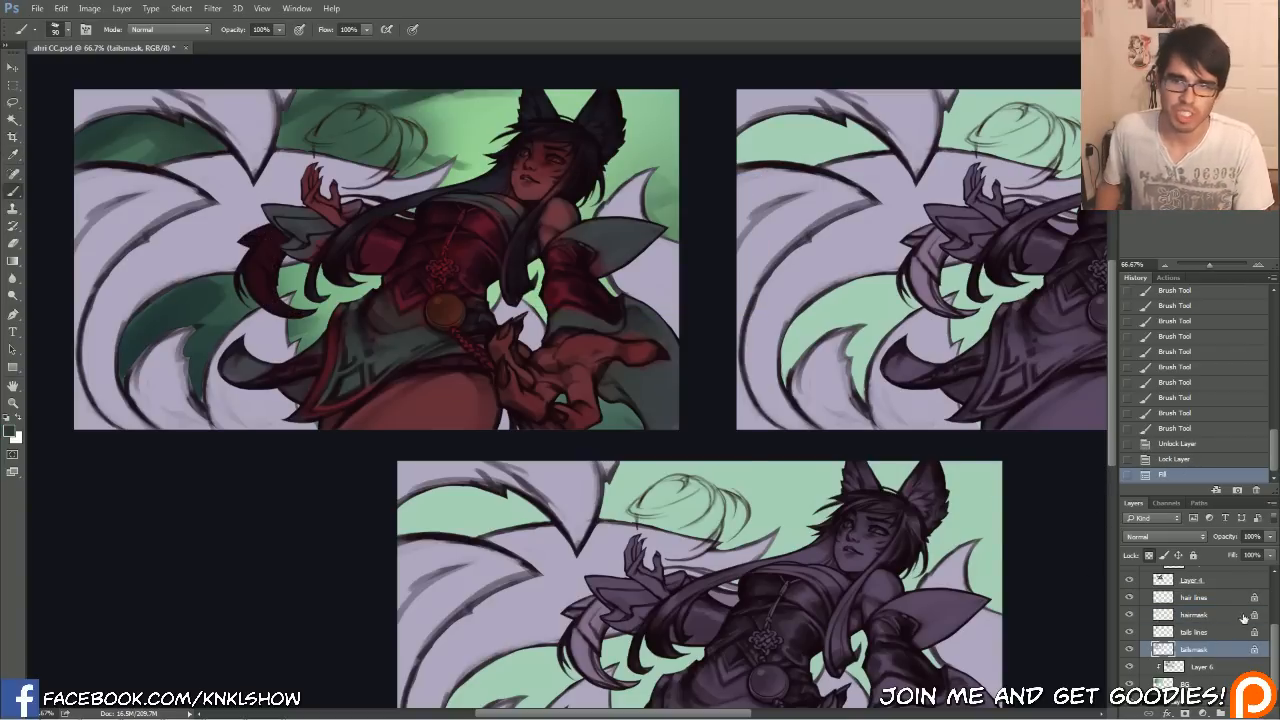
key(alt+BackSpace)
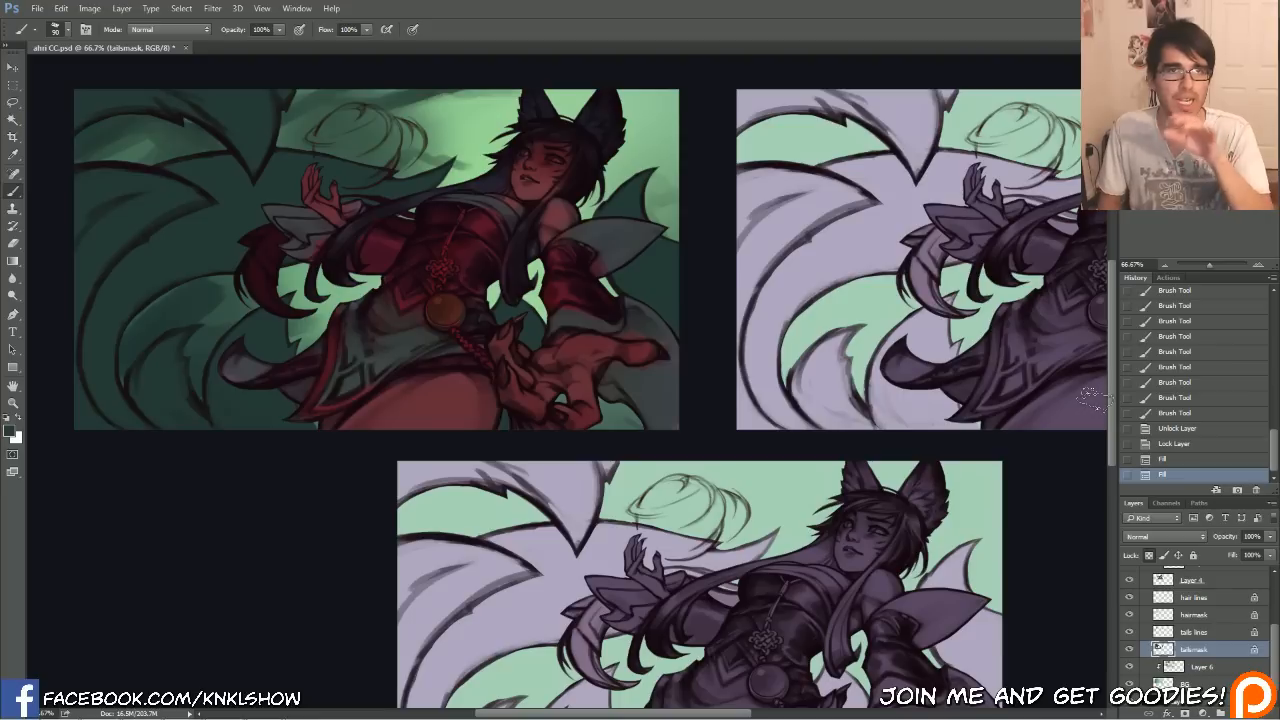
click(10, 431)
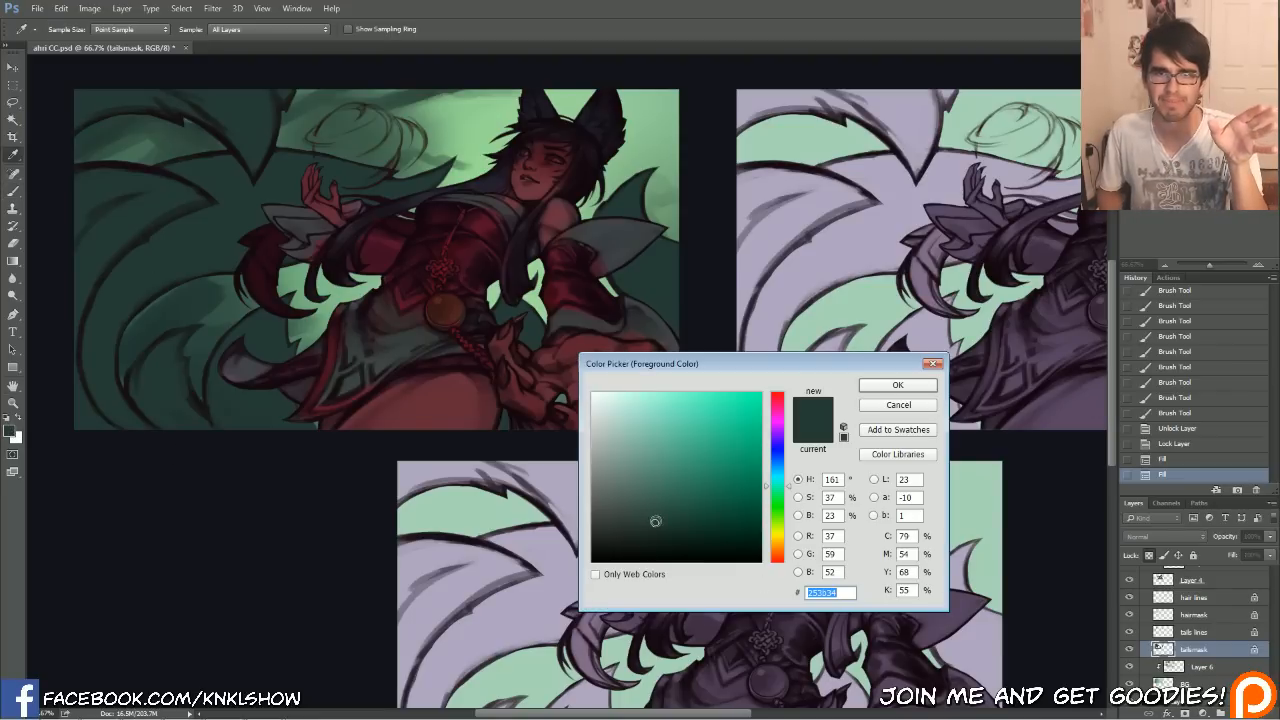
drag(788, 484, 788, 470)
drag(636, 529, 648, 536)
click(862, 387)
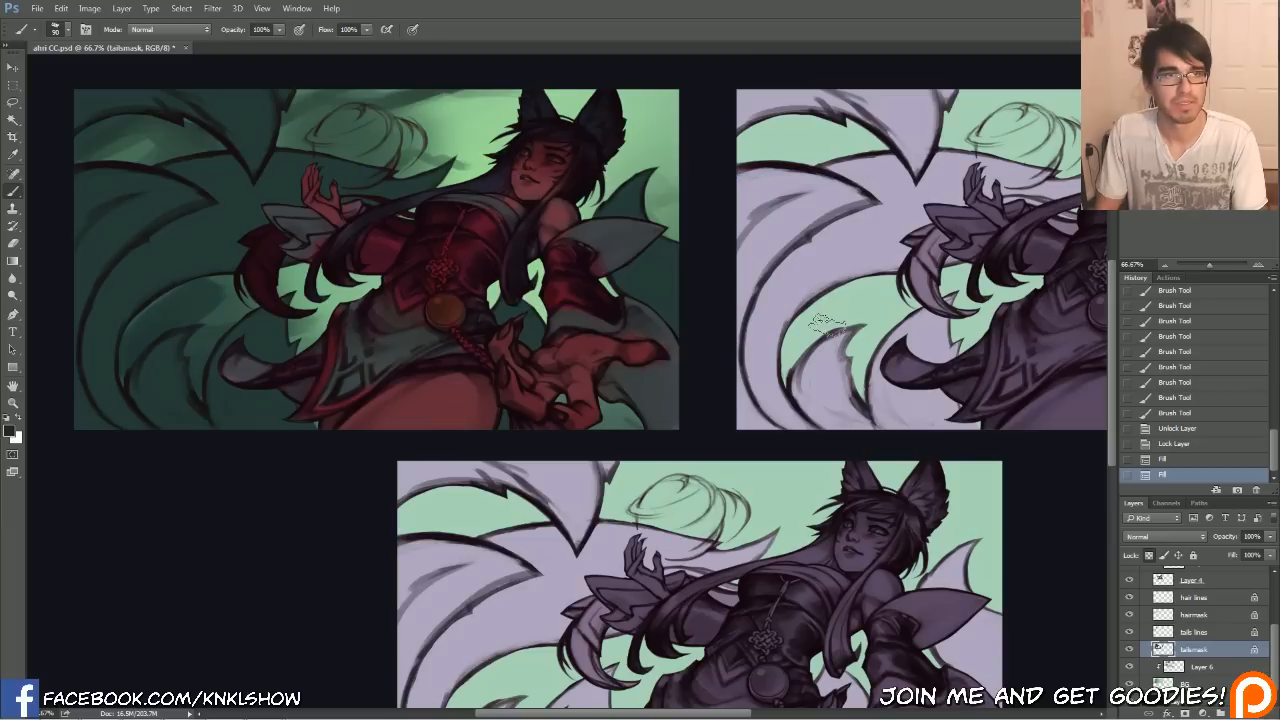
key(alt+BackSpace)
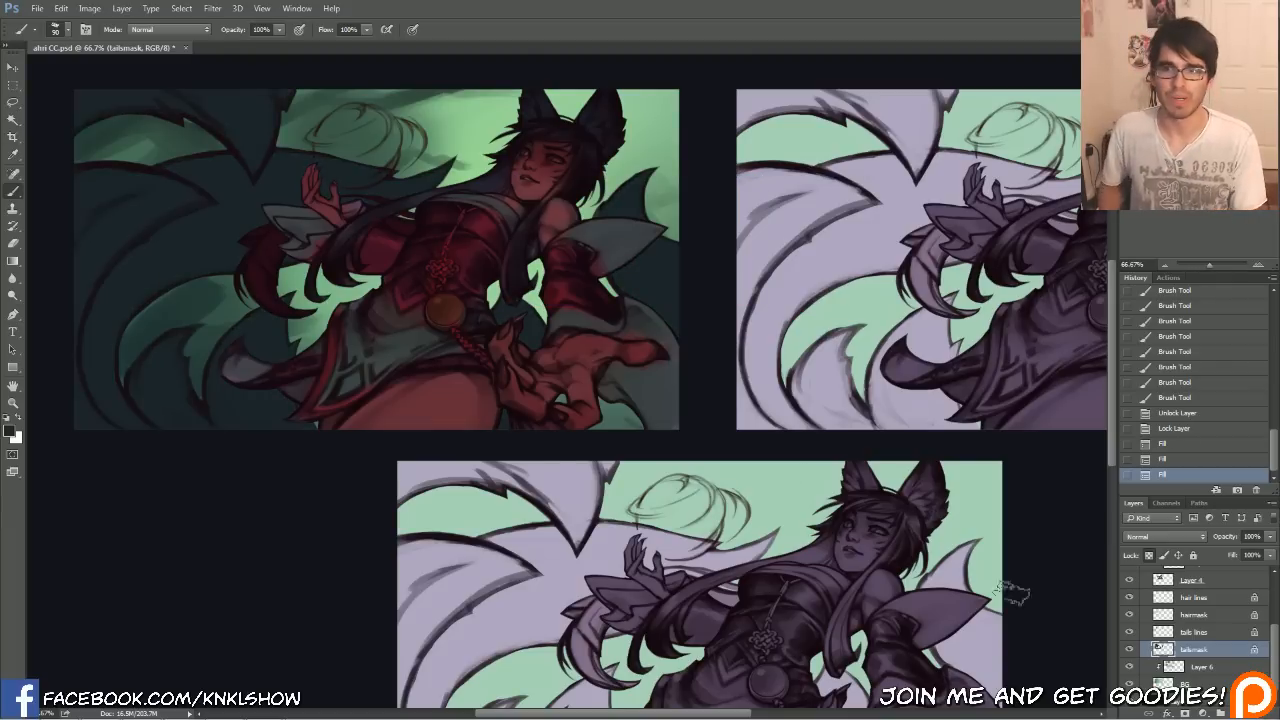
Set the foreground colour to teal #476d68 and brush it over the tail beside the skirt's lower edge.
click(12, 433)
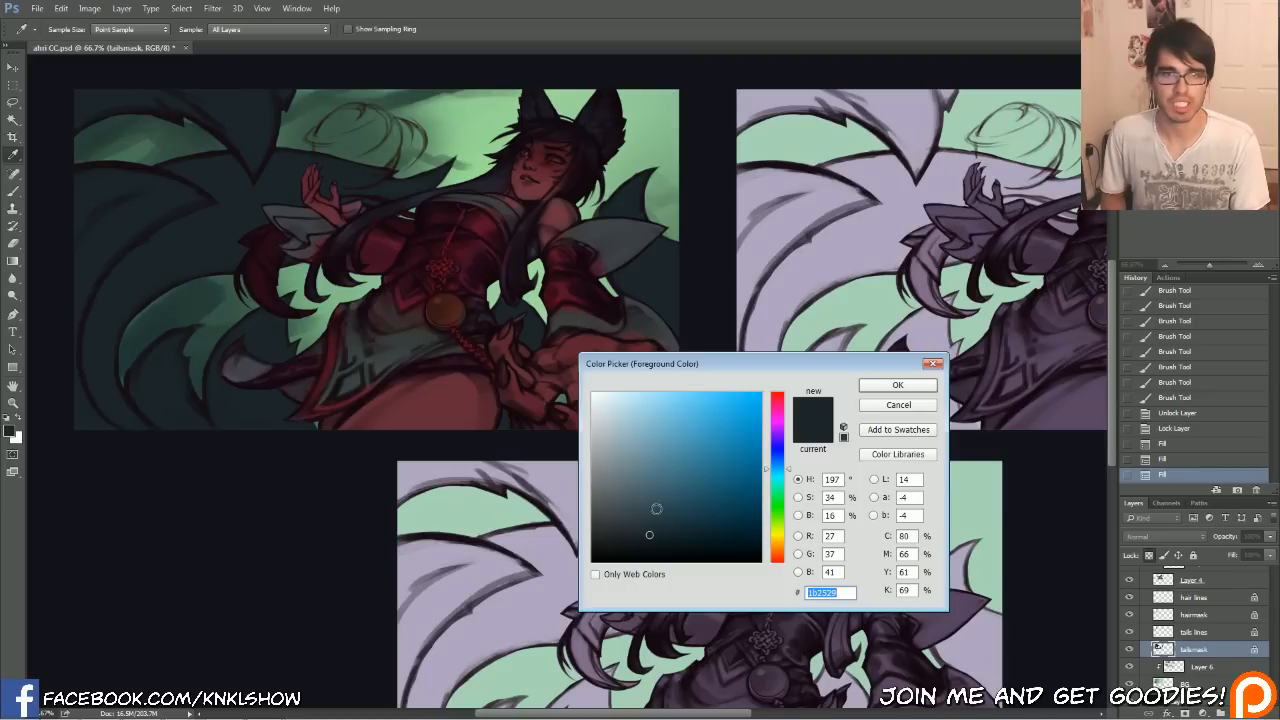
drag(656, 509, 652, 489)
drag(791, 470, 792, 487)
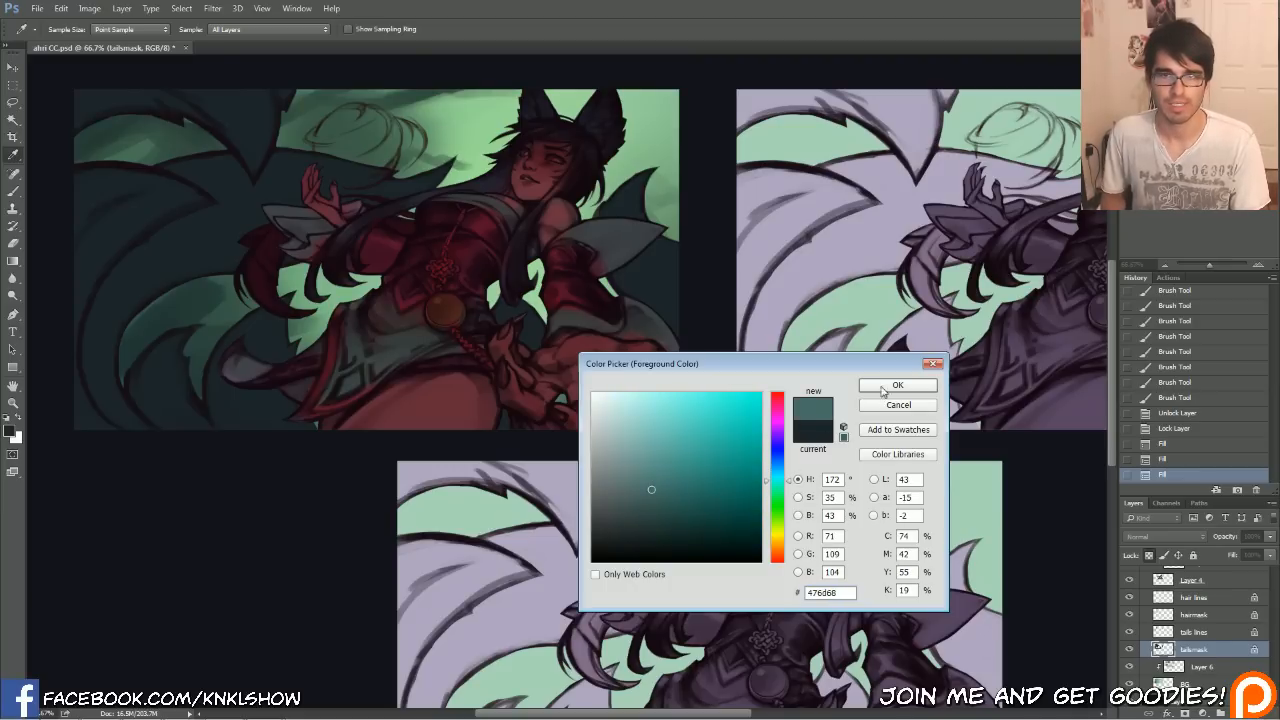
click(897, 386)
key(b)
drag(300, 423, 280, 432)
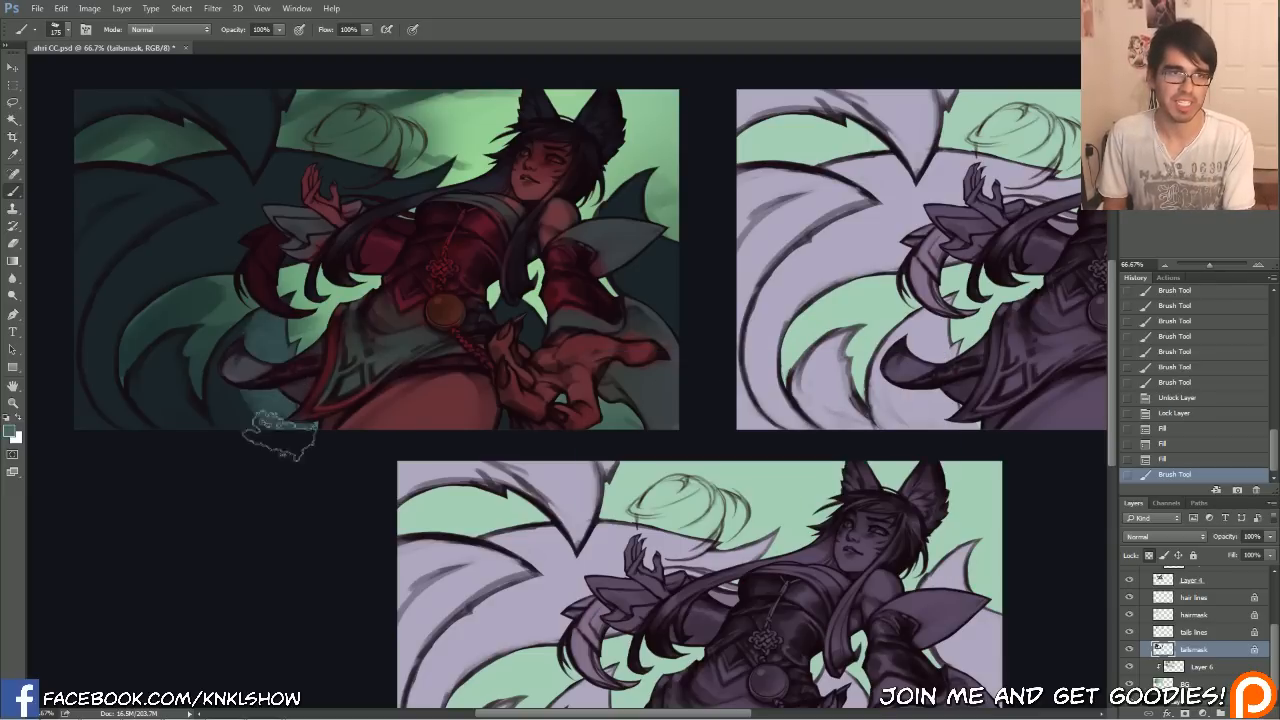
drag(266, 345, 308, 358)
Reduce the brush to 100 px and paint the small curled tails behind the skirt with the teal.
key(bracketleft)
key(bracketleft)
key(bracketleft)
mouse_move(188, 342)
mouse_down()
mouse_move(195, 412)
mouse_move(164, 362)
mouse_up()
drag(290, 386, 280, 350)
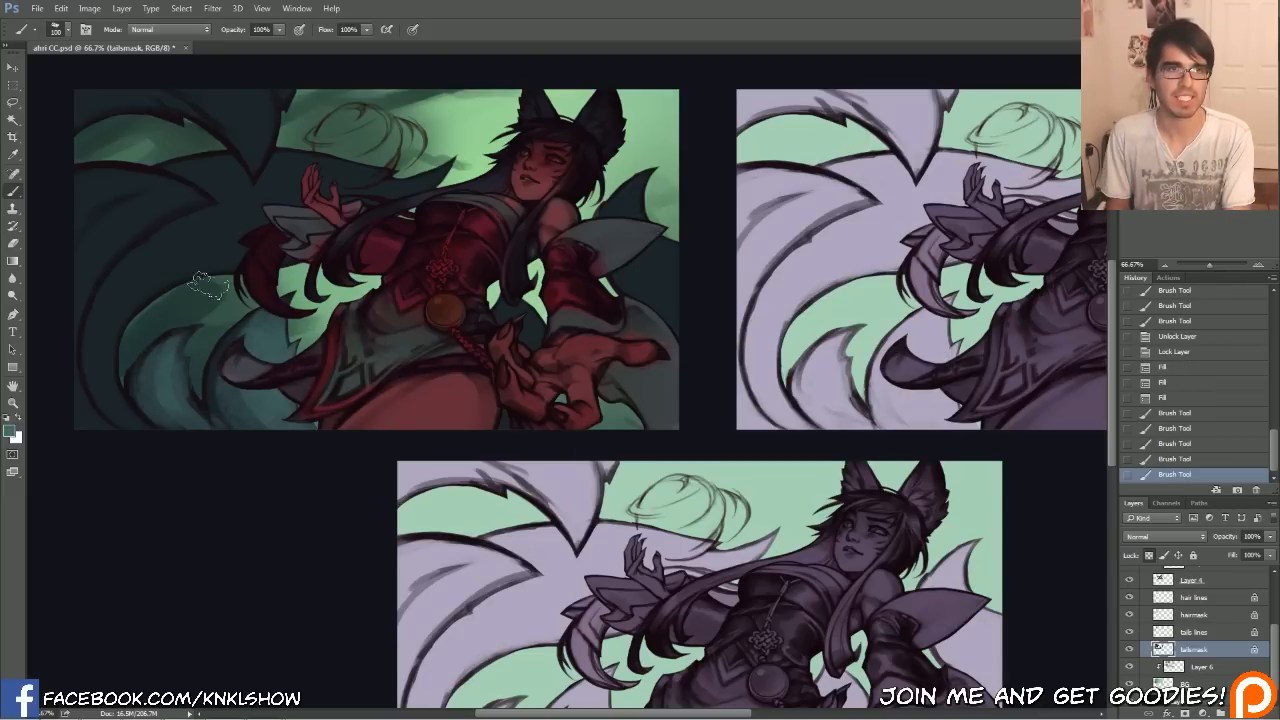
drag(155, 347, 185, 350)
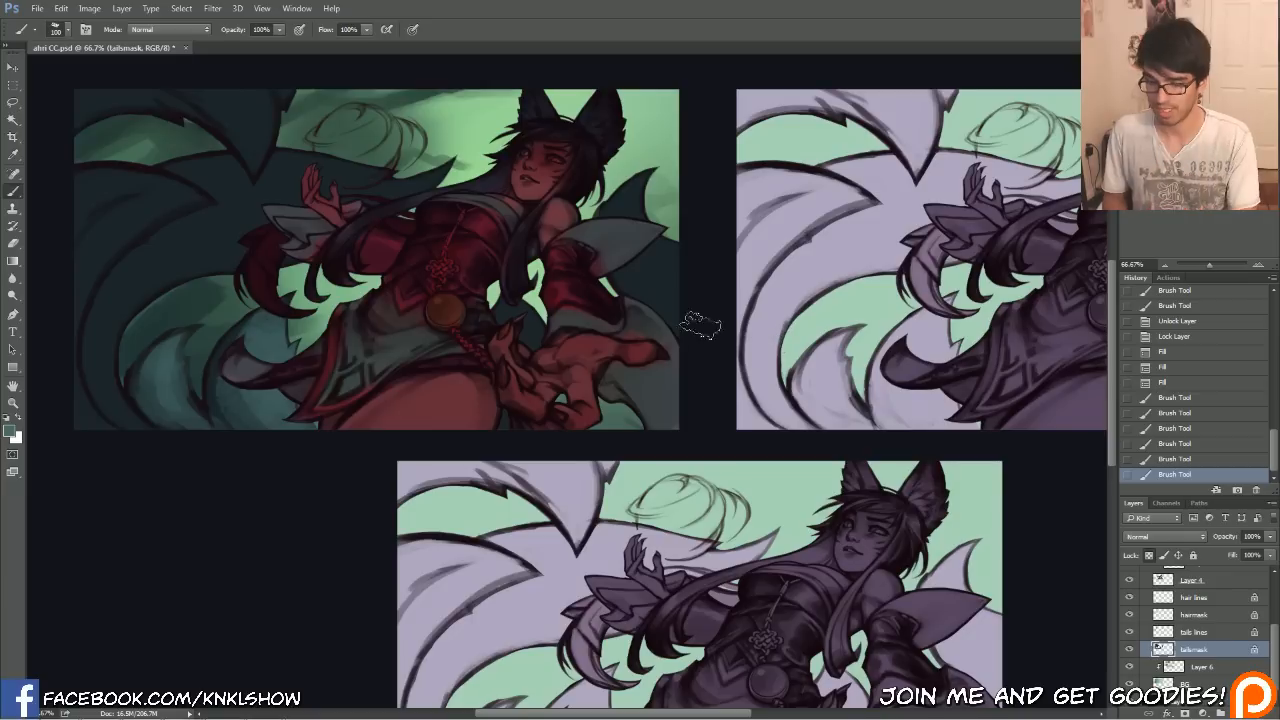
Enlarge the brush to 175 px and paint teal over the tails behind the outstretched arm and the large sweeping tails.
key(bracketright)
key(bracketright)
key(bracketright)
drag(615, 300, 640, 268)
mouse_move(662, 330)
mouse_down()
mouse_move(622, 268)
mouse_move(650, 262)
mouse_up()
drag(131, 430, 118, 345)
drag(125, 345, 270, 245)
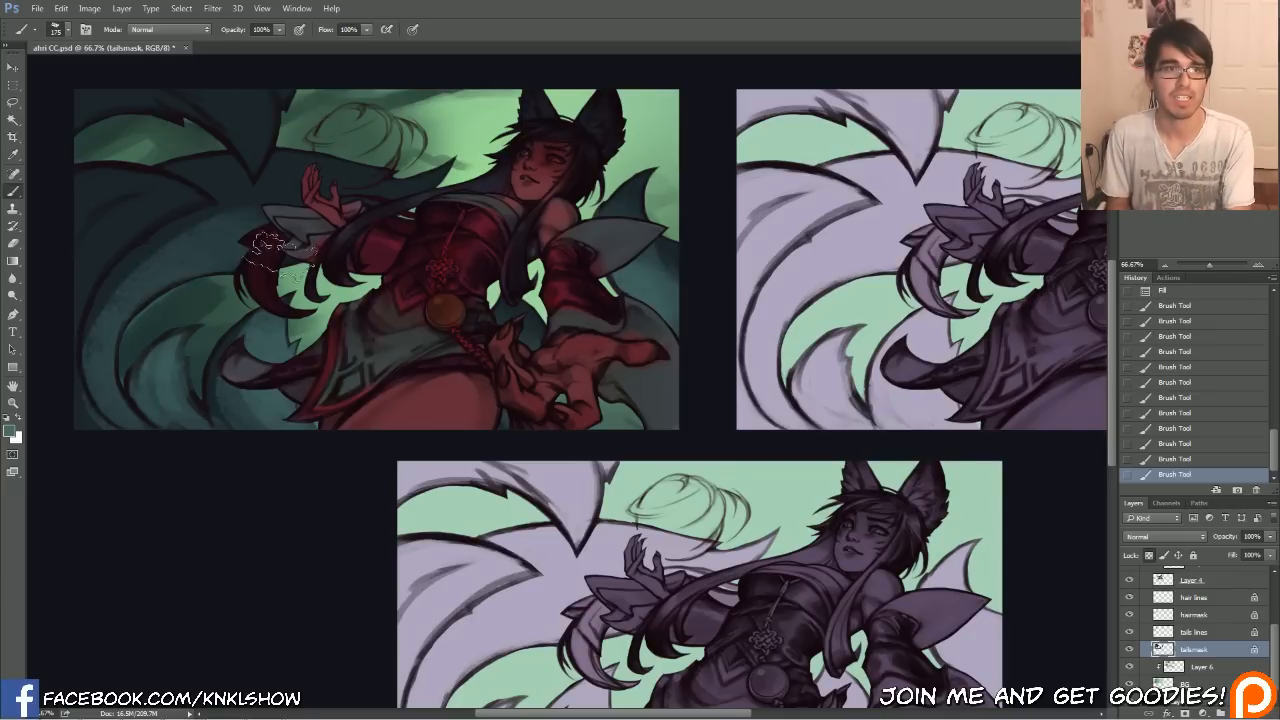
drag(92, 432, 85, 285)
key(bracketright)
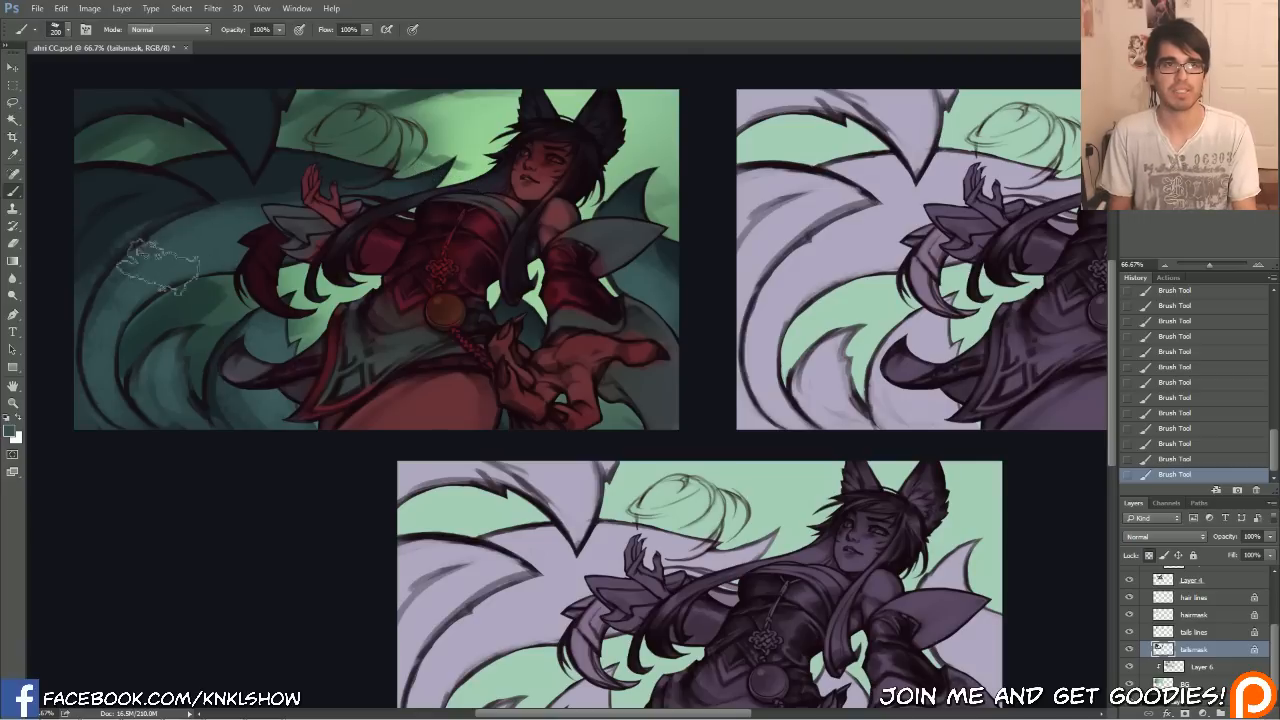
Sample lighter greens from the painting and blend them into the lower tails with the 200 px brush.
alt+click(645, 298)
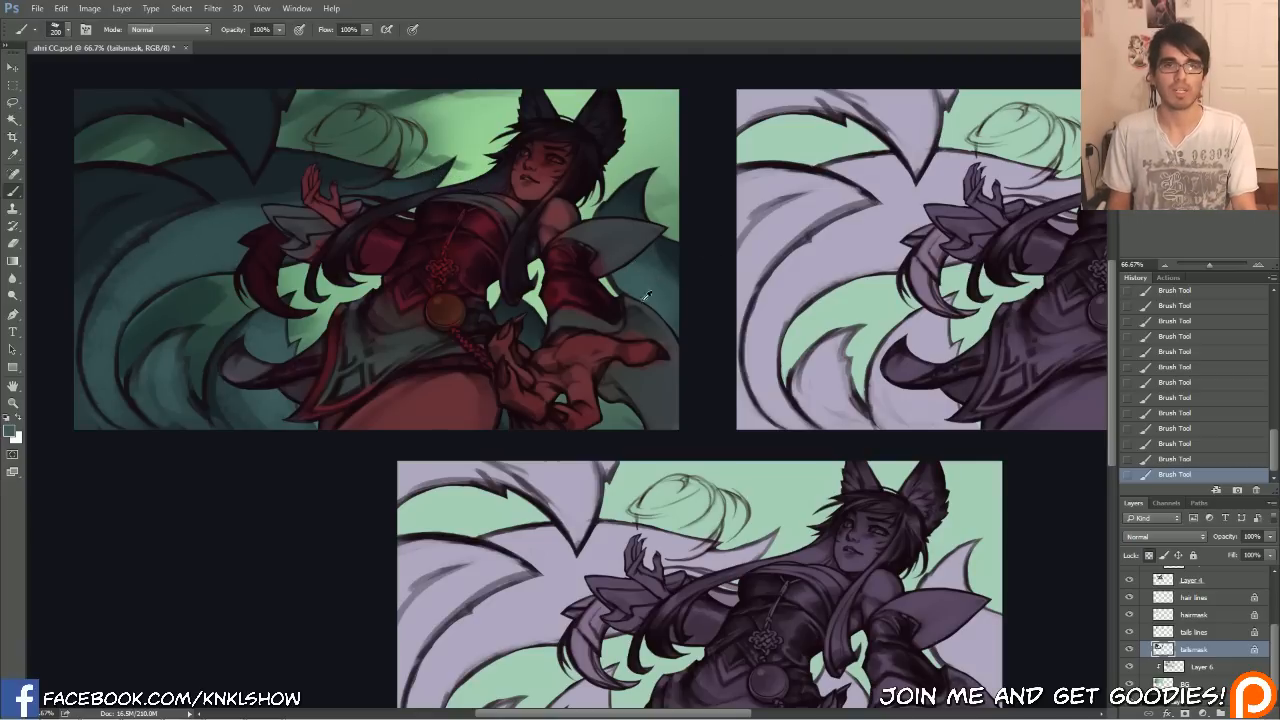
alt+click(342, 295)
drag(293, 384, 315, 407)
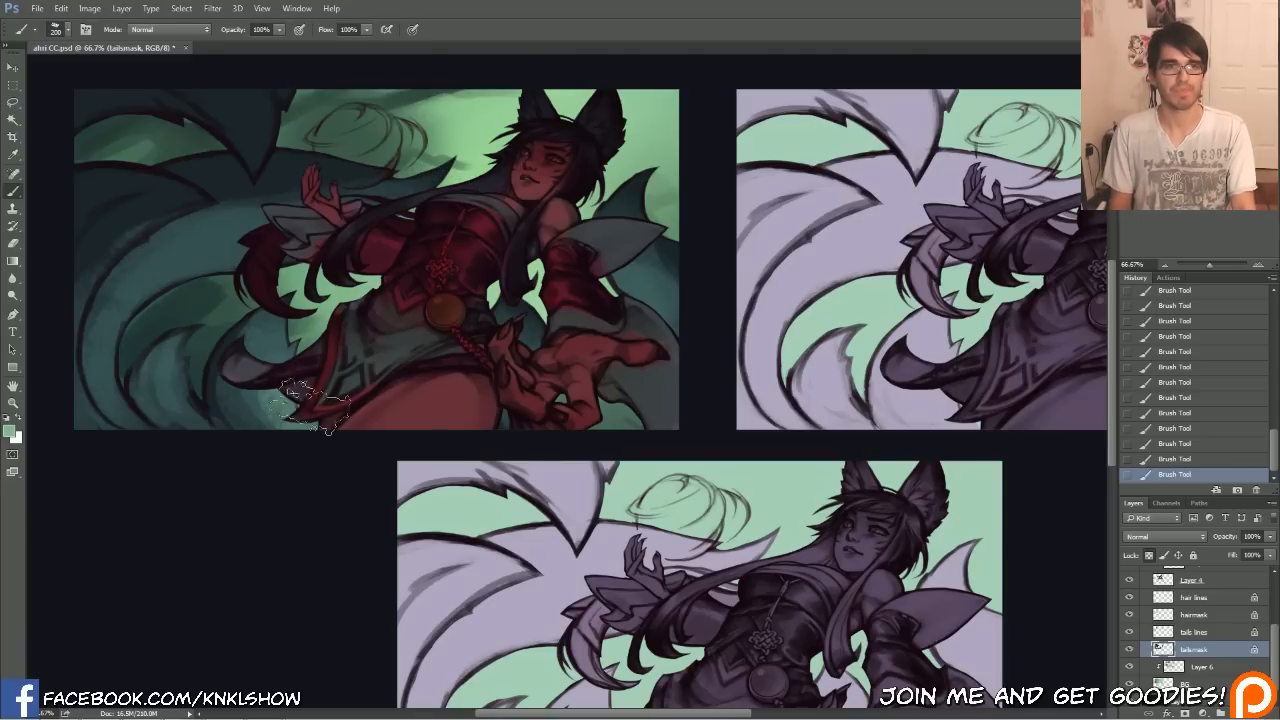
alt+click(208, 400)
mouse_move(204, 400)
mouse_down()
mouse_move(190, 450)
mouse_move(168, 376)
mouse_up()
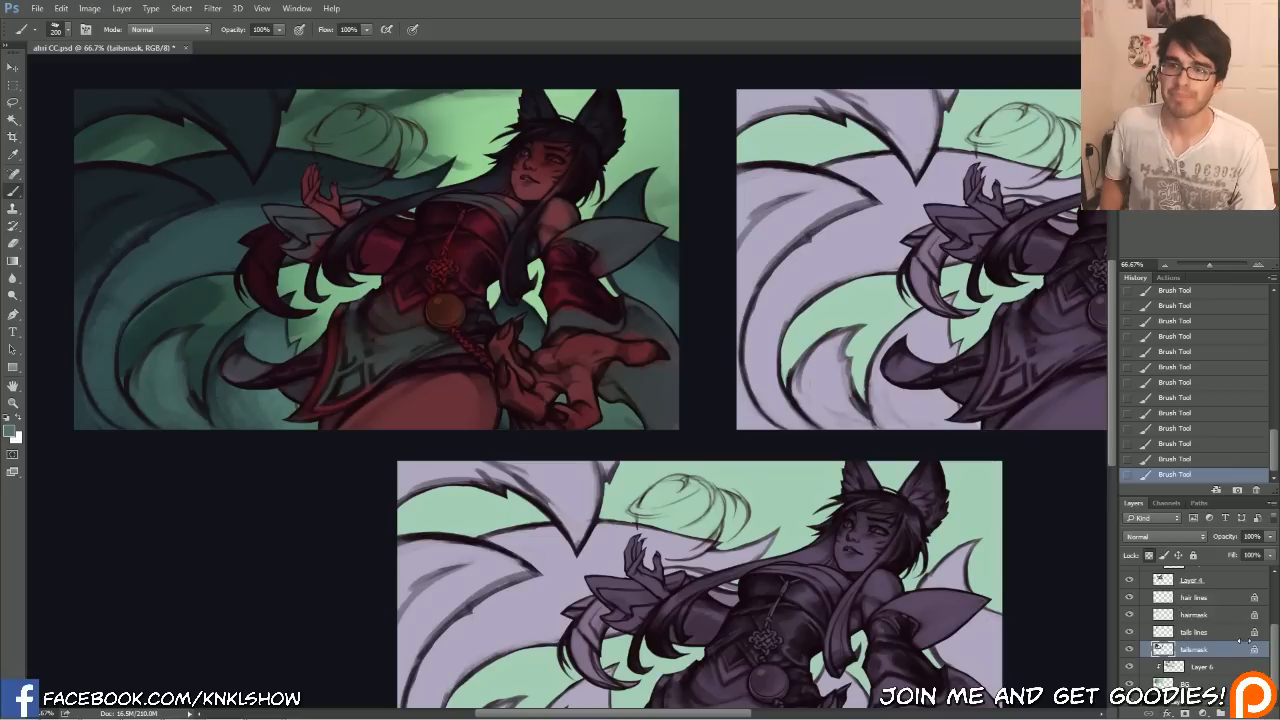
Add a new empty layer directly above Layer 5.
drag(1276, 663, 1270, 640)
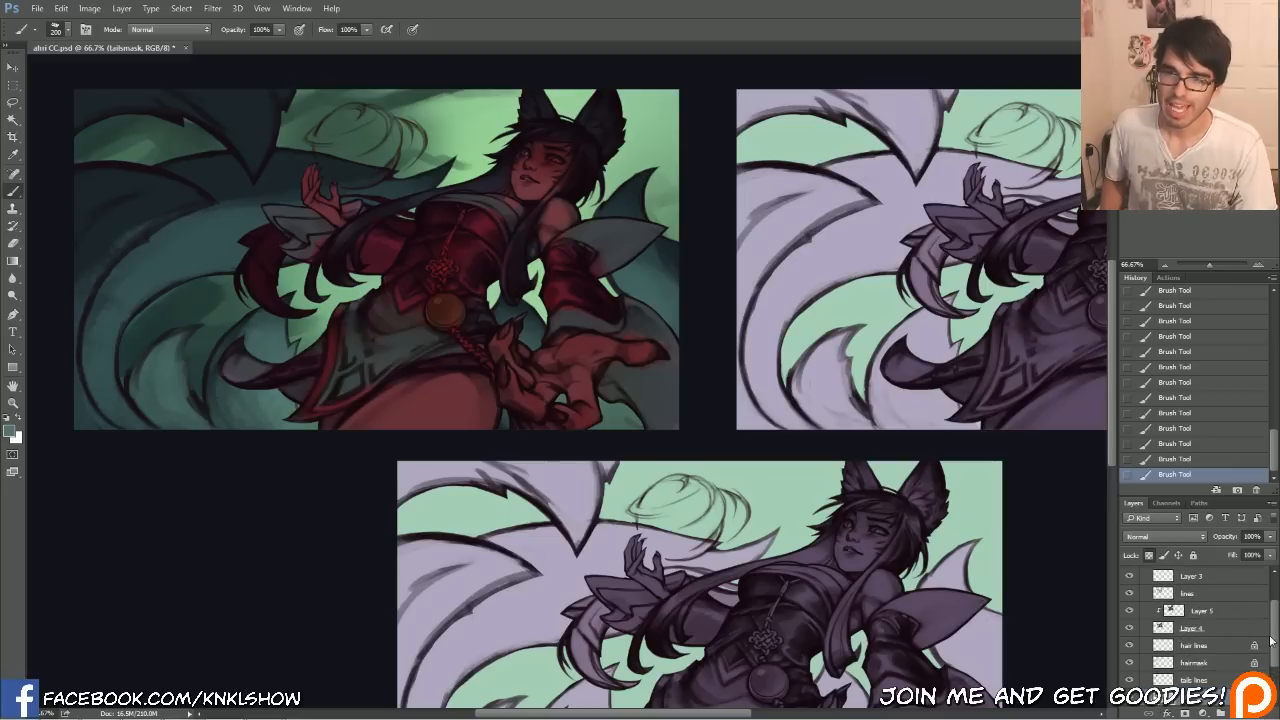
click(1222, 613)
key(ctrl+shift+n)
key(Return)
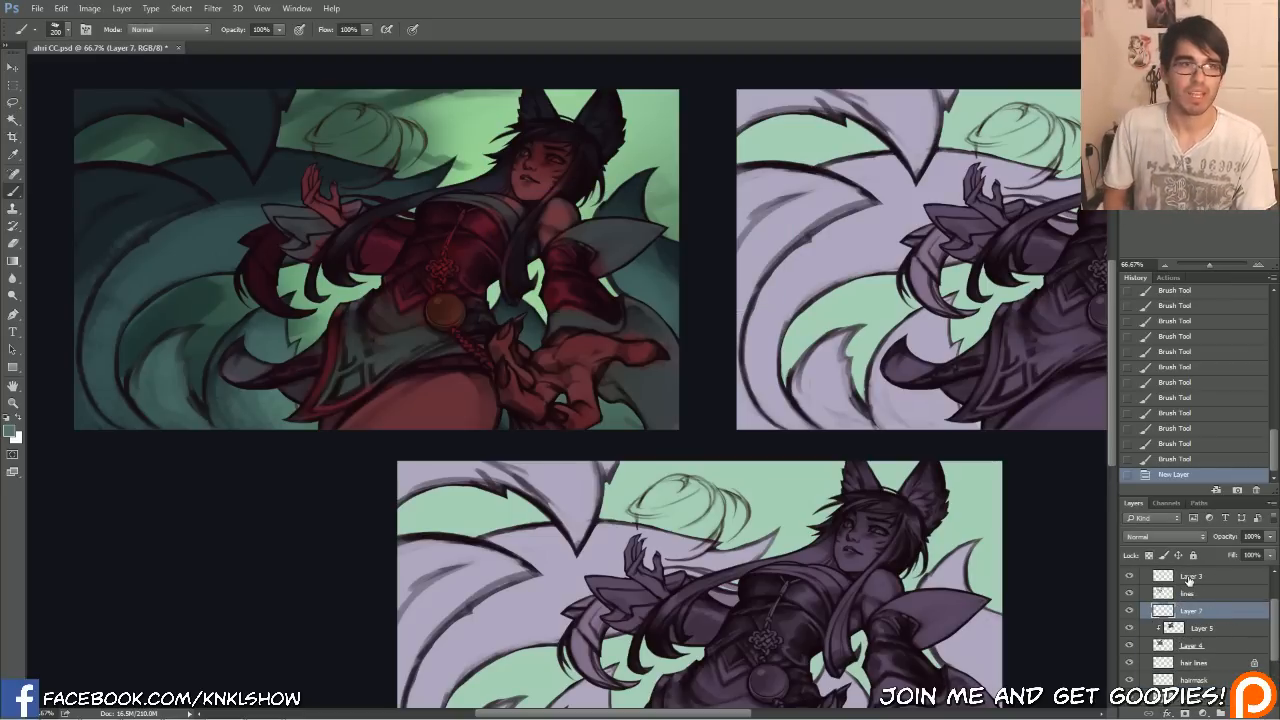
Choose a bright sky blue and paint the orb above the raised hand on Layer 7, using smaller brush sizes toward its edges.
click(11, 434)
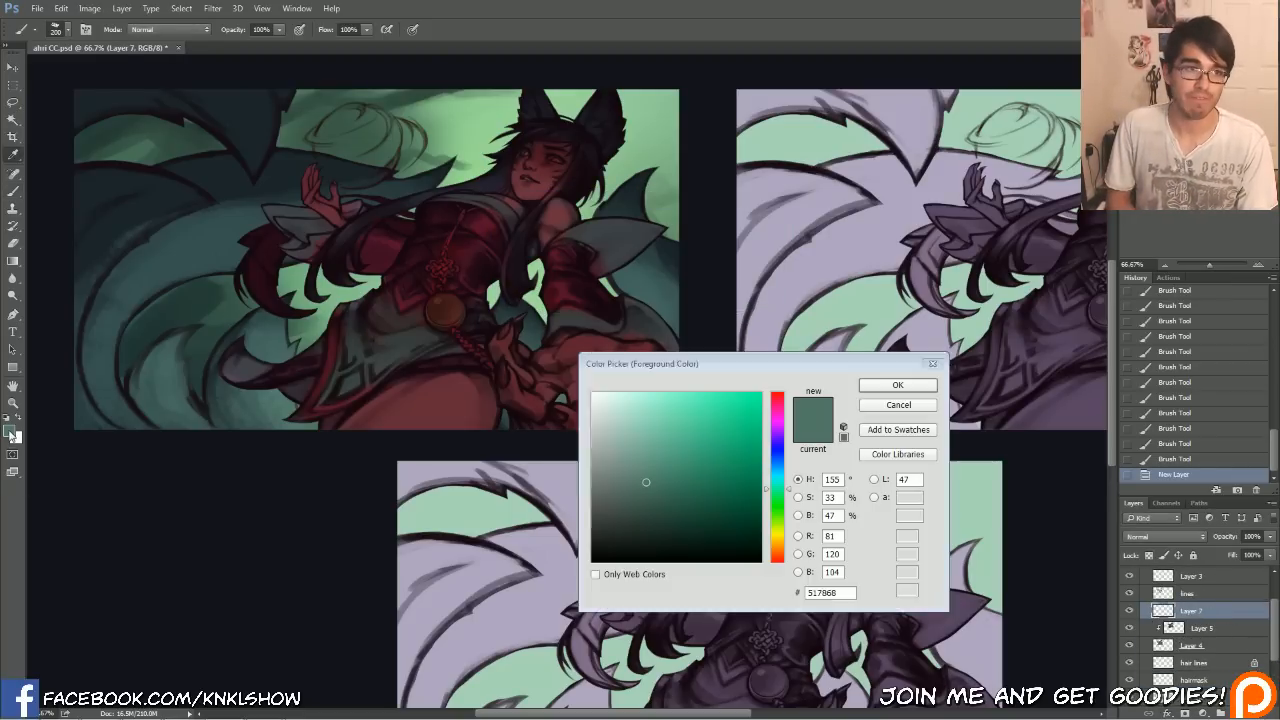
drag(664, 425, 722, 405)
click(786, 470)
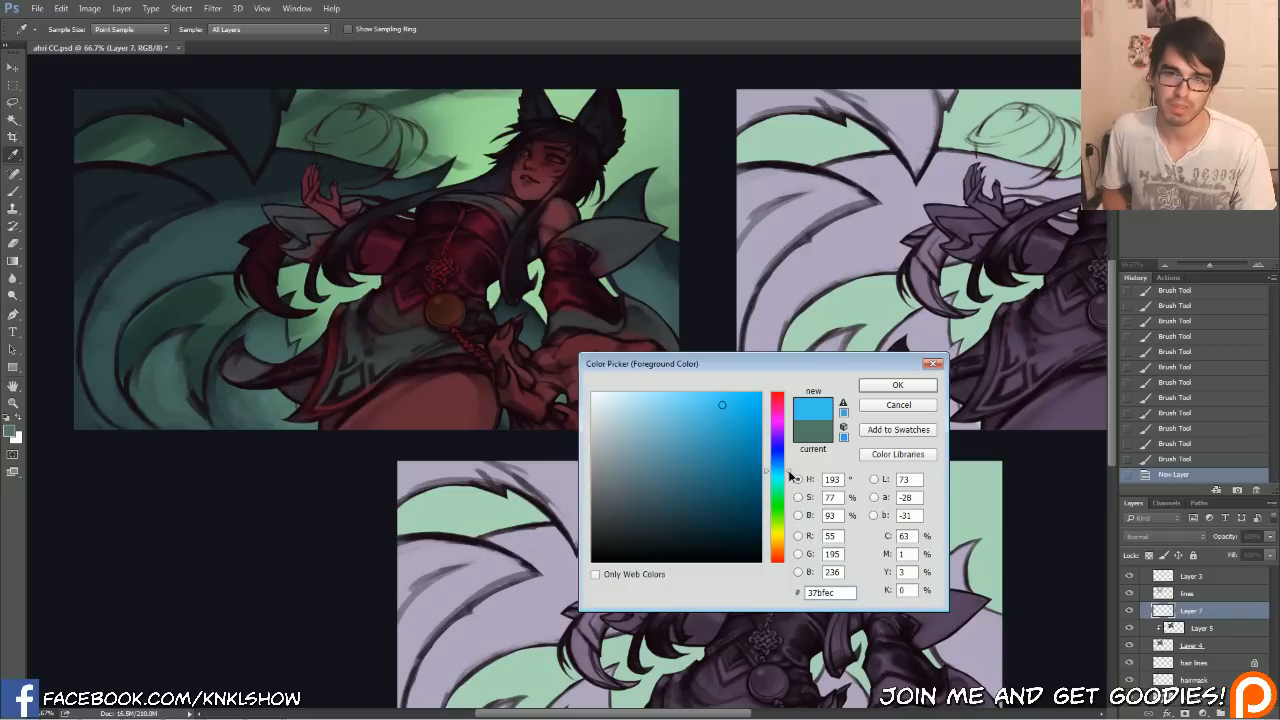
click(897, 385)
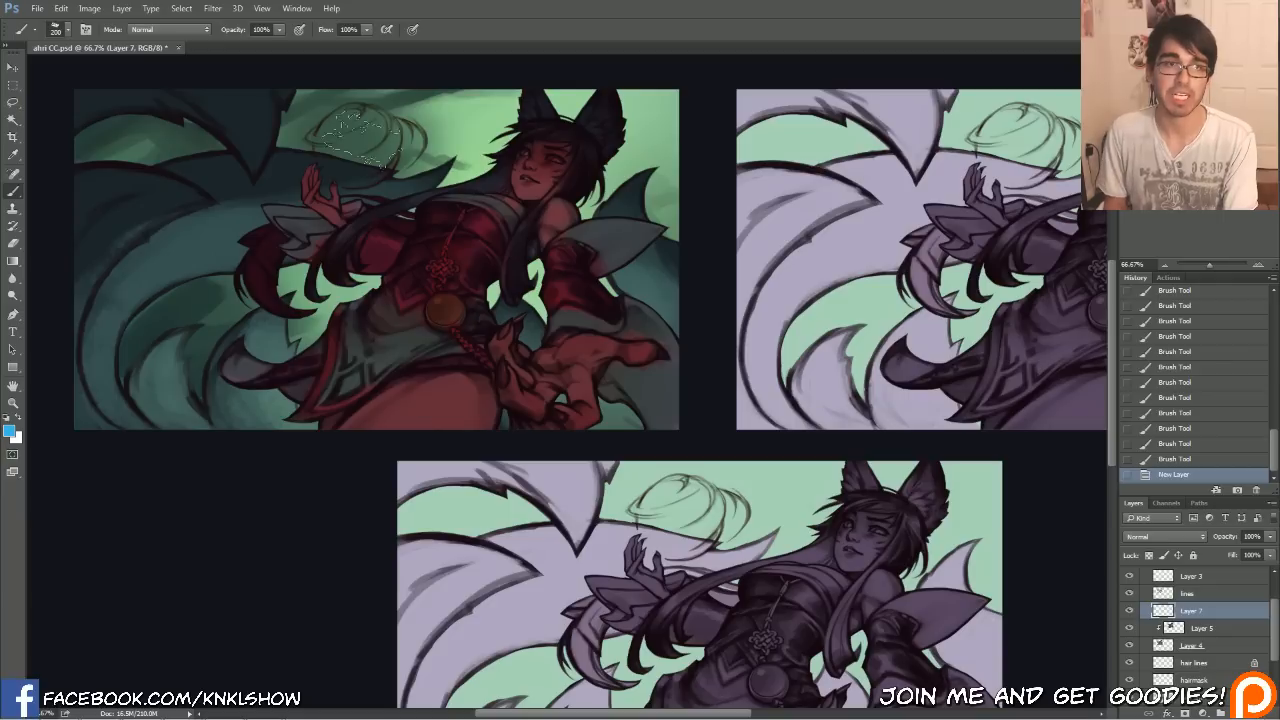
mouse_move(356, 135)
mouse_down()
mouse_move(372, 126)
mouse_move(370, 168)
mouse_move(345, 132)
mouse_move(364, 128)
mouse_up()
key(bracketleft)
mouse_move(360, 120)
mouse_down()
mouse_move(372, 160)
mouse_move(358, 172)
mouse_up()
key(bracketleft)
key(bracketleft)
key(bracketleft)
key(bracketleft)
mouse_move(398, 124)
mouse_down()
mouse_move(375, 176)
mouse_move(404, 160)
mouse_up()
drag(313, 136, 320, 146)
Paint a broad blue trail with a 100 px brush, sweeping from the orb behind the raised hand down across the tails.
key(bracketright)
key(bracketright)
key(bracketright)
key(bracketright)
drag(396, 165, 155, 395)
key(ctrl+z)
key(bracketleft)
key(bracketleft)
mouse_move(382, 163)
mouse_down()
mouse_move(215, 310)
mouse_move(195, 408)
mouse_up()
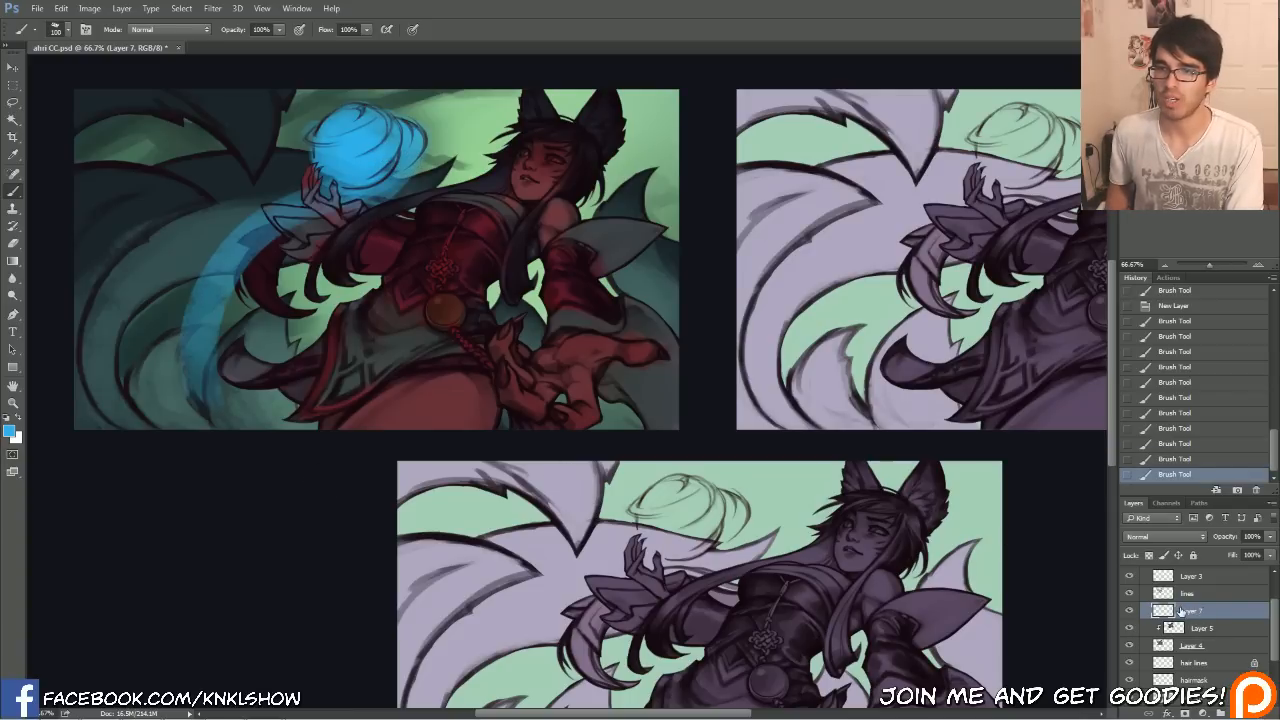
Reduce the brush and paint thinner blue wisps arcing over the upper tails and swirling around the orb.
key(bracketleft)
mouse_move(340, 160)
mouse_down()
mouse_move(268, 215)
mouse_move(312, 324)
mouse_up()
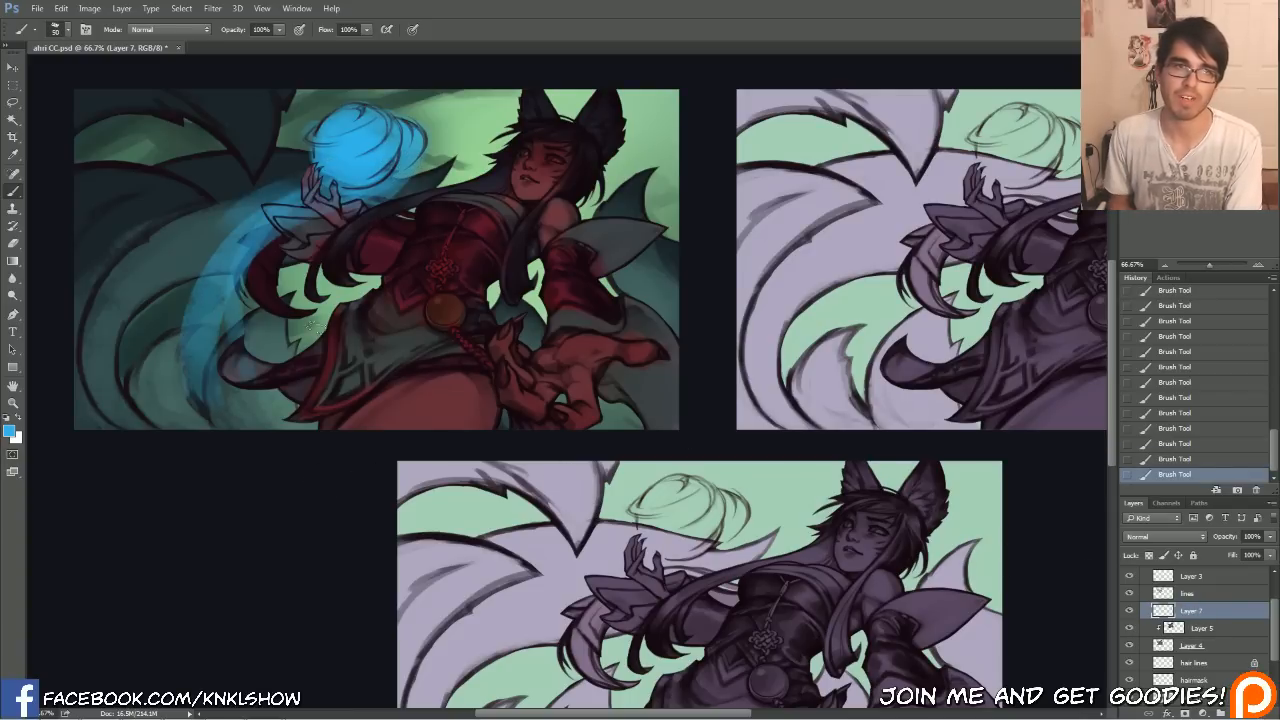
click(1175, 459)
drag(325, 168, 200, 200)
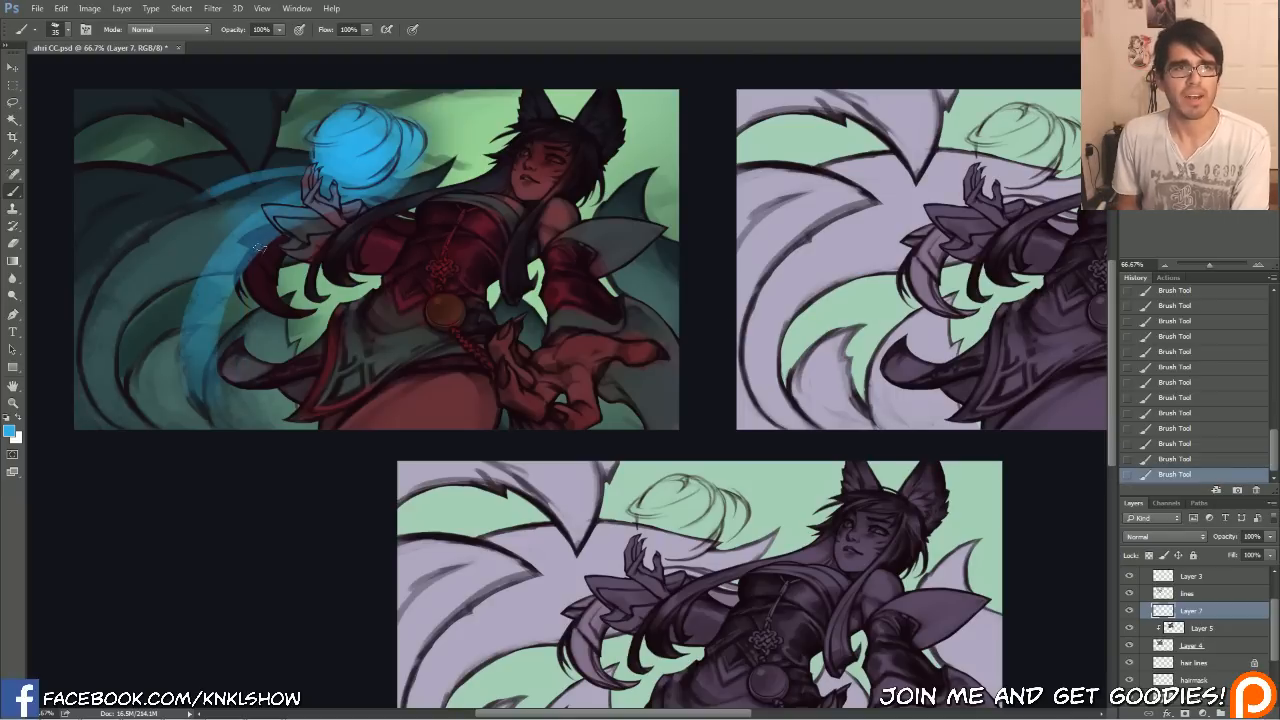
drag(303, 140, 268, 154)
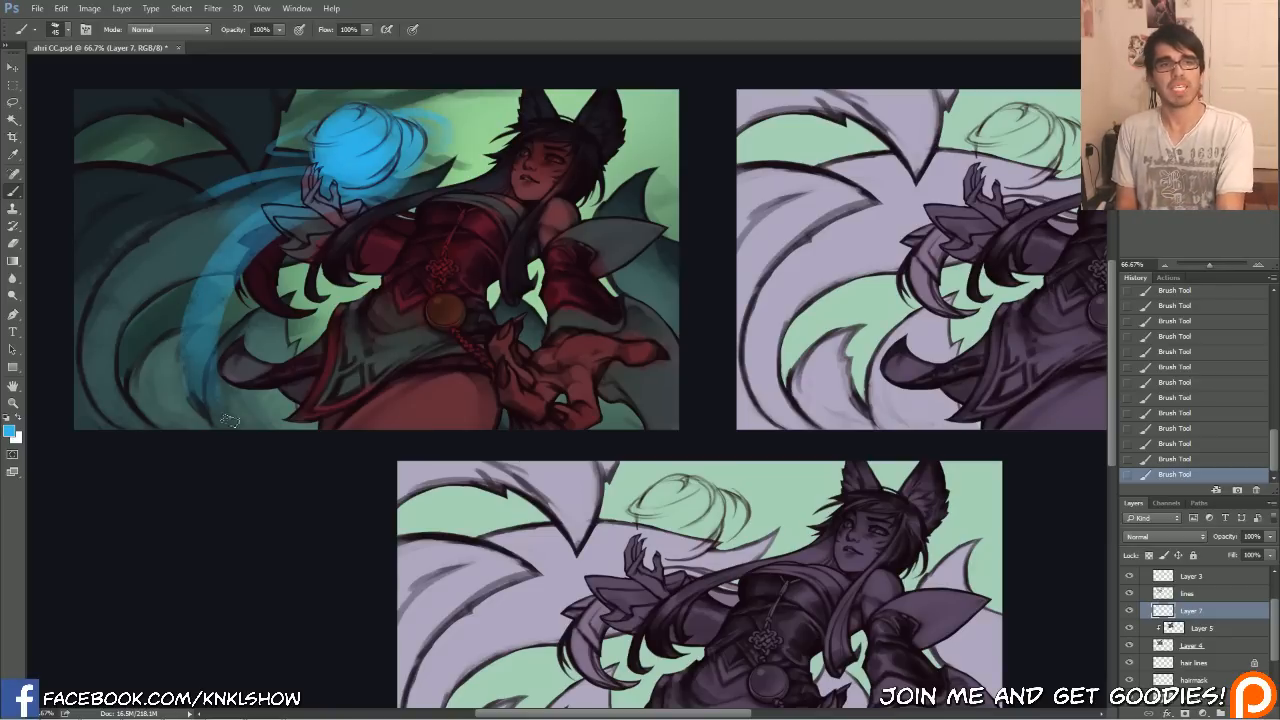
Erase parts of the blue trail and wisps over the tails to thin and soften them.
key(e)
mouse_move(207, 390)
mouse_down()
mouse_move(200, 300)
mouse_move(270, 235)
mouse_up()
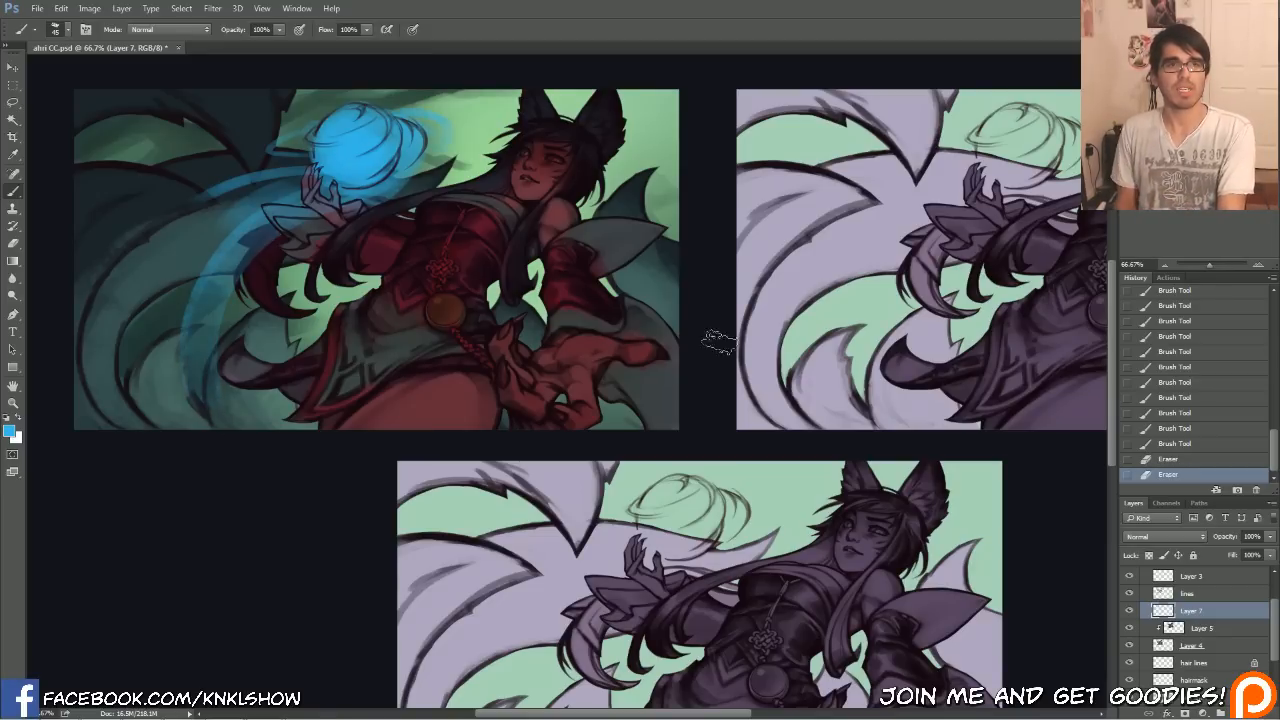
mouse_move(215, 193)
mouse_down()
mouse_move(268, 174)
mouse_move(211, 190)
mouse_move(273, 140)
mouse_up()
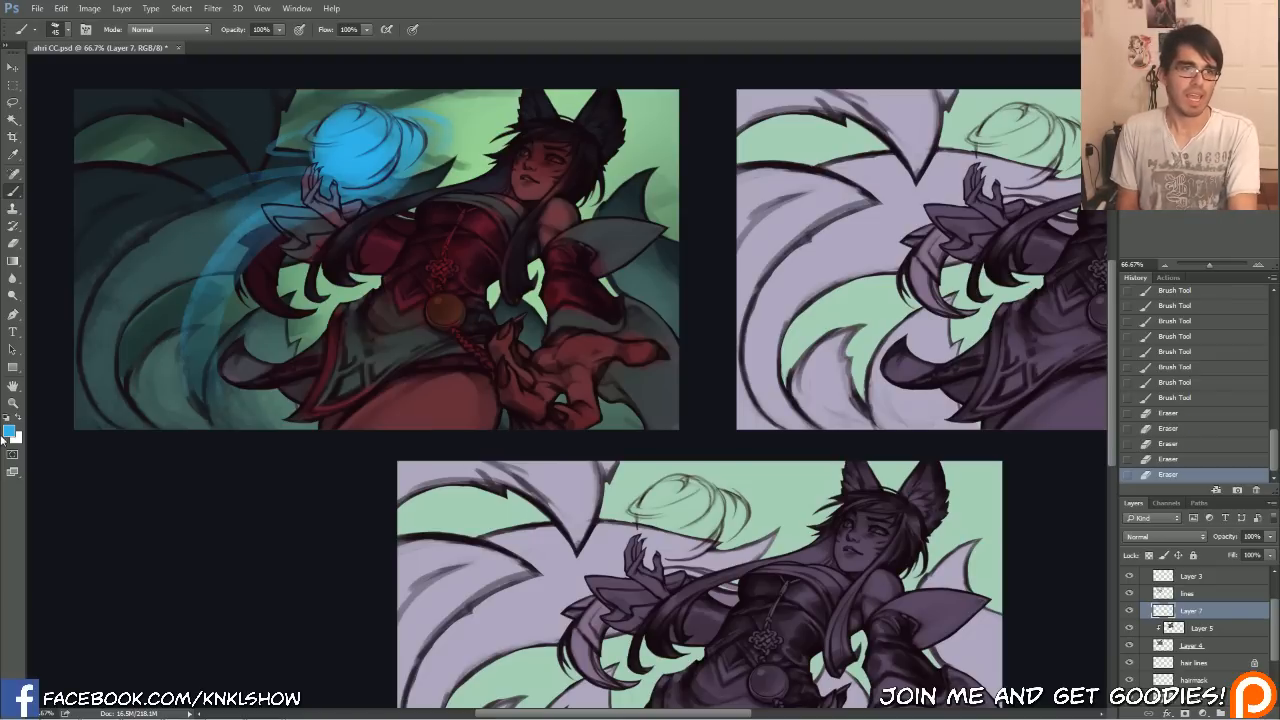
Choose a pale cyan and paint glowing highlights in the orb and along its trail with progressively smaller brushes.
click(8, 433)
drag(668, 411, 663, 404)
drag(786, 472, 788, 475)
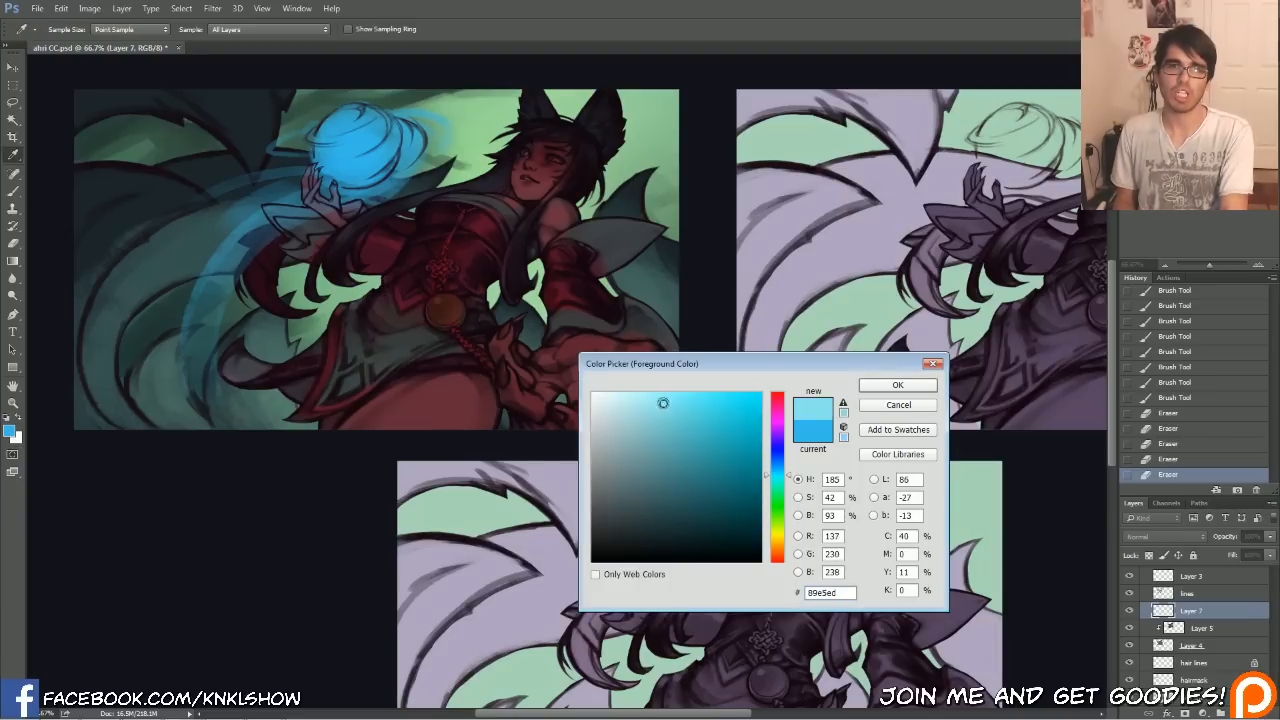
key(Return)
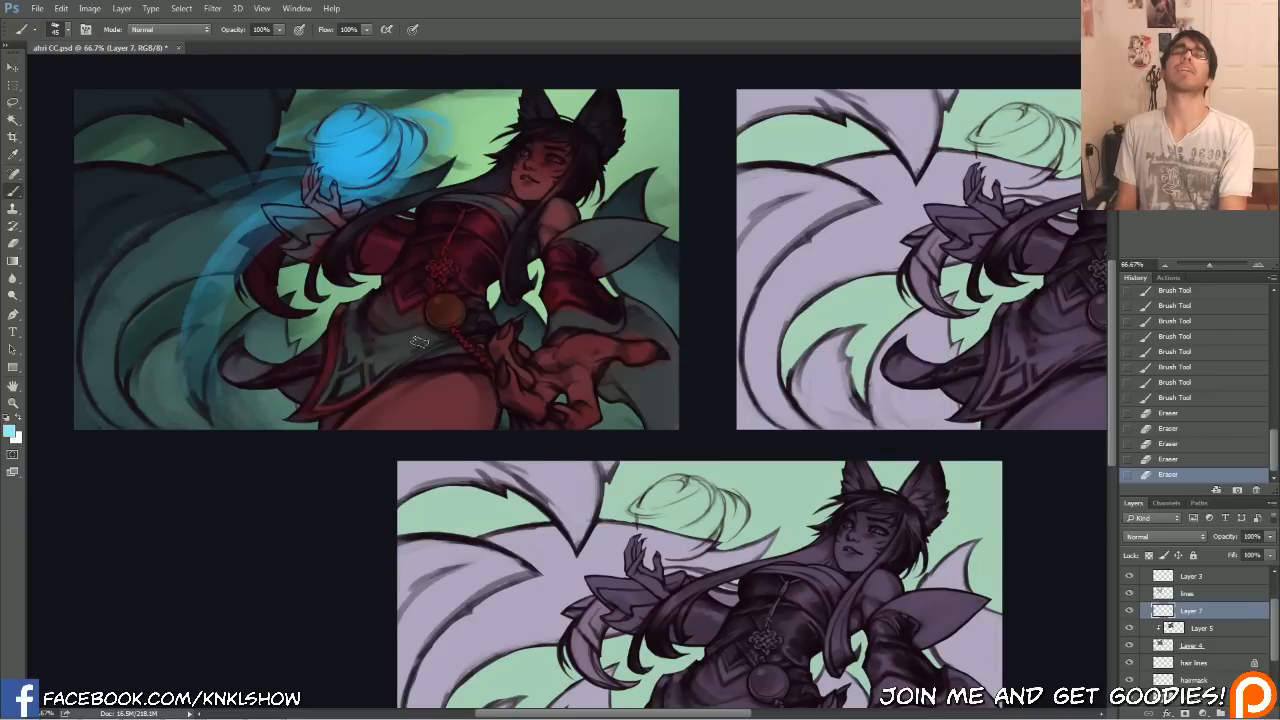
mouse_move(355, 140)
mouse_down()
mouse_move(388, 136)
mouse_move(372, 149)
mouse_move(362, 130)
mouse_move(316, 142)
mouse_move(381, 135)
mouse_move(376, 152)
mouse_move(358, 138)
mouse_move(328, 145)
mouse_move(333, 160)
mouse_move(353, 130)
mouse_move(378, 150)
mouse_move(368, 165)
mouse_move(383, 113)
mouse_move(358, 158)
mouse_up()
key(bracketleft)
key(bracketleft)
key(bracketleft)
key(bracketleft)
alt+click(356, 152)
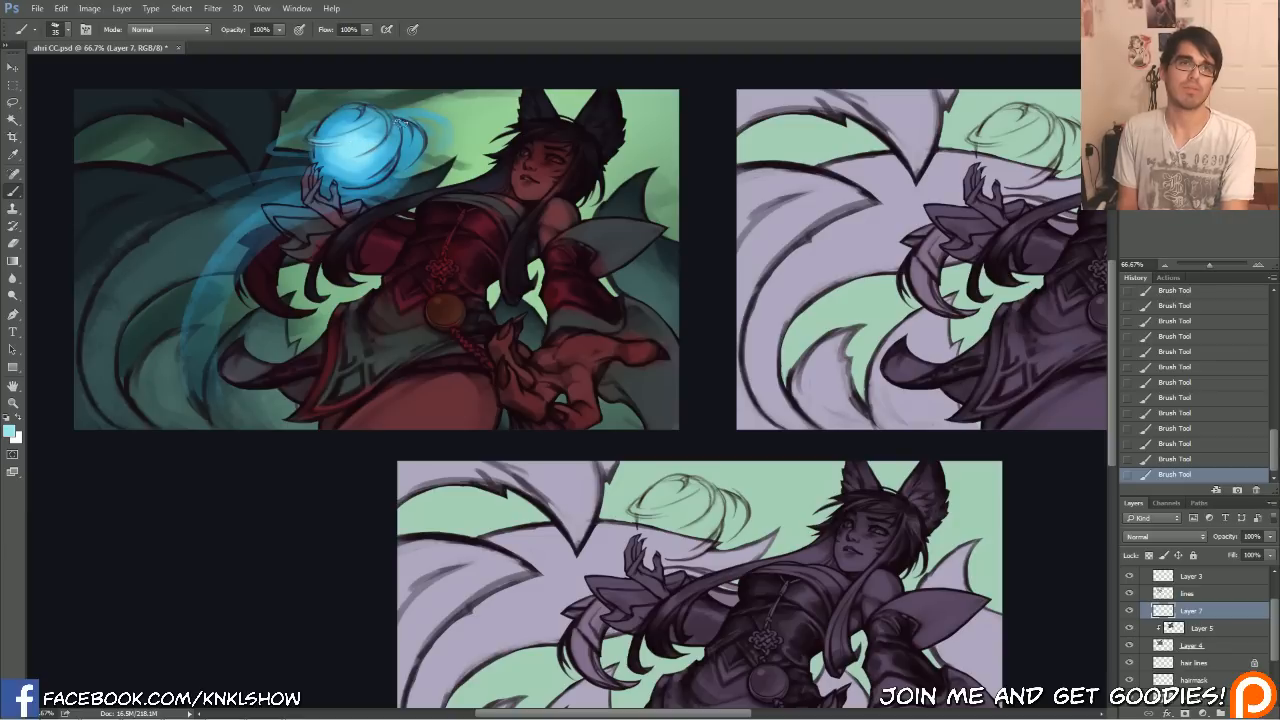
key(bracketleft)
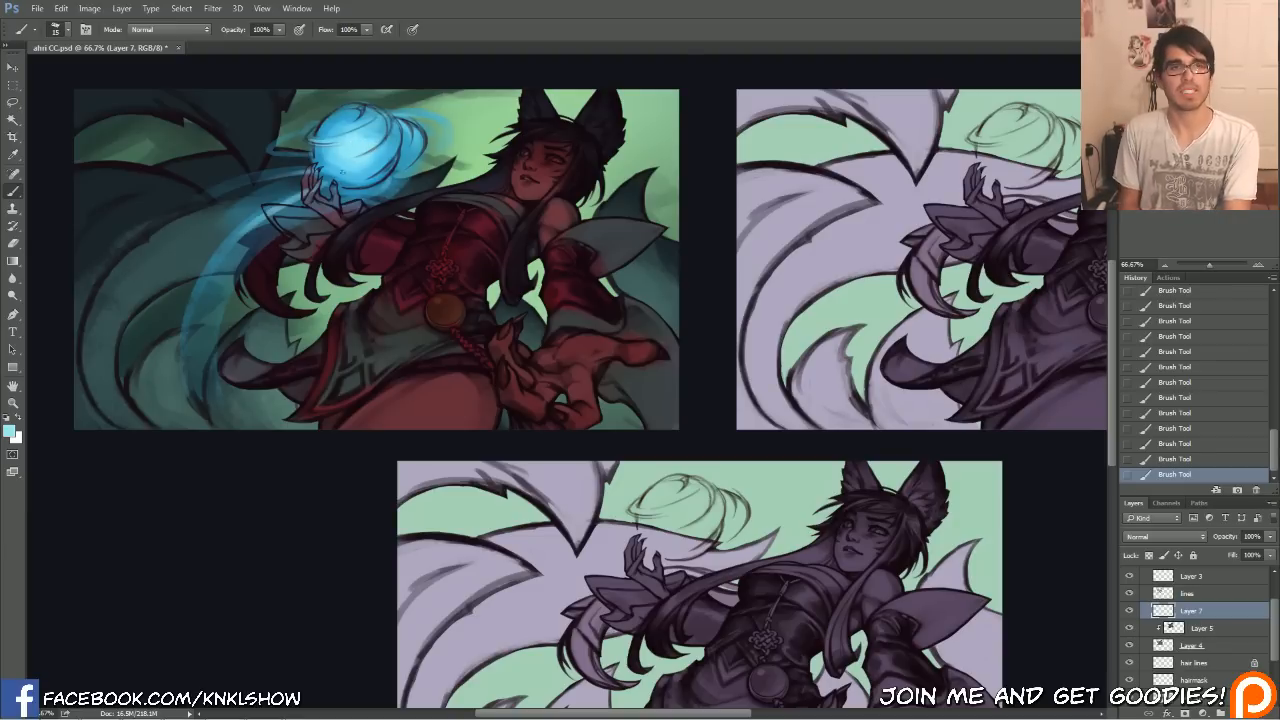
Choose a deep blue (#15458c) and paint a darker glow around the orb with a 100 px brush.
click(10, 430)
mouse_move(790, 475)
mouse_down()
mouse_move(723, 420)
mouse_move(725, 435)
mouse_move(790, 463)
mouse_up()
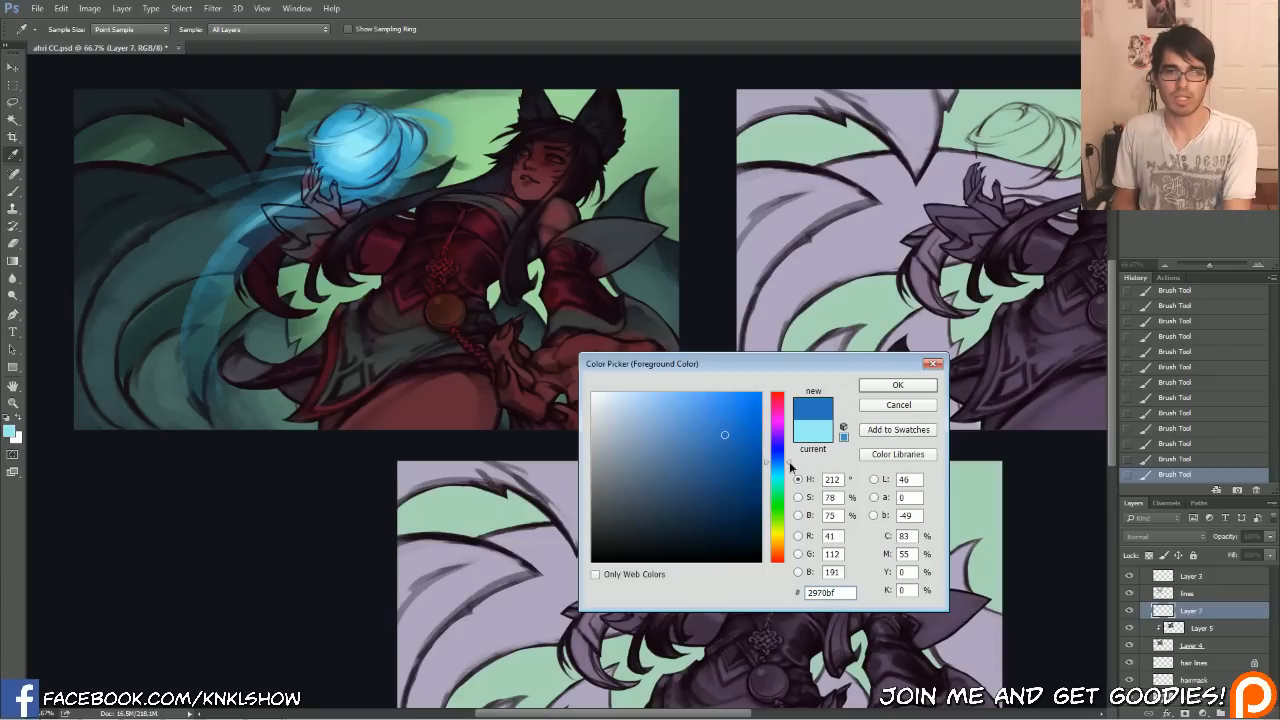
click(897, 385)
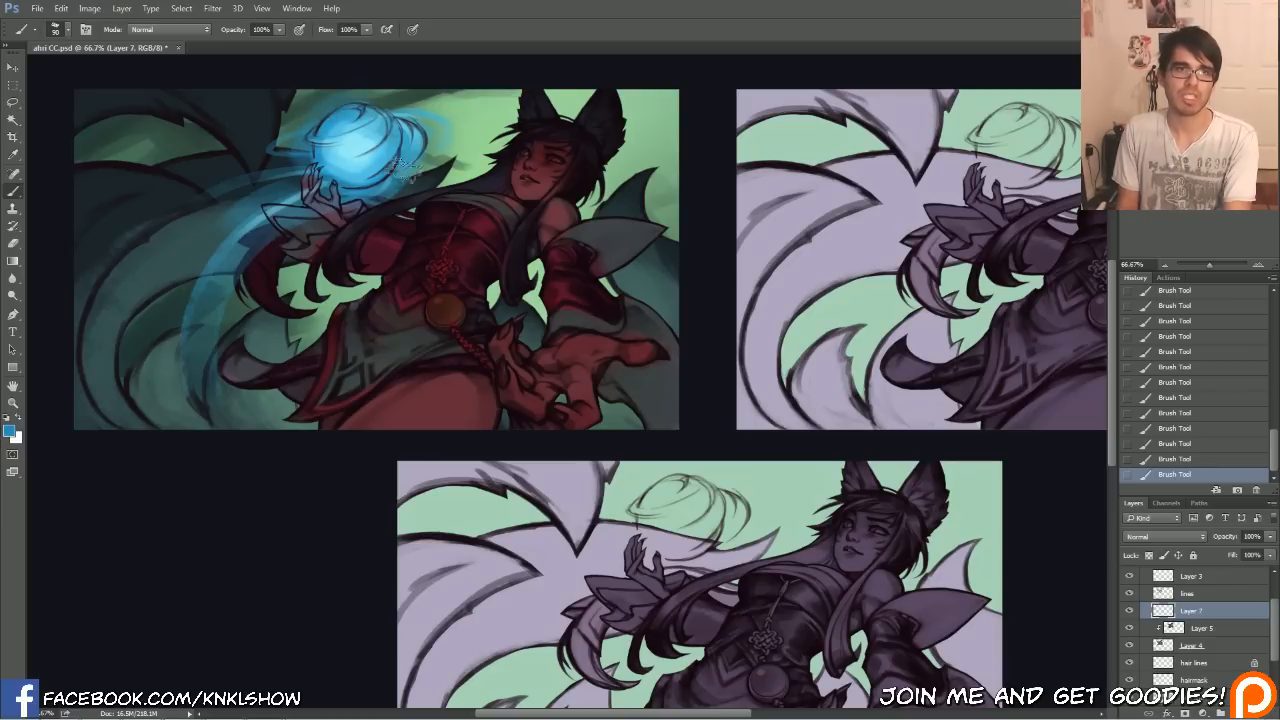
click(9, 431)
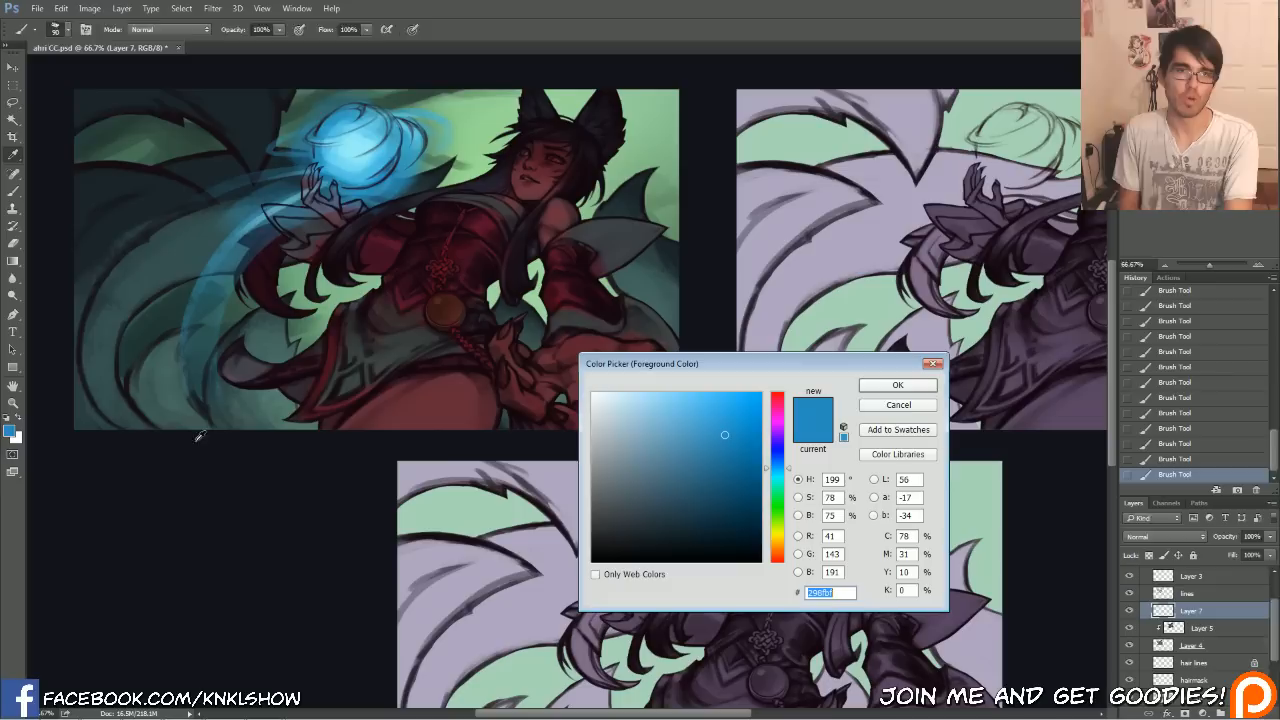
drag(787, 467, 787, 460)
click(731, 471)
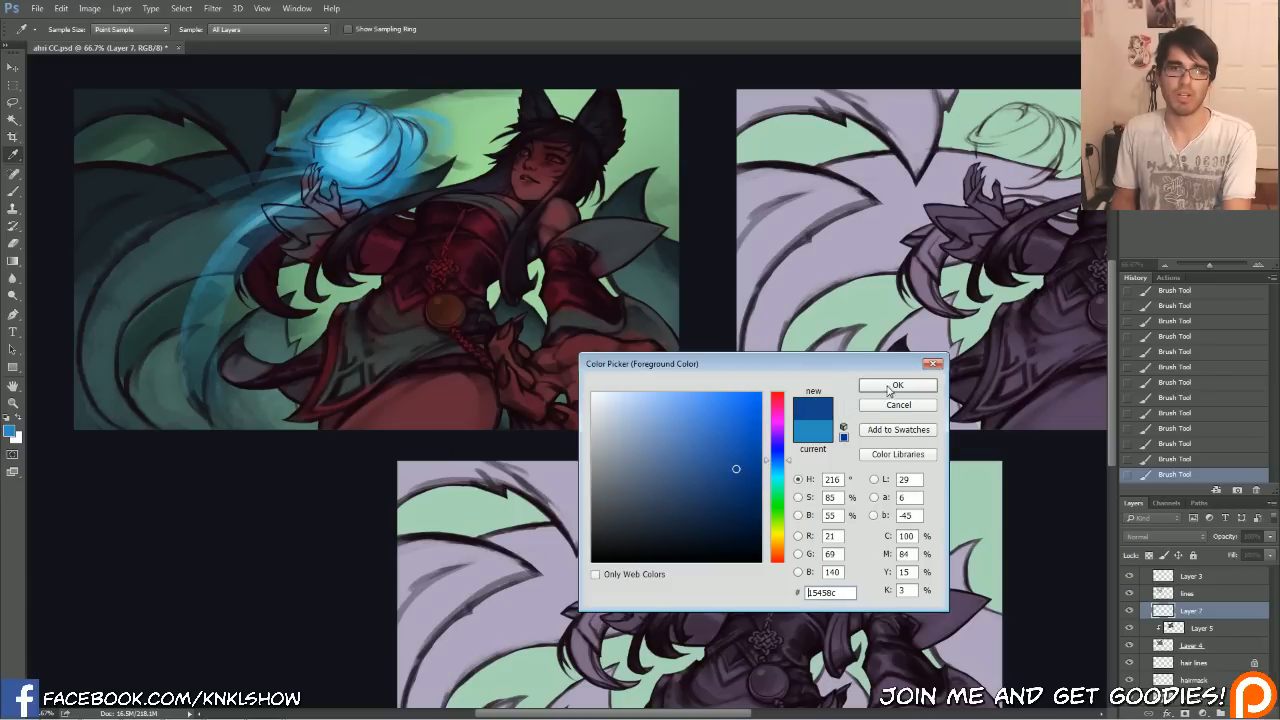
click(897, 385)
key(bracketright)
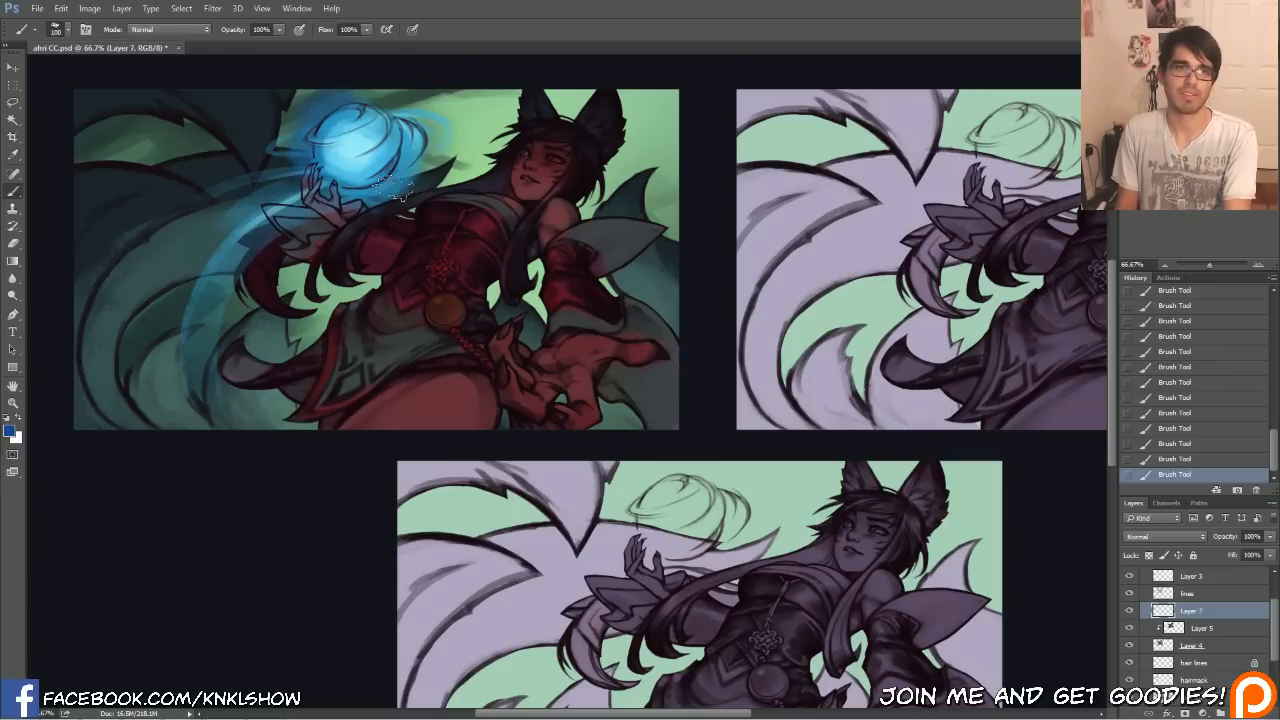
mouse_move(410, 188)
mouse_down()
mouse_move(304, 161)
mouse_move(323, 134)
mouse_up()
key(bracketleft)
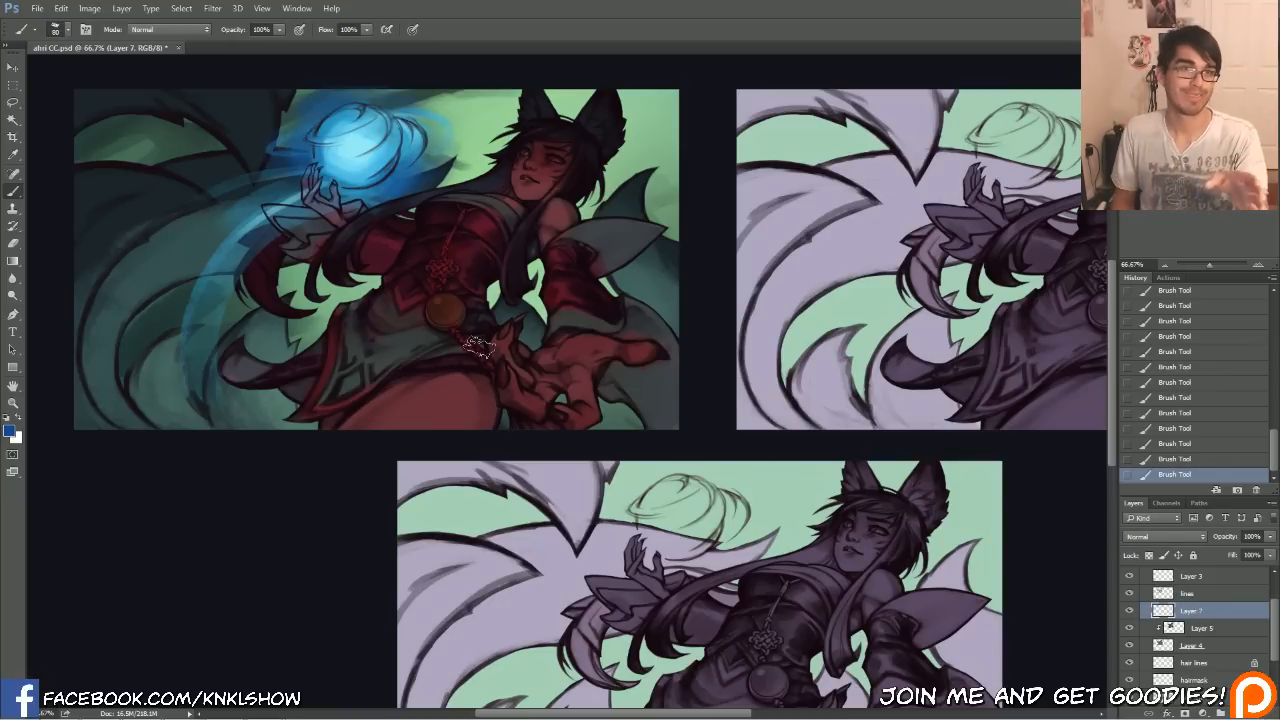
On the BG layer, darken the background around the orb with a large soft round brush, and undo the last stroke.
scroll(1276, 650, down, 3)
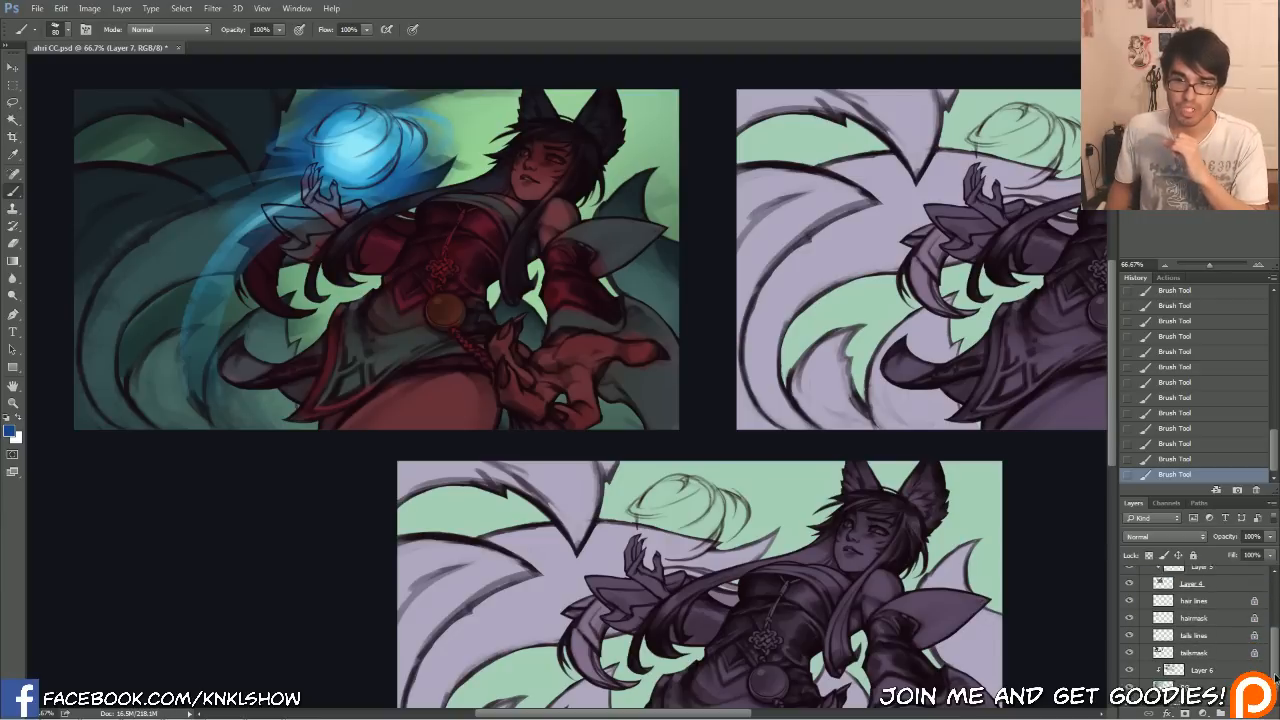
click(1185, 679)
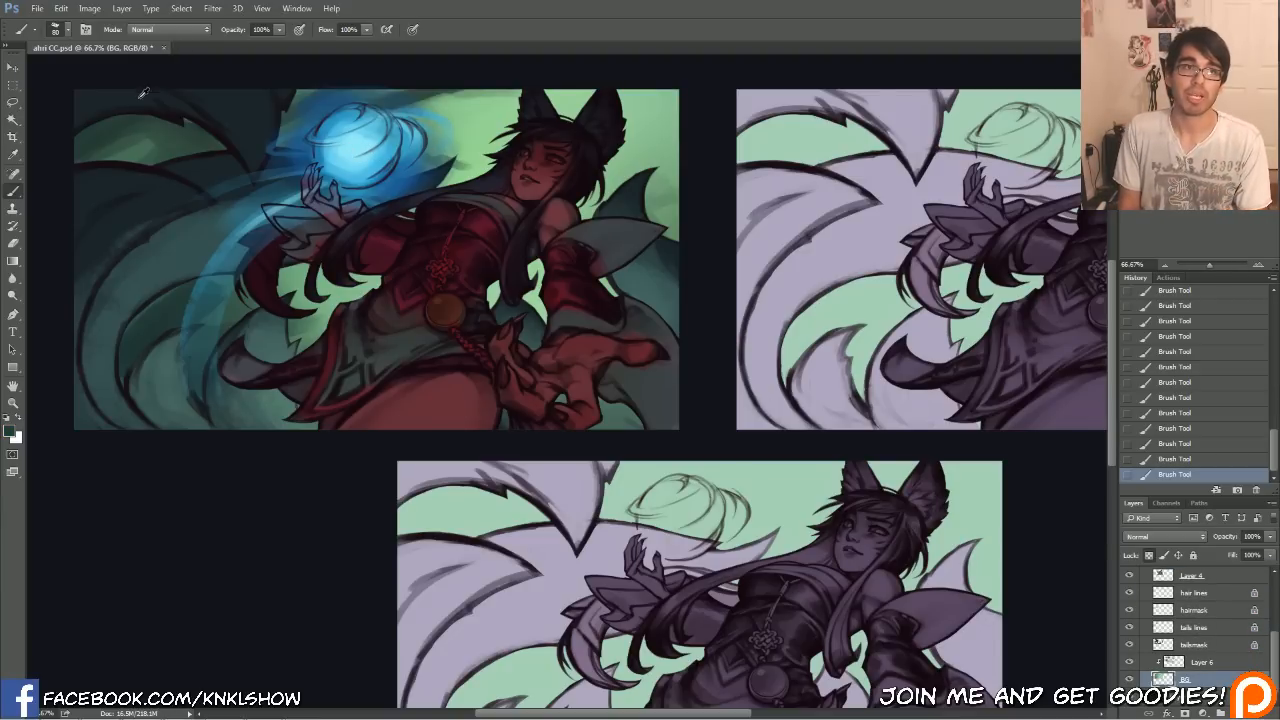
right_click(266, 170)
click(348, 300)
key(Return)
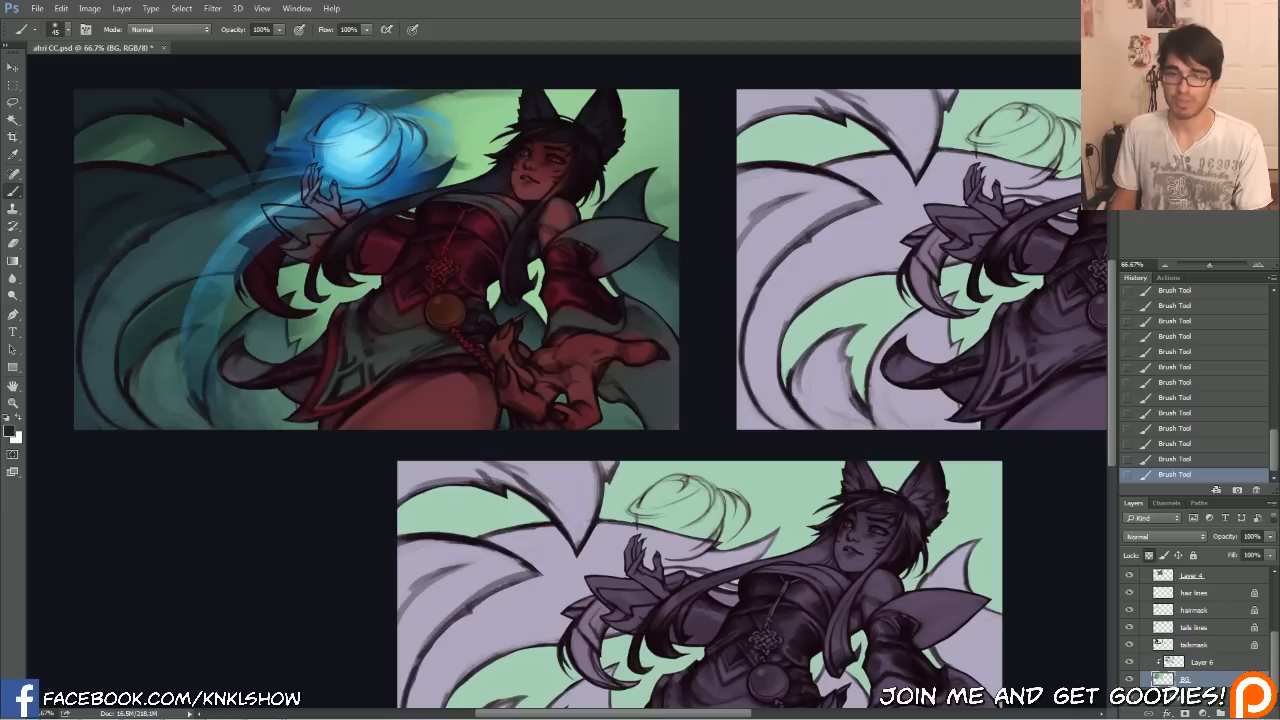
key(bracketright)
key(bracketright)
key(bracketright)
key(bracketright)
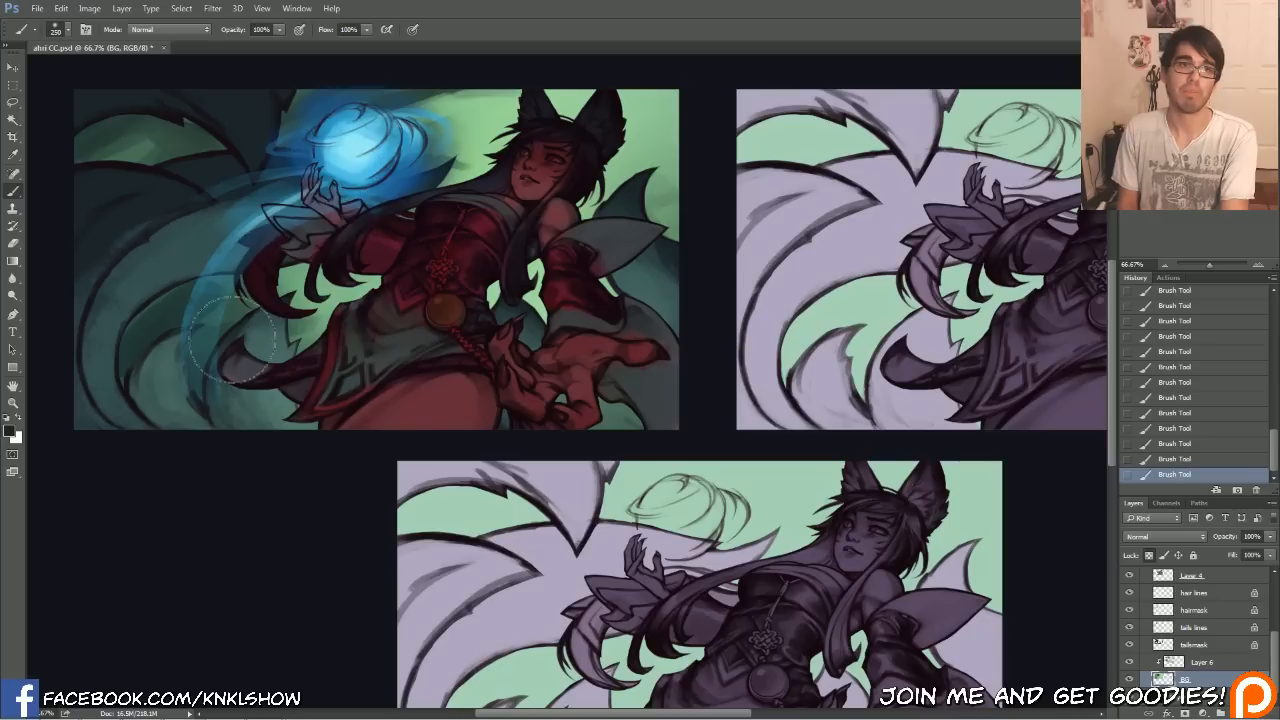
key(bracketright)
key(bracketright)
key(bracketright)
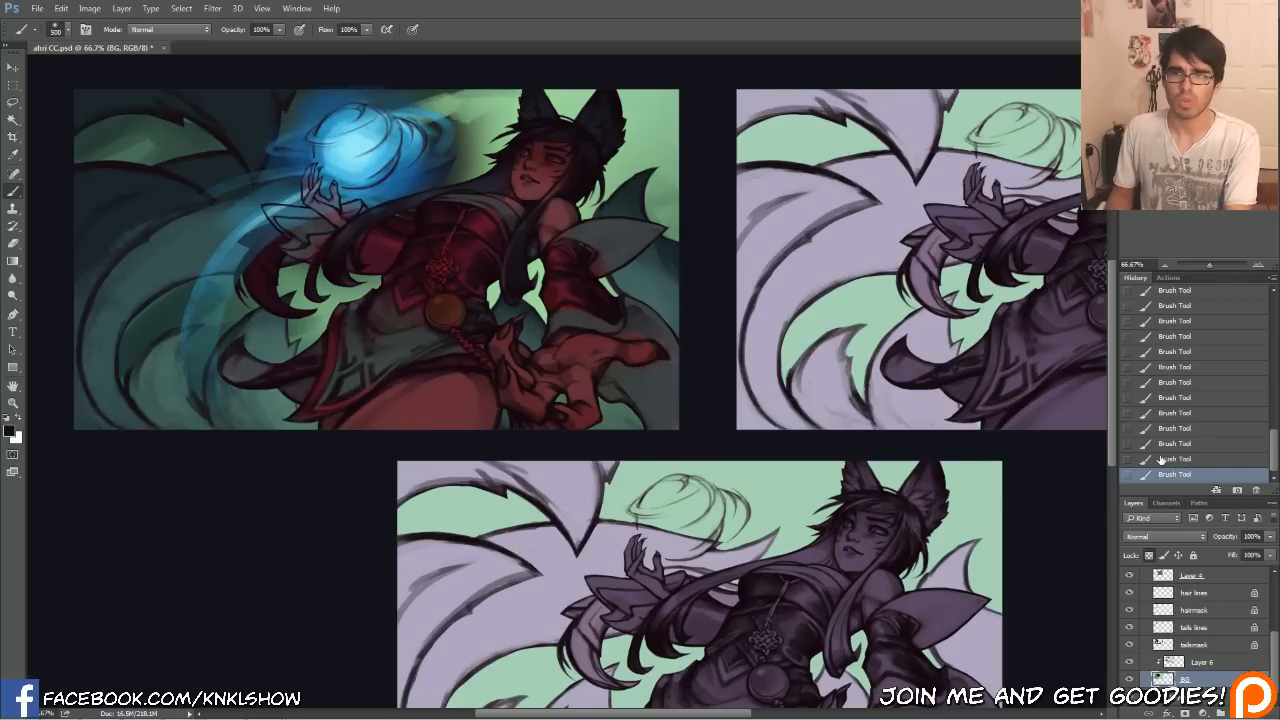
key(ctrl+z)
On Layer 6, softly darken the area around the orb and blend a sampled light green behind the head, enlarging the brush to 700 px.
click(1203, 662)
mouse_move(420, 200)
mouse_down()
mouse_move(323, 114)
mouse_move(350, 155)
mouse_up()
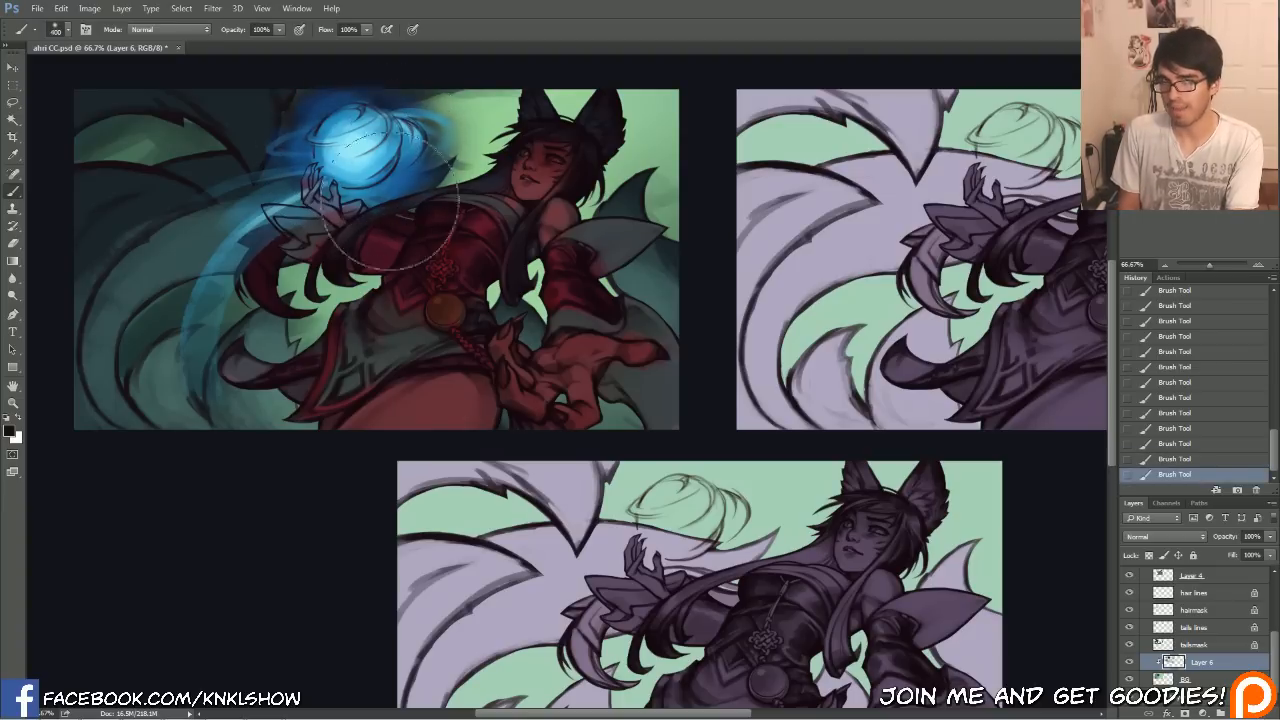
key(bracketright)
key(bracketright)
key(bracketright)
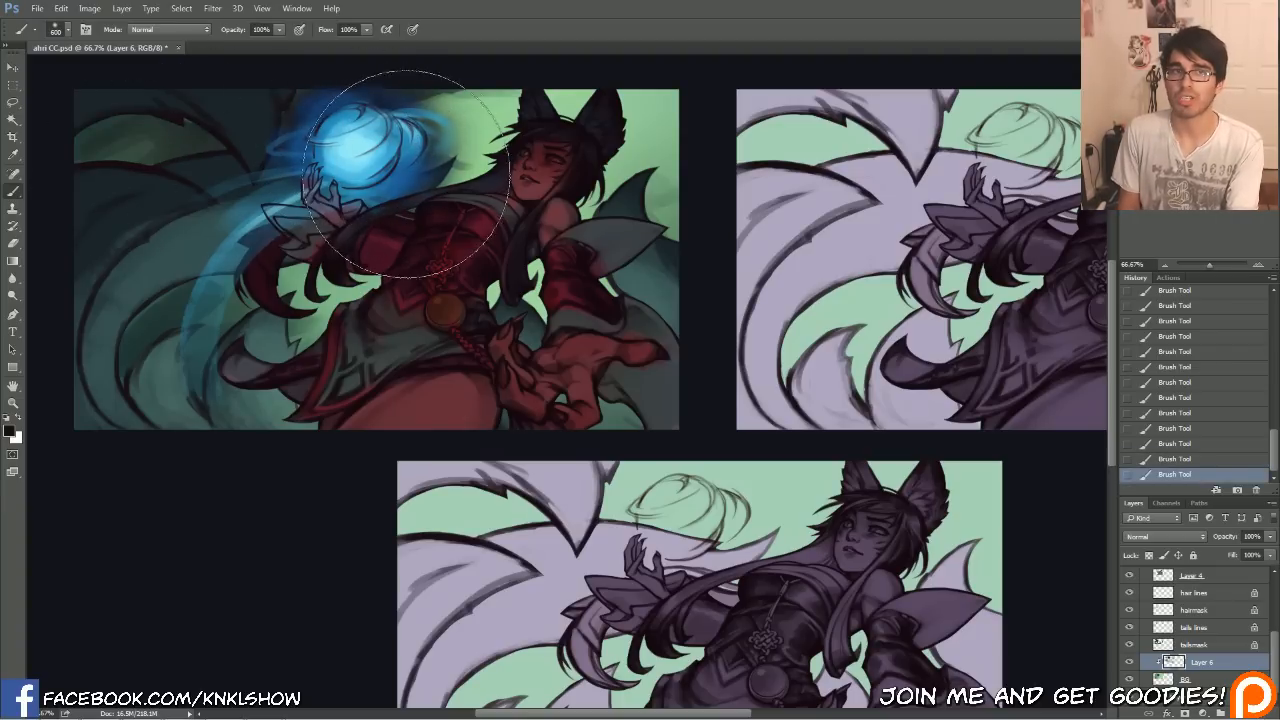
alt+click(197, 315)
mouse_move(431, 149)
mouse_down()
mouse_move(460, 136)
mouse_move(586, 172)
mouse_move(627, 207)
mouse_up()
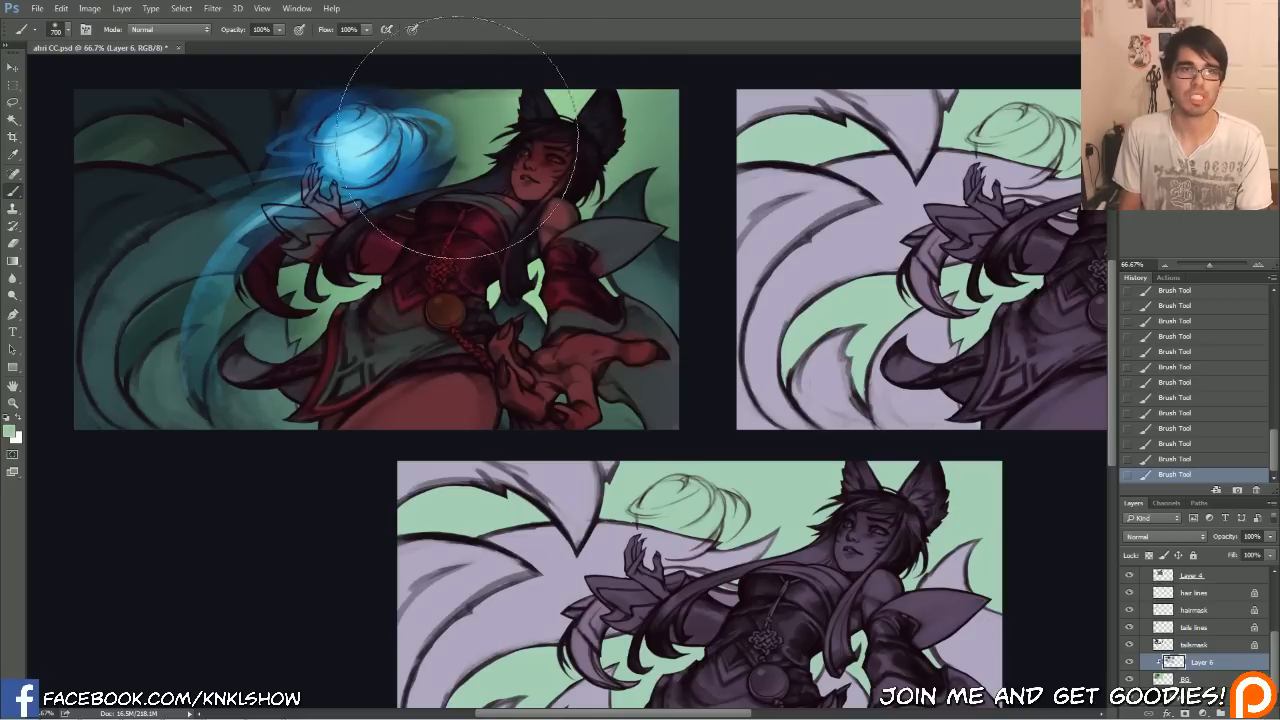
Toggle layer visibility to identify the orb's line layer, and lock the transparent pixels of Layer 3.
scroll(1230, 643, up, 3)
click(1140, 621)
click(1129, 623)
click(1129, 623)
click(1188, 606)
click(1130, 603)
click(1130, 603)
click(1149, 556)
Recolour the orb's lines on Layer 3 with deep blue (#164188) and a soft 175 px brush.
key(ctrl+plus)
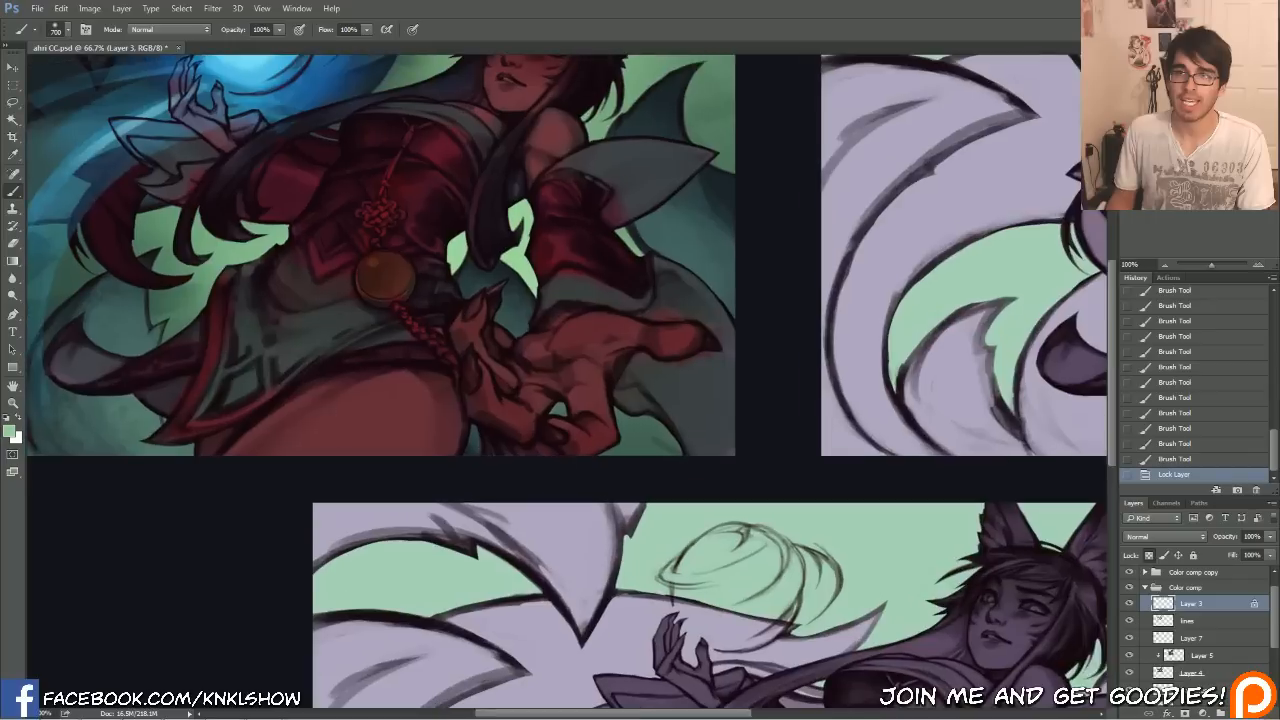
drag(620, 130, 760, 315)
click(11, 429)
click(777, 460)
click(736, 505)
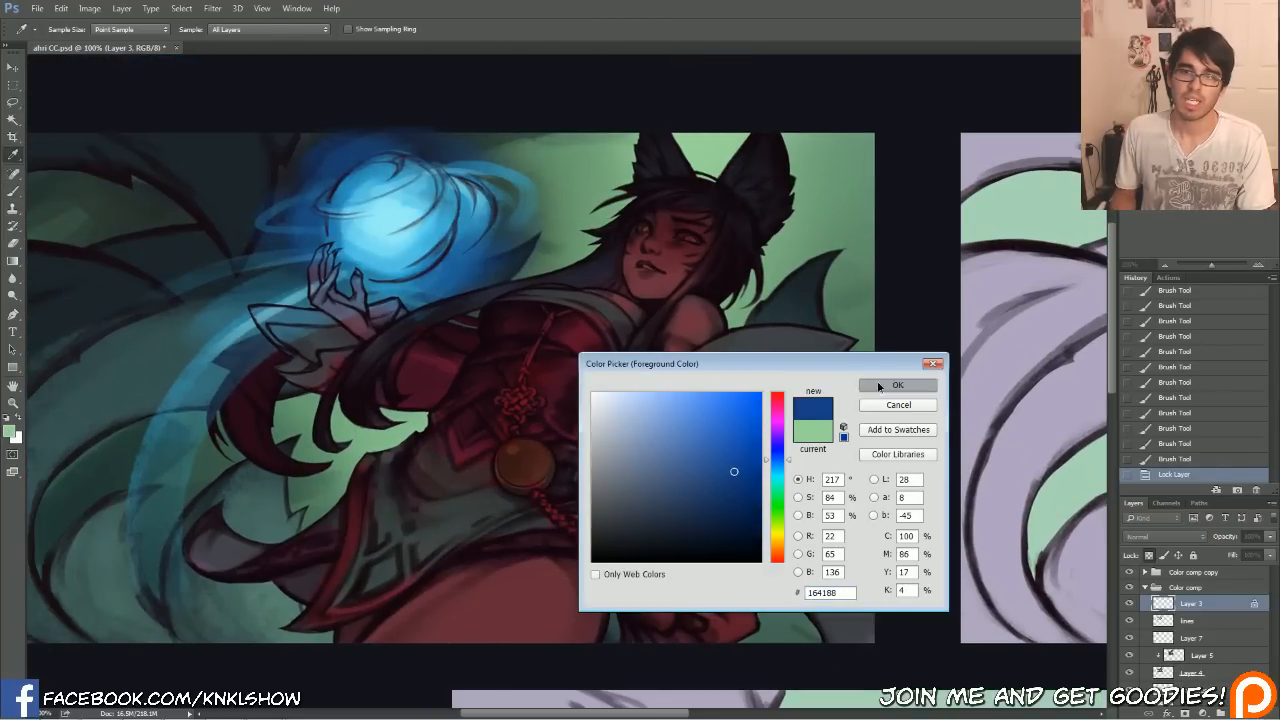
click(897, 385)
key(b)
key(bracketleft)
key(bracketleft)
key(bracketleft)
key(bracketleft)
key(bracketleft)
key(bracketleft)
key(bracketleft)
mouse_move(430, 260)
mouse_down()
mouse_move(418, 205)
mouse_move(403, 220)
mouse_move(400, 205)
mouse_up()
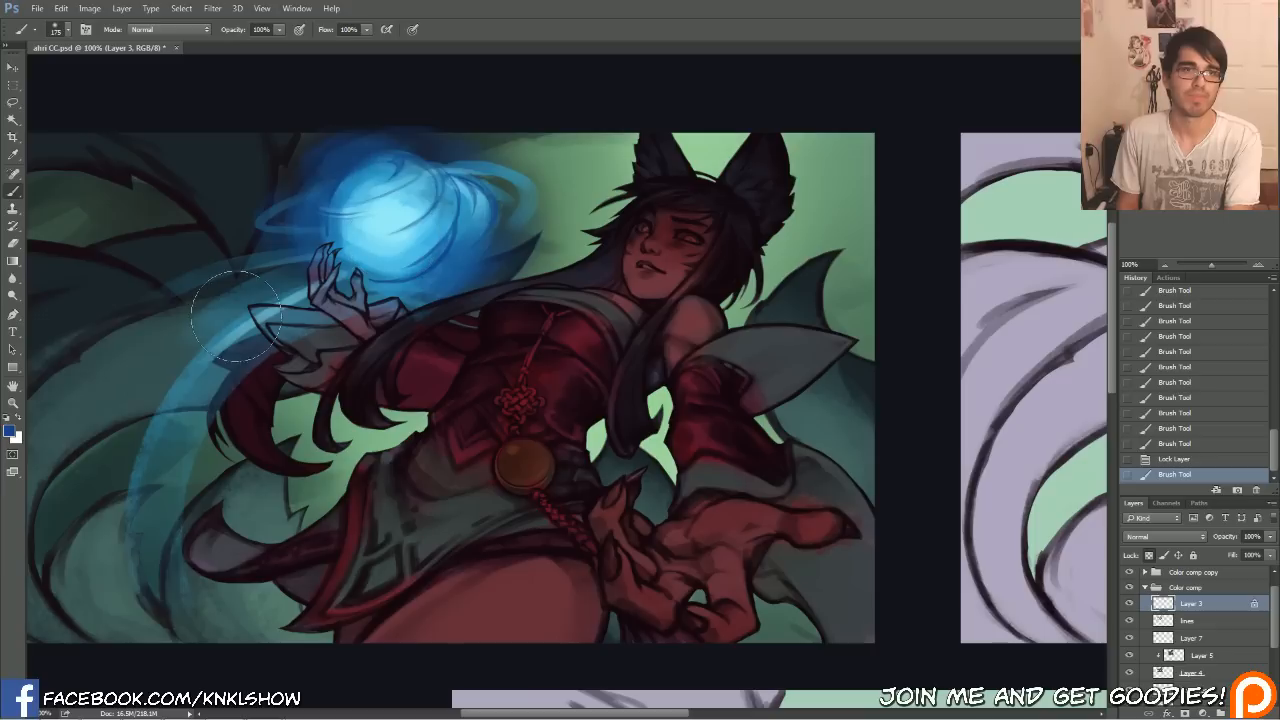
Darken the orb's lines by painting over them with navy blue (#102d5d).
click(10, 432)
click(737, 490)
click(897, 385)
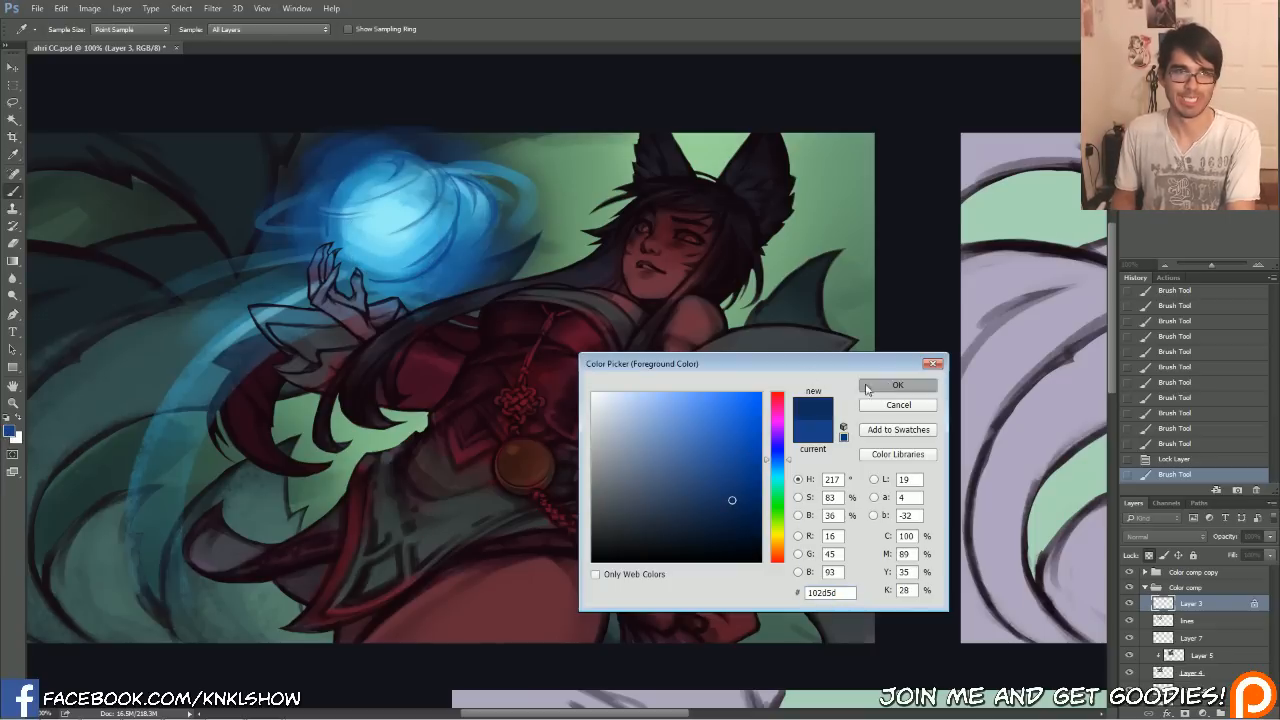
drag(382, 205, 388, 240)
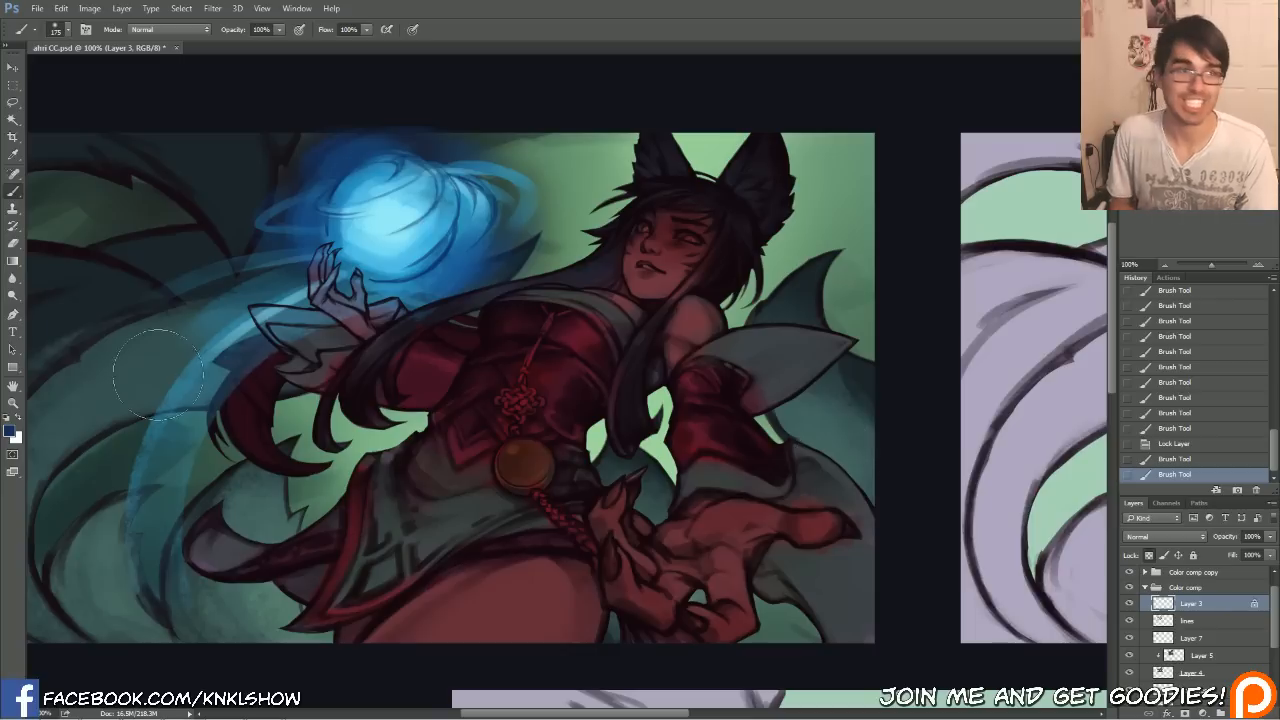
Compare the orb with its line layer hidden and shown, and repaint the central lines in lighter blue (#1a4792), reducing the brush to 150 px.
click(11, 433)
click(739, 483)
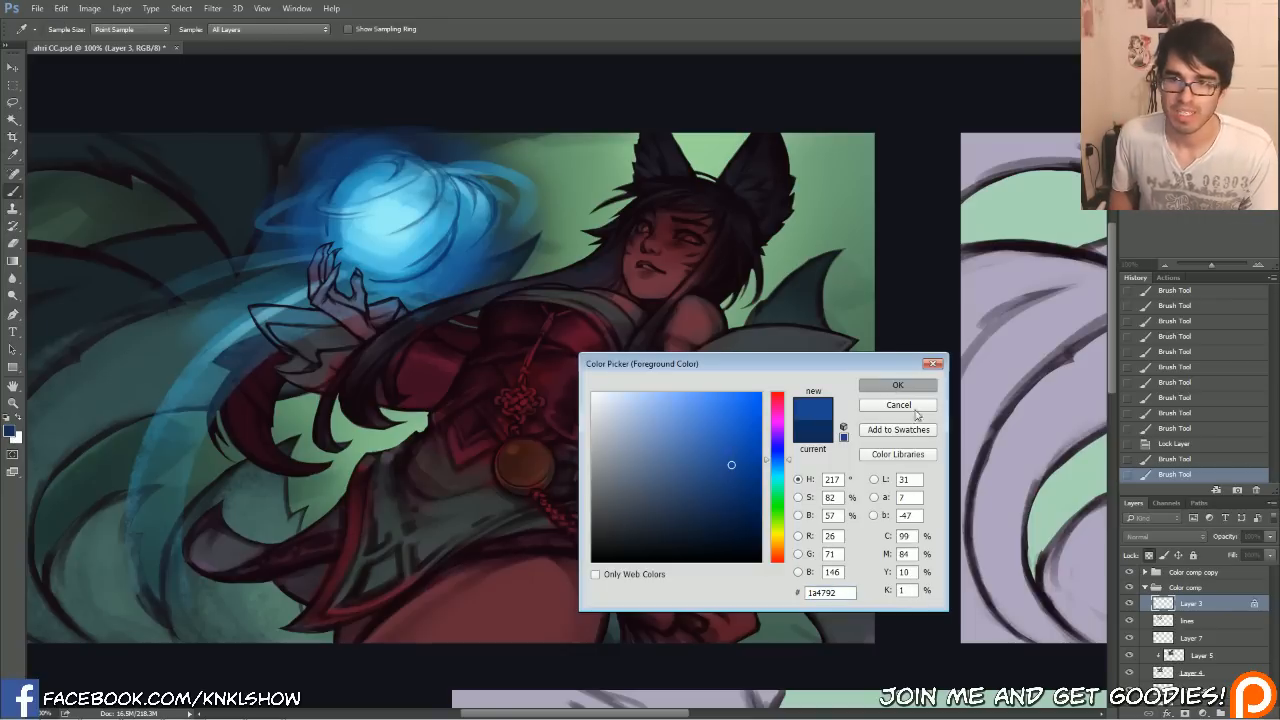
click(893, 388)
click(1129, 605)
click(1129, 605)
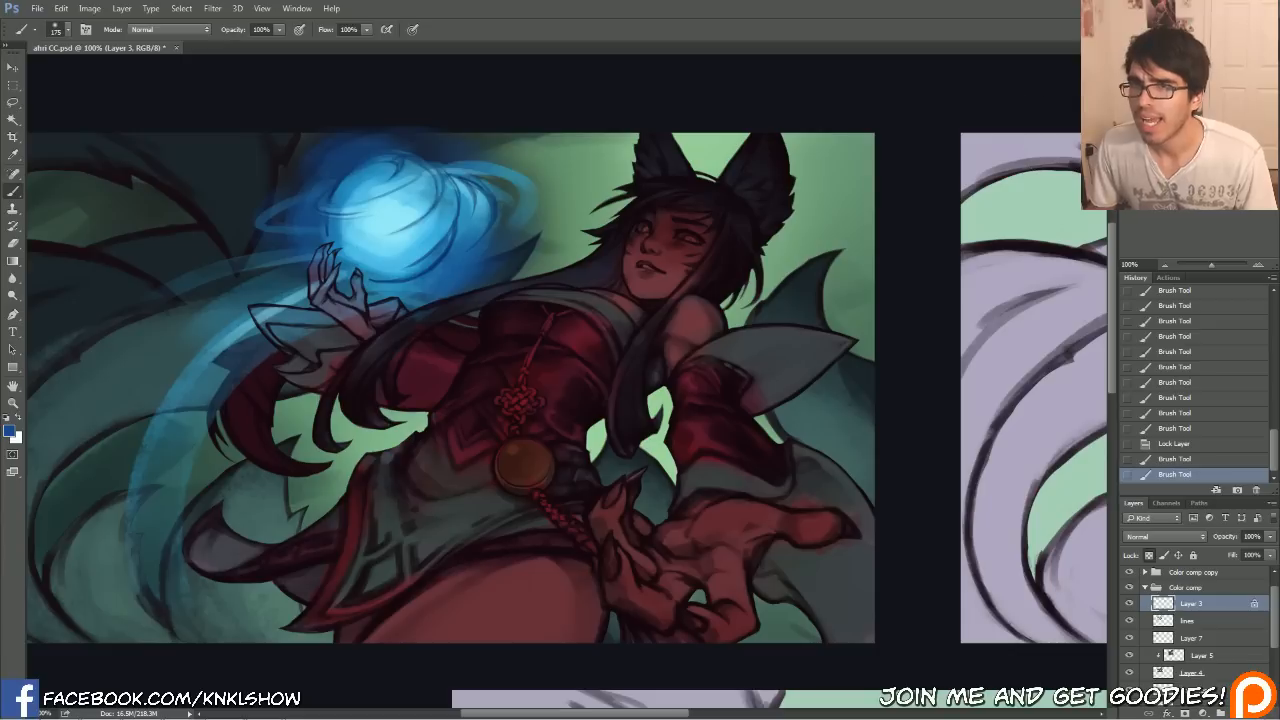
drag(382, 224, 374, 212)
key([)
click(400, 228)
scroll(1220, 635, down, 3)
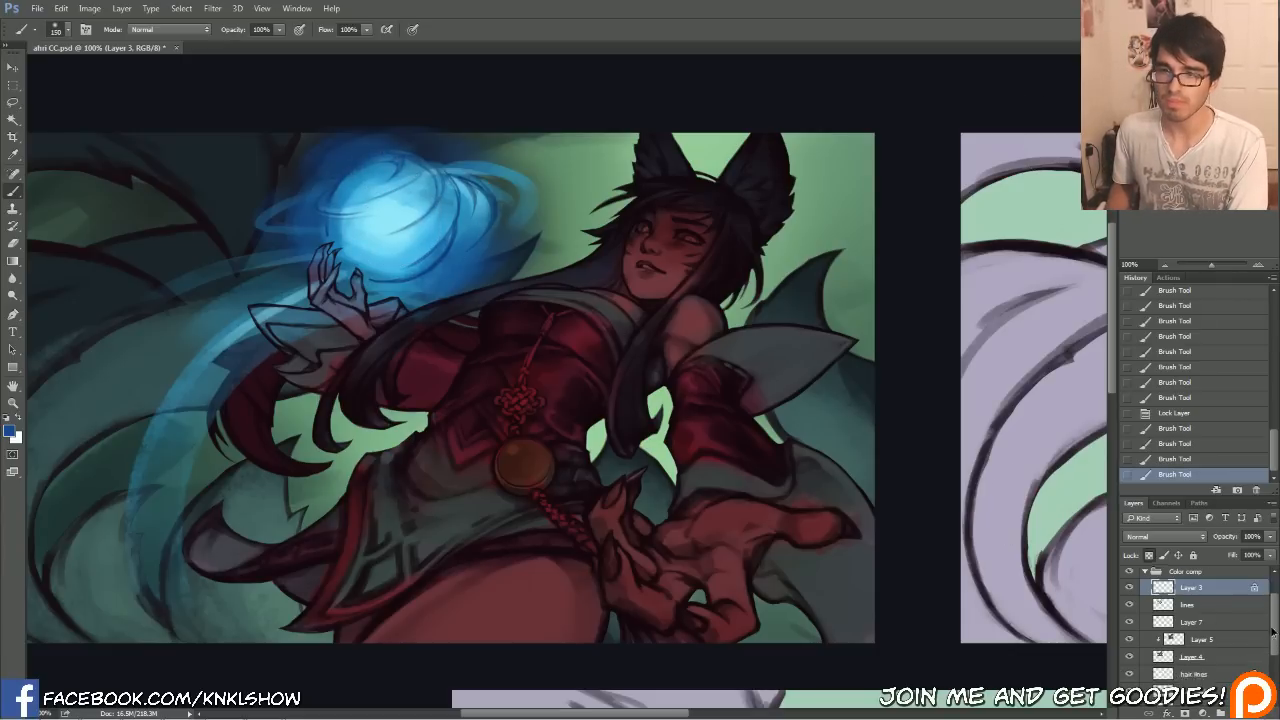
Select Layer 7, sample the orb's light blue, lighten it to near-white and paint a glowing core in the orb's centre with an enlarged brush.
click(1218, 648)
mouse_move(1270, 653)
mouse_down()
mouse_move(1274, 667)
mouse_move(1267, 642)
mouse_up()
click(1200, 611)
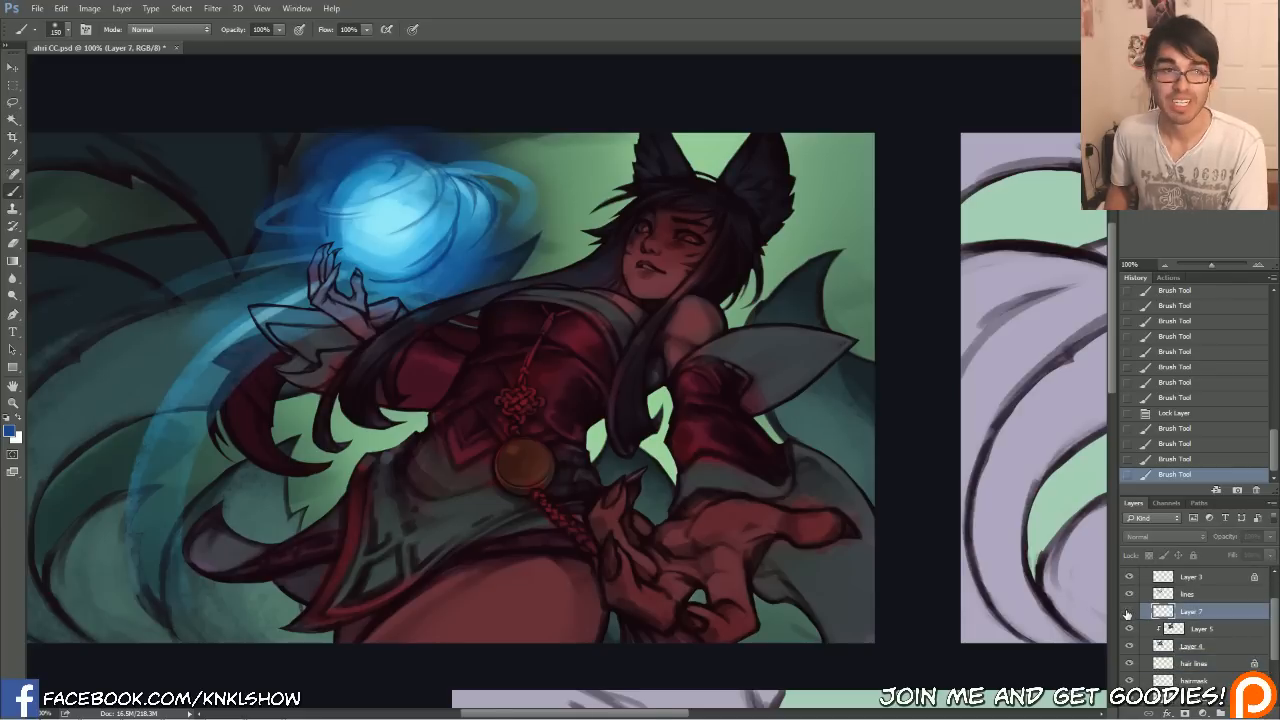
alt+click(380, 211)
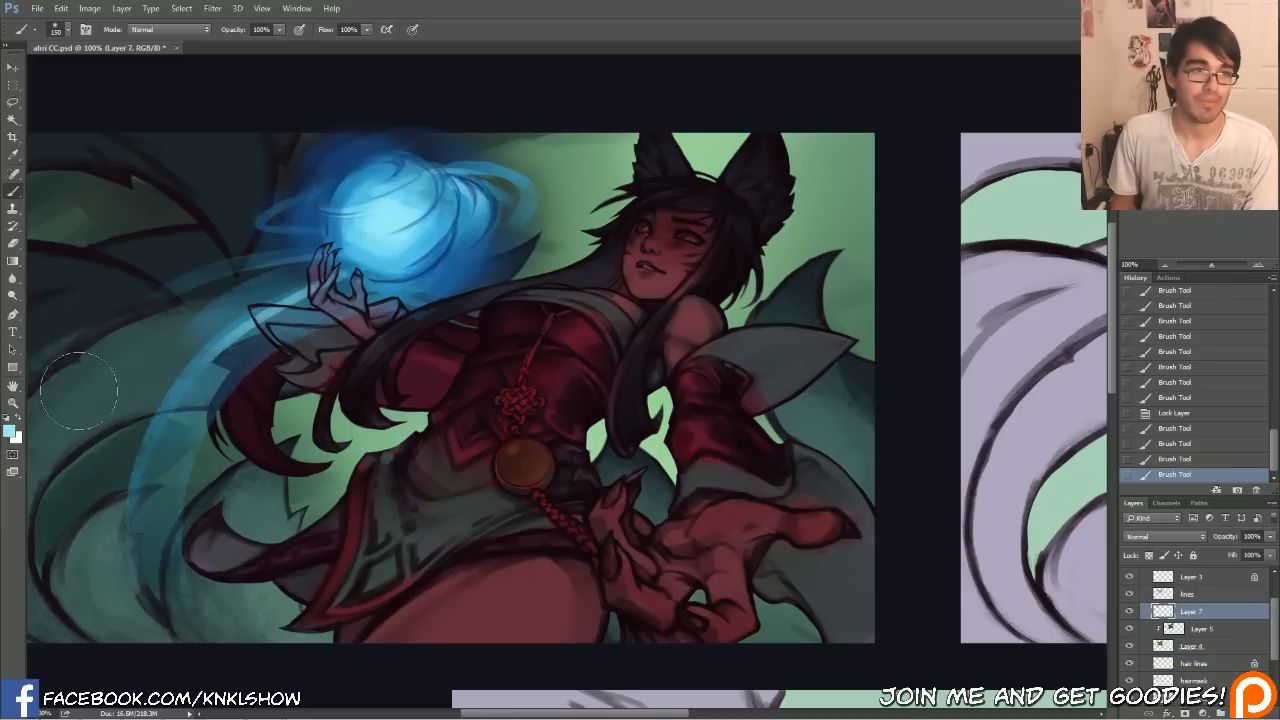
click(10, 431)
click(790, 487)
drag(622, 408, 614, 395)
click(870, 387)
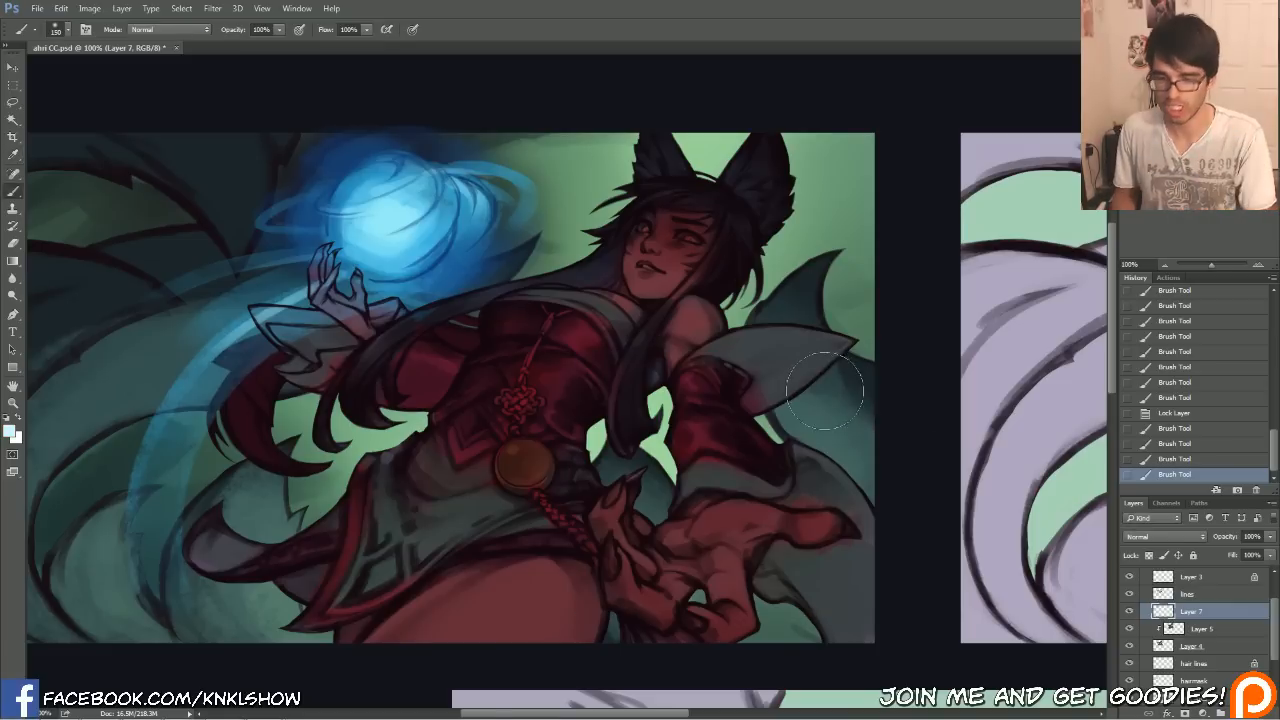
key(bracketright)
key(bracketright)
key(bracketright)
key(bracketright)
key(bracketright)
drag(391, 222, 394, 216)
Sample the orb's dark blue, shift it to bright cyan and paint over the upper part of the orb with a 200 px brush.
alt+click(348, 163)
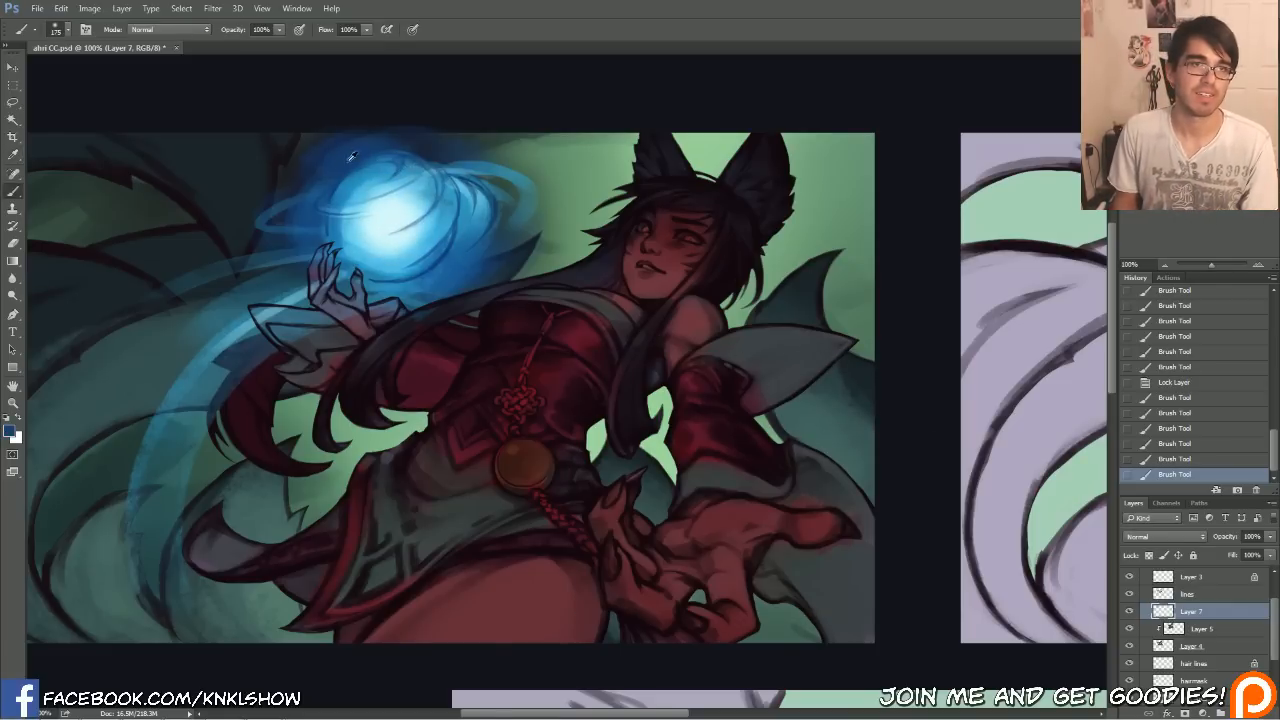
click(10, 430)
click(727, 432)
click(785, 474)
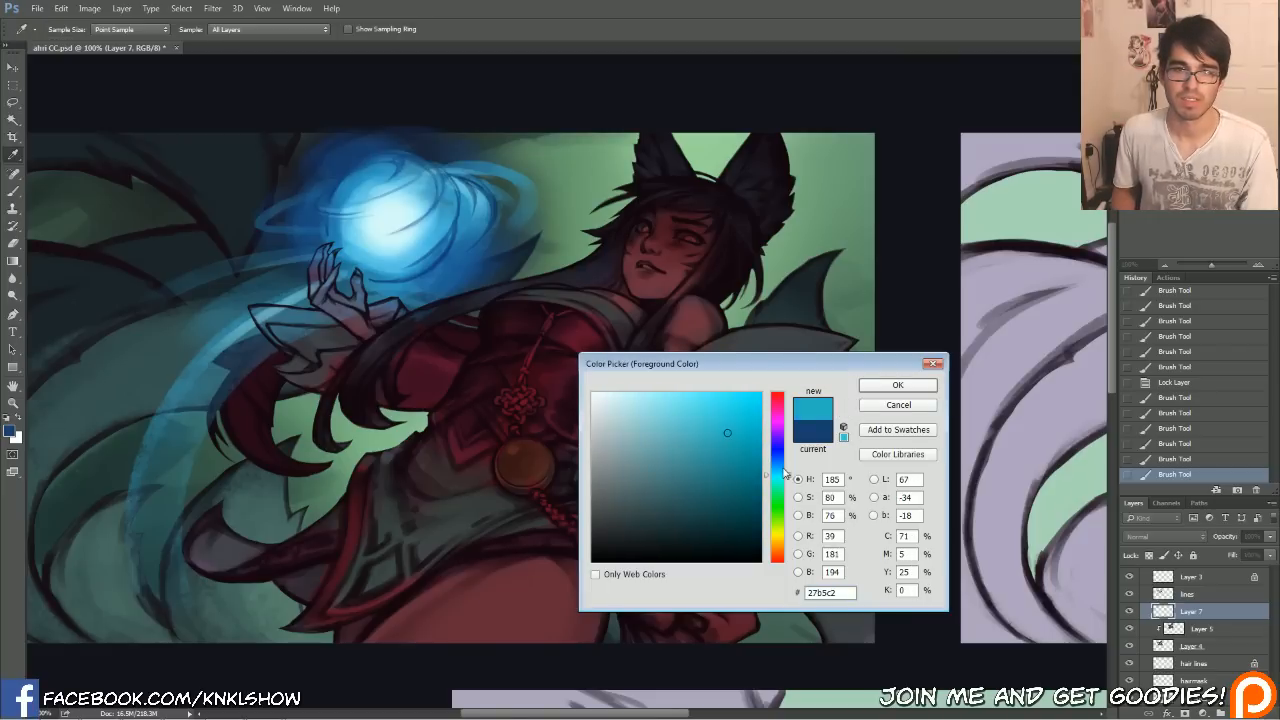
click(898, 385)
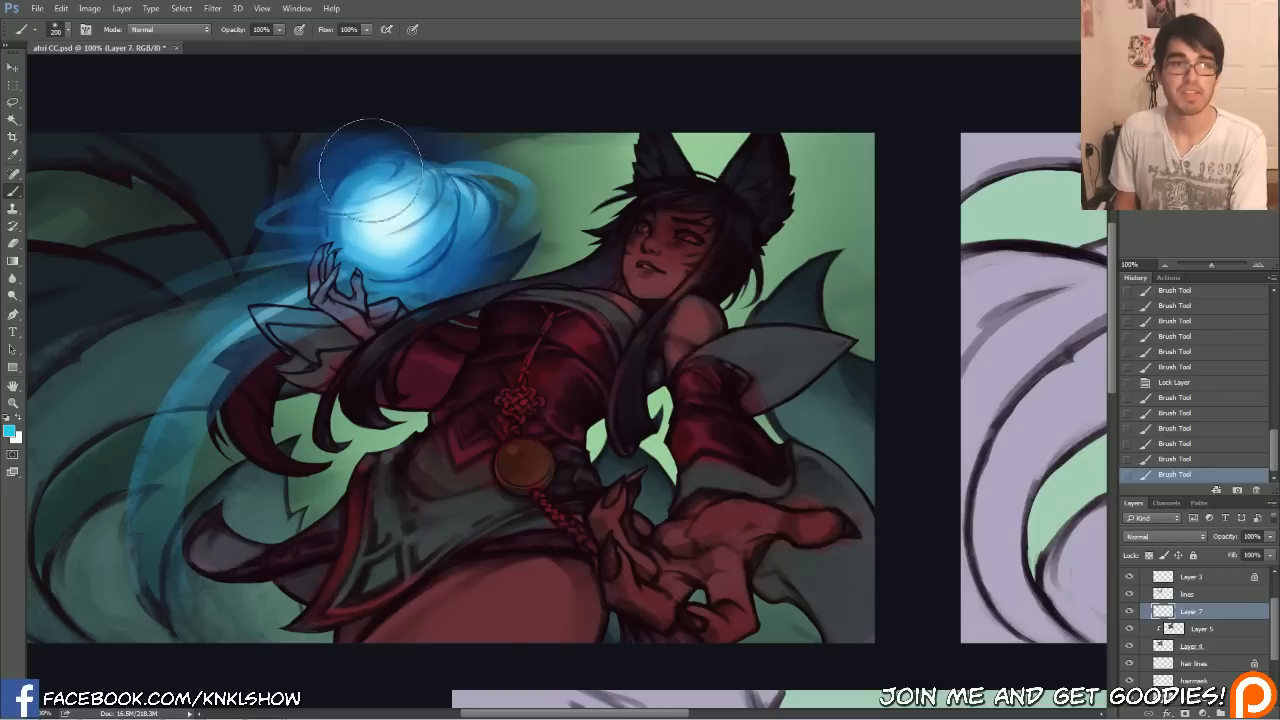
mouse_move(387, 197)
mouse_down()
mouse_move(423, 198)
mouse_move(386, 190)
mouse_move(343, 224)
mouse_move(451, 205)
mouse_move(417, 204)
mouse_up()
Try a large cyan glow over the whole orb with a 500 px brush, undo it and reduce the brush to 100 px.
key(bracketleft)
key(bracketright)
key(bracketright)
key(bracketright)
key(bracketright)
key(bracketright)
key(bracketright)
key(bracketright)
click(397, 219)
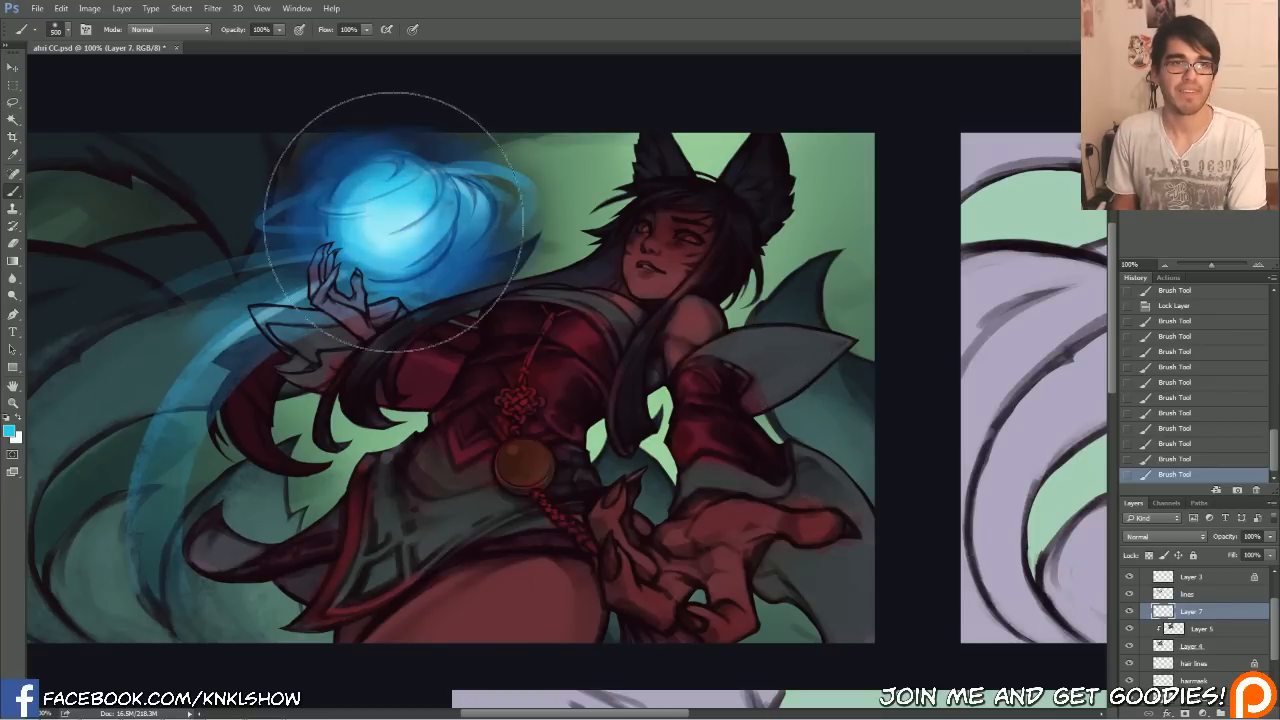
key(ctrl+z)
key(bracketleft)
key(bracketleft)
key(bracketleft)
key(bracketleft)
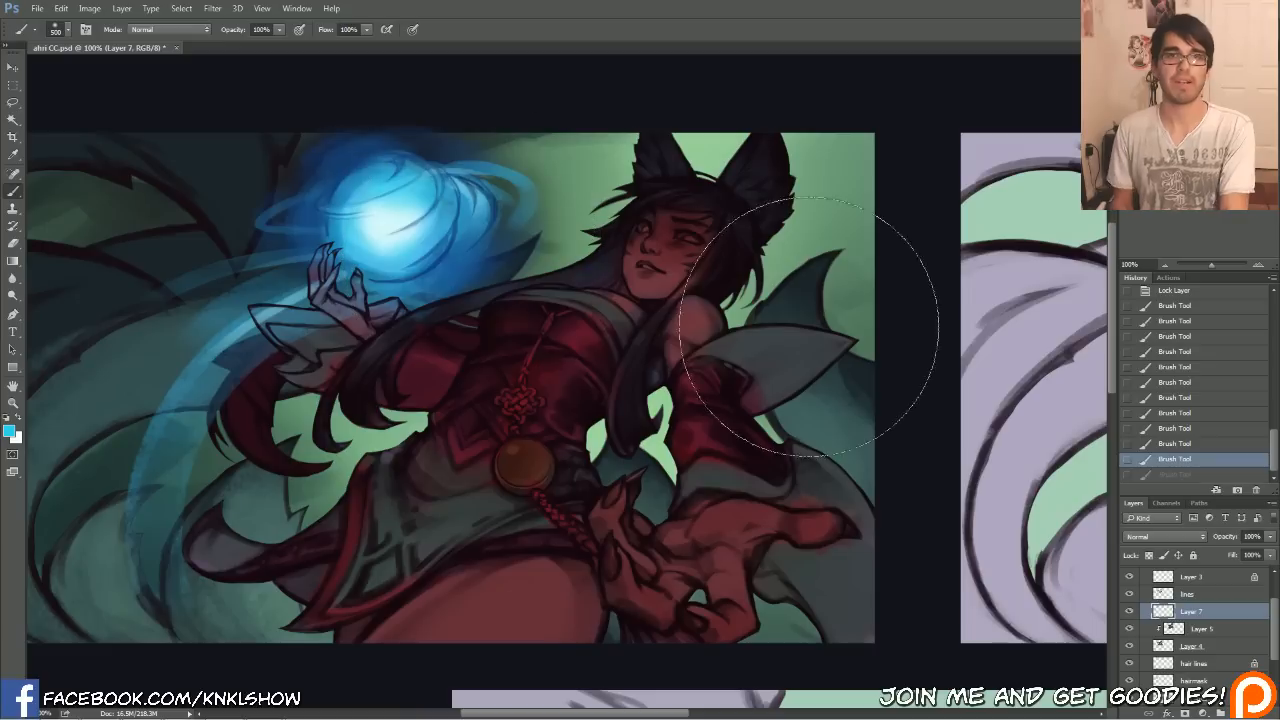
key(bracketleft)
key(bracketleft)
key(bracketleft)
key(bracketleft)
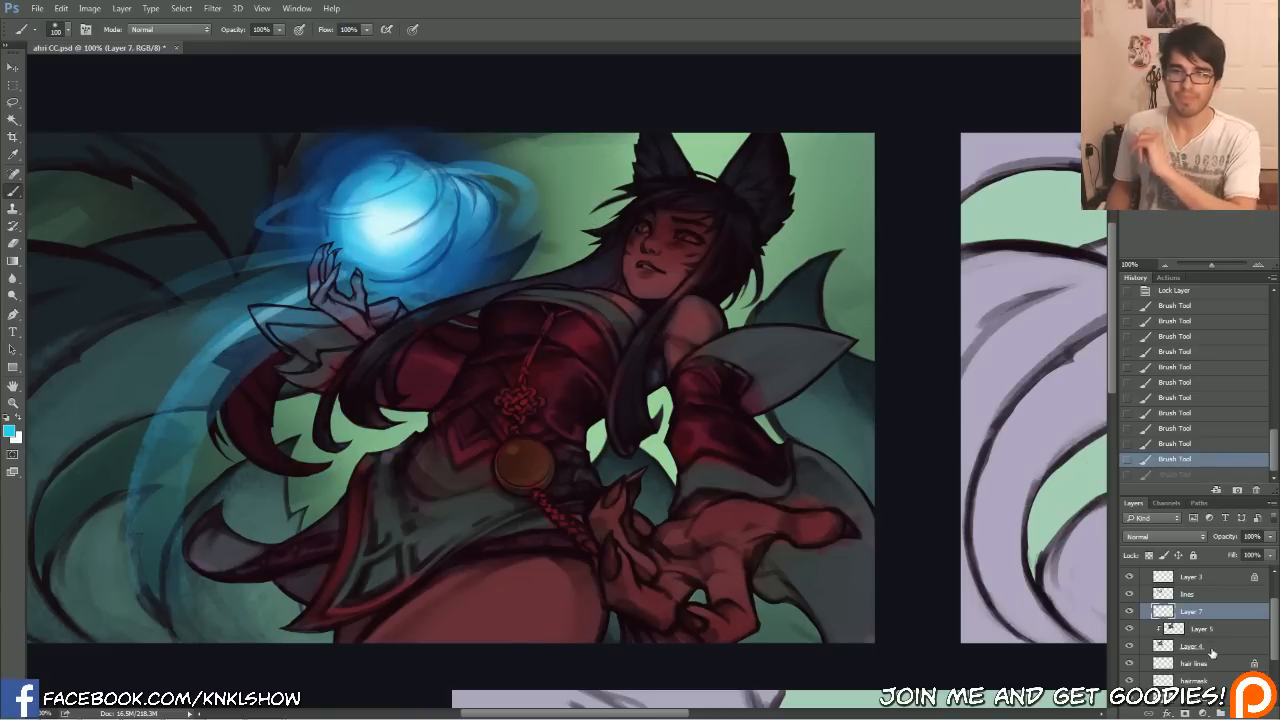
Select Layer 5, sample the skin tone and shift it to a pale greyish purple (#b198b5) as the foreground colour.
click(1200, 628)
alt+click(687, 313)
click(9, 432)
drag(668, 459, 644, 455)
drag(787, 401, 789, 410)
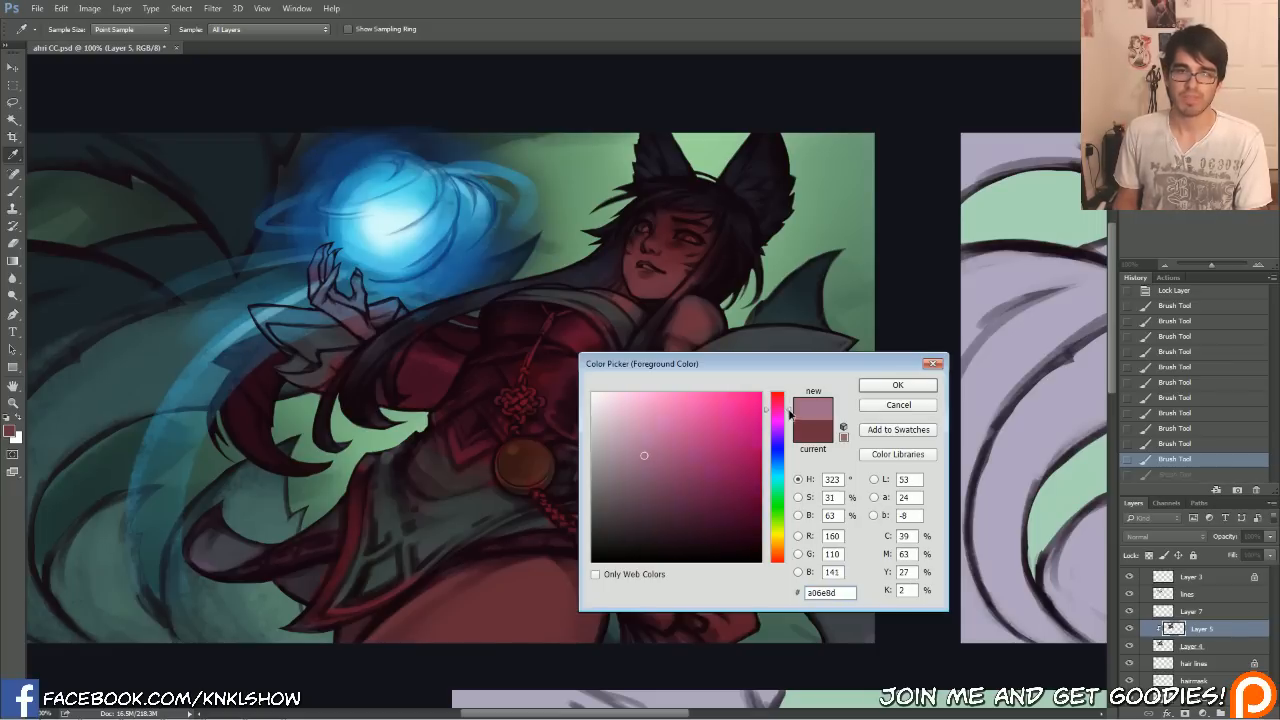
click(638, 443)
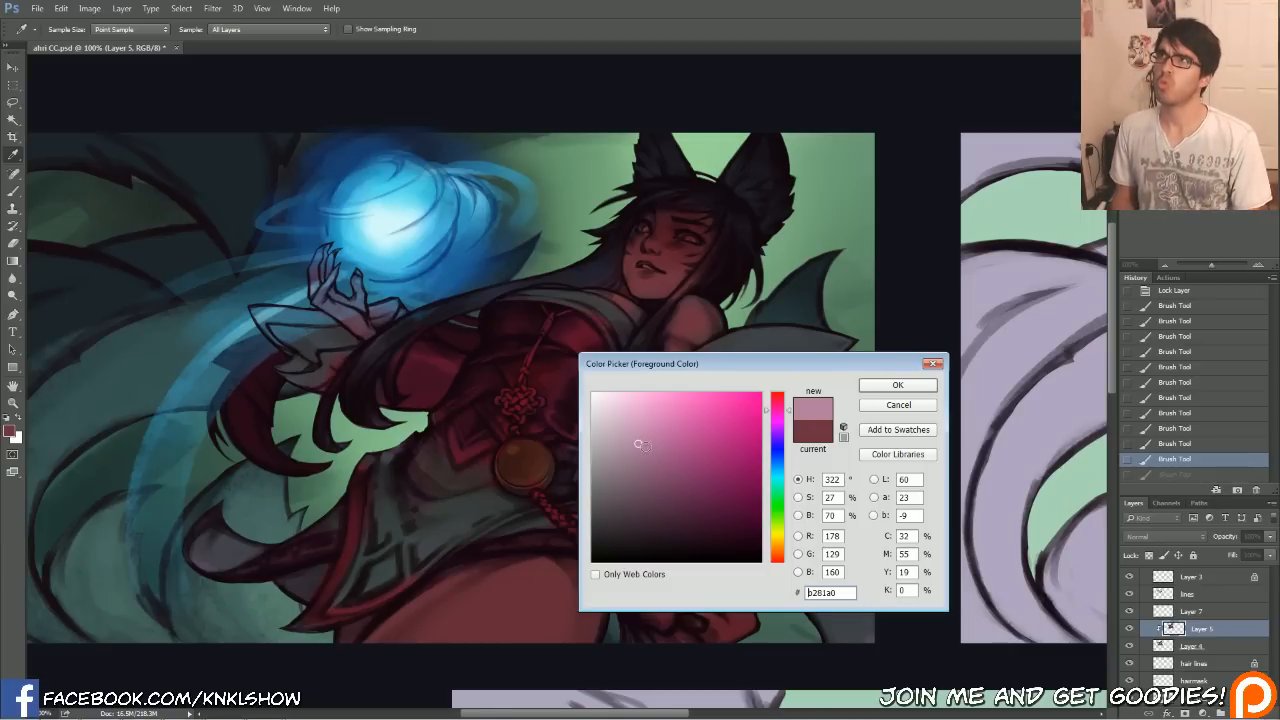
click(619, 430)
click(786, 424)
drag(619, 416, 619, 441)
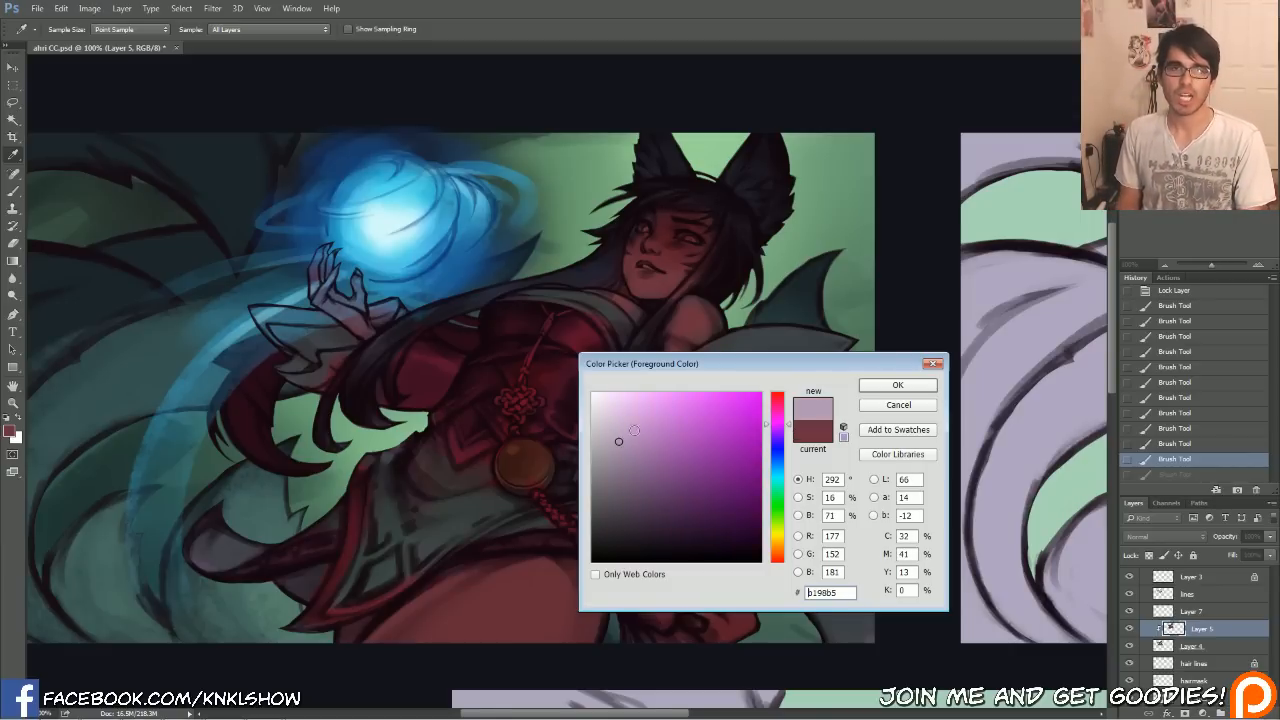
click(933, 365)
key(b)
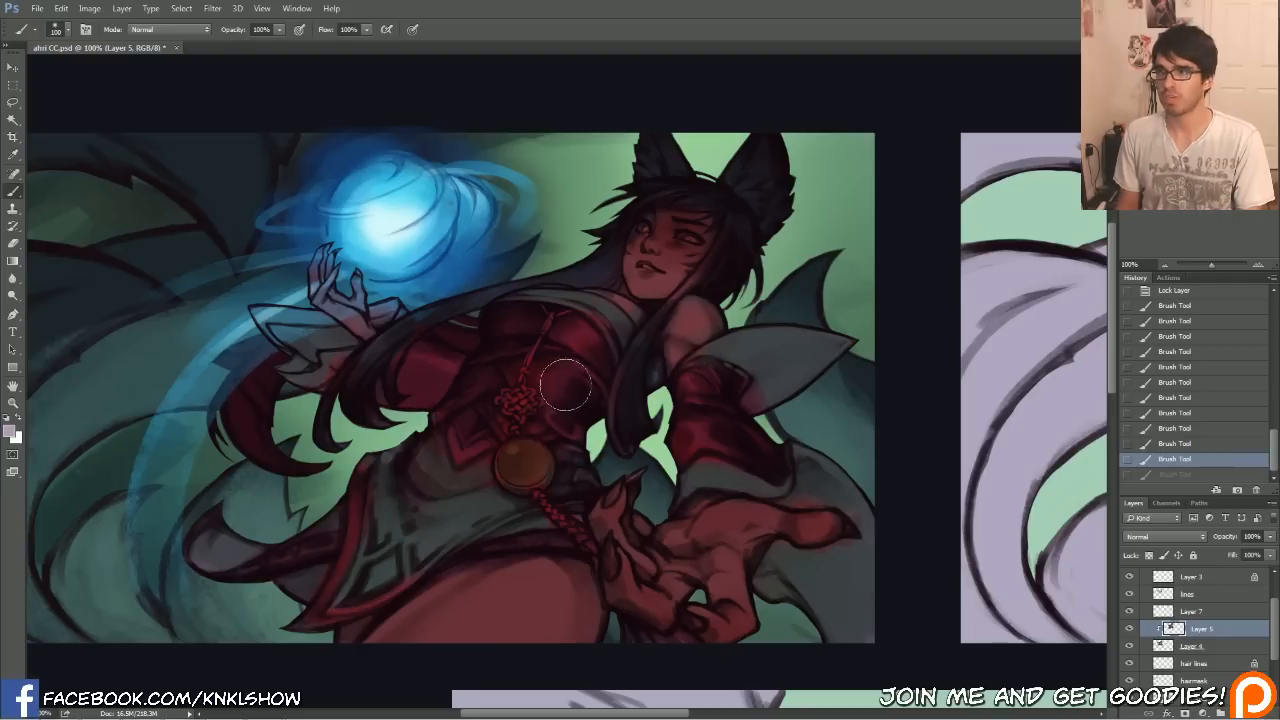
Choose a textured brush, reduce it to about 10 px and paint the whites of the eyes and the teeth in greyish purple.
right_click(655, 320)
click(705, 481)
key(Return)
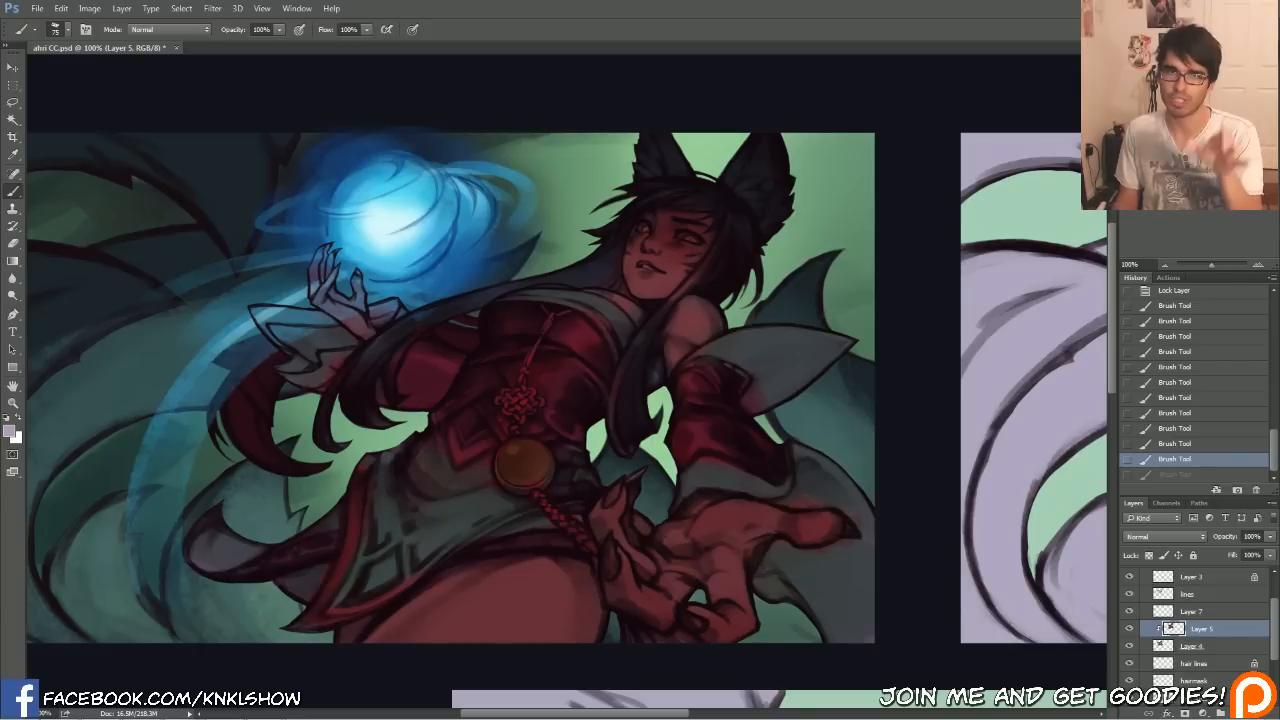
key(bracketleft)
key(bracketleft)
key(bracketleft)
key(bracketleft)
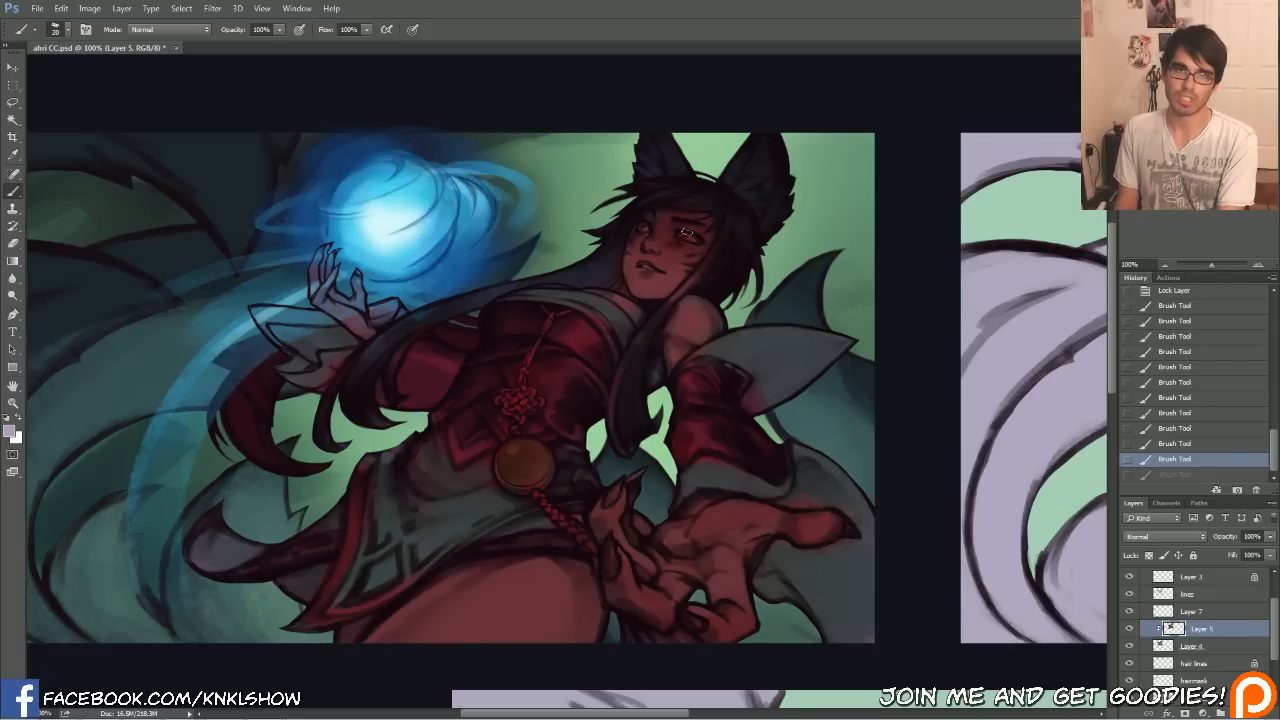
drag(1187, 150, 1189, 150)
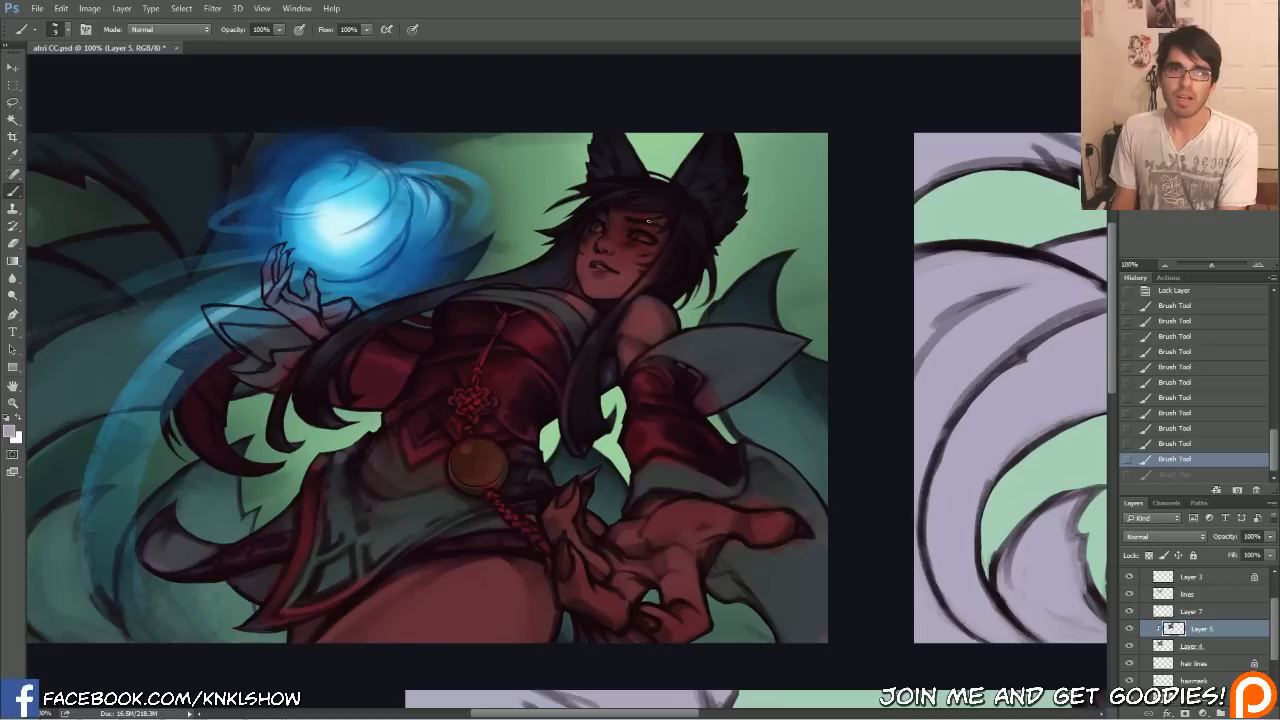
drag(630, 236, 596, 231)
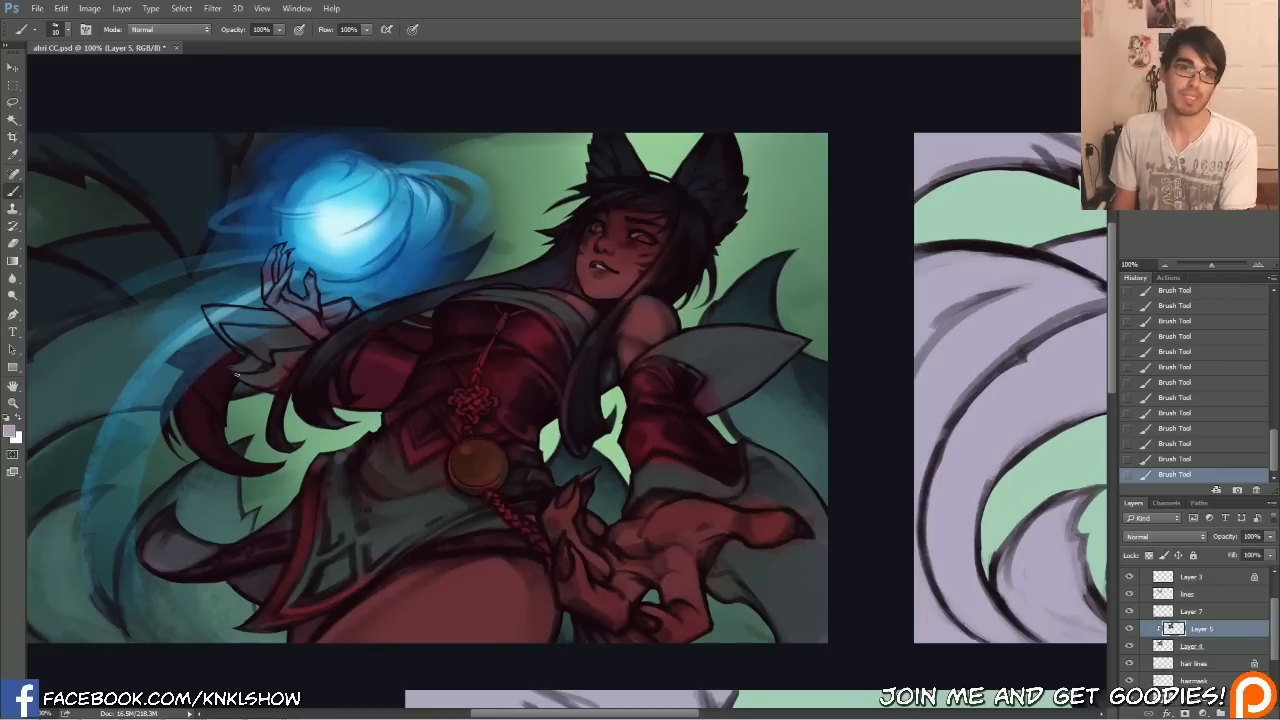
Set the foreground colour to light orange (#f7a771) and paint glowing irises in both eyes at 200% zoom.
click(10, 431)
click(786, 553)
drag(784, 550, 784, 552)
drag(716, 408, 684, 398)
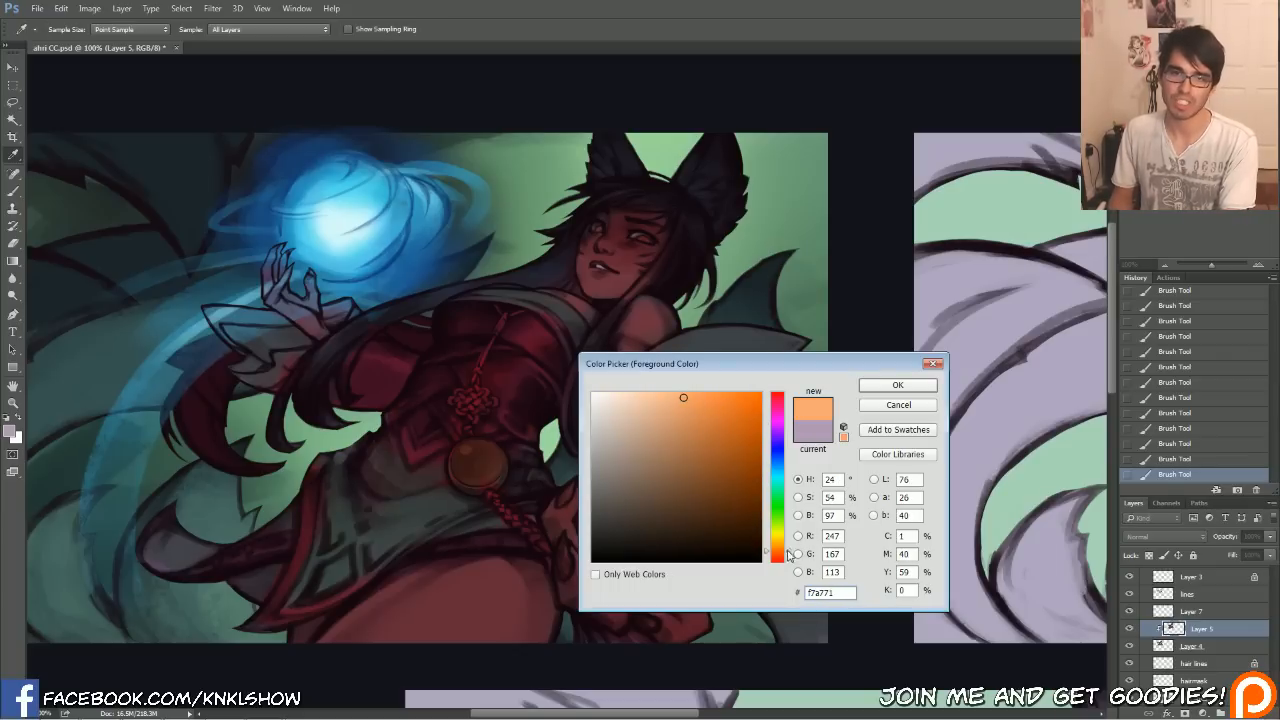
click(893, 387)
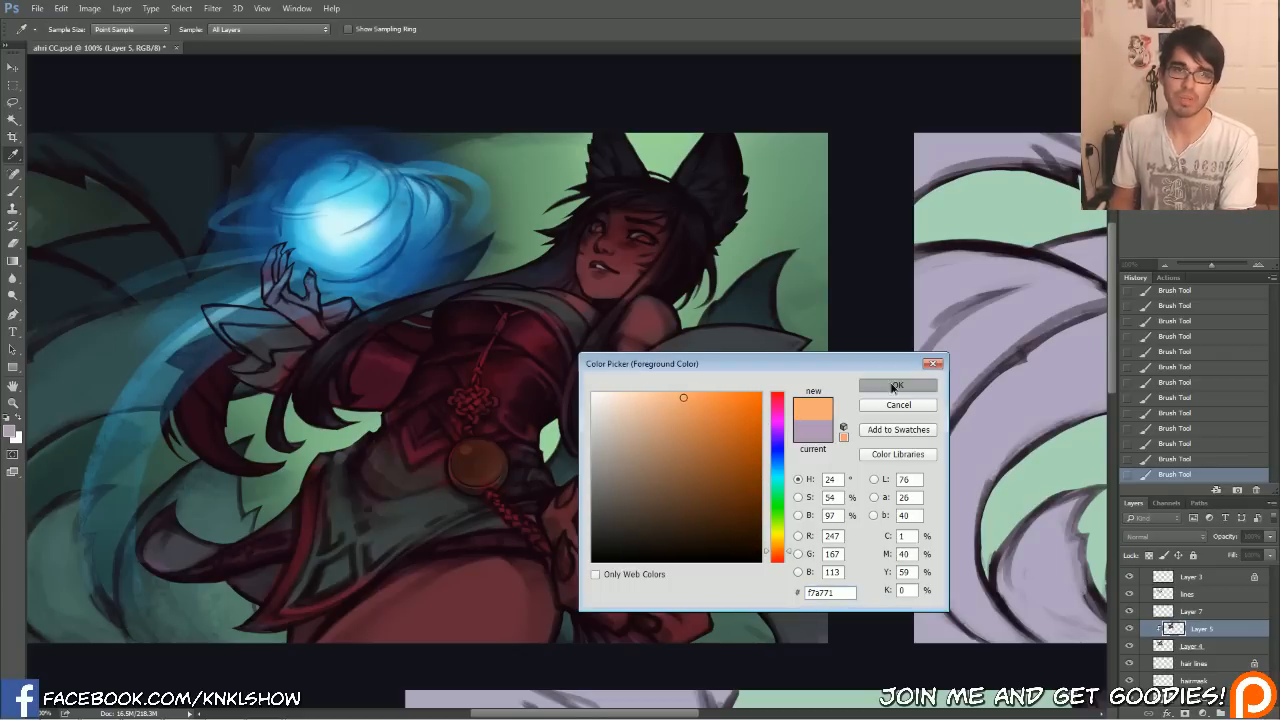
click(1258, 266)
drag(738, 93, 591, 241)
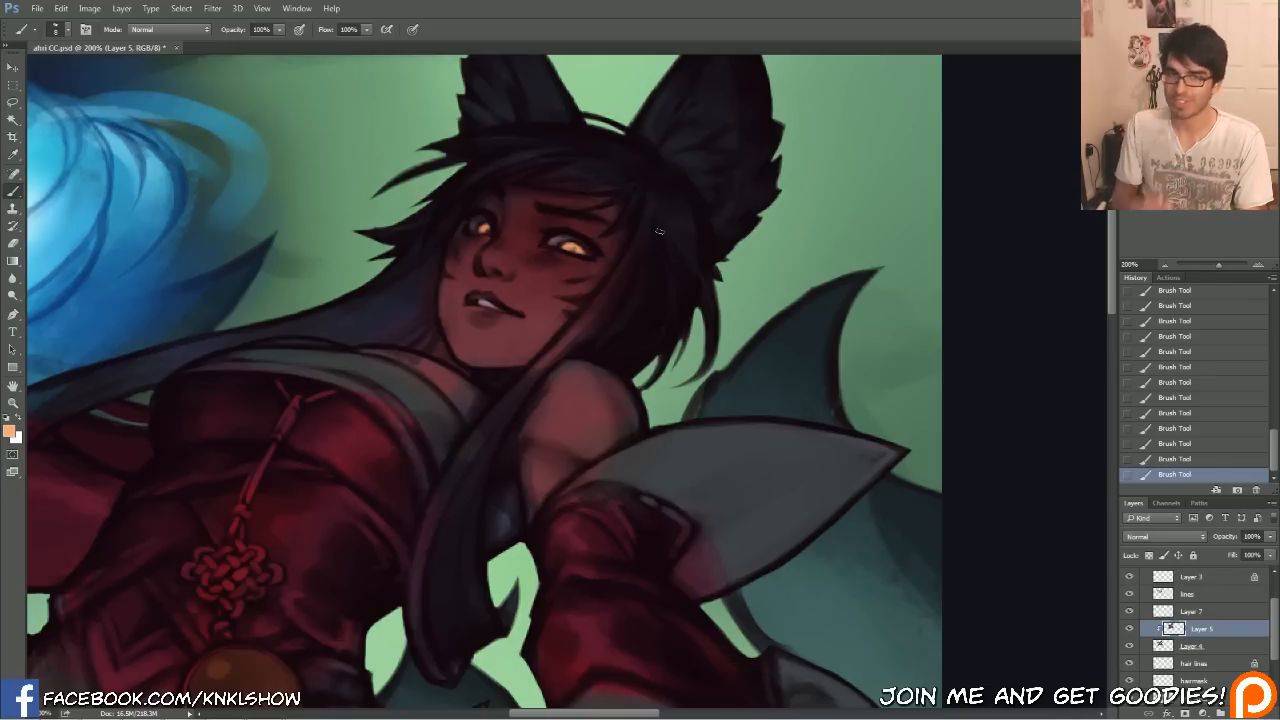
Change the foreground colour from the skin tone to a light violet (#a393d7) for the orb's light on the skin.
drag(498, 306, 605, 323)
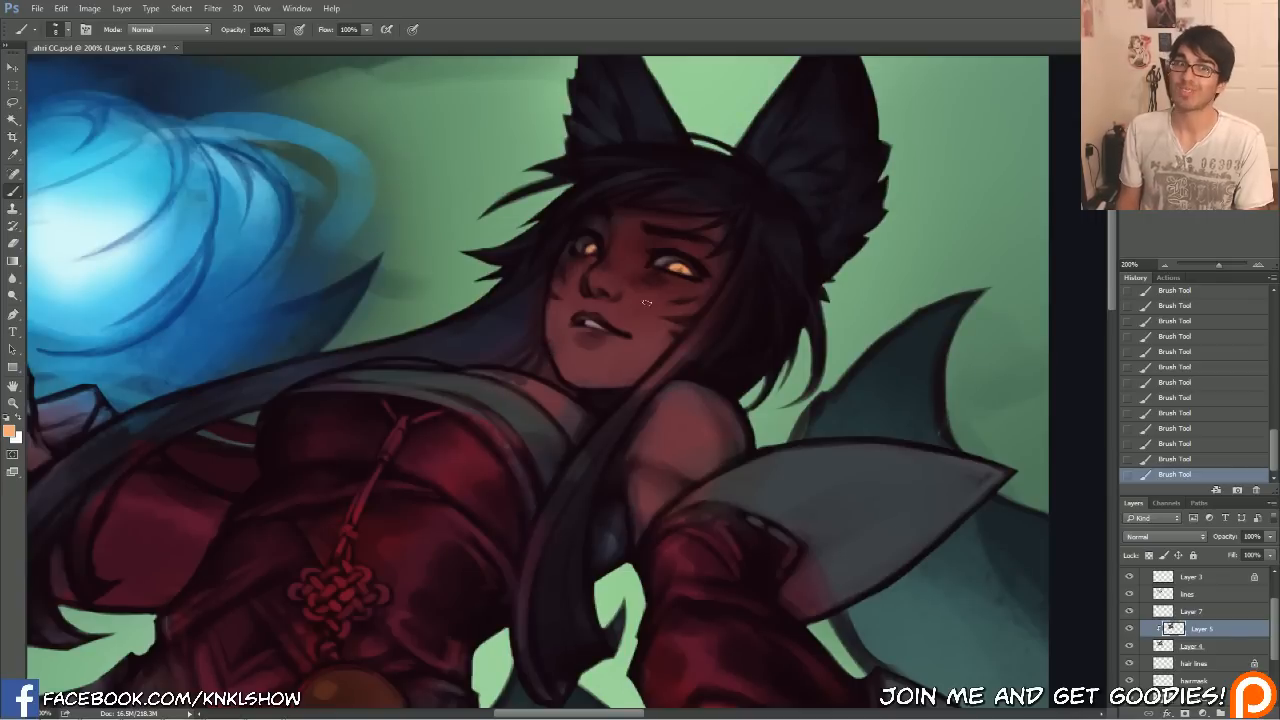
drag(499, 368, 561, 380)
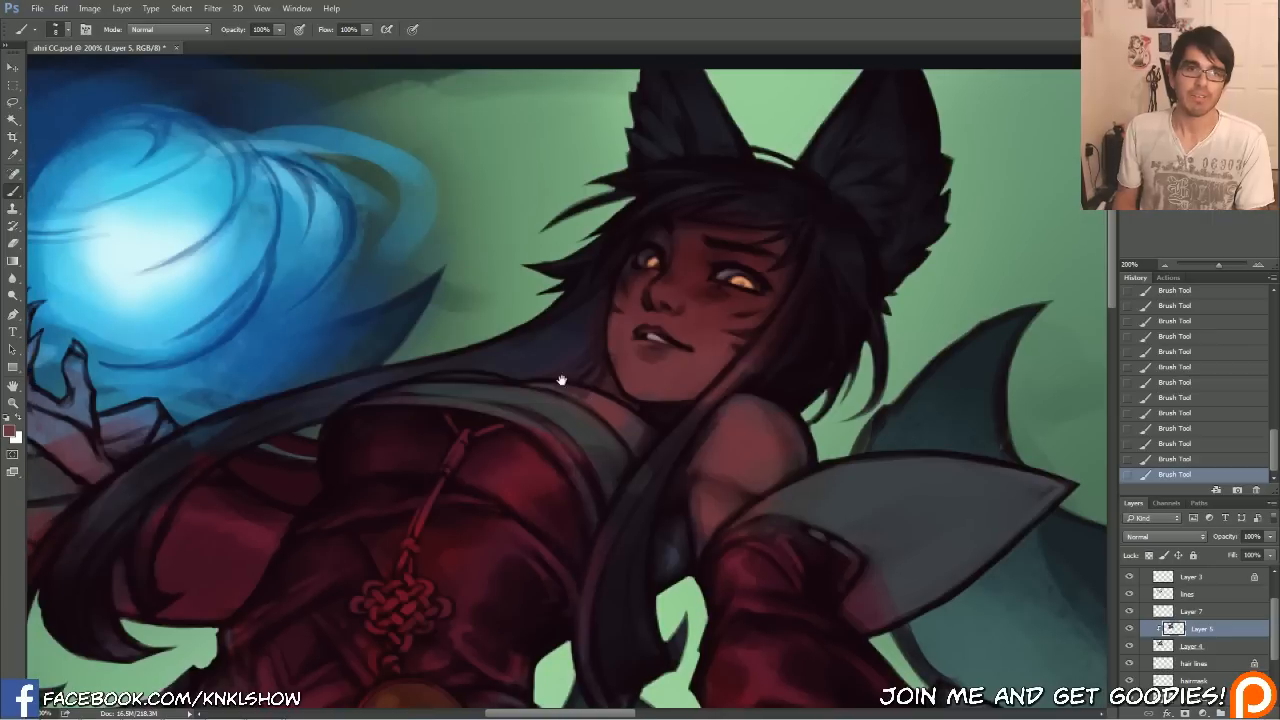
click(10, 431)
click(664, 421)
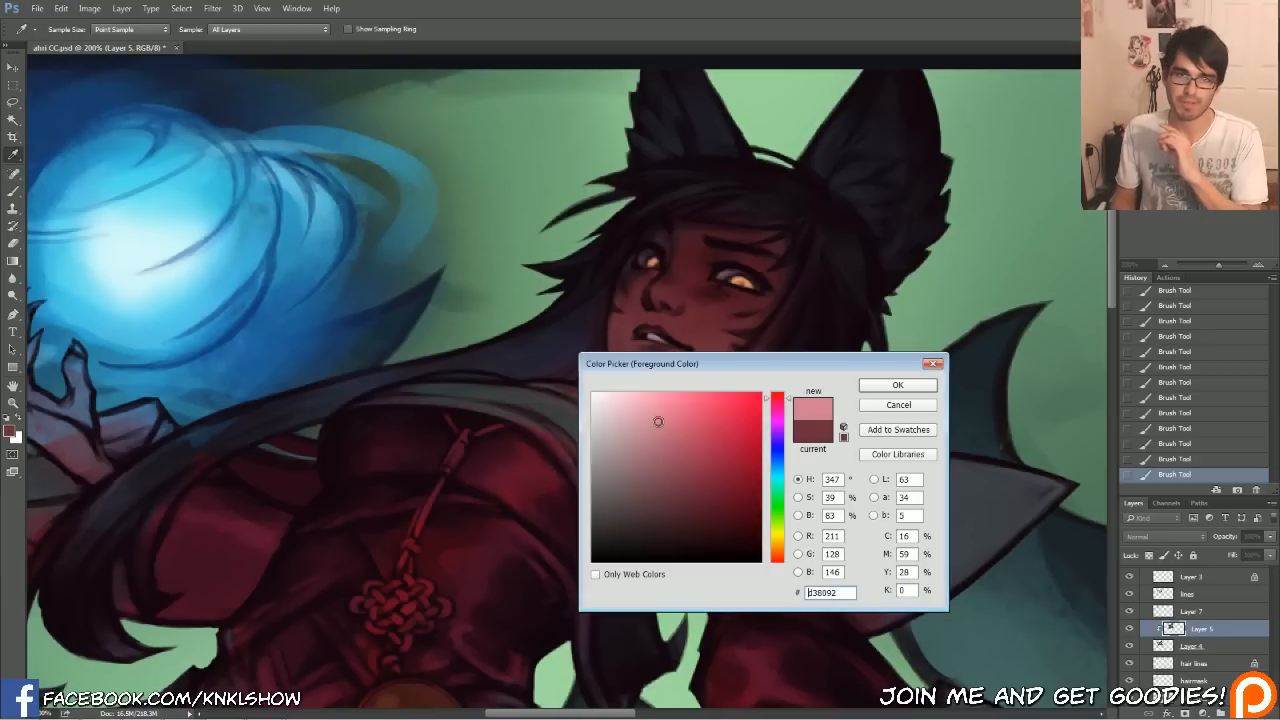
click(652, 420)
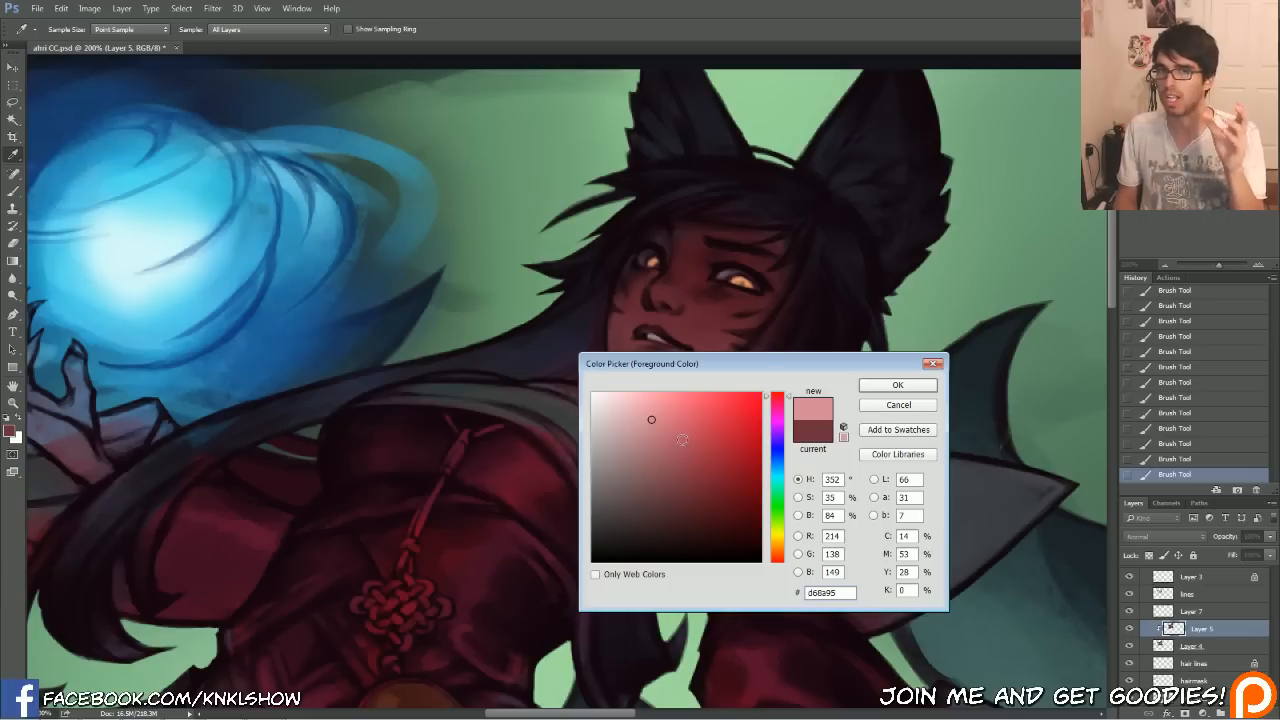
drag(781, 474, 789, 442)
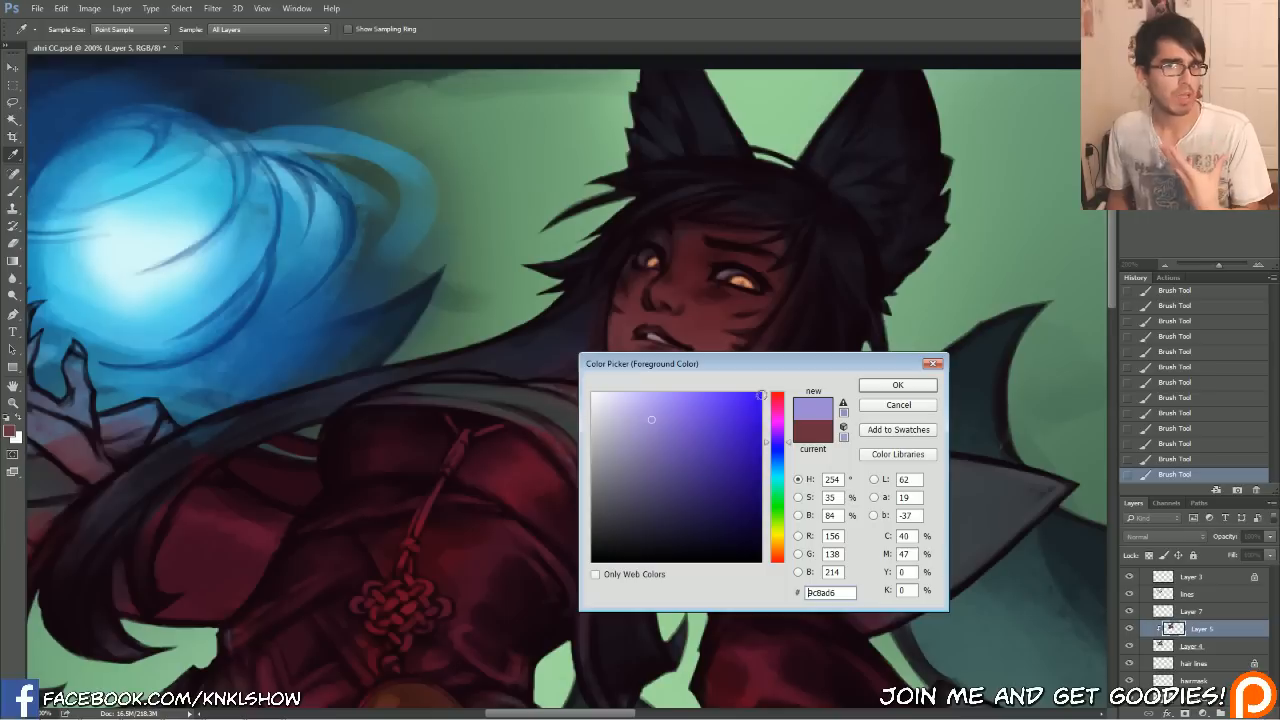
drag(645, 427, 645, 416)
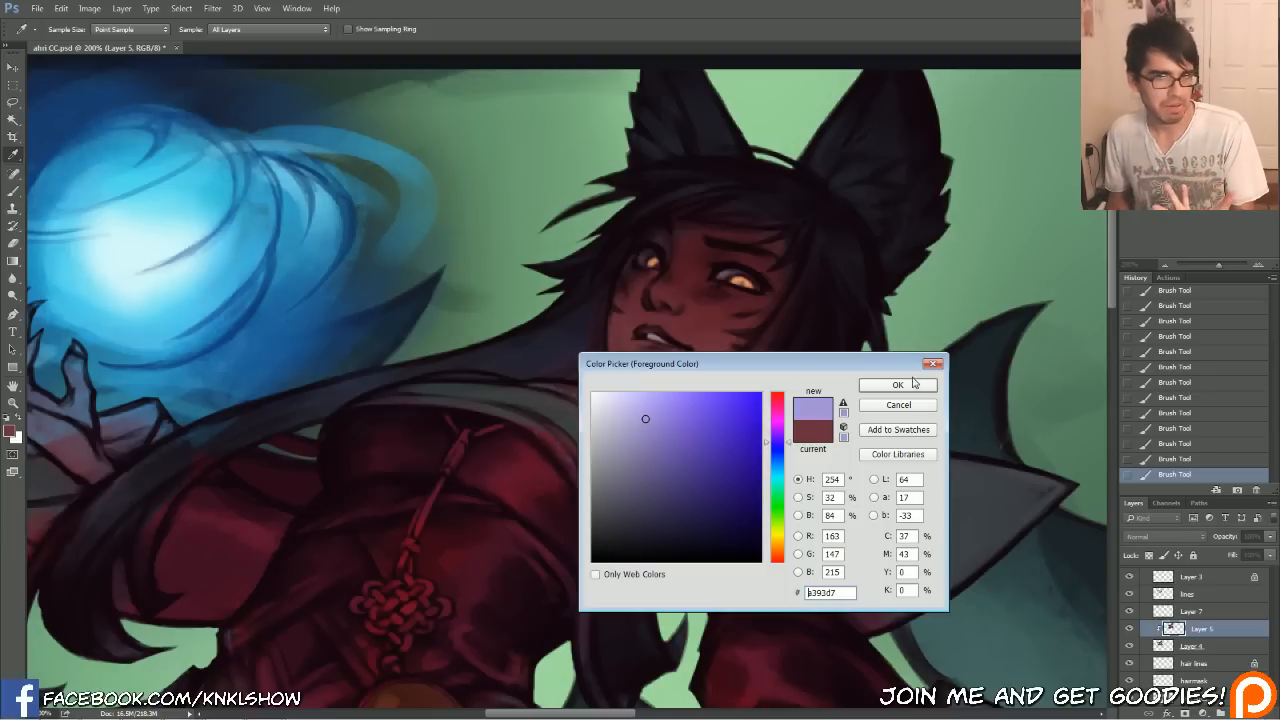
click(898, 386)
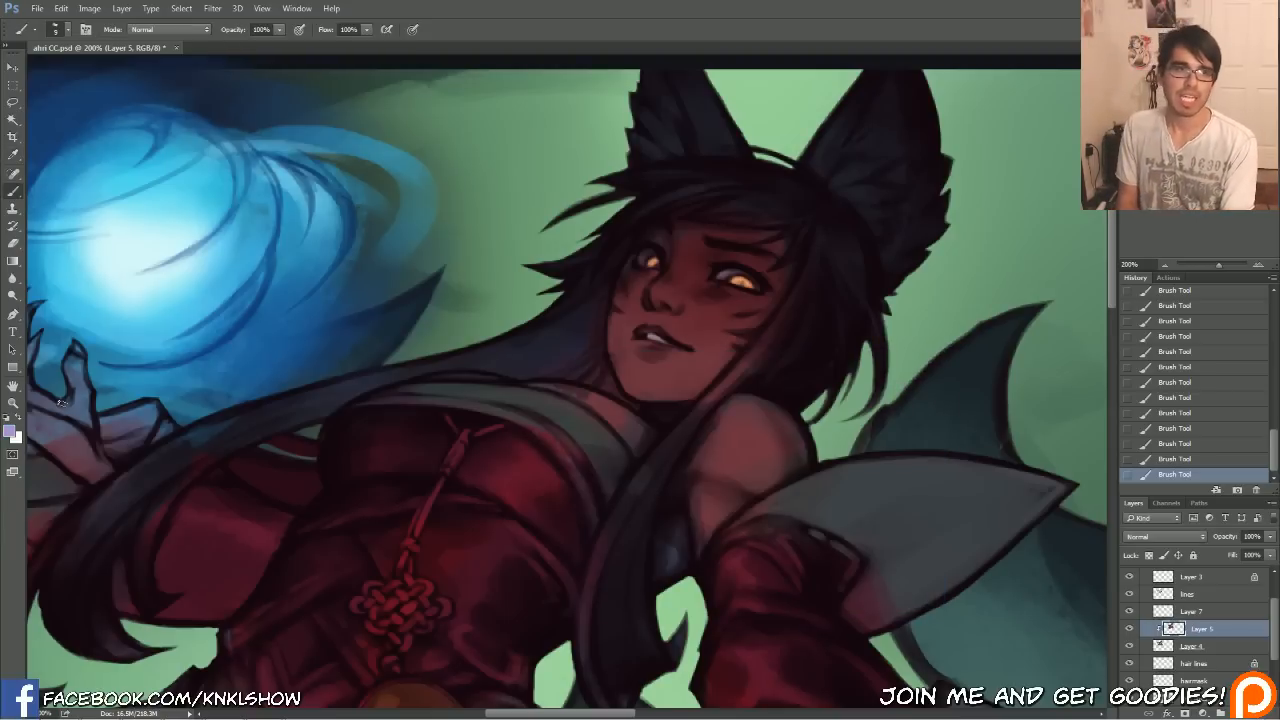
Adjust the violet to #a191d7 and paint a rim light along the upper chest and shoulder above the neckline.
click(10, 432)
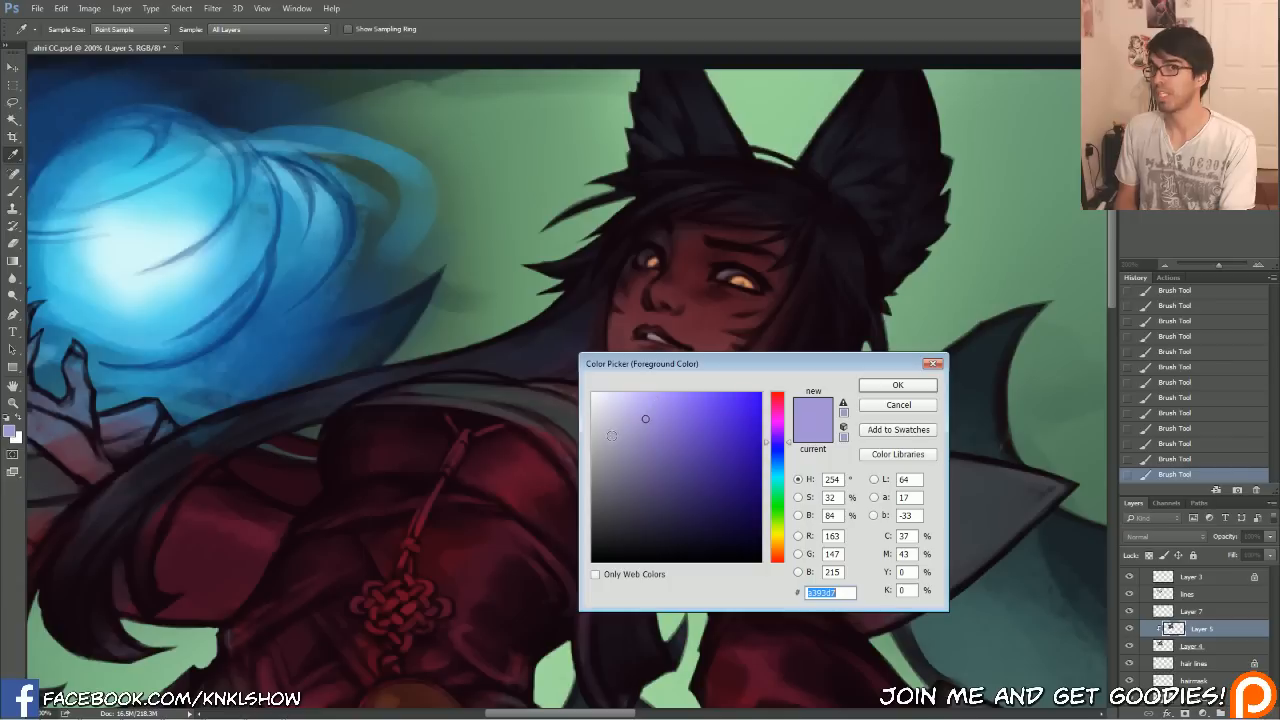
mouse_move(645, 420)
mouse_down()
mouse_move(623, 422)
mouse_move(646, 418)
mouse_up()
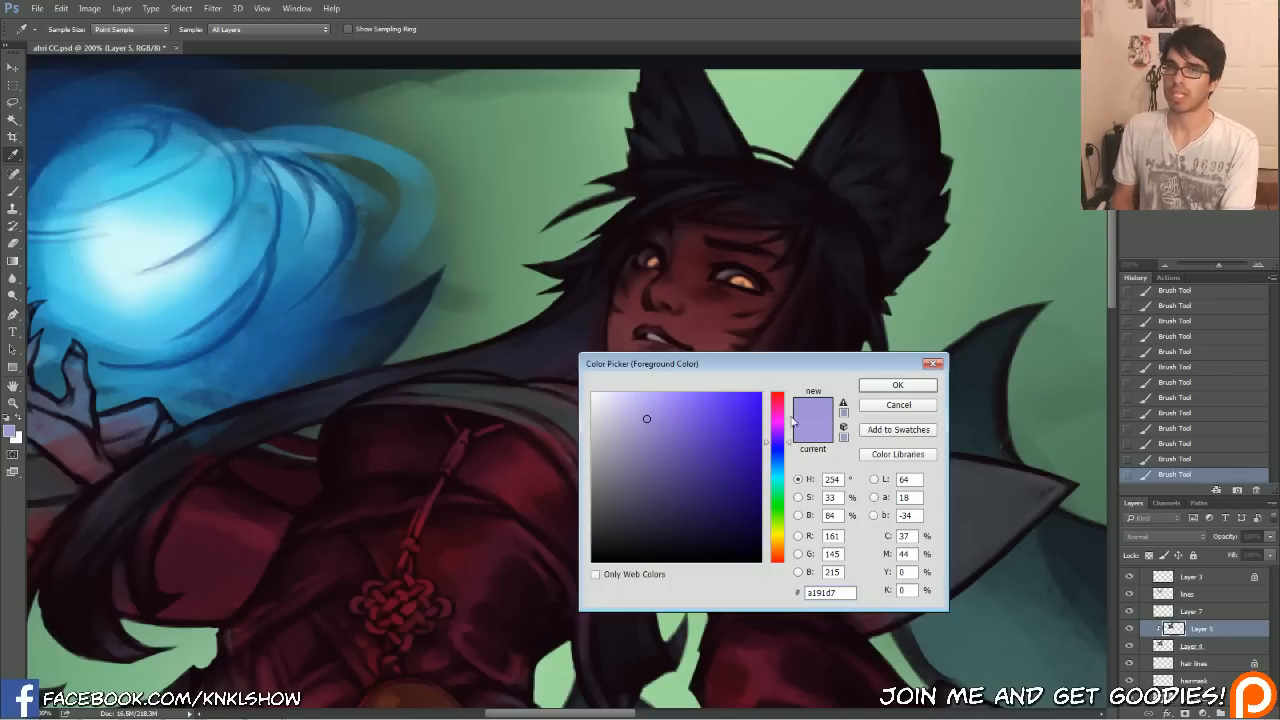
click(897, 385)
drag(447, 381, 474, 377)
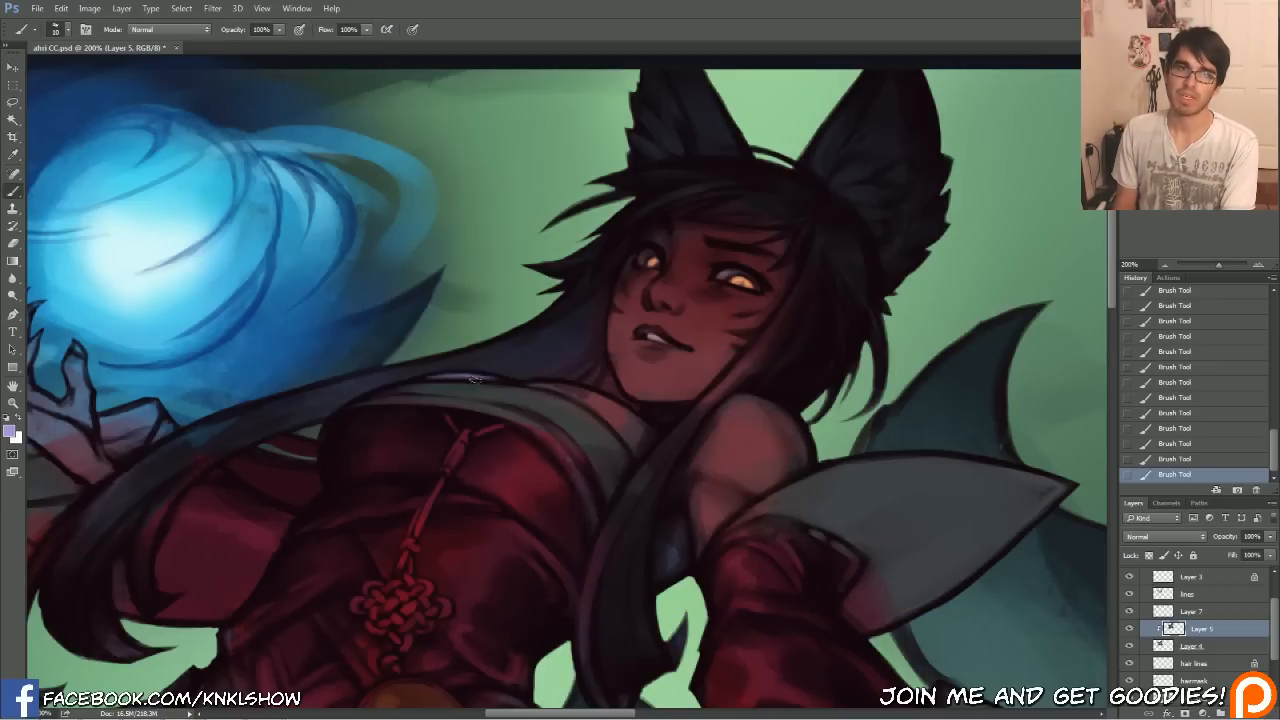
drag(578, 397, 624, 395)
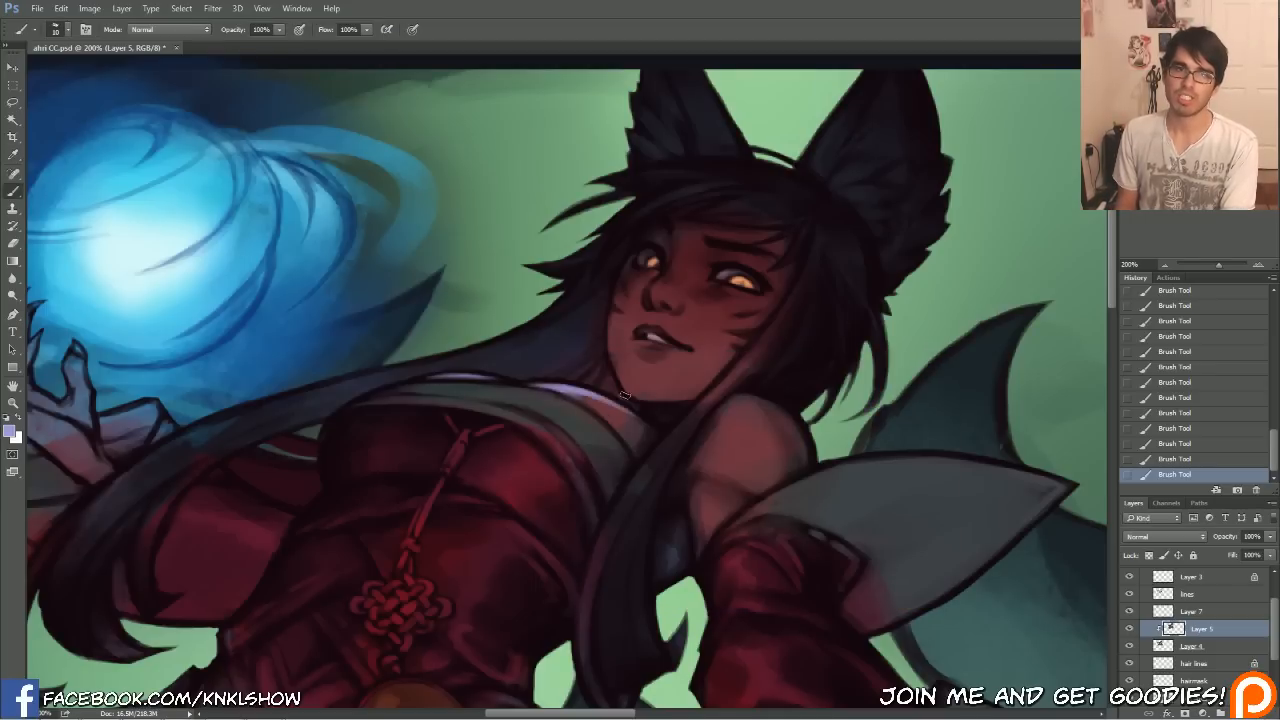
Paint soft violet light on the orb-facing side of the face, lips and nose, enlarging the brush and sampling blended tones from the face.
key(bracketright)
key(bracketright)
key(bracketright)
mouse_move(597, 338)
mouse_down()
mouse_move(624, 385)
mouse_move(663, 246)
mouse_move(643, 354)
mouse_move(626, 376)
mouse_move(662, 329)
mouse_move(628, 386)
mouse_move(642, 360)
mouse_move(628, 347)
mouse_move(661, 274)
mouse_move(674, 377)
mouse_move(661, 382)
mouse_move(688, 322)
mouse_move(648, 374)
mouse_up()
key(bracketright)
alt+click(645, 364)
alt+click(660, 379)
alt+click(630, 351)
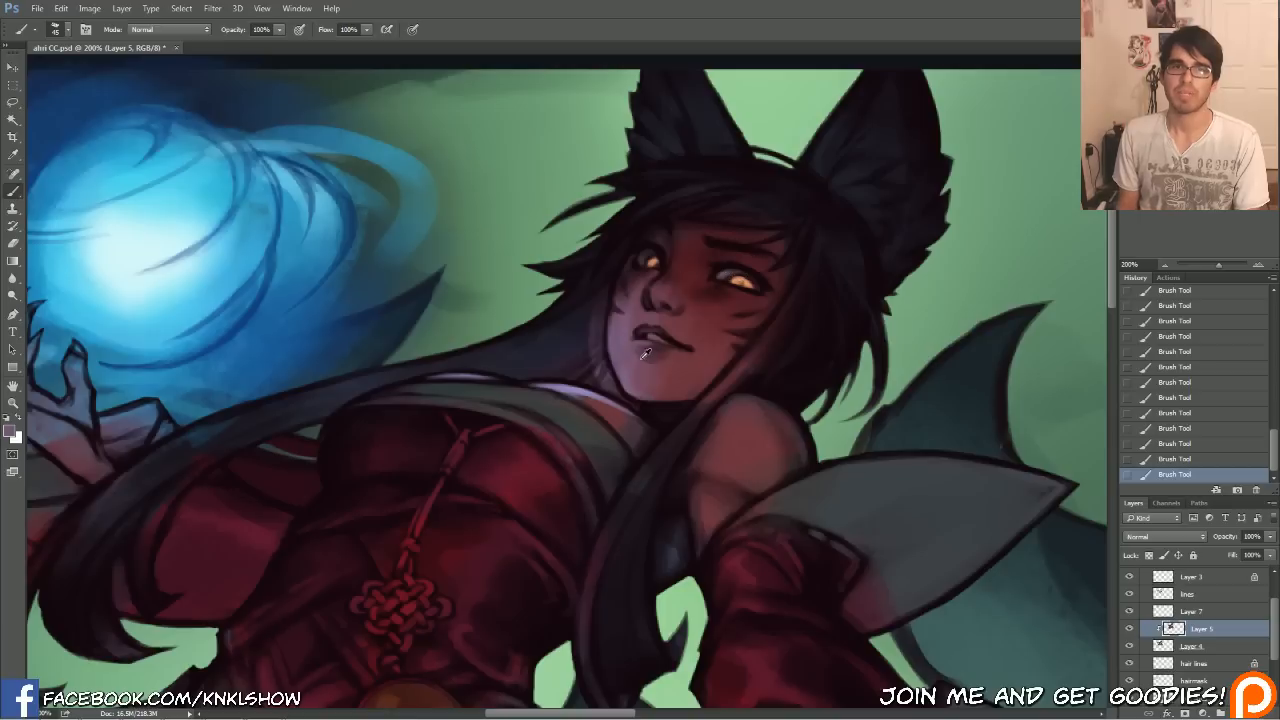
alt+click(619, 344)
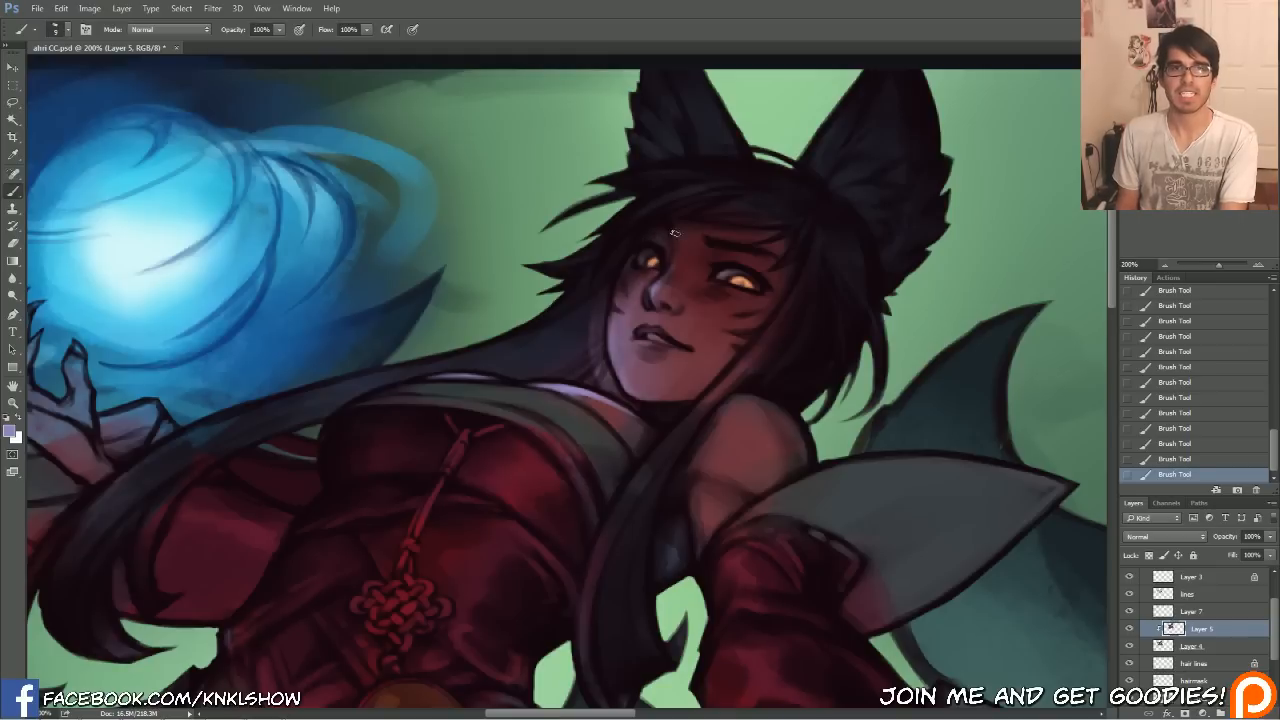
Paint the orb's blue light along the long hair strand sweeping across the shoulder, using blues sampled from the orb.
alt+click(212, 267)
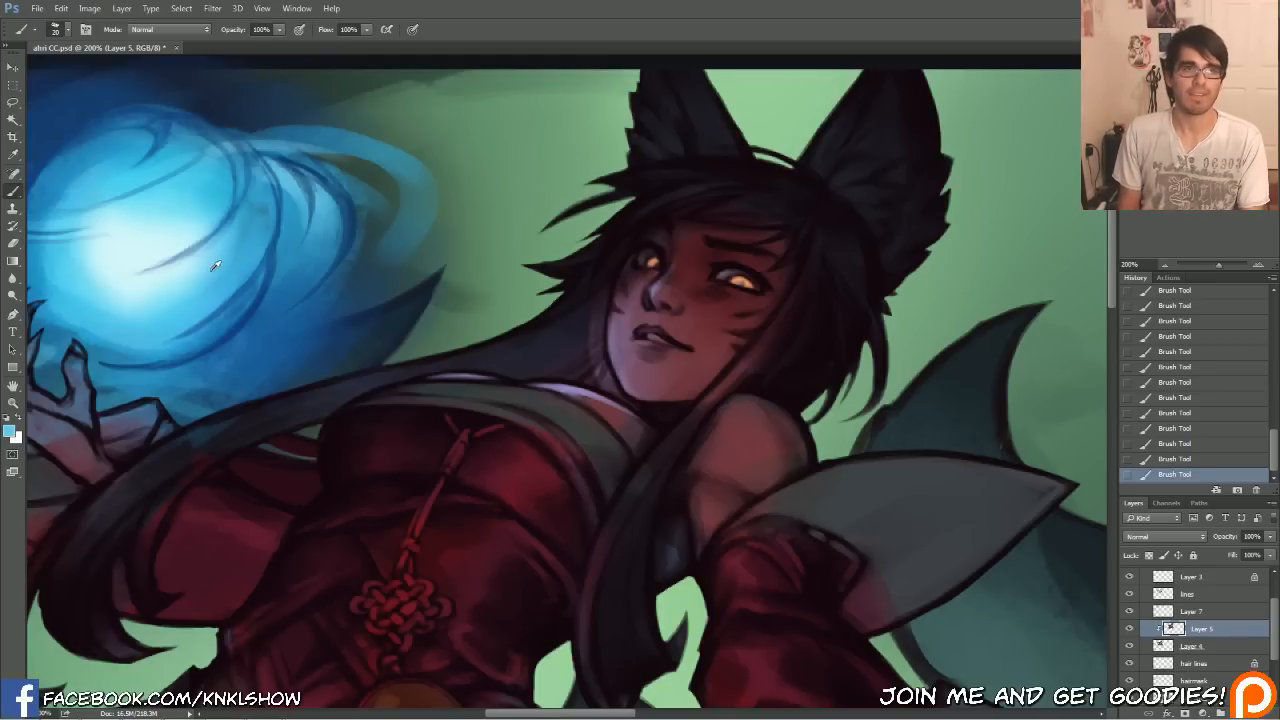
key(])
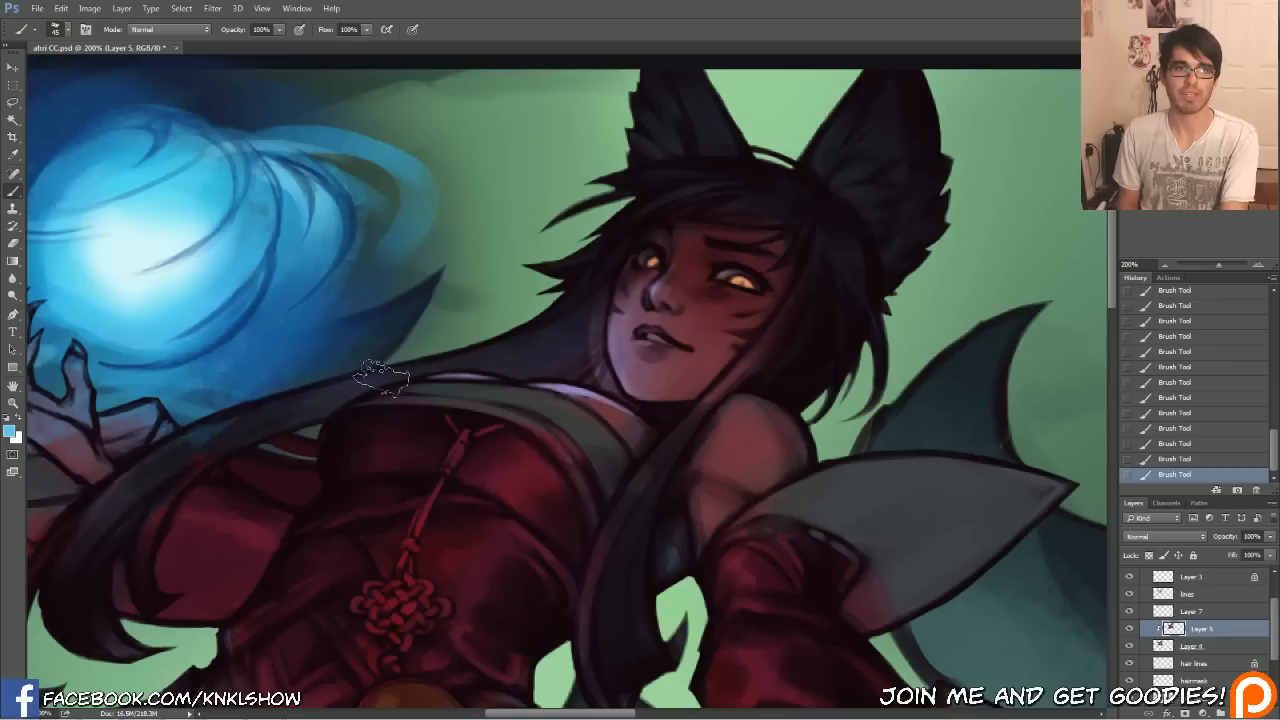
mouse_move(206, 448)
mouse_down()
mouse_move(372, 374)
mouse_move(338, 392)
mouse_move(584, 316)
mouse_up()
key([)
key([)
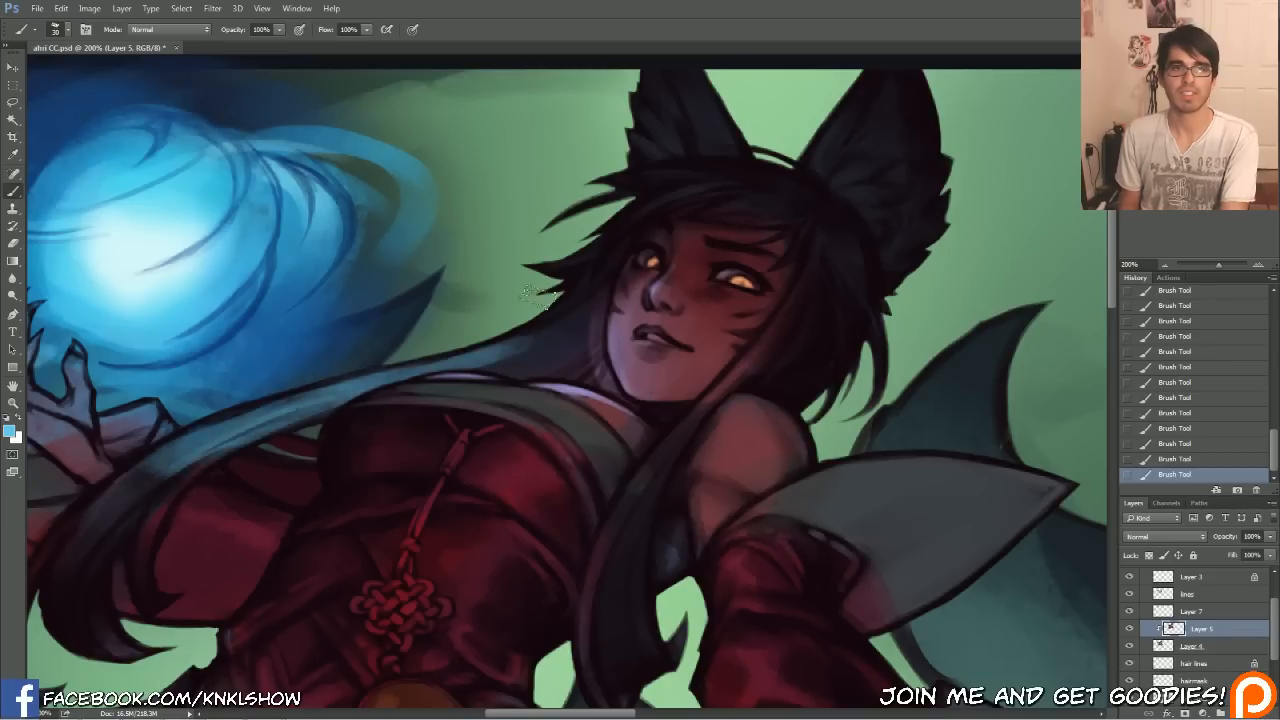
key(])
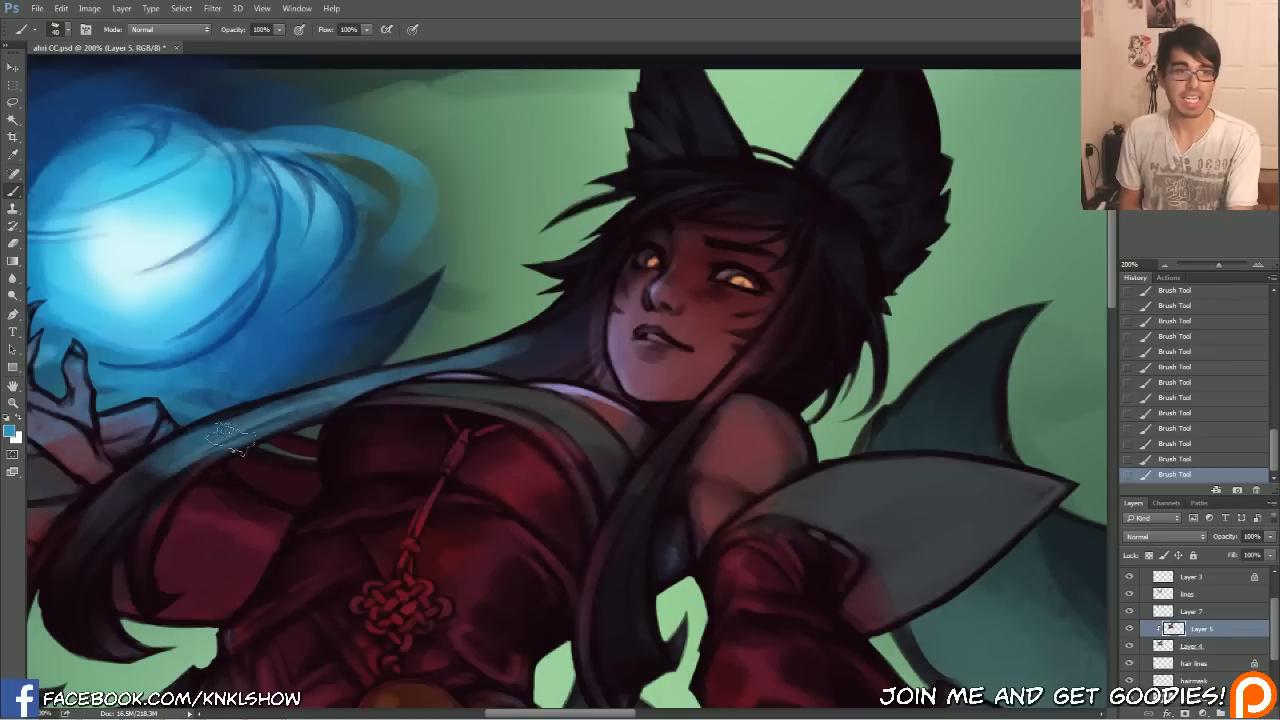
drag(120, 500, 511, 342)
mouse_move(438, 370)
mouse_down()
mouse_move(540, 347)
mouse_move(590, 306)
mouse_move(582, 284)
mouse_up()
key(bracketleft)
drag(650, 182, 862, 270)
click(1190, 463)
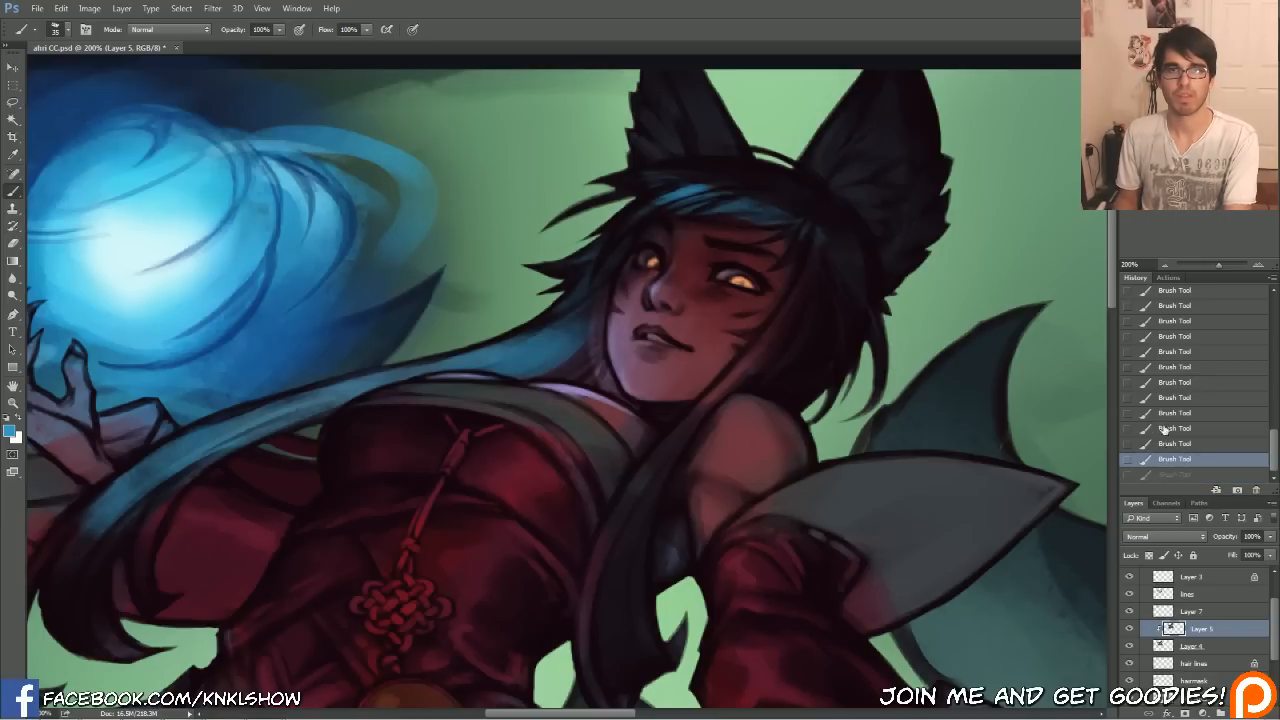
click(1164, 429)
Paint small blue highlights on the fringe and on the hair beside the face with a smaller brush.
key(bracketleft)
drag(645, 197, 728, 193)
drag(816, 242, 850, 270)
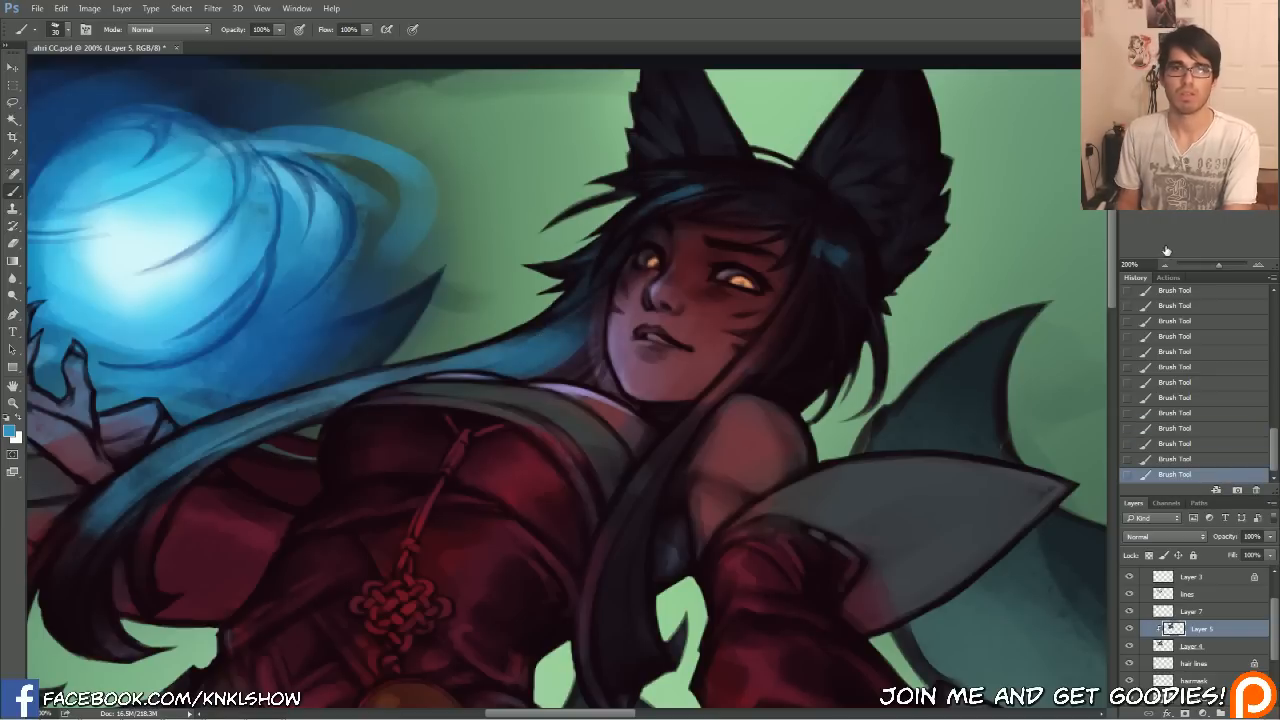
Return to 100% zoom and set the foreground colour to a pale mint (#c0e3d2), starting from the sampled background green.
click(1163, 266)
alt+click(648, 272)
click(10, 430)
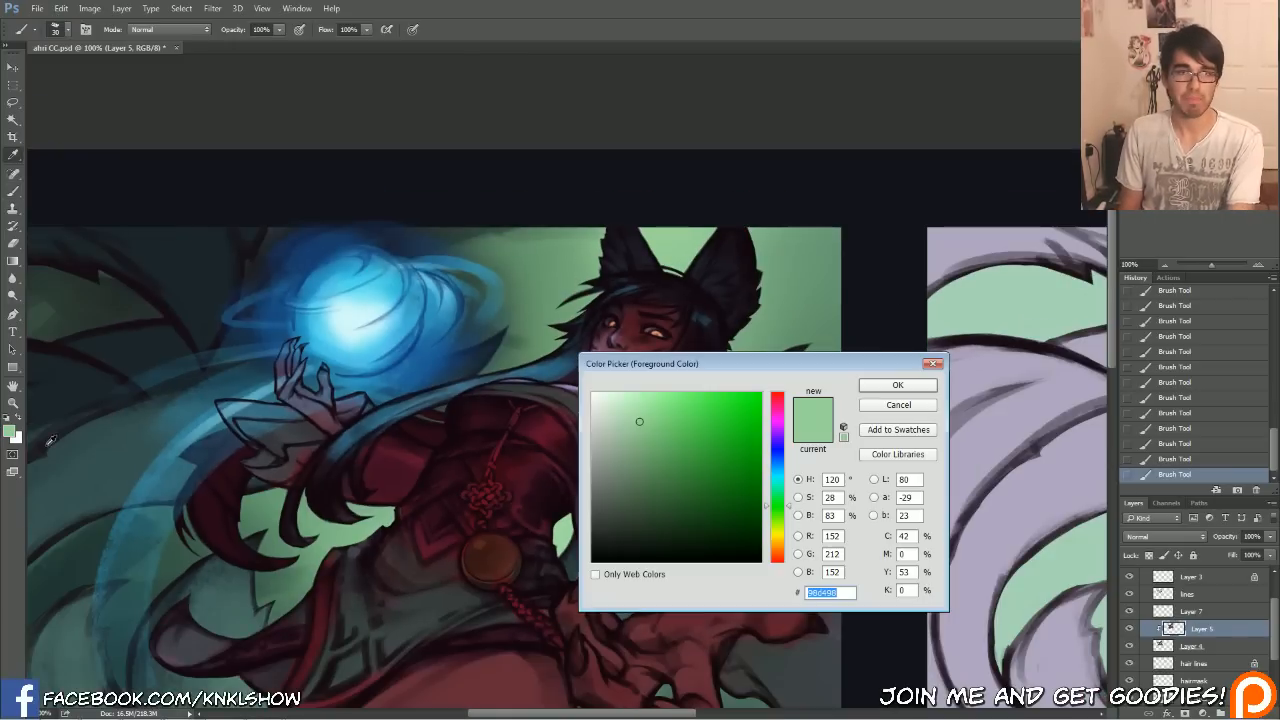
drag(634, 420, 614, 413)
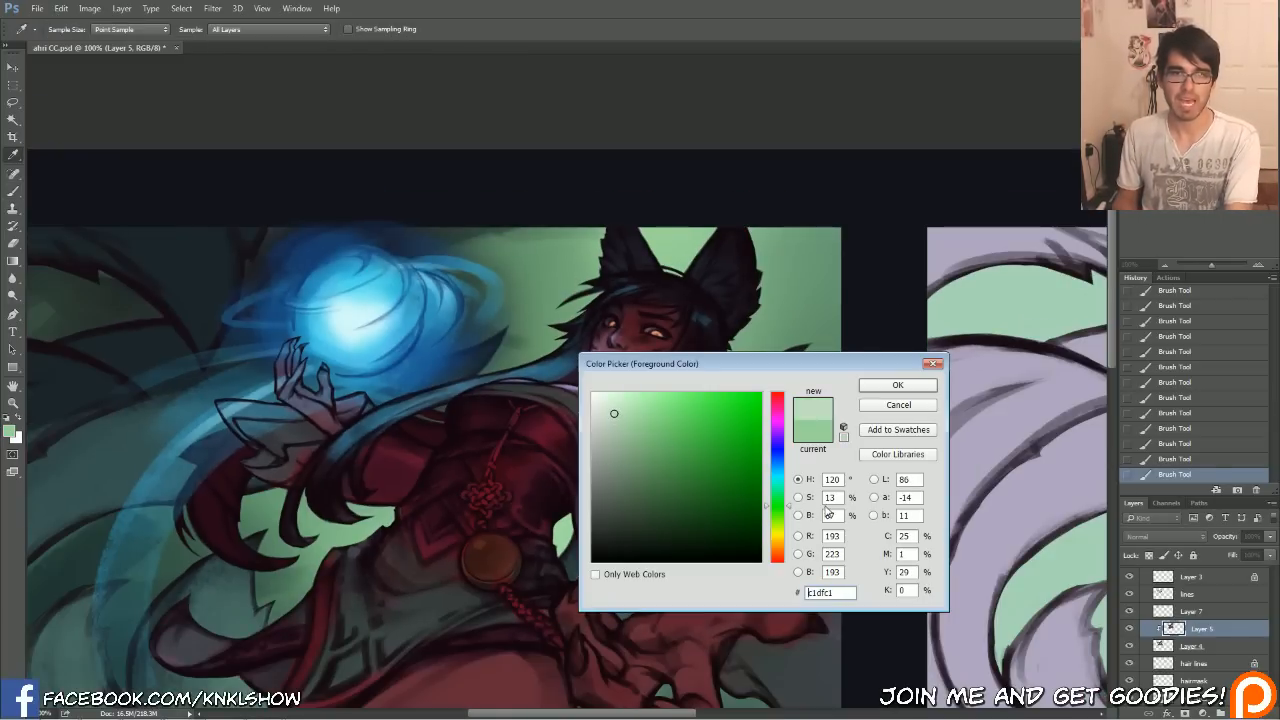
drag(788, 505, 788, 494)
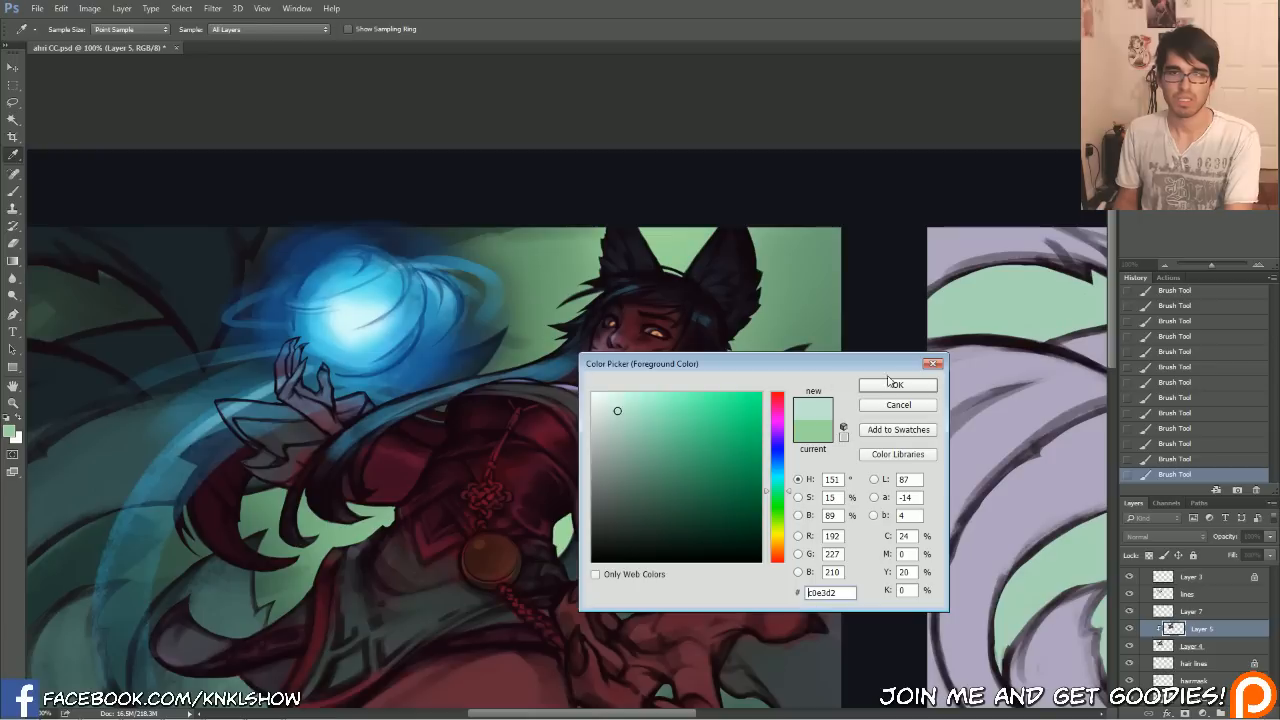
click(897, 385)
Paint pale mint rim highlights on the upper sleeve's white trim, both fox ears and the long hair strand.
mouse_move(740, 485)
mouse_down()
mouse_move(768, 471)
mouse_move(712, 490)
mouse_move(778, 445)
mouse_move(724, 466)
mouse_move(783, 440)
mouse_move(718, 458)
mouse_move(728, 488)
mouse_move(746, 441)
mouse_move(743, 465)
mouse_move(714, 458)
mouse_move(796, 449)
mouse_up()
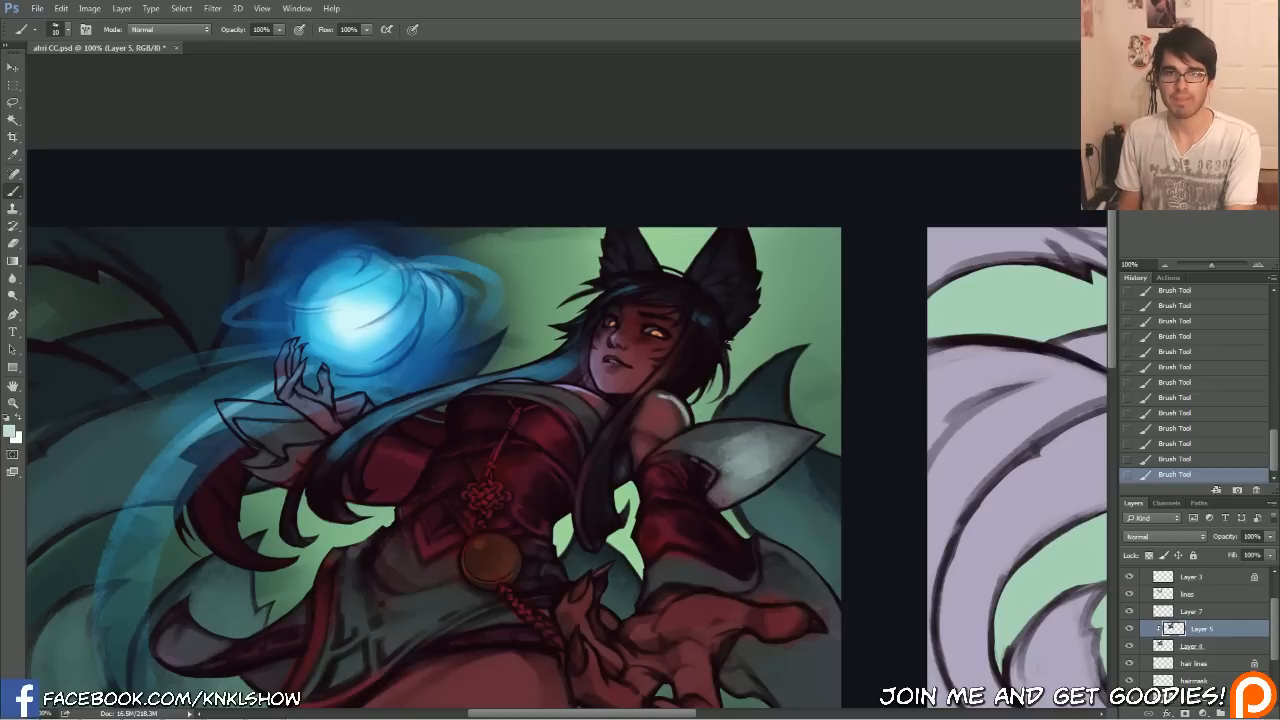
key(bracketright)
drag(748, 313, 735, 245)
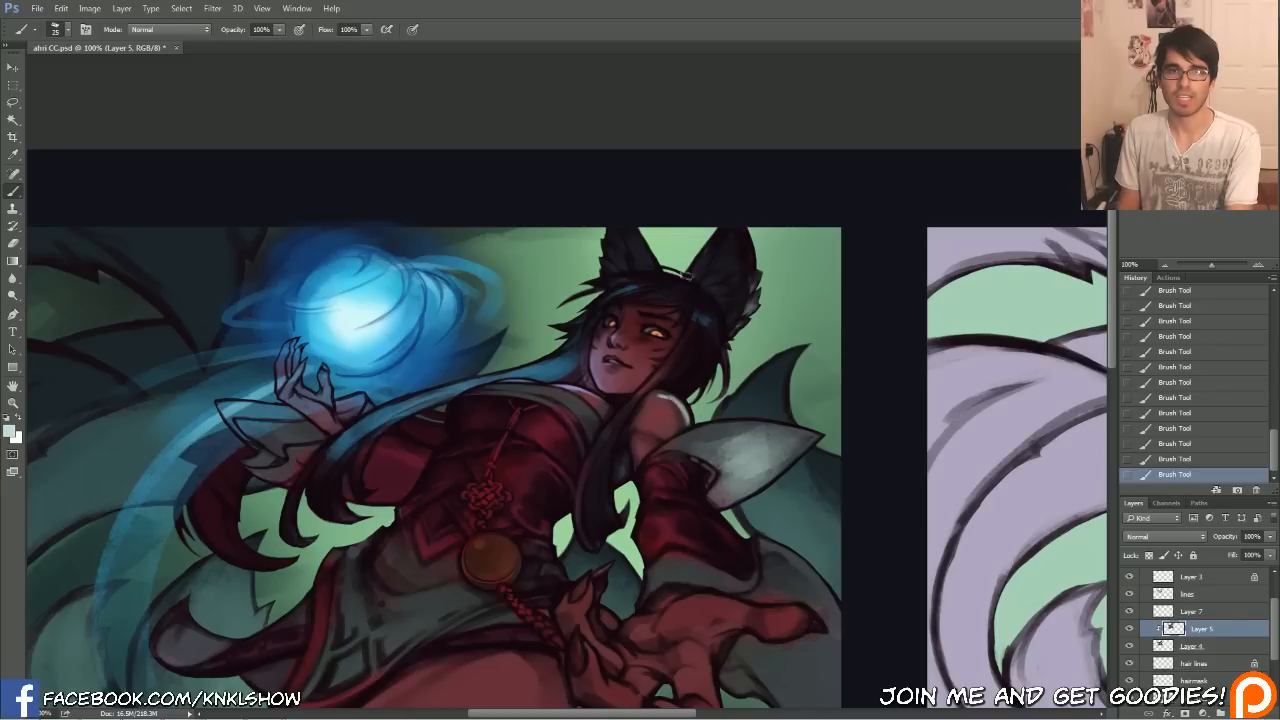
mouse_move(622, 215)
mouse_down()
mouse_move(645, 262)
mouse_move(614, 207)
mouse_up()
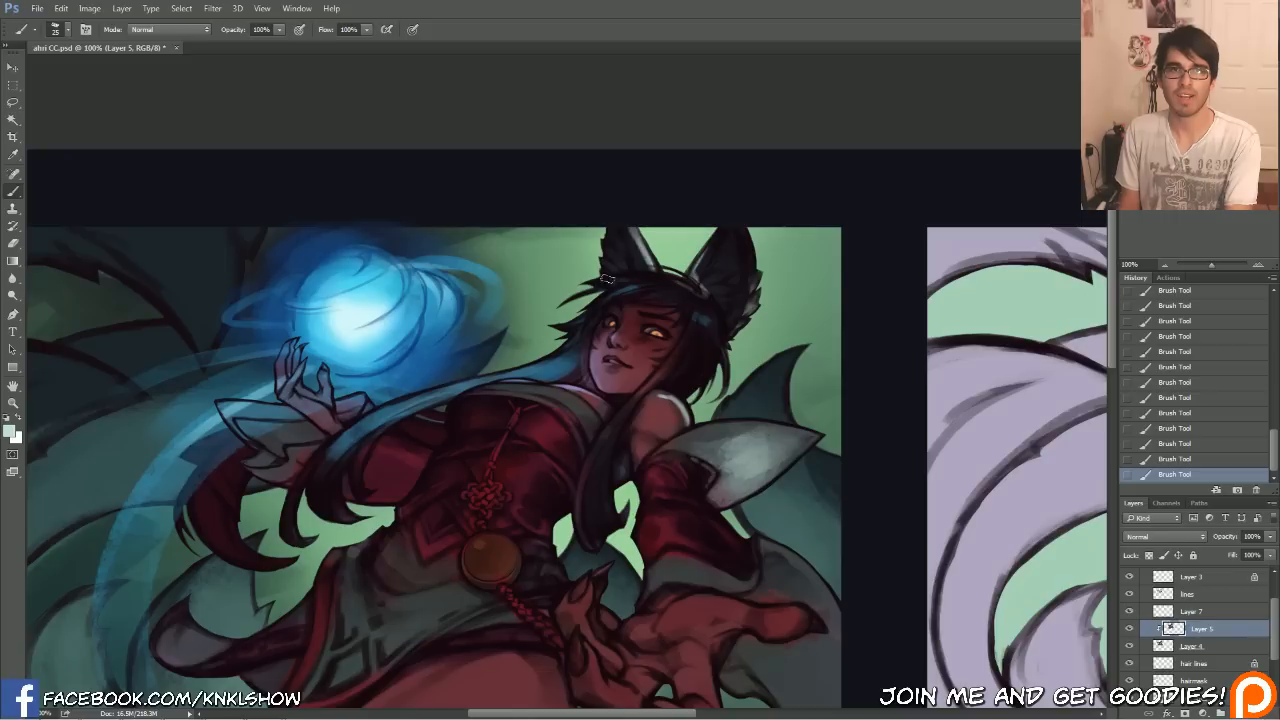
drag(565, 348, 424, 395)
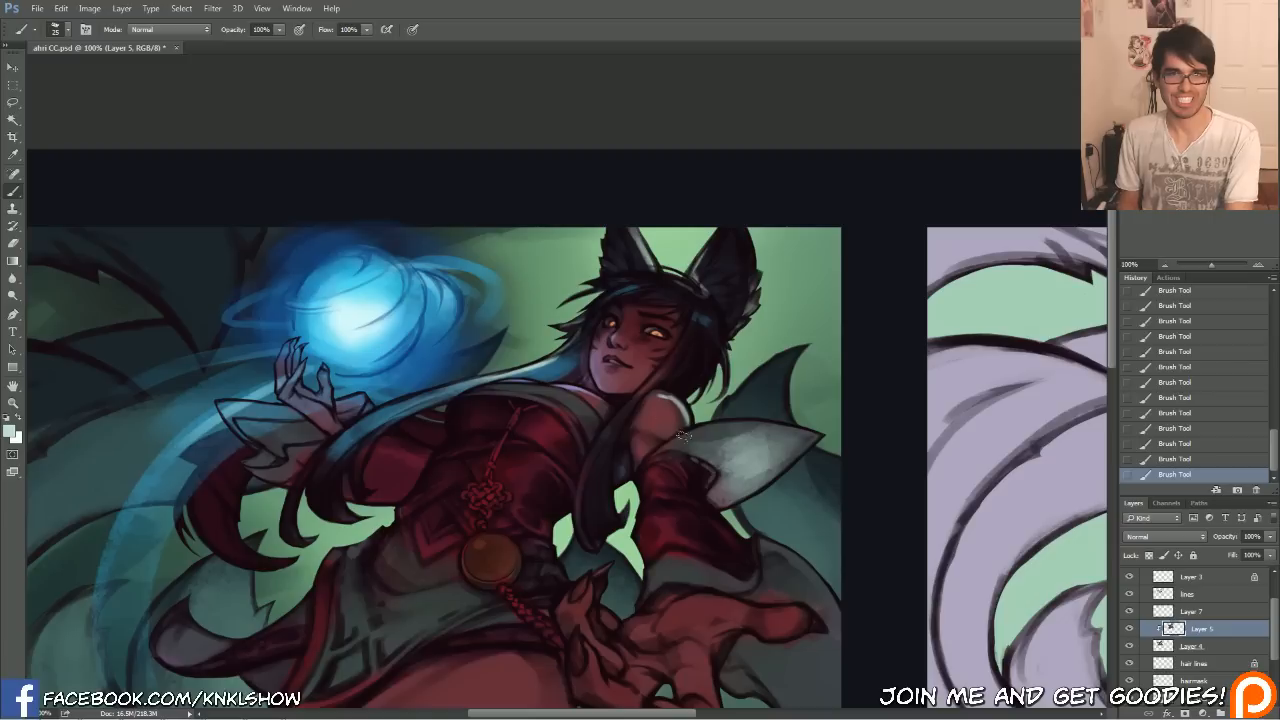
drag(706, 428, 842, 442)
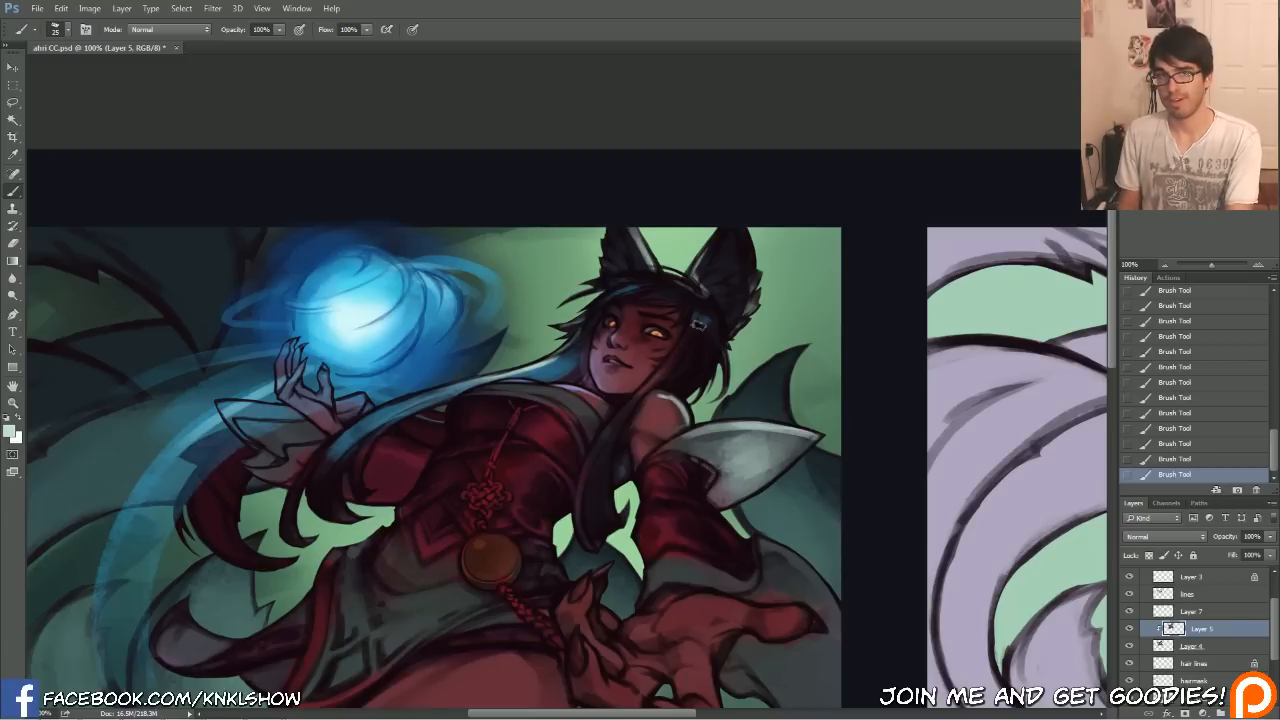
Paint pale rim light on the outer edge of the lower sleeve and the thumb tip, enlarging the brush and sampling nearby sleeve tones.
drag(970, 378, 961, 267)
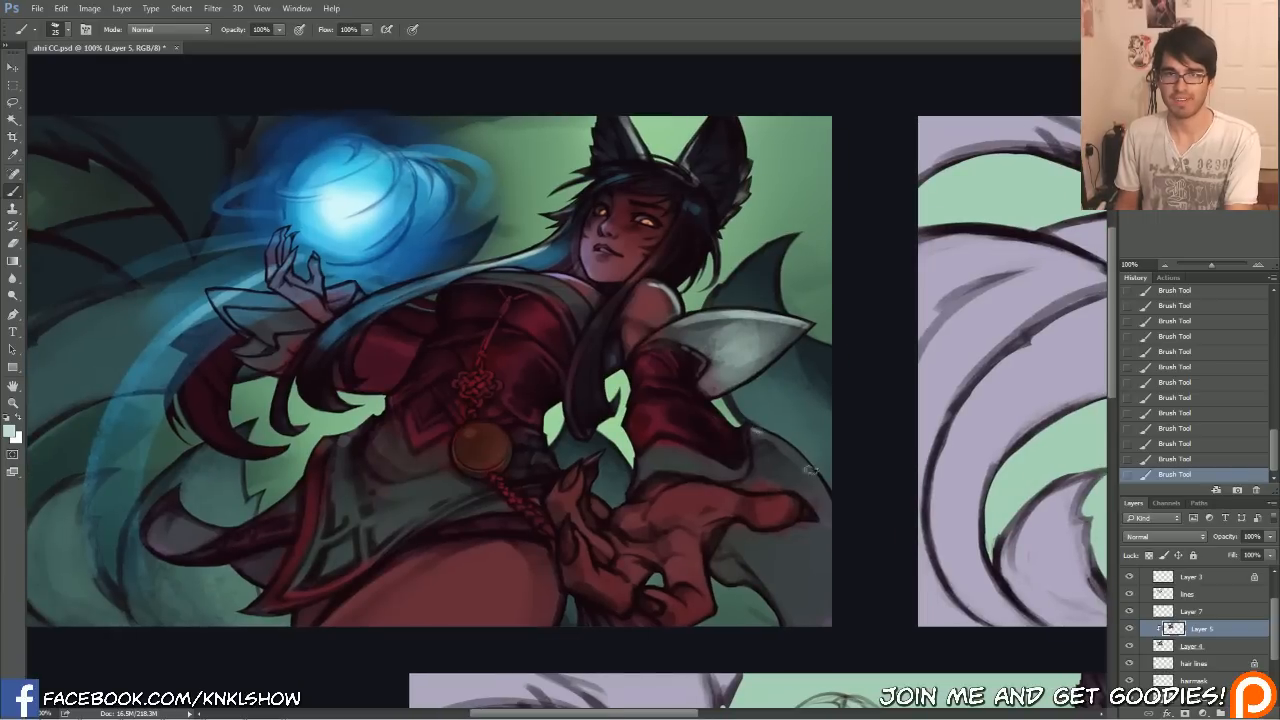
drag(752, 430, 829, 499)
key(])
key(])
key(])
key(])
key(])
key(])
key(])
key(])
key(])
key(])
mouse_move(809, 598)
mouse_down()
mouse_move(814, 520)
mouse_move(811, 574)
mouse_move(792, 568)
mouse_move(794, 591)
mouse_move(781, 583)
mouse_move(817, 580)
mouse_up()
alt+click(783, 535)
alt+click(762, 545)
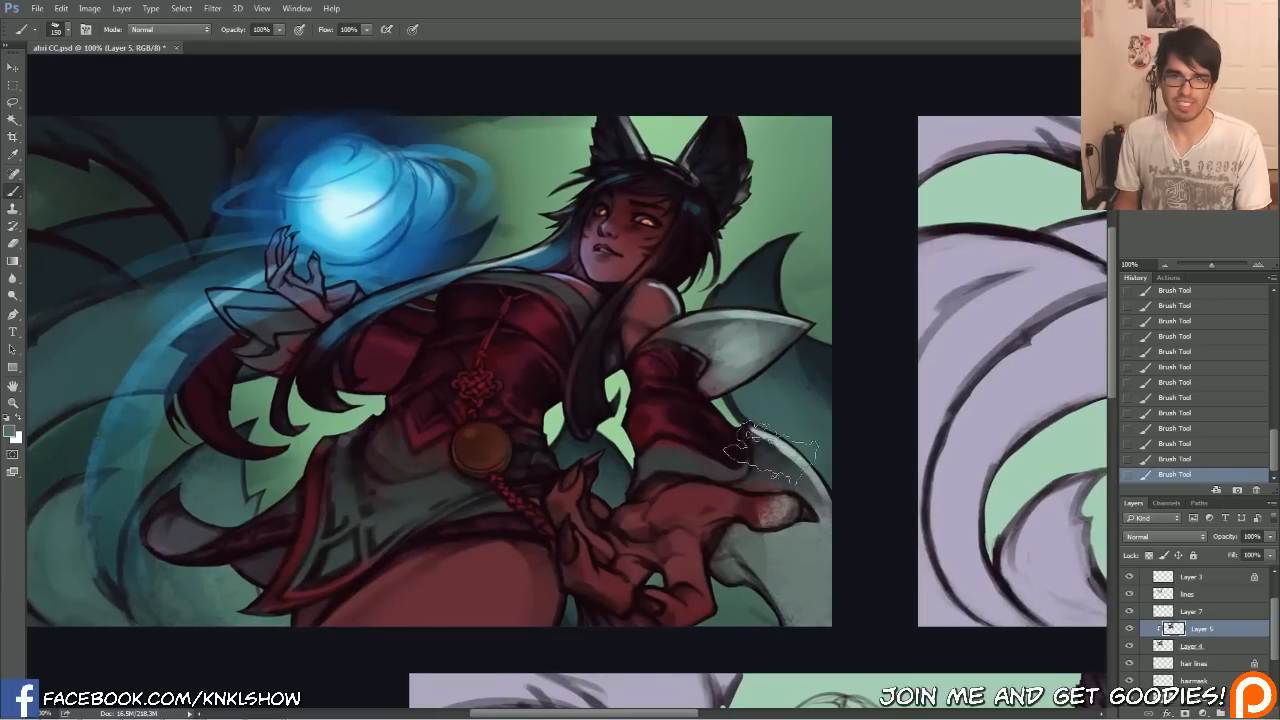
Soften the shading on the upper sleeve's white trim with sampled grey tones, reducing the brush to 45 px.
drag(742, 366, 729, 357)
alt+click(692, 330)
key([)
key([)
key([)
key([)
key([)
key([)
key([)
key([)
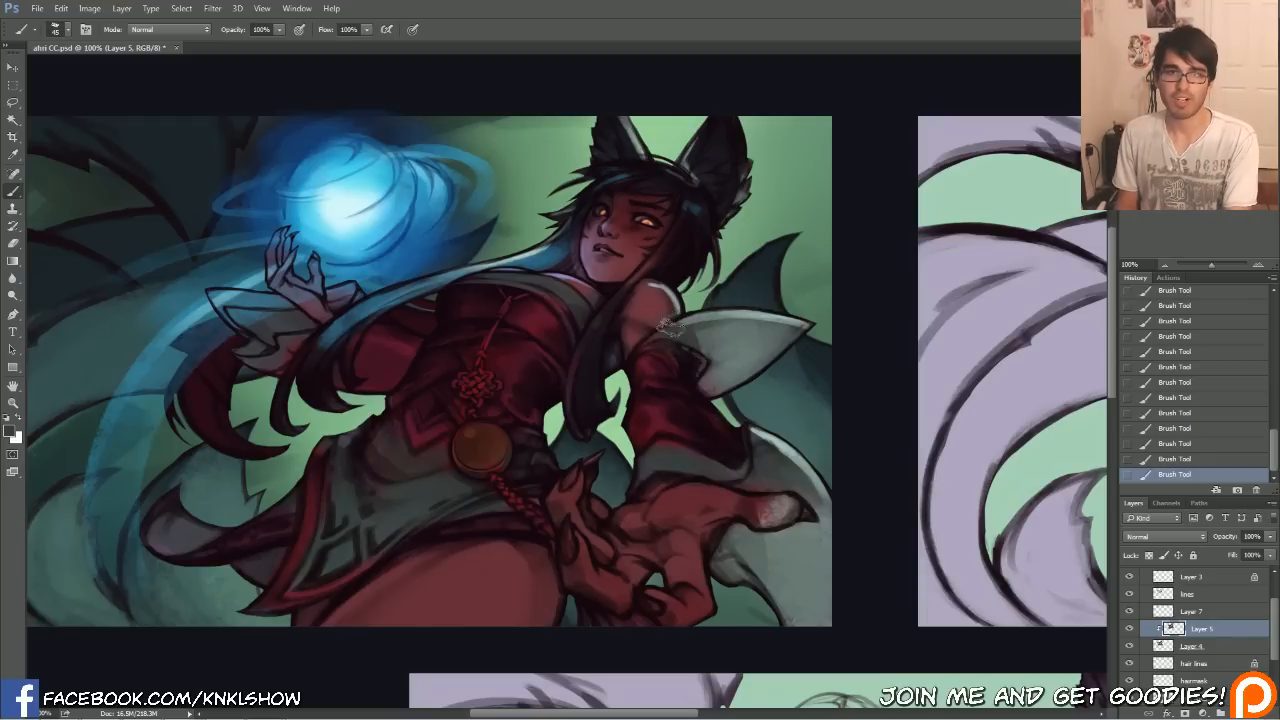
Paint blue orb light along the dress's neckline trim and on the skirt panel below the medallion, using colours sampled from the orb.
drag(400, 412, 524, 408)
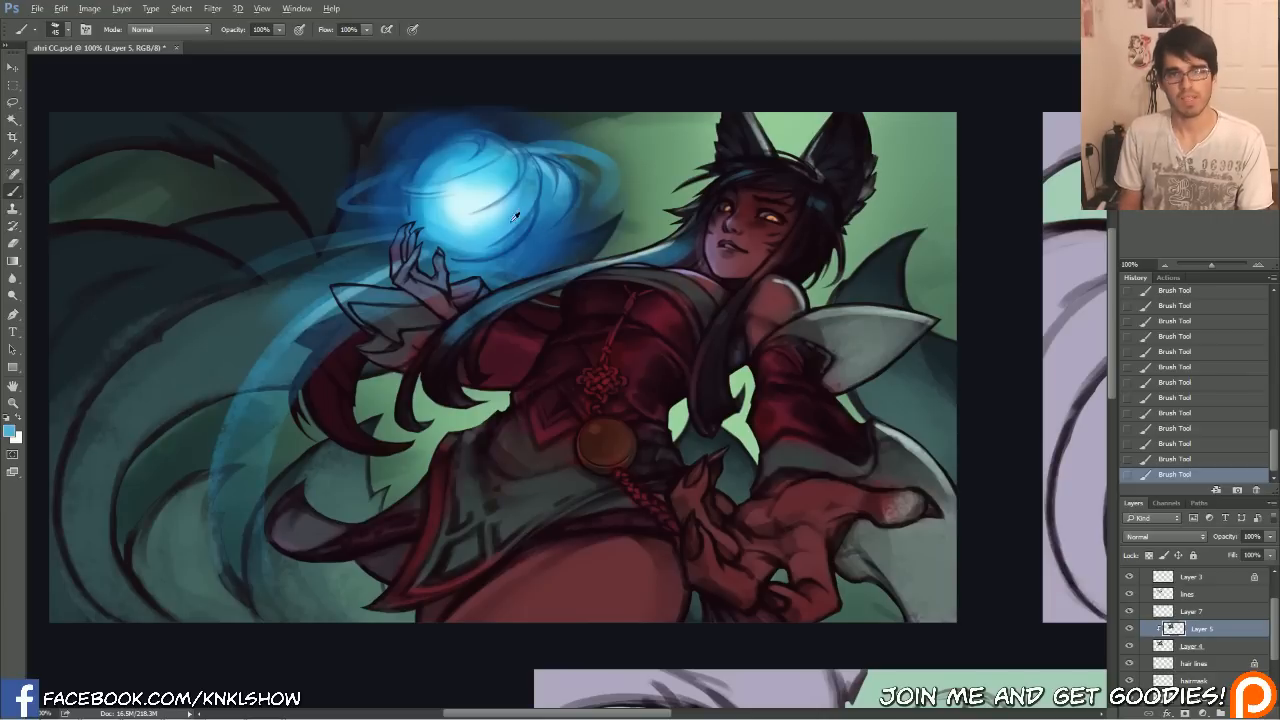
key([)
key(bracketright)
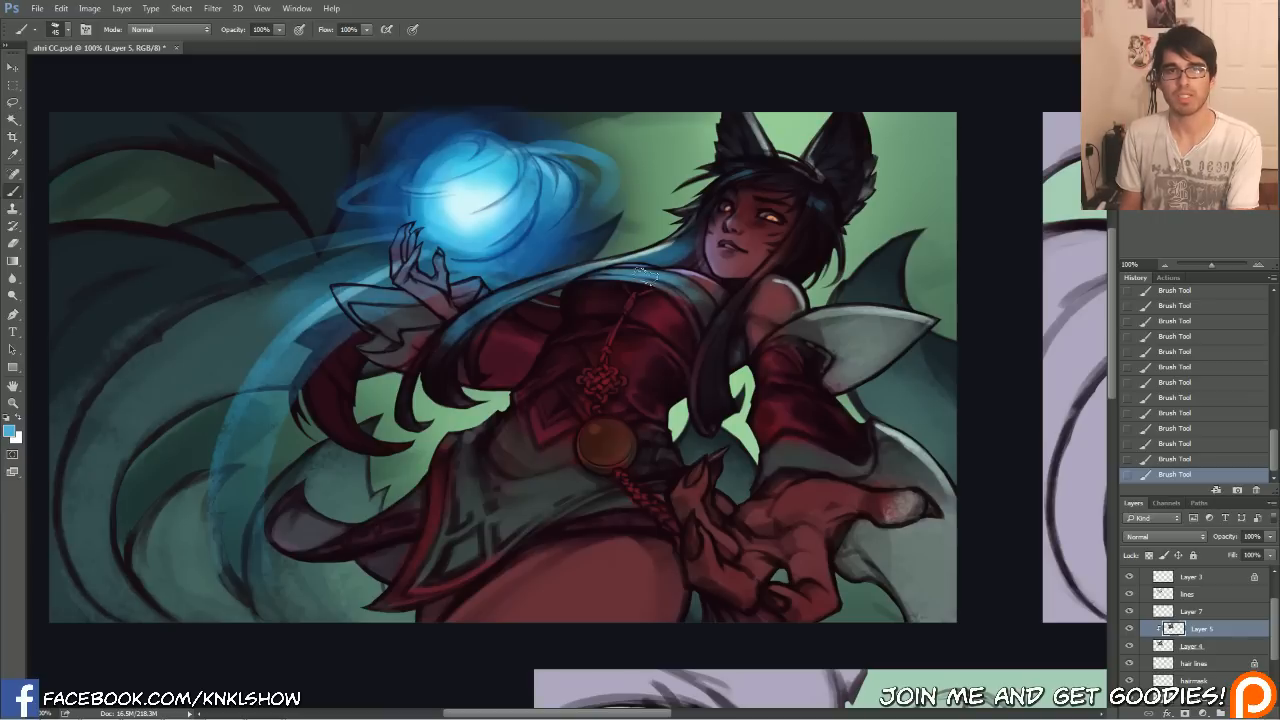
key(bracketleft)
key(bracketleft)
alt+click(505, 212)
drag(603, 275, 698, 289)
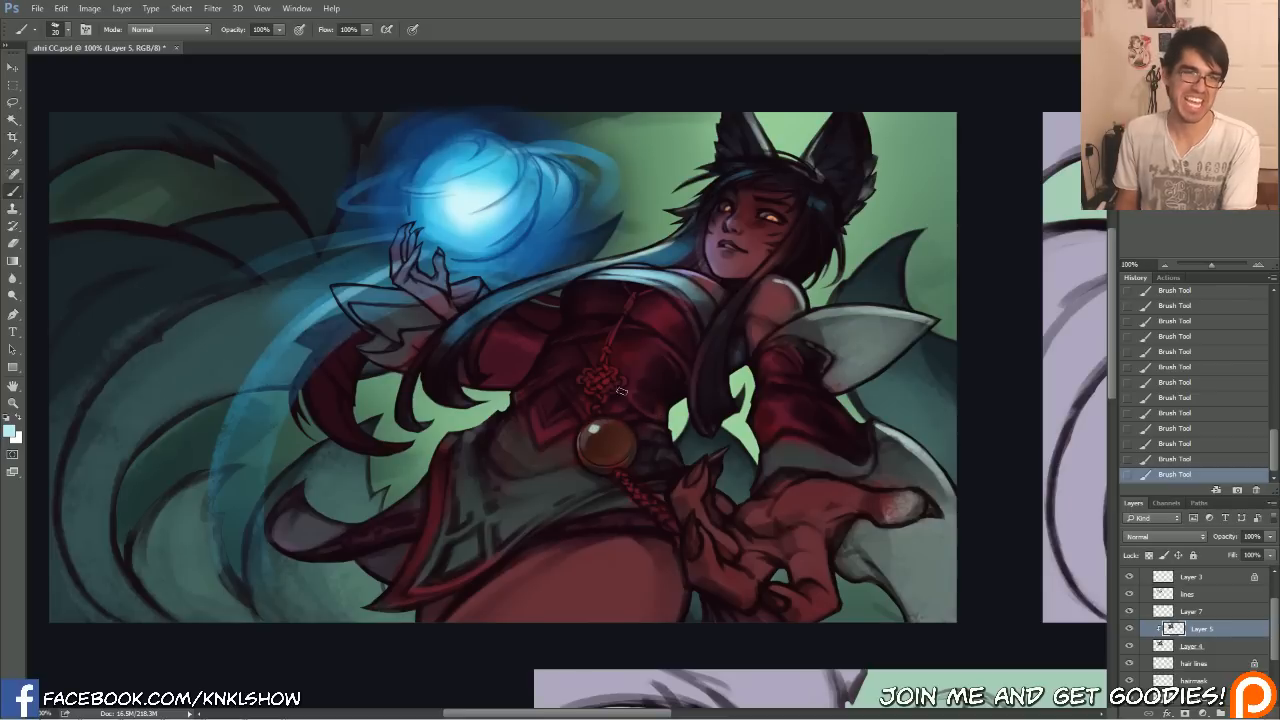
drag(612, 482, 552, 498)
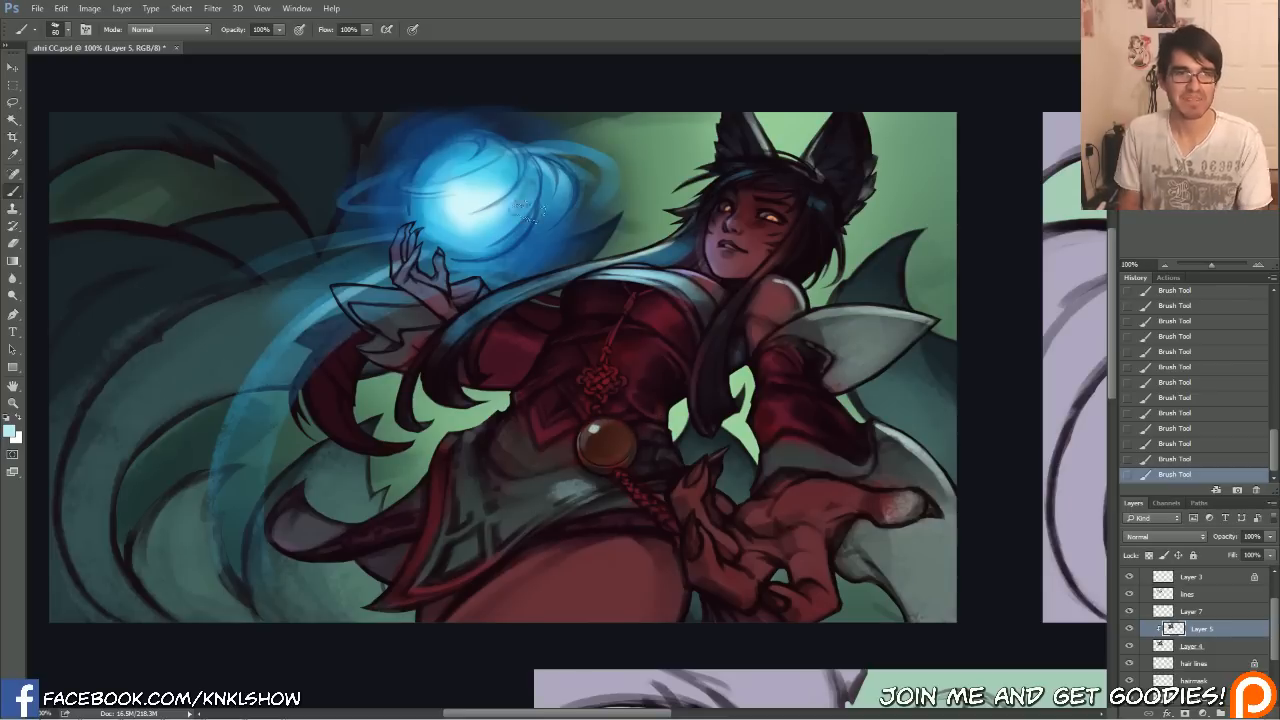
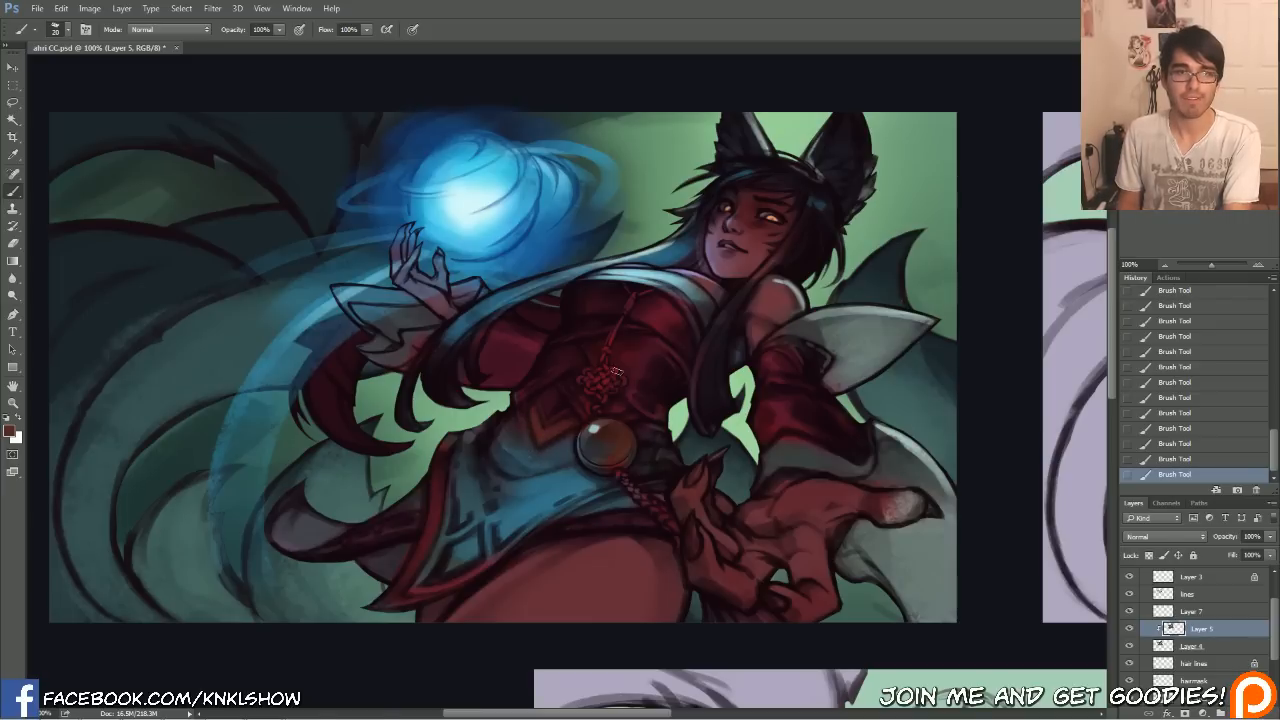
Rework the shading of the round waist medallion and adjust the brown foreground colour for it.
mouse_move(603, 435)
mouse_down()
mouse_move(617, 449)
mouse_move(602, 438)
mouse_up()
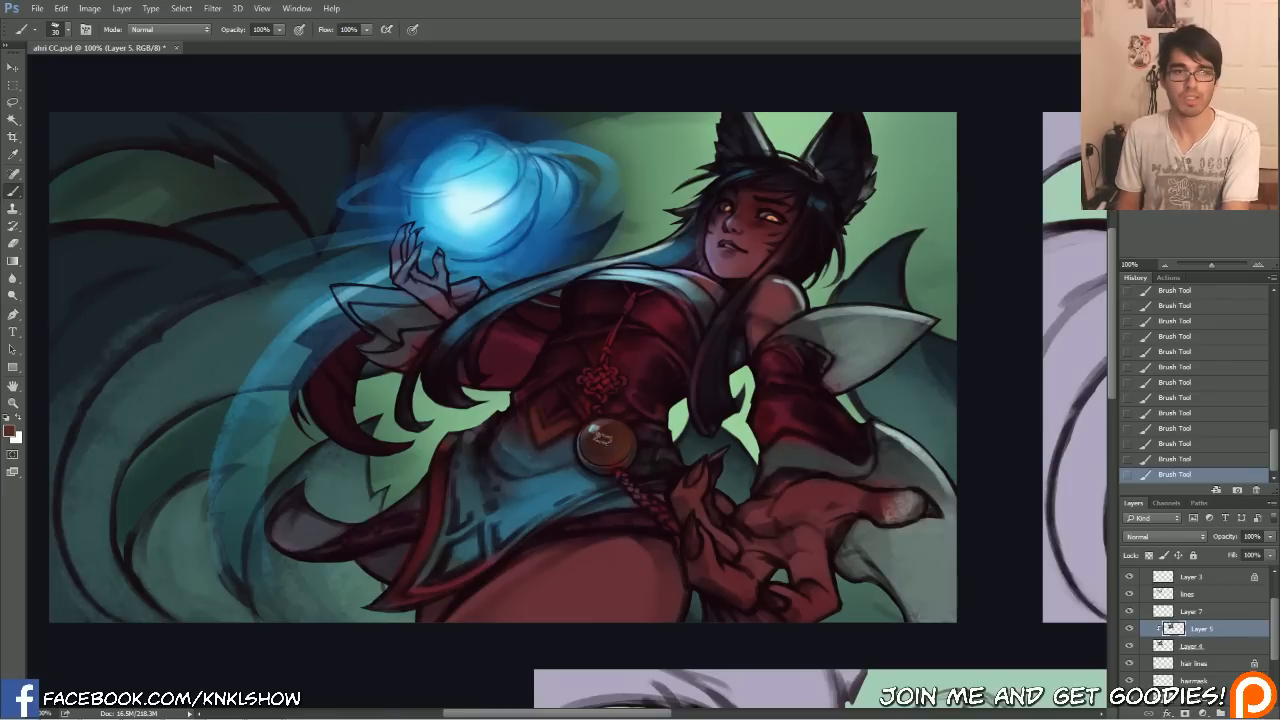
click(9, 431)
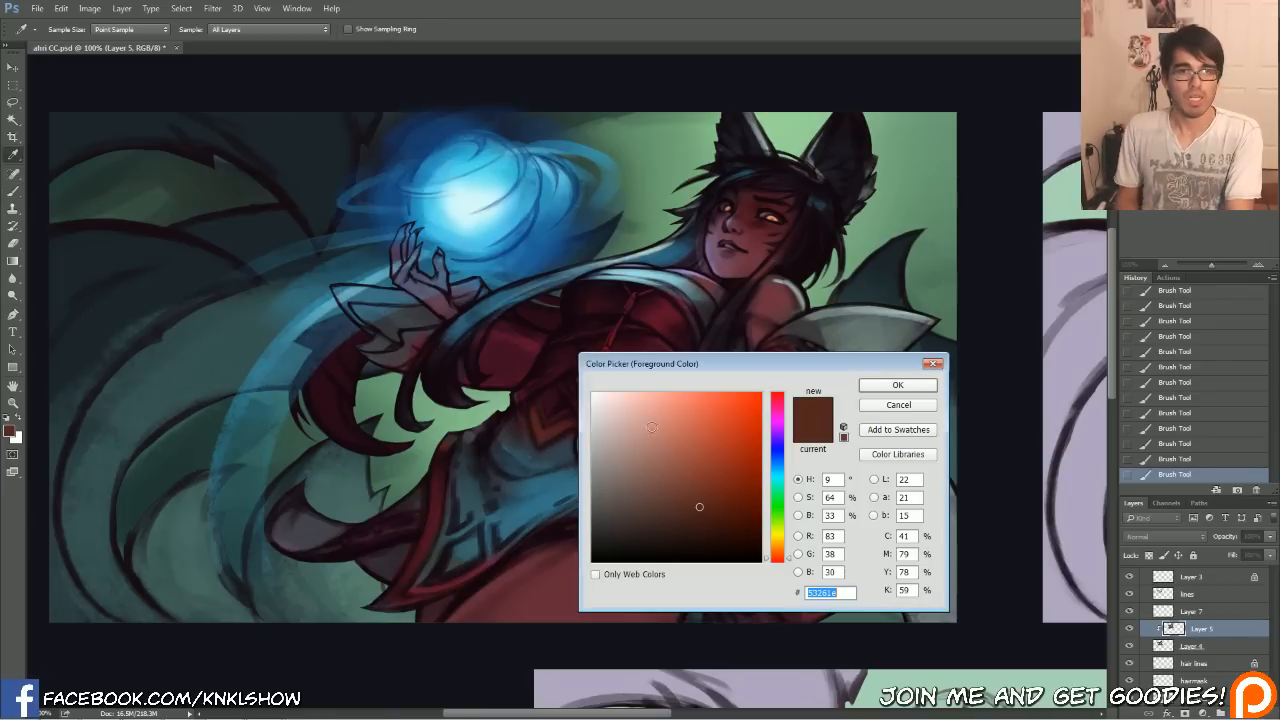
click(898, 390)
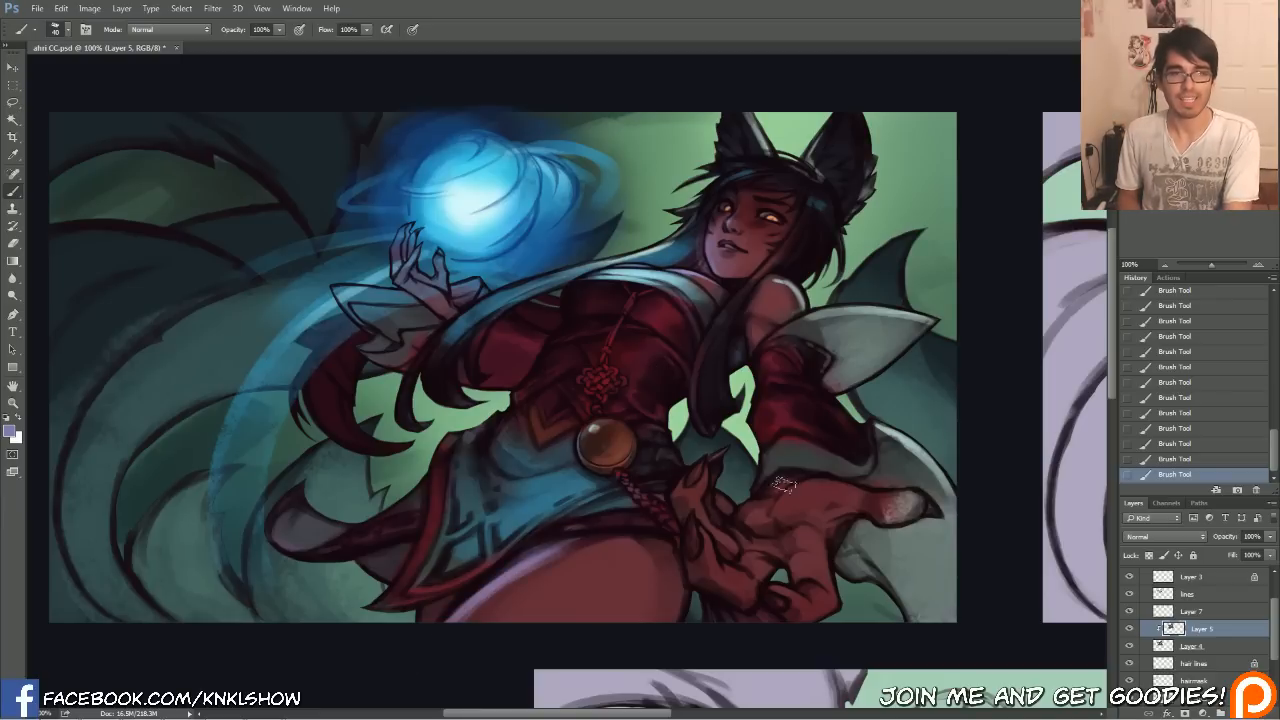
Shift the foreground violet to a more saturated purple with hue 282° and tint the rim light on the thigh.
key(ctrl+z)
key(ctrl+z)
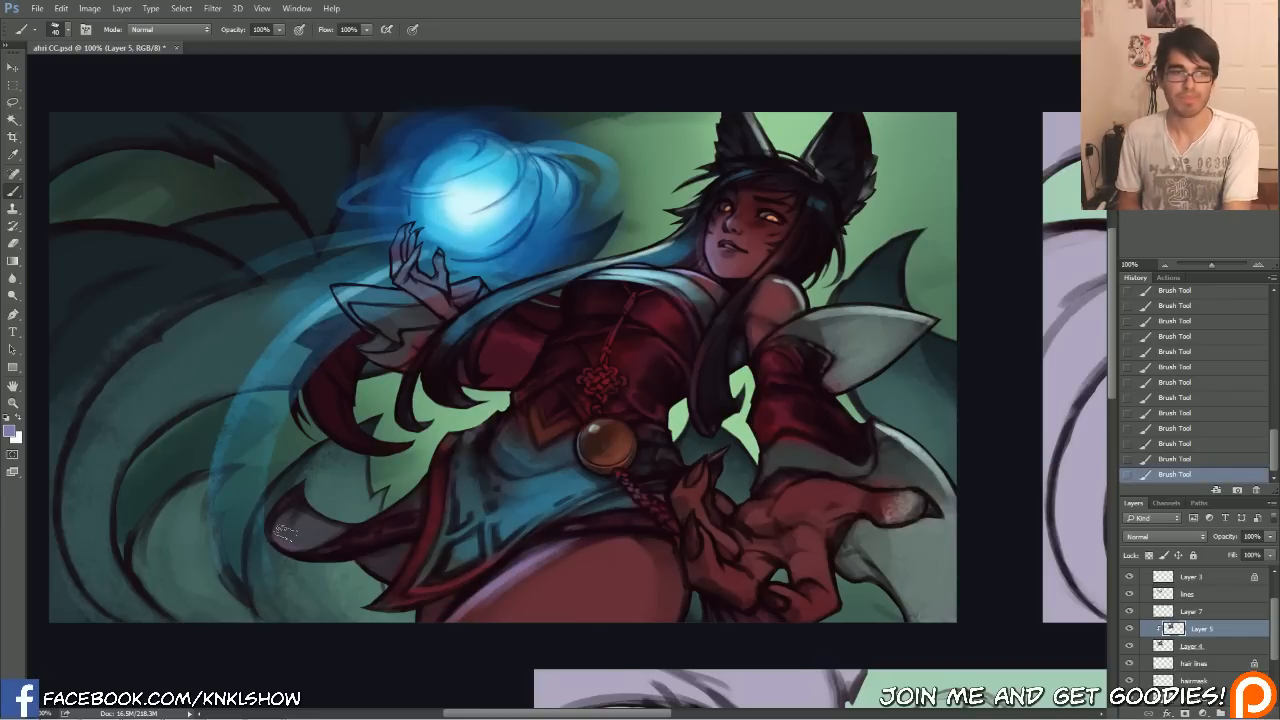
click(9, 431)
click(787, 431)
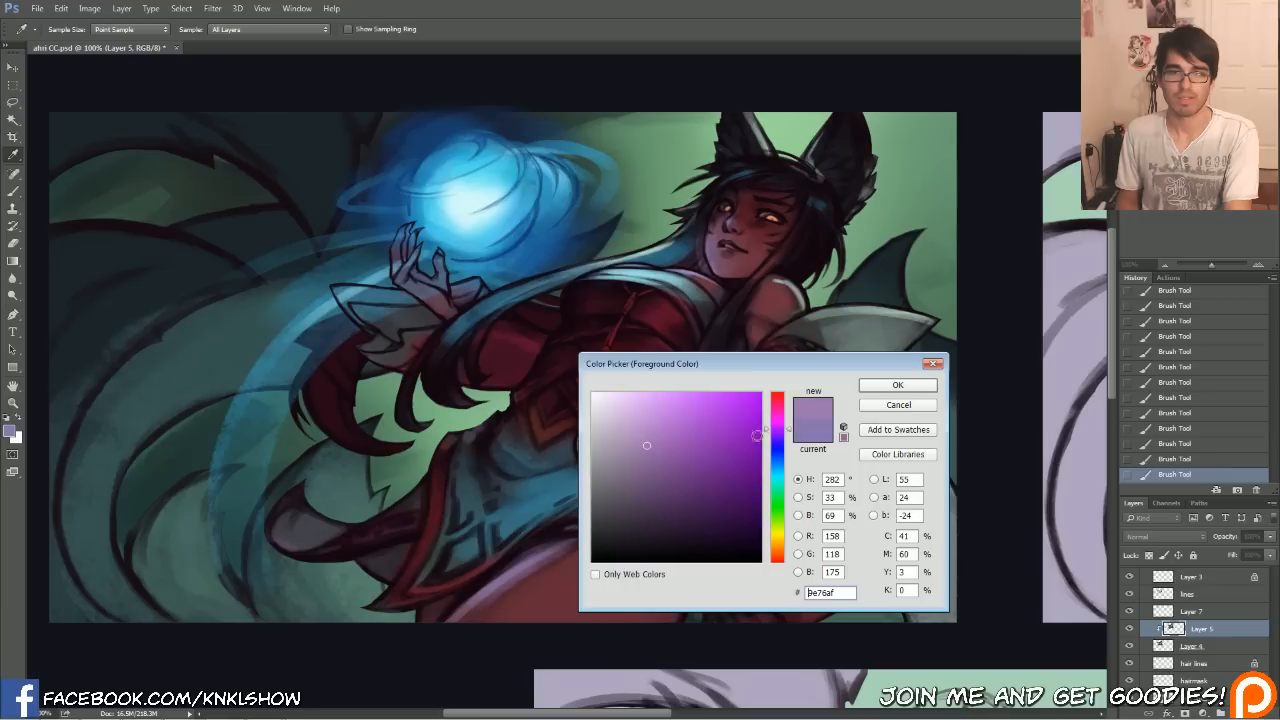
click(686, 450)
click(911, 386)
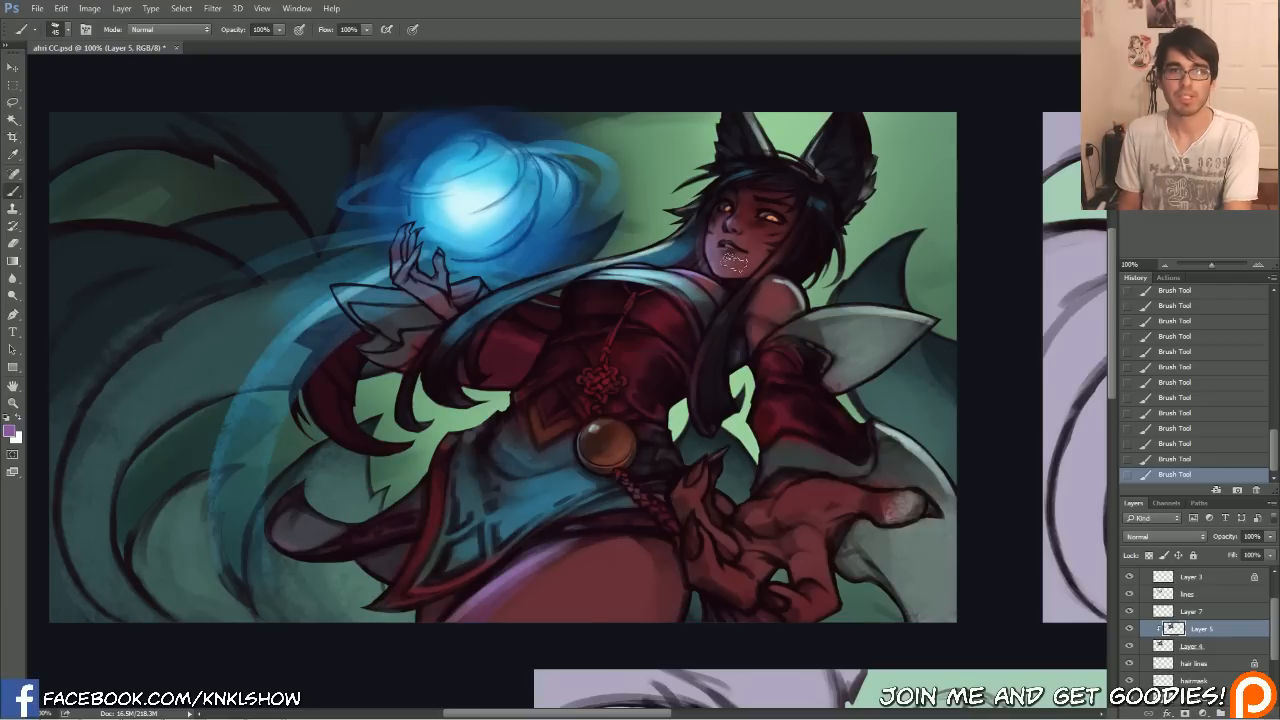
Paint purple light on the lower face with a 70 px brush and blend it using skin tones sampled from the face.
key(bracketright)
key(bracketright)
key(bracketright)
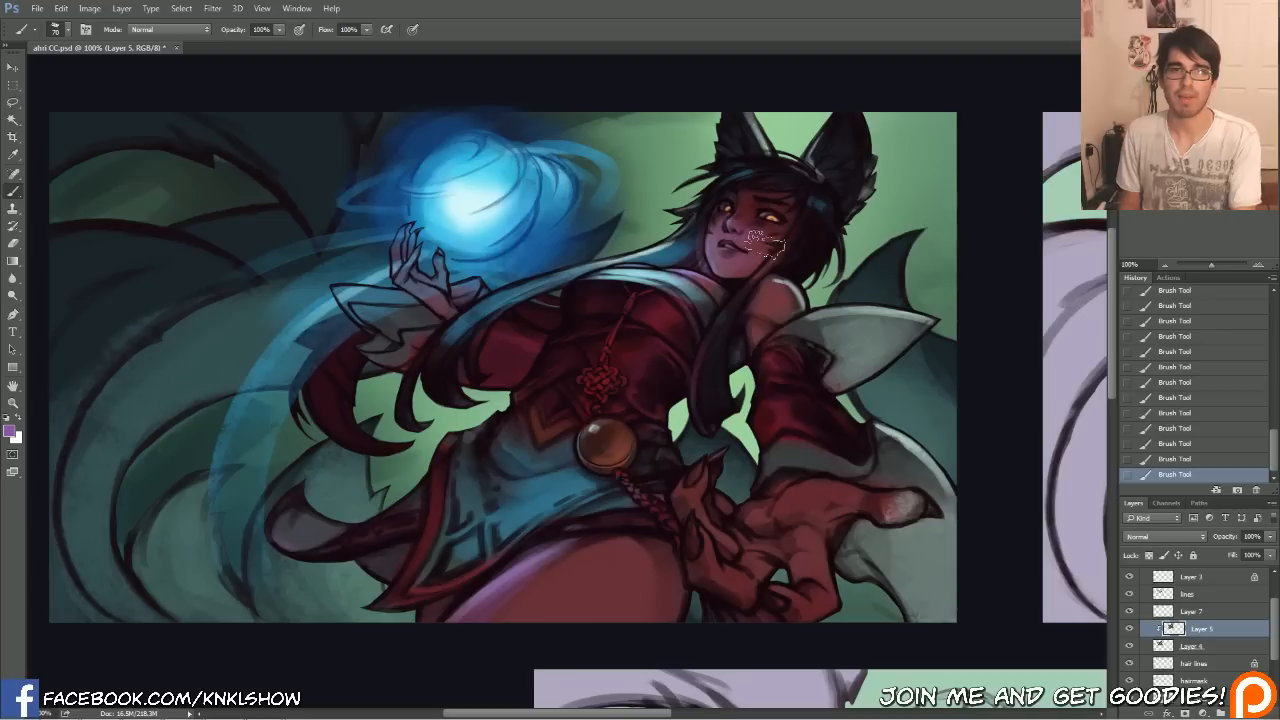
alt+click(752, 212)
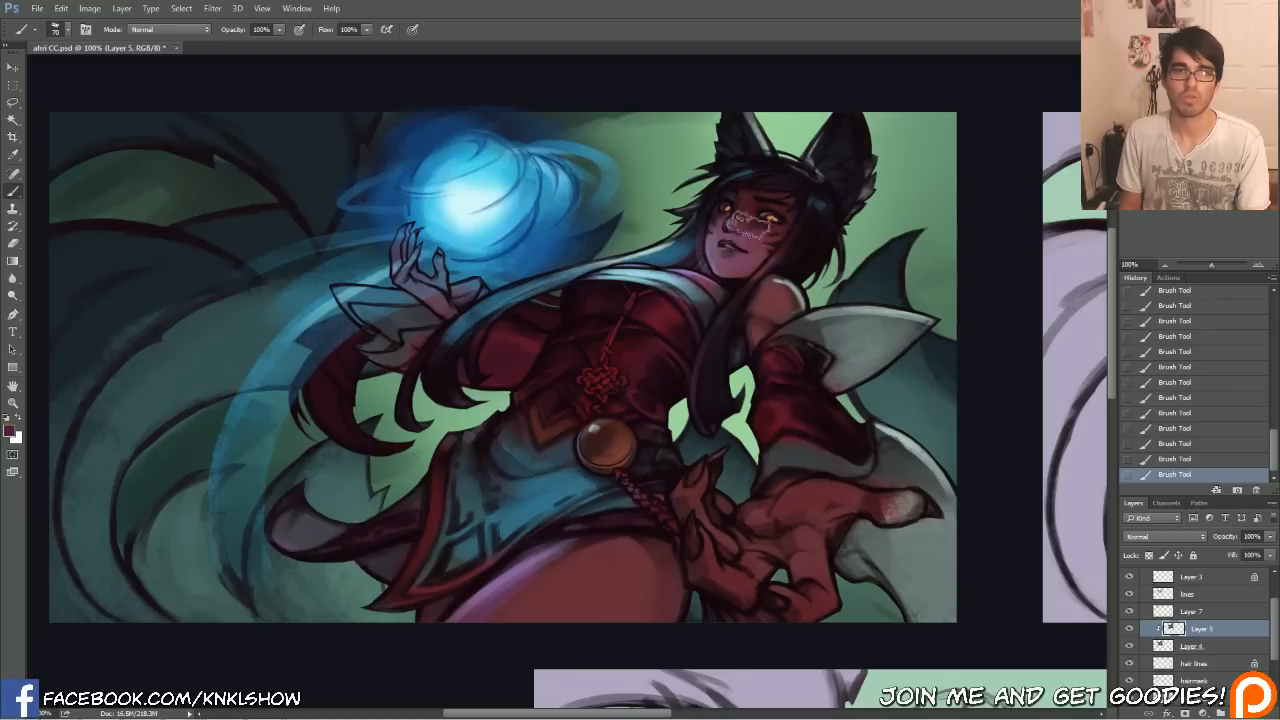
key(bracketleft)
key(bracketleft)
key(bracketleft)
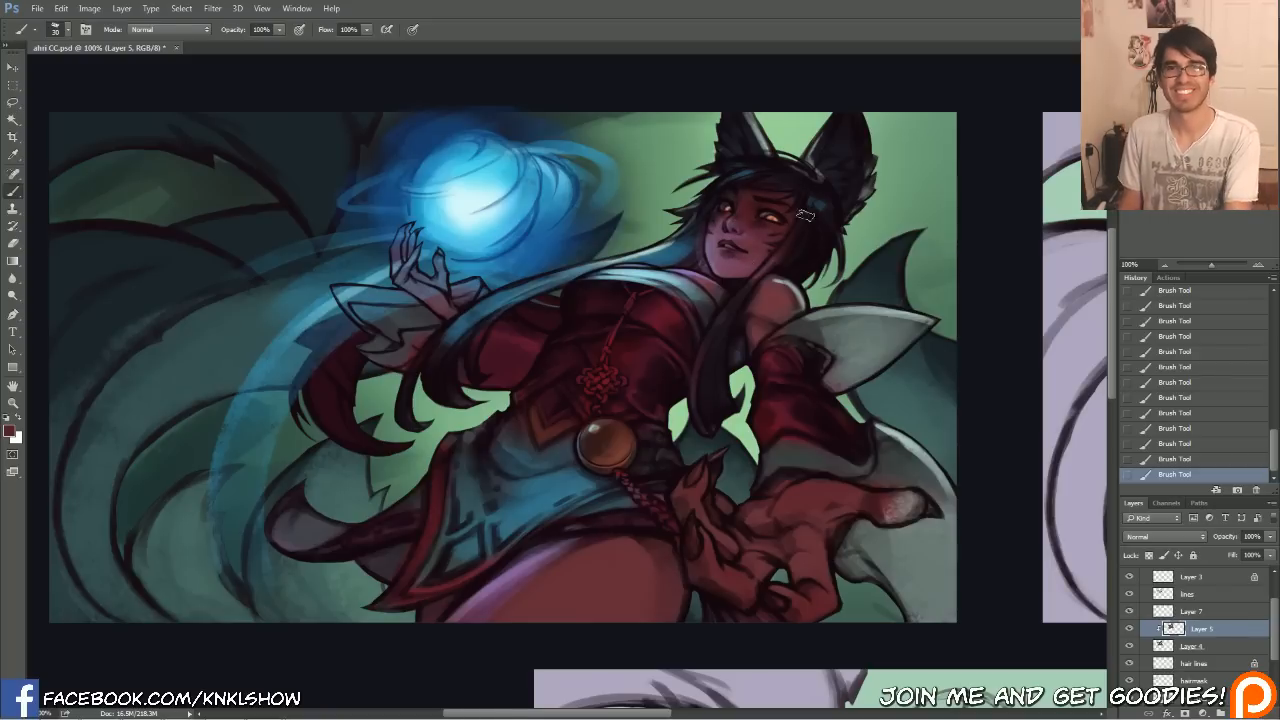
alt+click(737, 266)
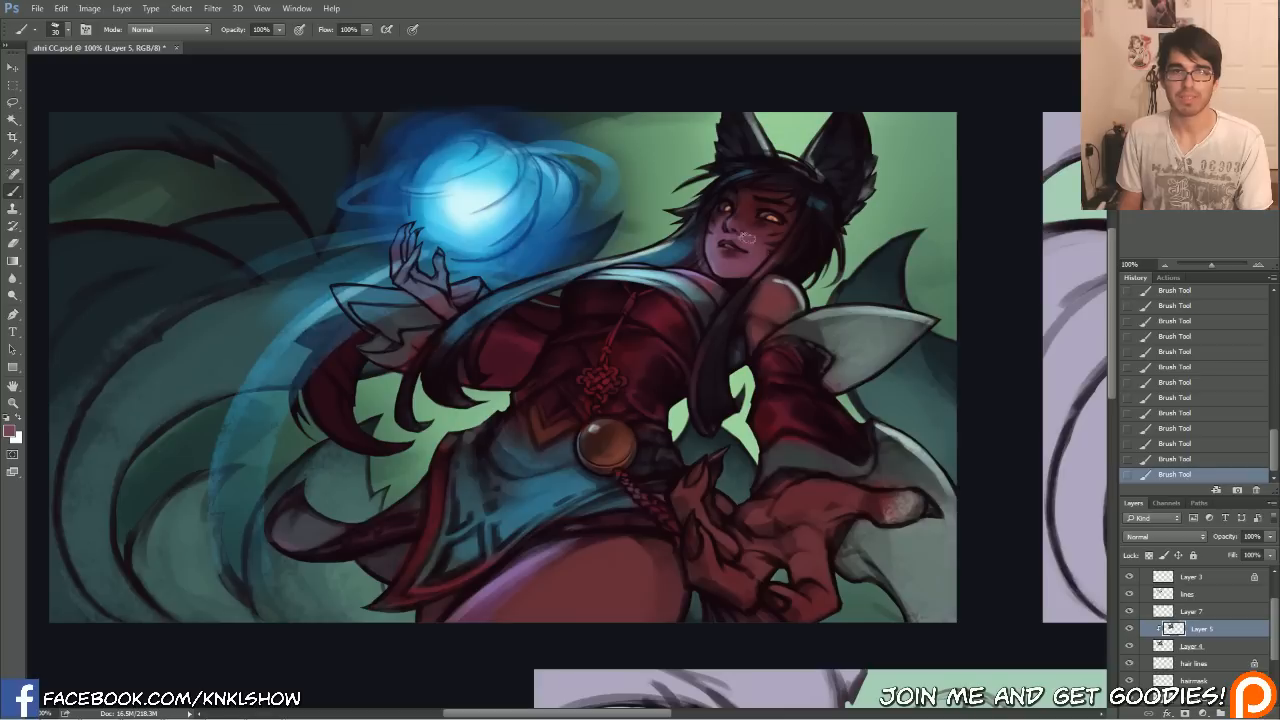
Paint violet light on the outstretched hand's palm, thumb and raised finger, blending with a skin tone sampled from the hand.
key(alt)
key(alt)
key(bracketright)
key(bracketright)
mouse_move(700, 512)
mouse_down()
mouse_move(765, 490)
mouse_move(773, 502)
mouse_move(825, 470)
mouse_move(785, 500)
mouse_move(834, 488)
mouse_move(890, 497)
mouse_up()
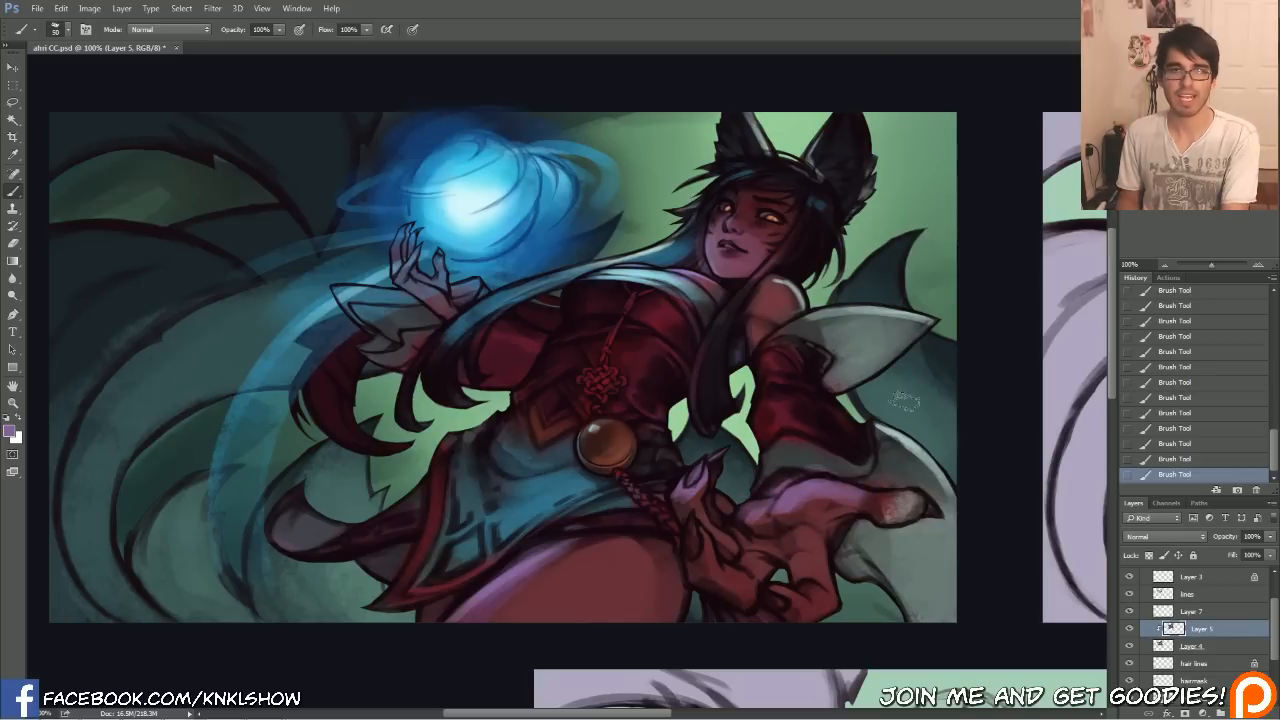
alt+click(807, 512)
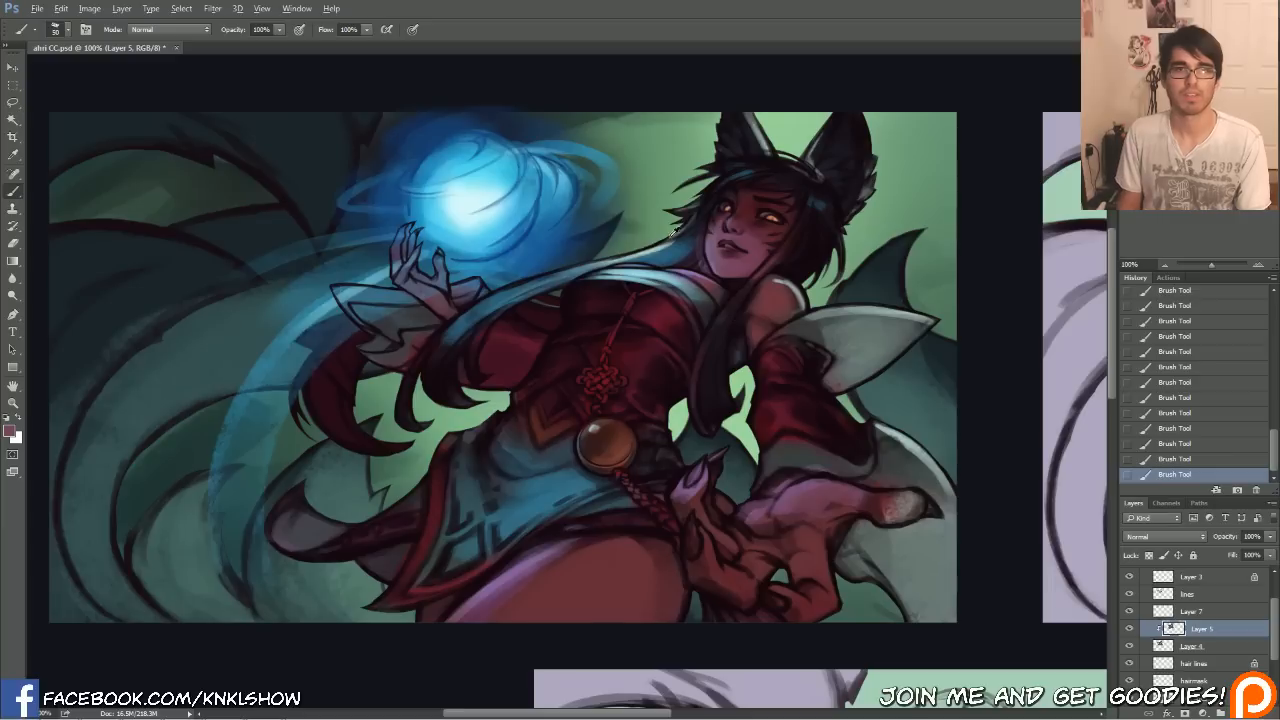
key(bracketleft)
key(bracketleft)
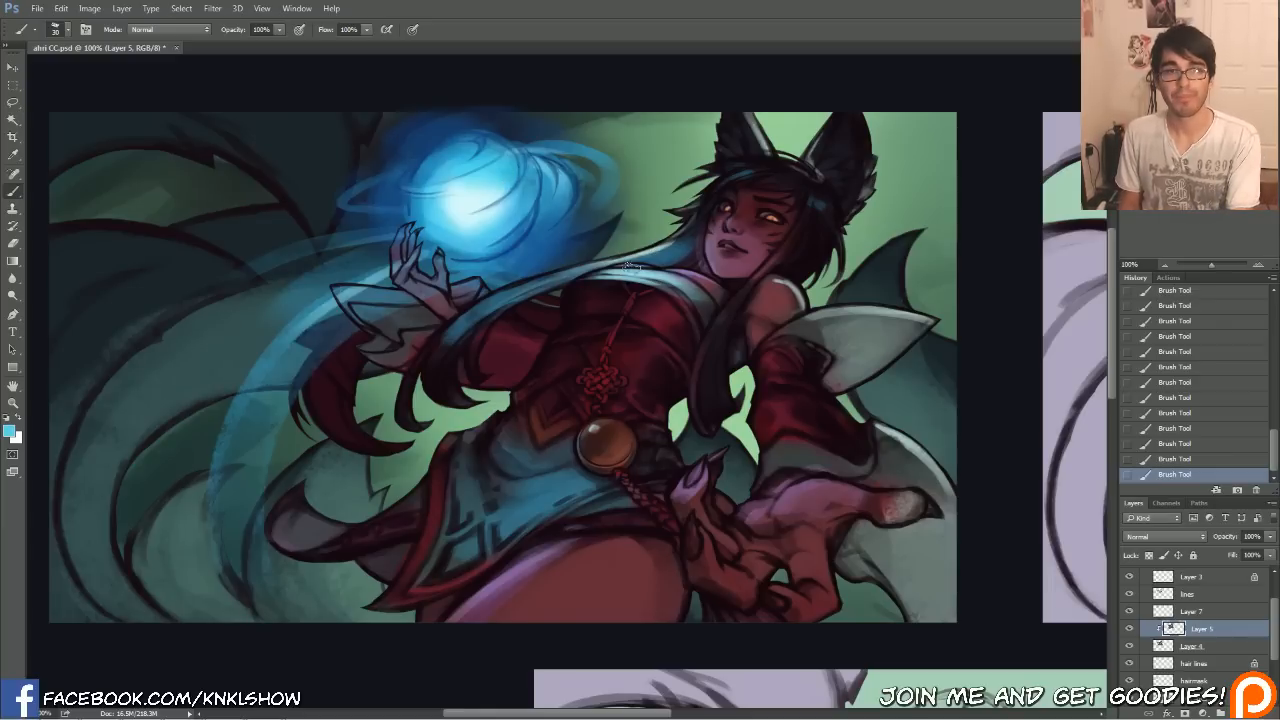
Extend the muted violet light across the outstretched hand's palm using a larger brush and a tone sampled from the hand.
drag(746, 513, 816, 484)
key(bracketright)
key(bracketright)
alt+click(806, 488)
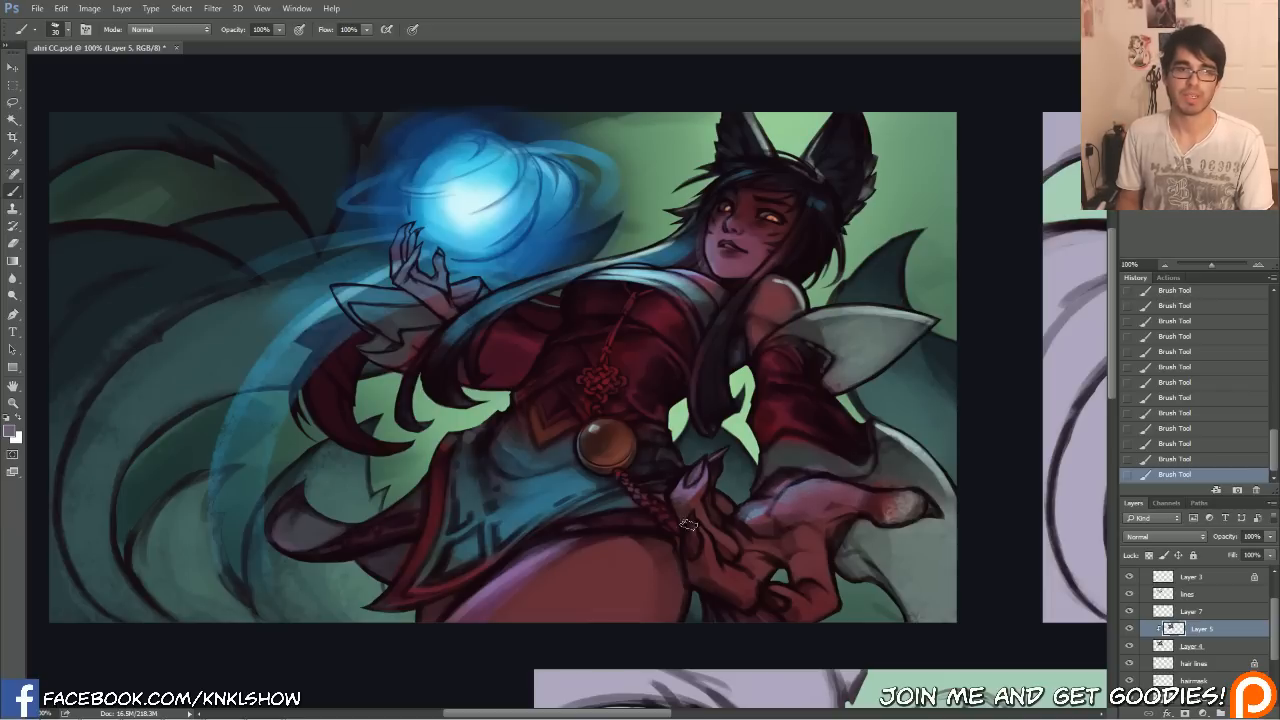
Sample the bodice's dark red, shift it to a brighter crimson, and paint highlights on the chest folds.
alt+click(659, 311)
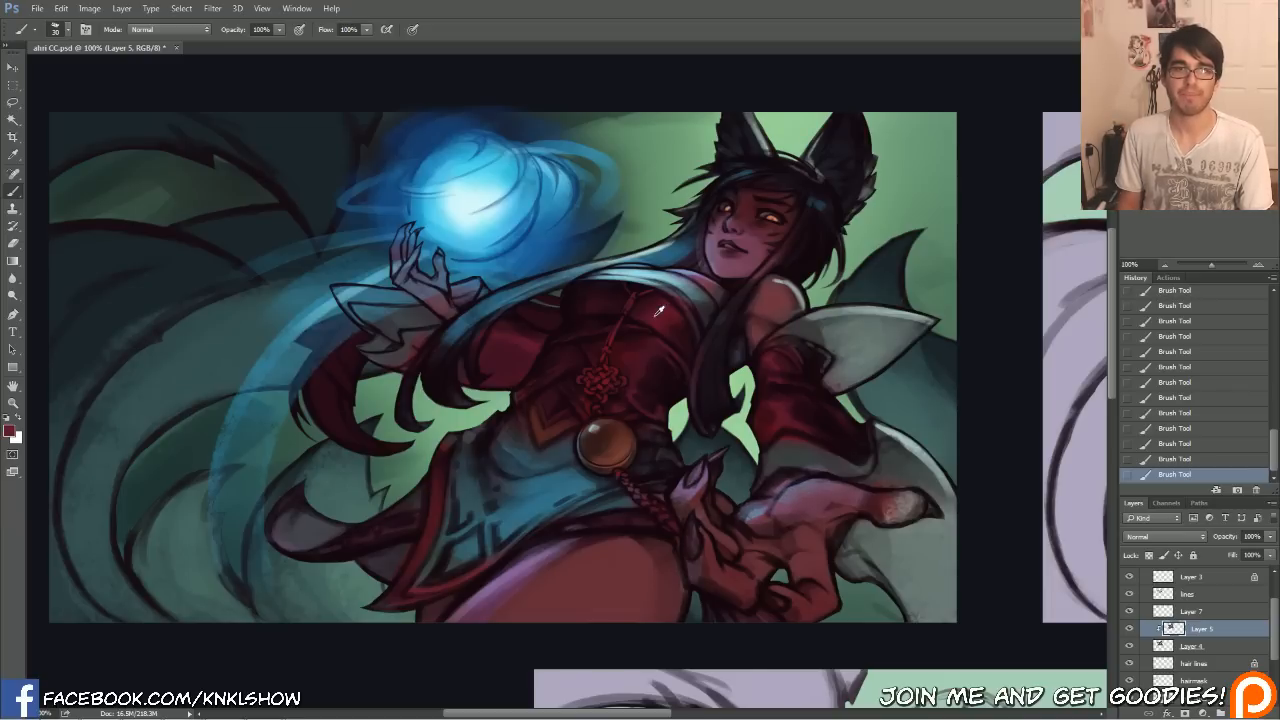
click(8, 429)
drag(701, 486, 749, 456)
click(890, 392)
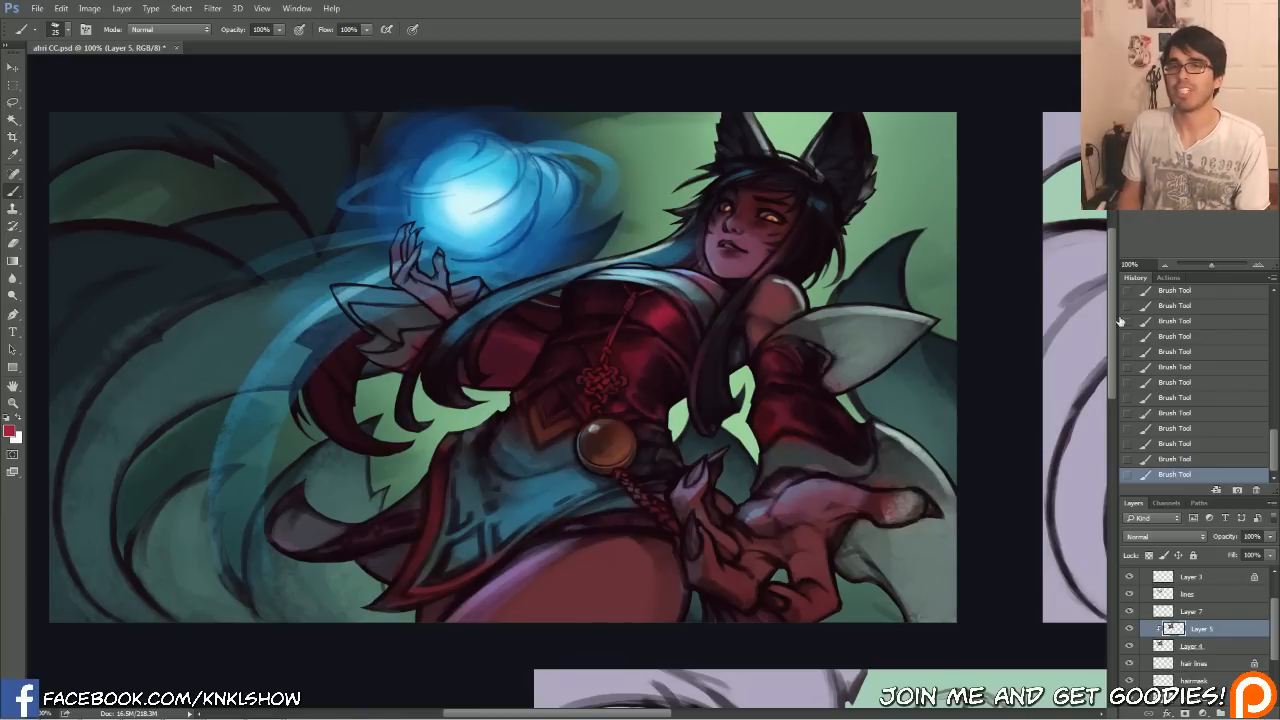
click(1261, 267)
drag(869, 343, 768, 421)
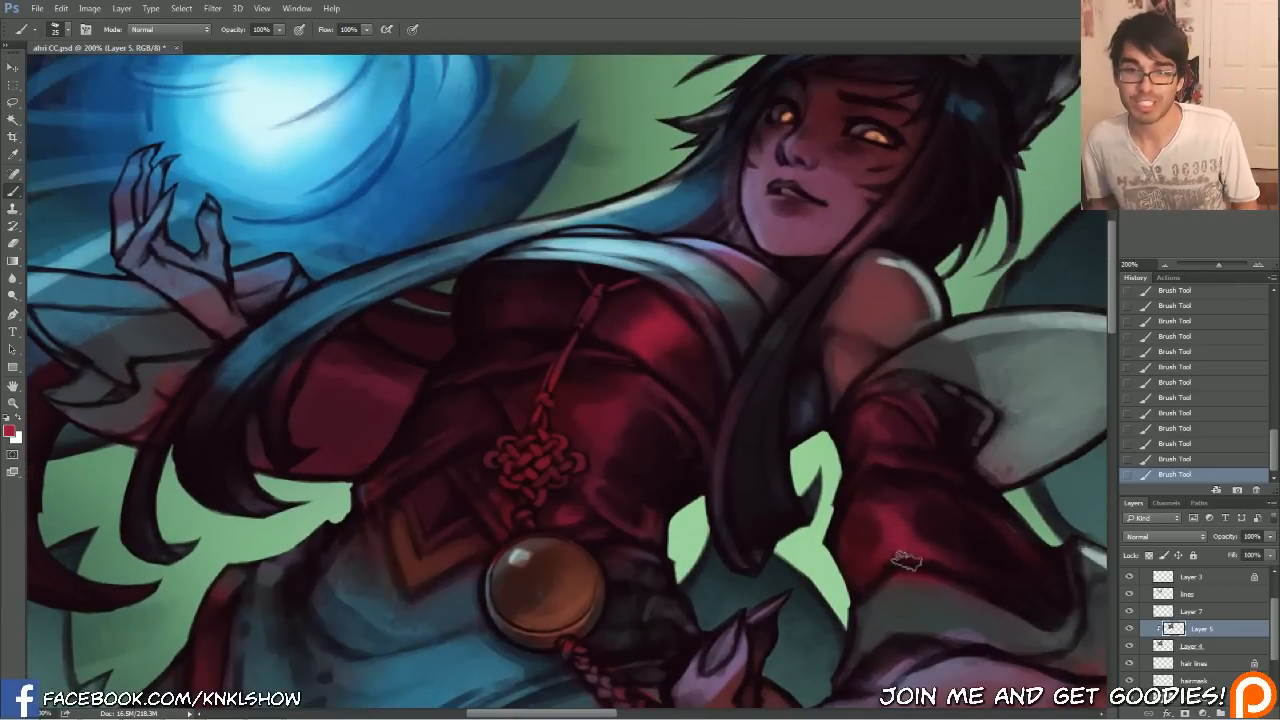
click(1163, 266)
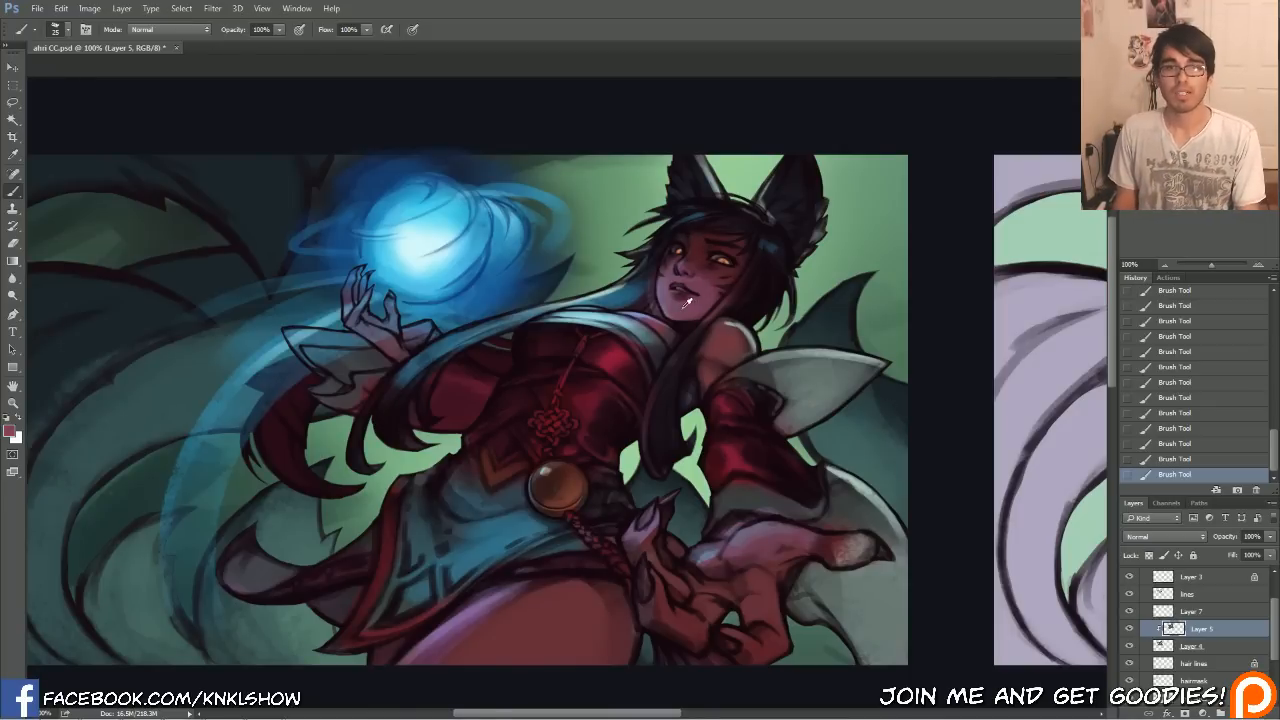
Paint soft purple-pink light on the bare shoulder with a tone sampled from the chin, blending with the shoulder's skin colour.
mouse_move(722, 358)
mouse_down()
mouse_move(717, 336)
mouse_move(733, 344)
mouse_up()
key(])
alt+click(706, 376)
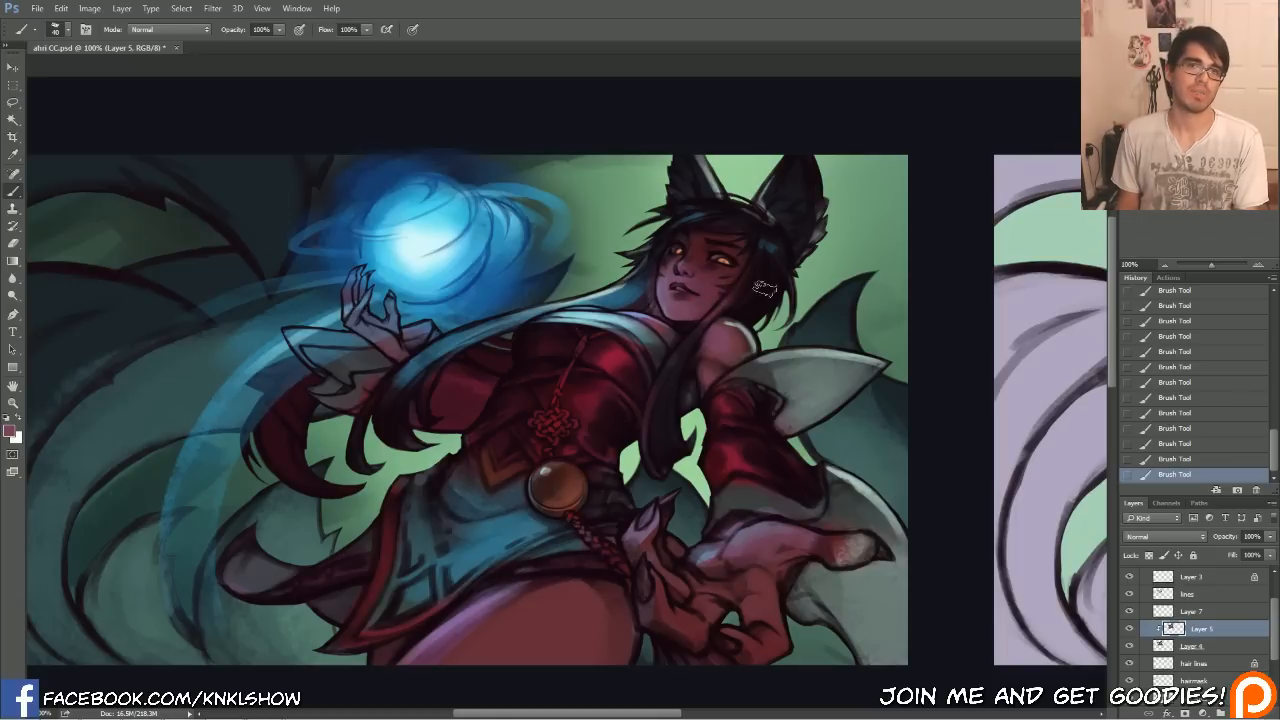
Mix a crimson foreground colour, touch up the red clothing, and compare the result with an earlier history state.
click(10, 431)
drag(715, 504, 726, 484)
click(919, 384)
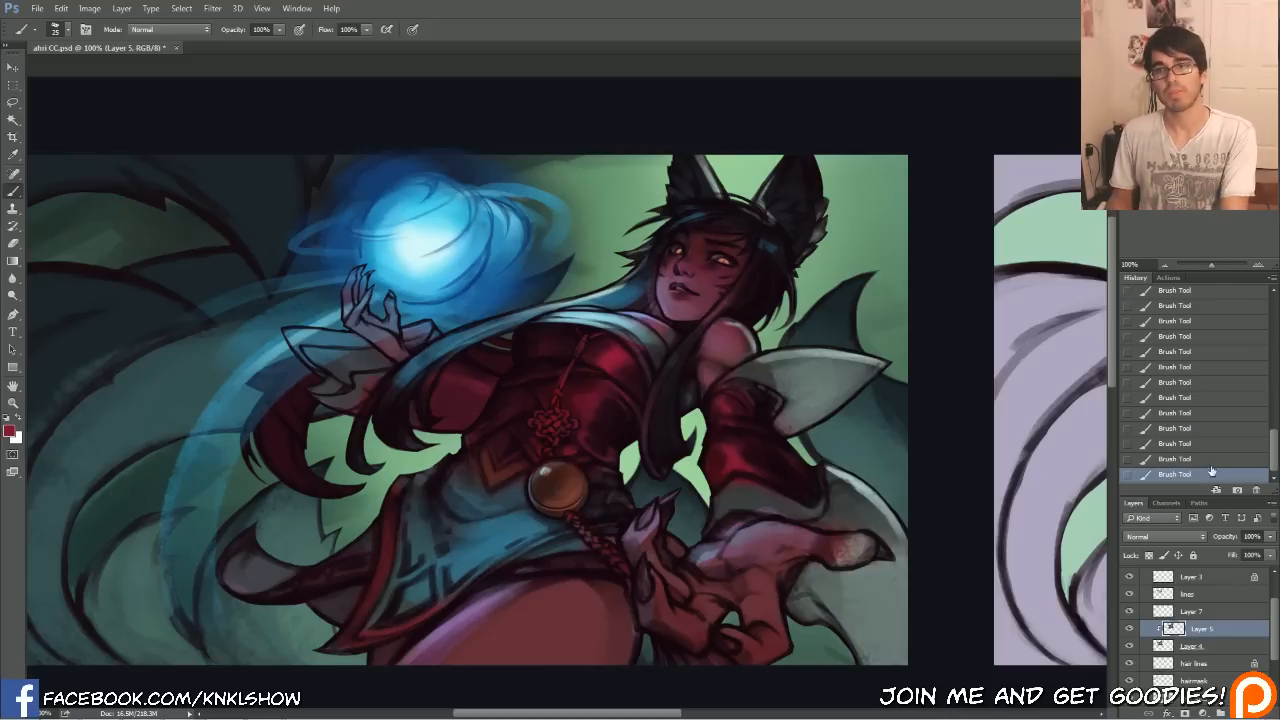
click(1187, 443)
key(ctrl+shift+z)
key(ctrl+shift+z)
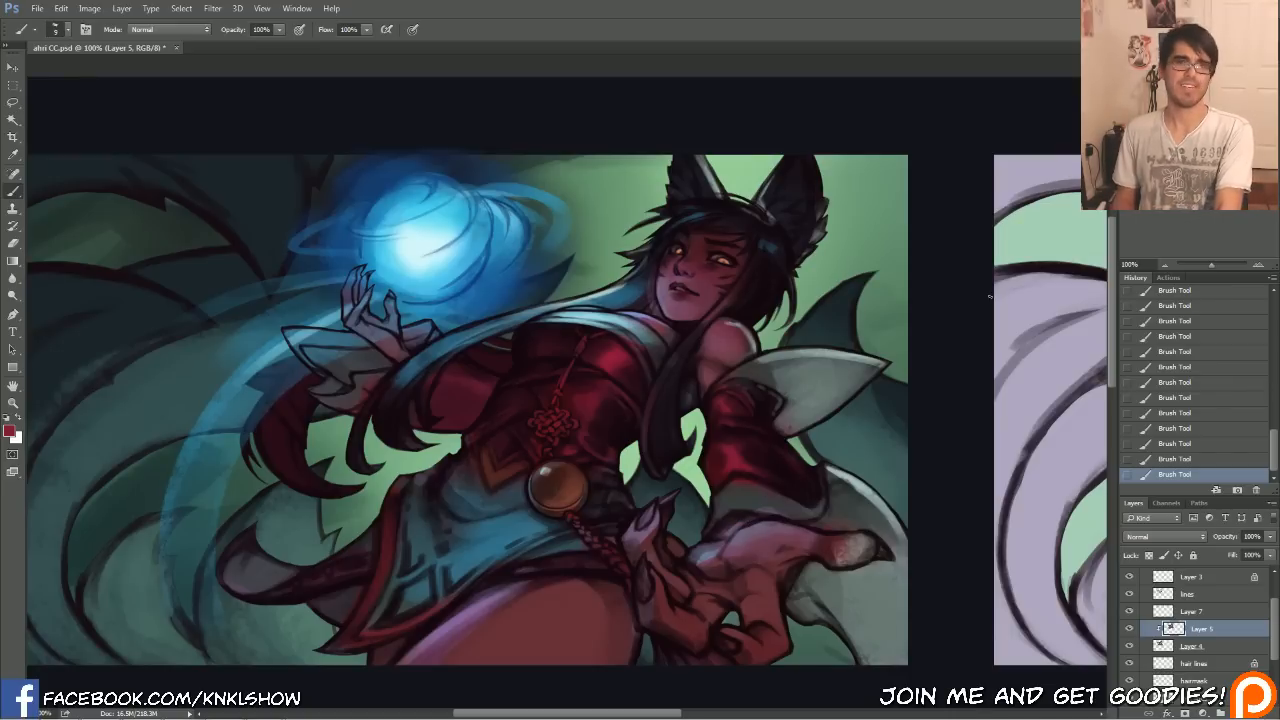
Mix a warm skin tone (#ad5555), lighten the thigh with it, and adjust the foreground colour for further thigh shading.
click(1164, 265)
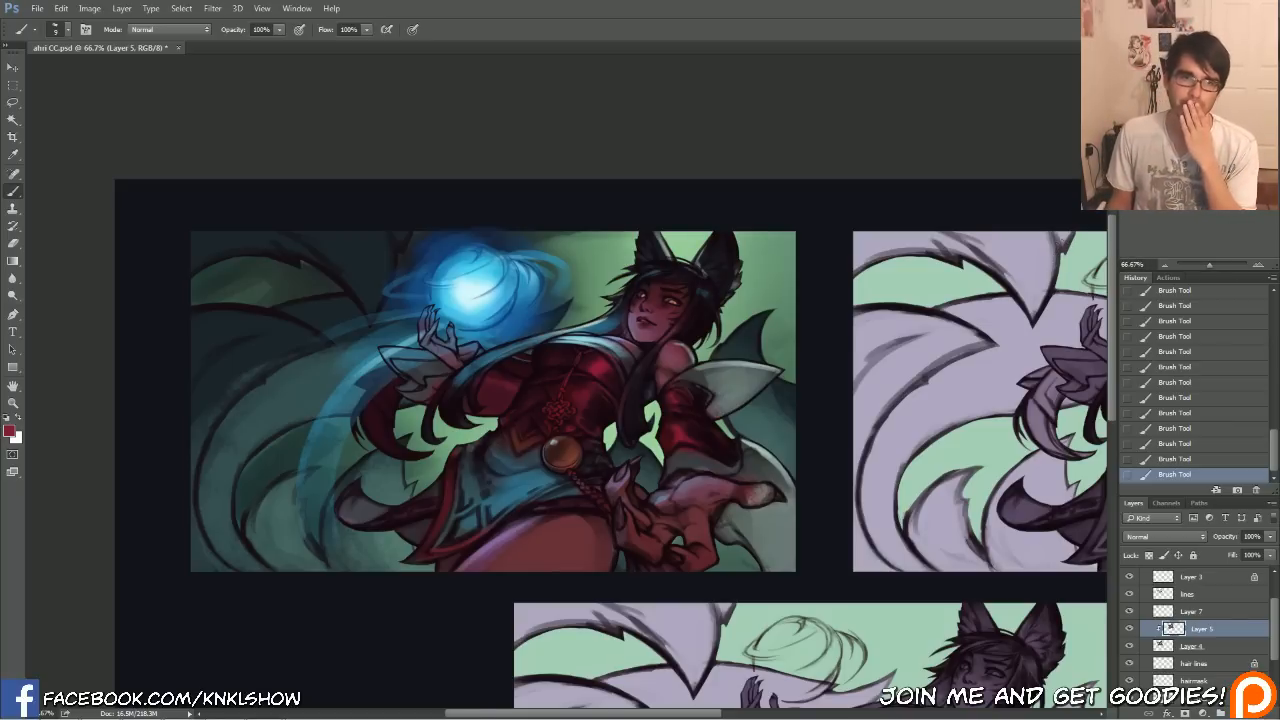
click(10, 432)
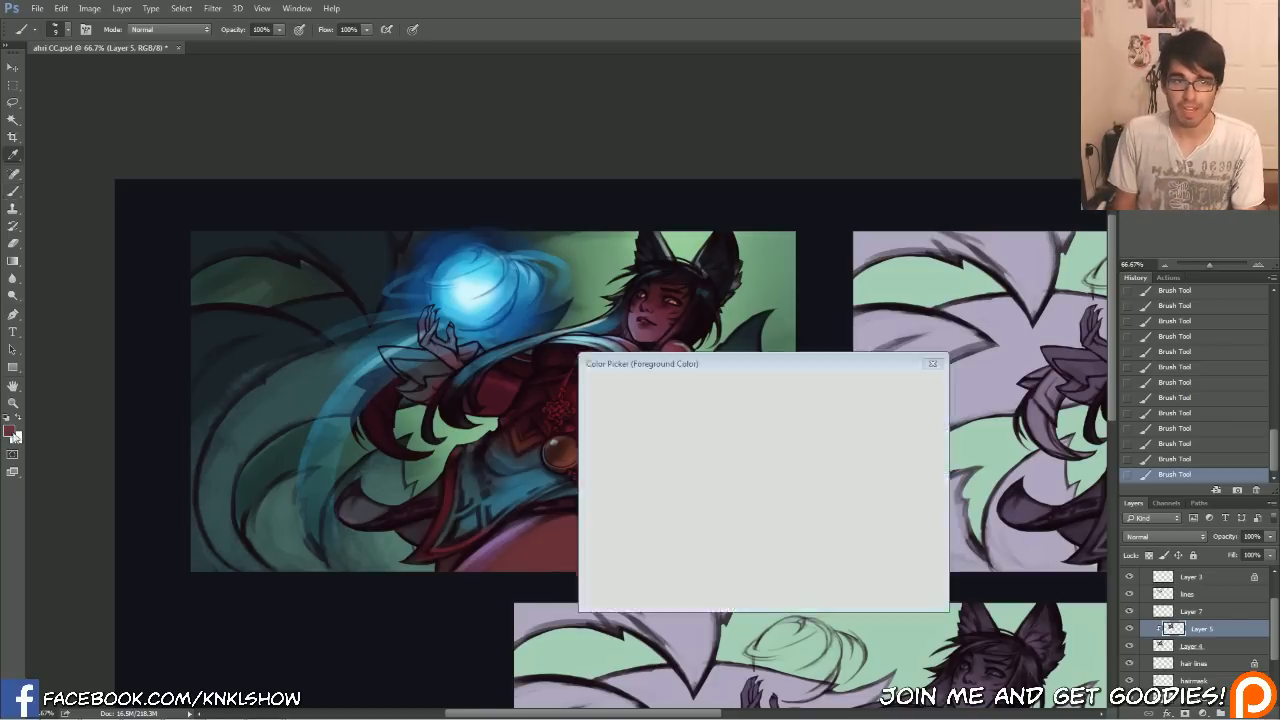
drag(785, 408, 785, 398)
mouse_move(687, 469)
mouse_down()
mouse_move(686, 441)
mouse_move(728, 429)
mouse_move(678, 447)
mouse_up()
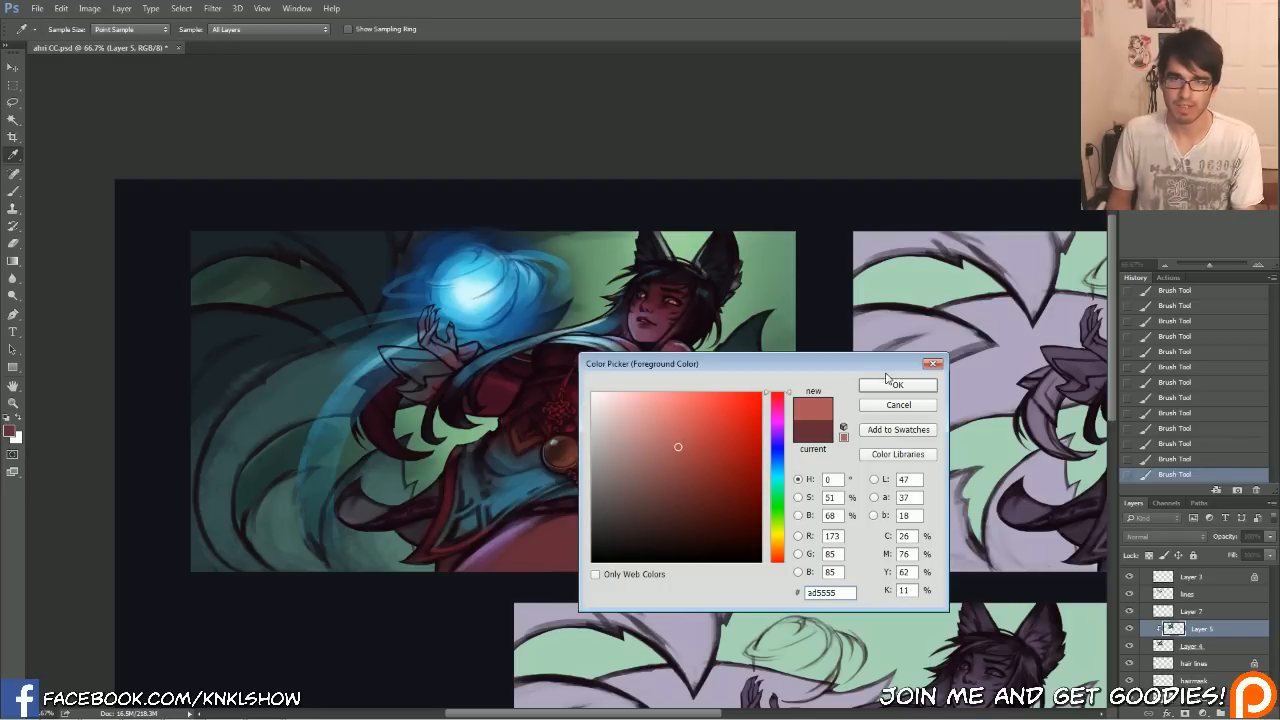
click(889, 384)
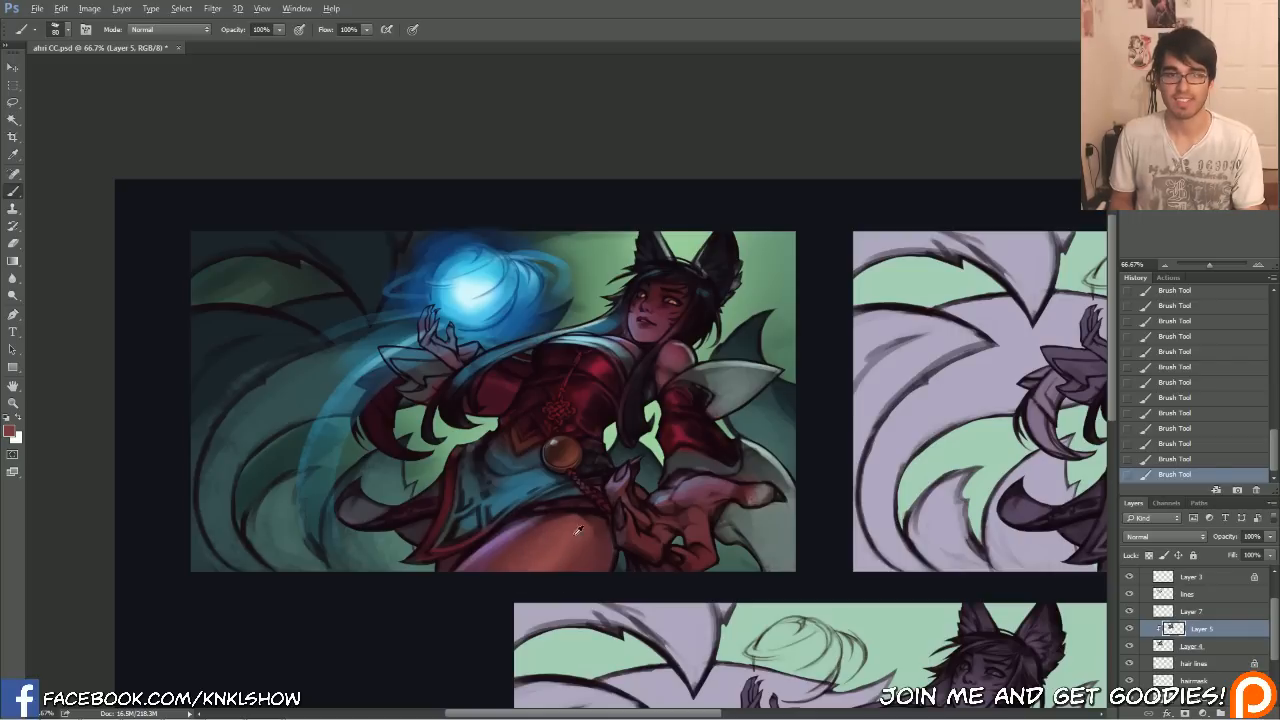
click(11, 431)
drag(658, 468, 650, 450)
click(872, 391)
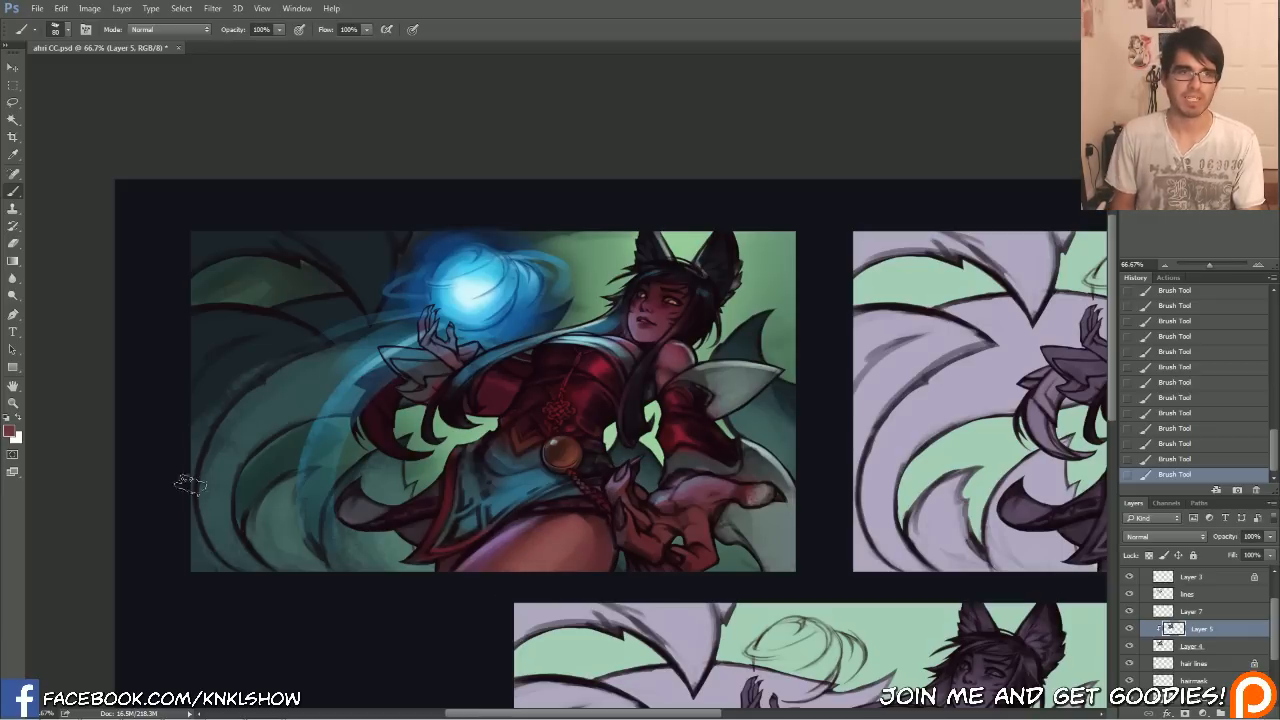
Shade the thigh's edges with dark plum (#4a2f3b) and blend the skin using the K Soft brush at 300 px.
click(10, 431)
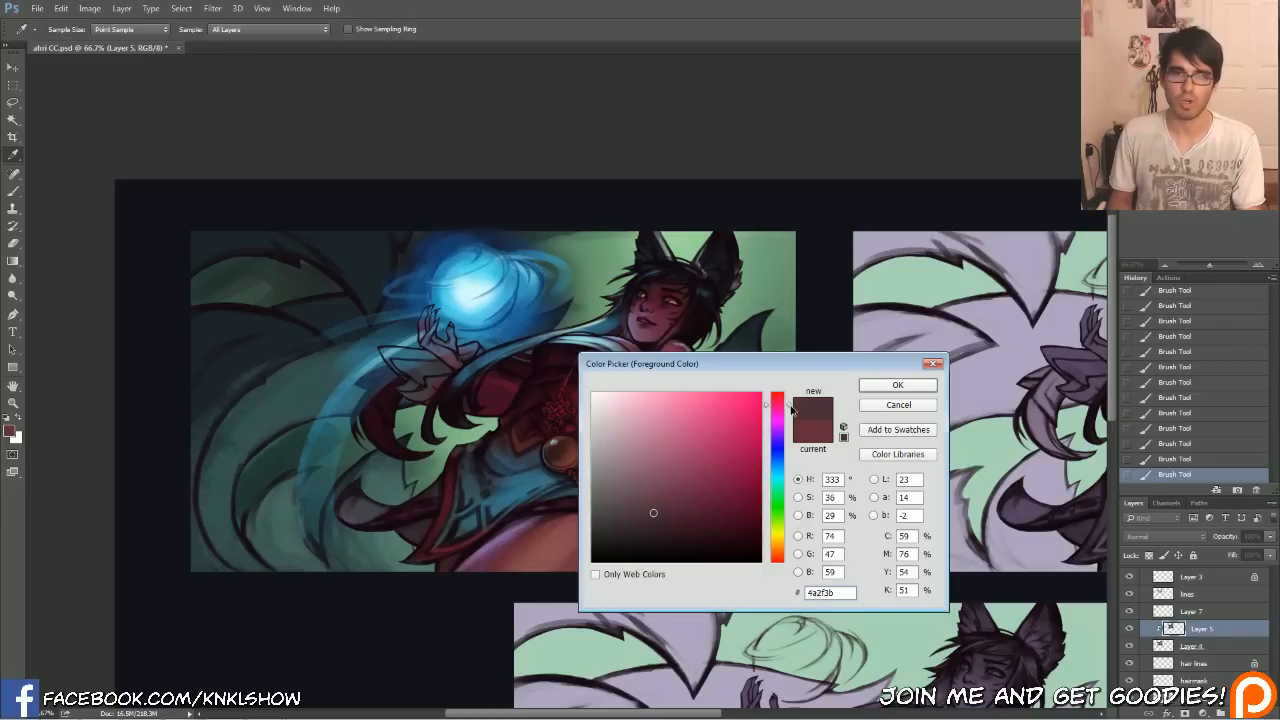
click(887, 388)
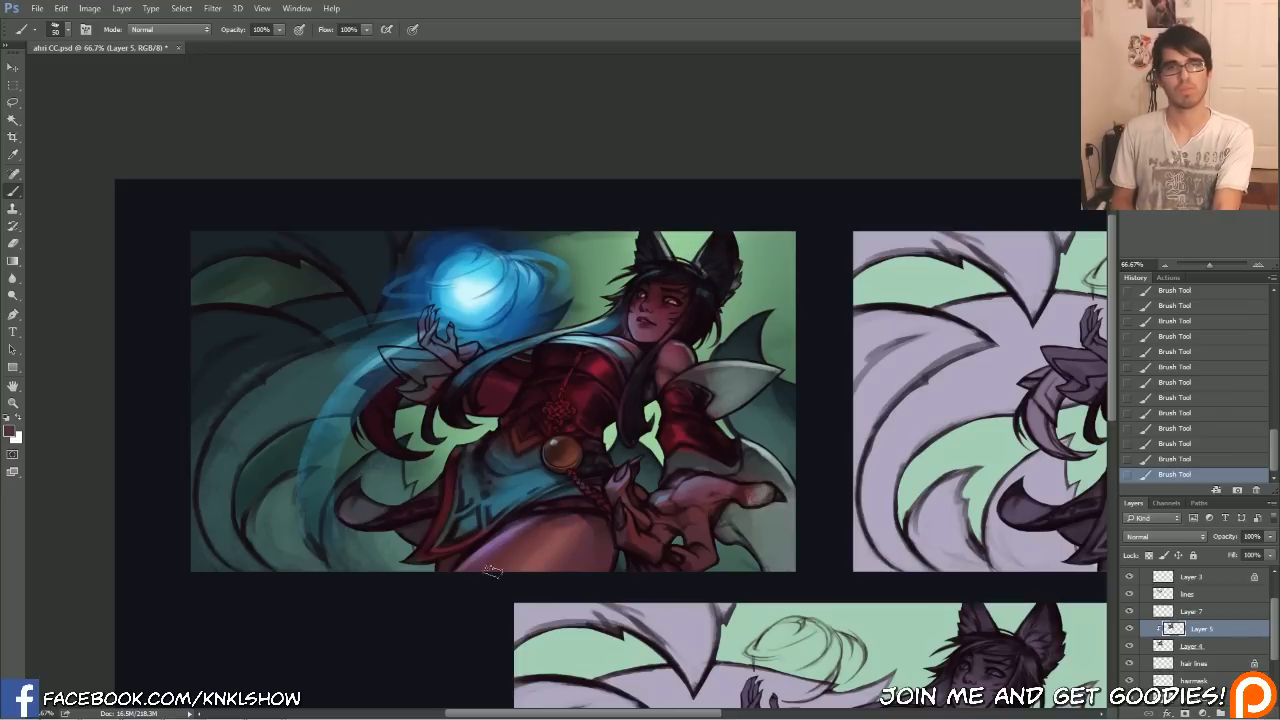
right_click(550, 580)
click(586, 628)
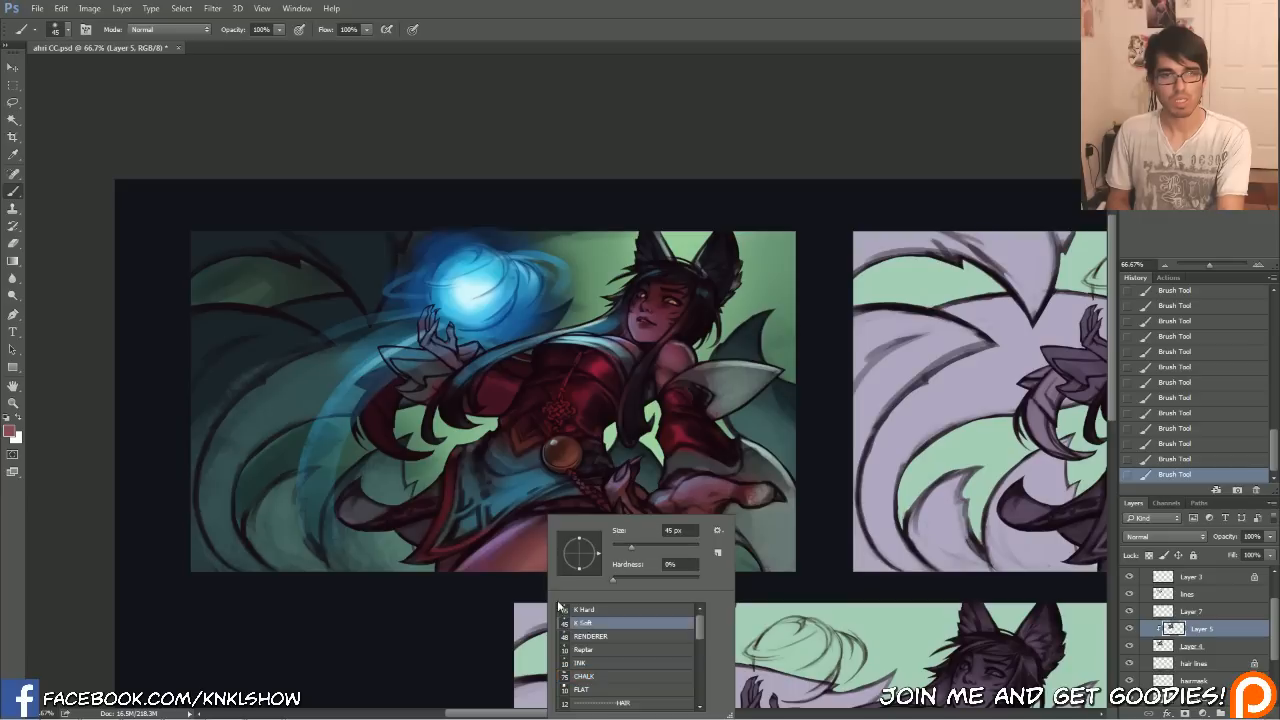
key(Return)
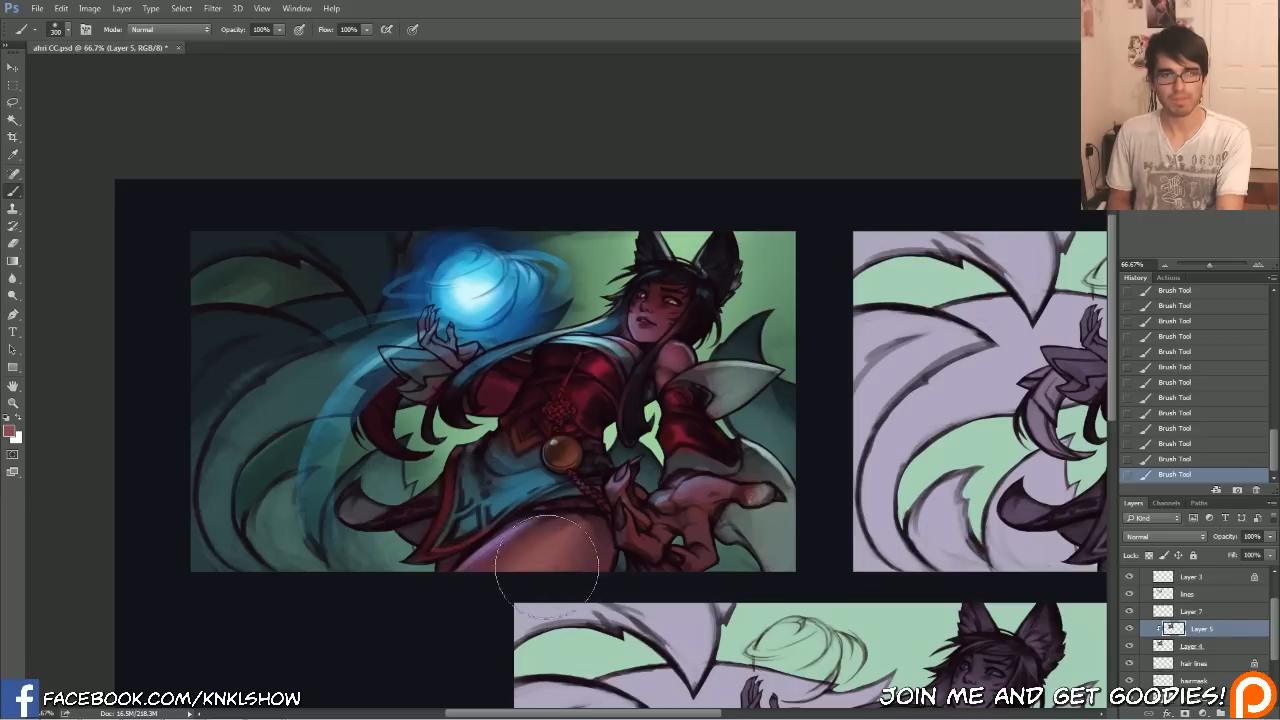
key(bracketright)
key(bracketright)
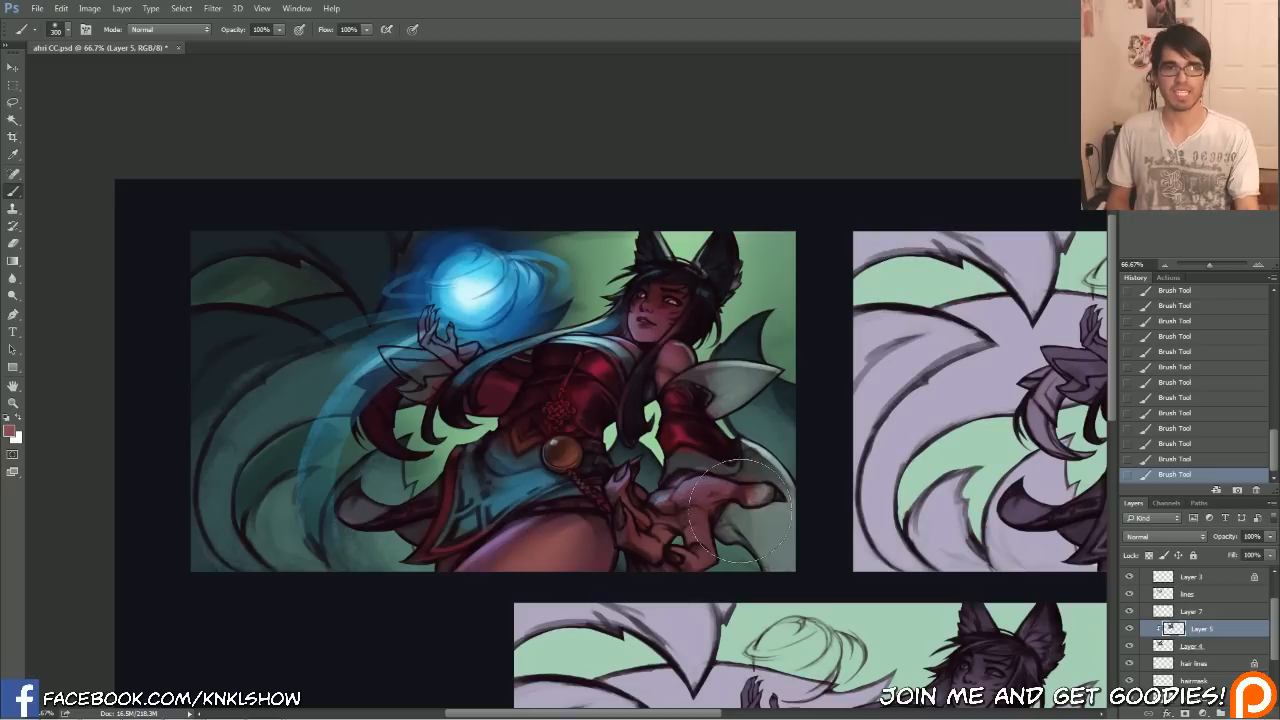
Sample a dark red-brown from beside the face and deepen the outstretched hand's shadows with a 60 px textured brush.
alt+click(674, 287)
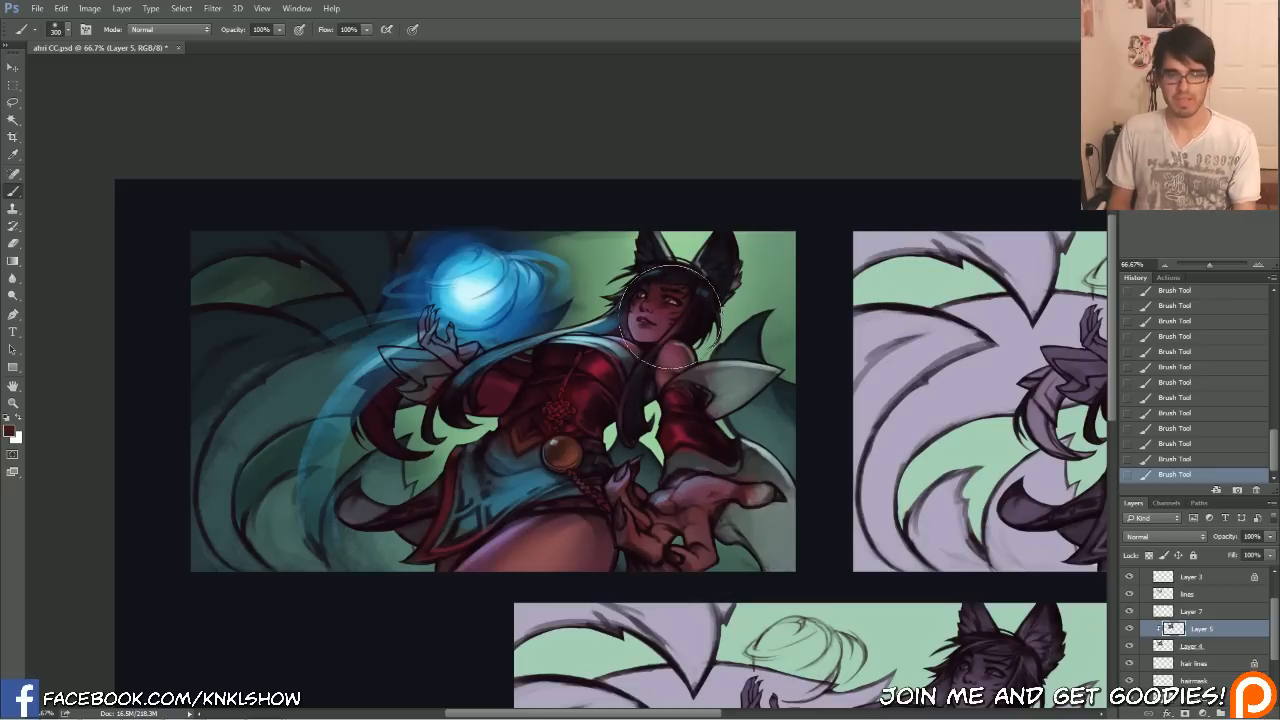
right_click(718, 483)
click(757, 645)
click(682, 532)
key(bracketleft)
key(bracketright)
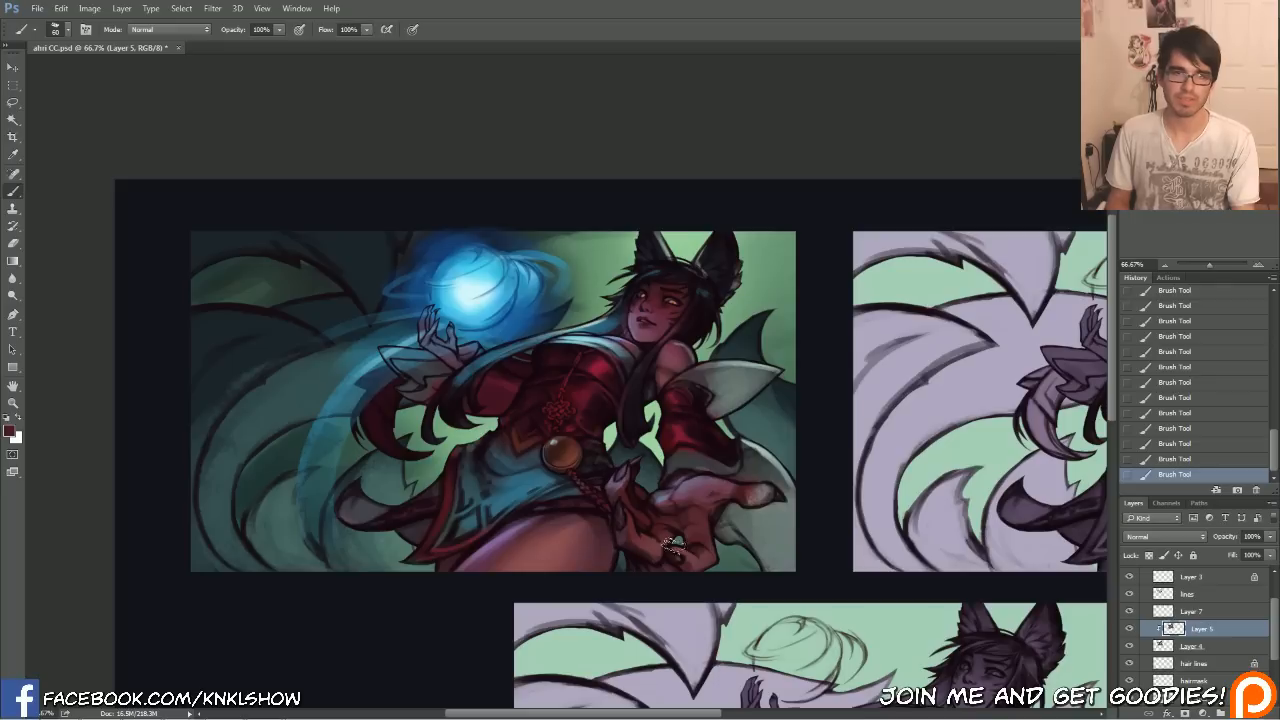
Lighten the outstretched hand's fingers with a skin tone sampled from the thigh and paint its nails crimson.
alt+click(547, 555)
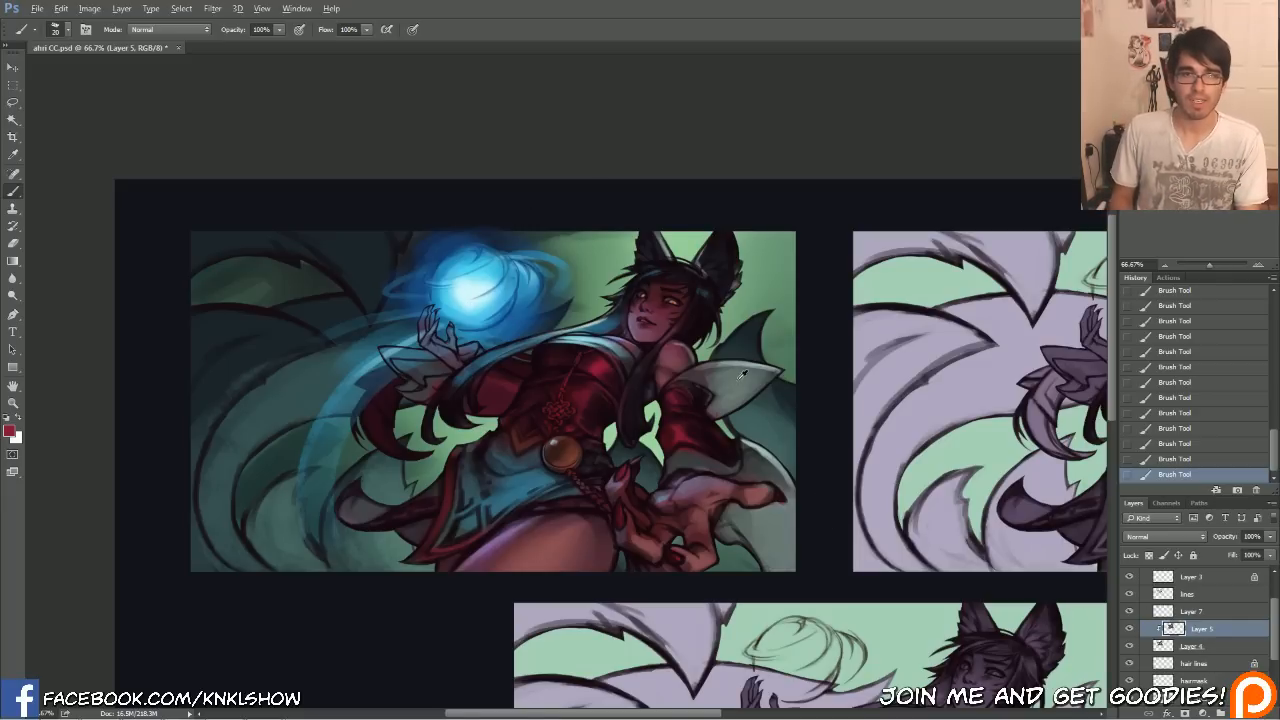
key(bracketright)
key(bracketright)
key(bracketright)
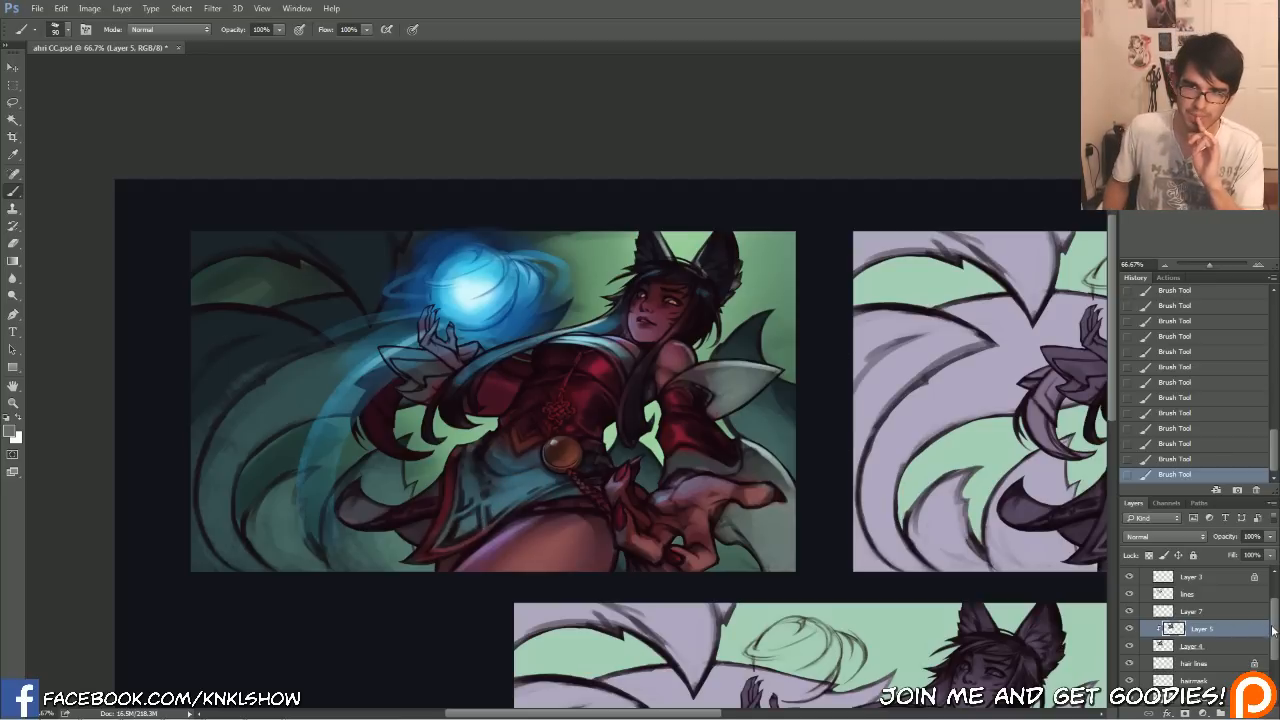
Shift the hue of the tailsmask layer with Hue/Saturation to turn the teal tails a muted blue-violet.
scroll(1273, 630, down, 3)
click(1136, 660)
click(1129, 661)
click(1129, 661)
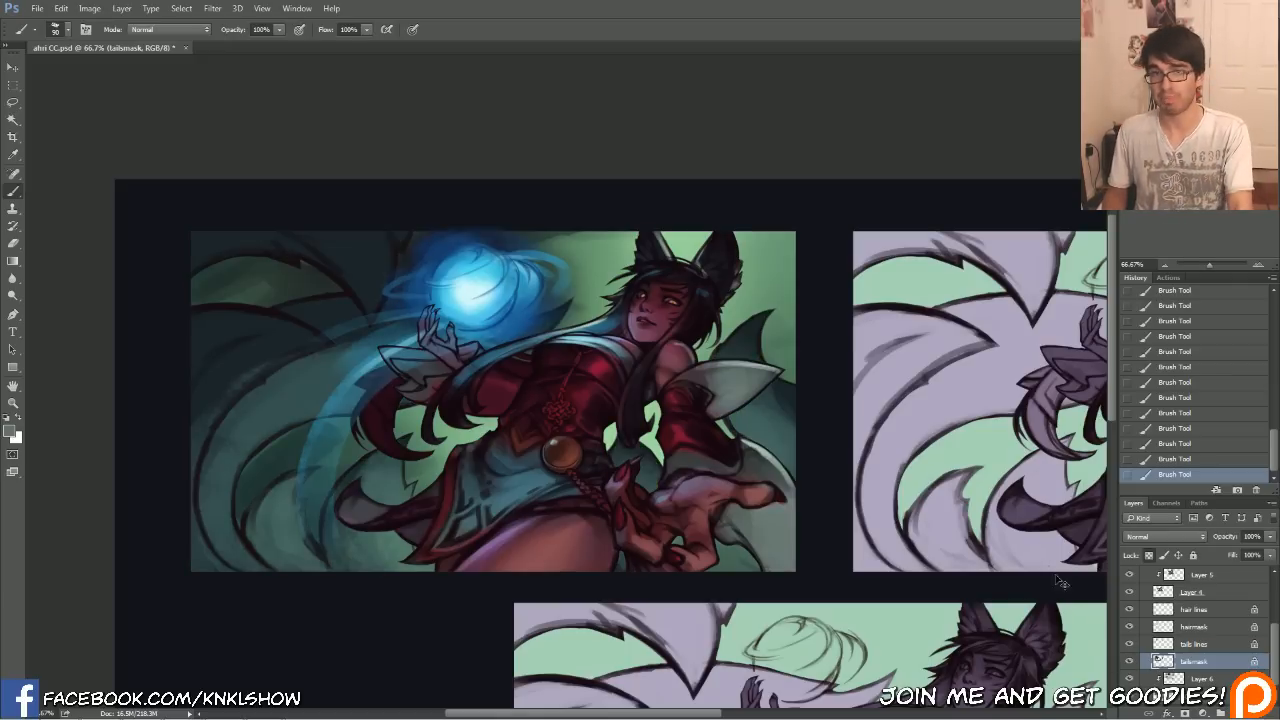
key(ctrl+u)
drag(560, 162, 768, 162)
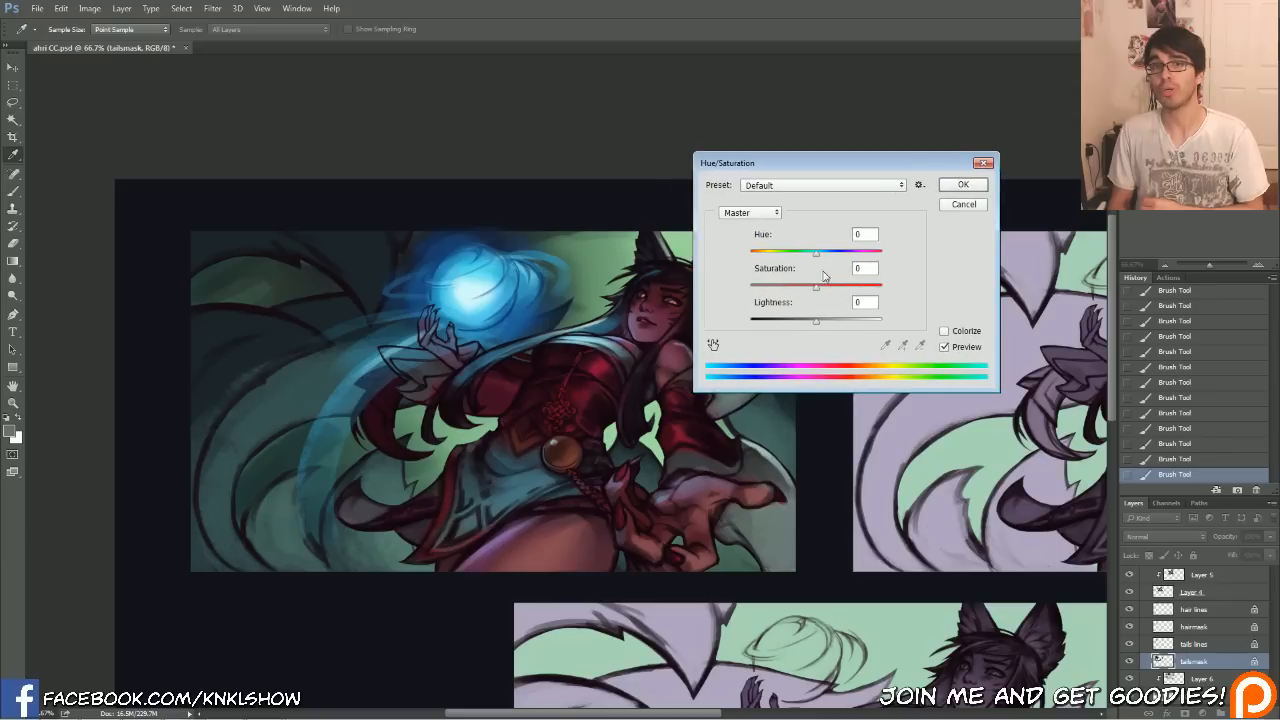
drag(818, 256, 846, 256)
drag(880, 165, 1061, 166)
mouse_move(1028, 256)
mouse_down()
mouse_move(941, 260)
mouse_move(1020, 259)
mouse_up()
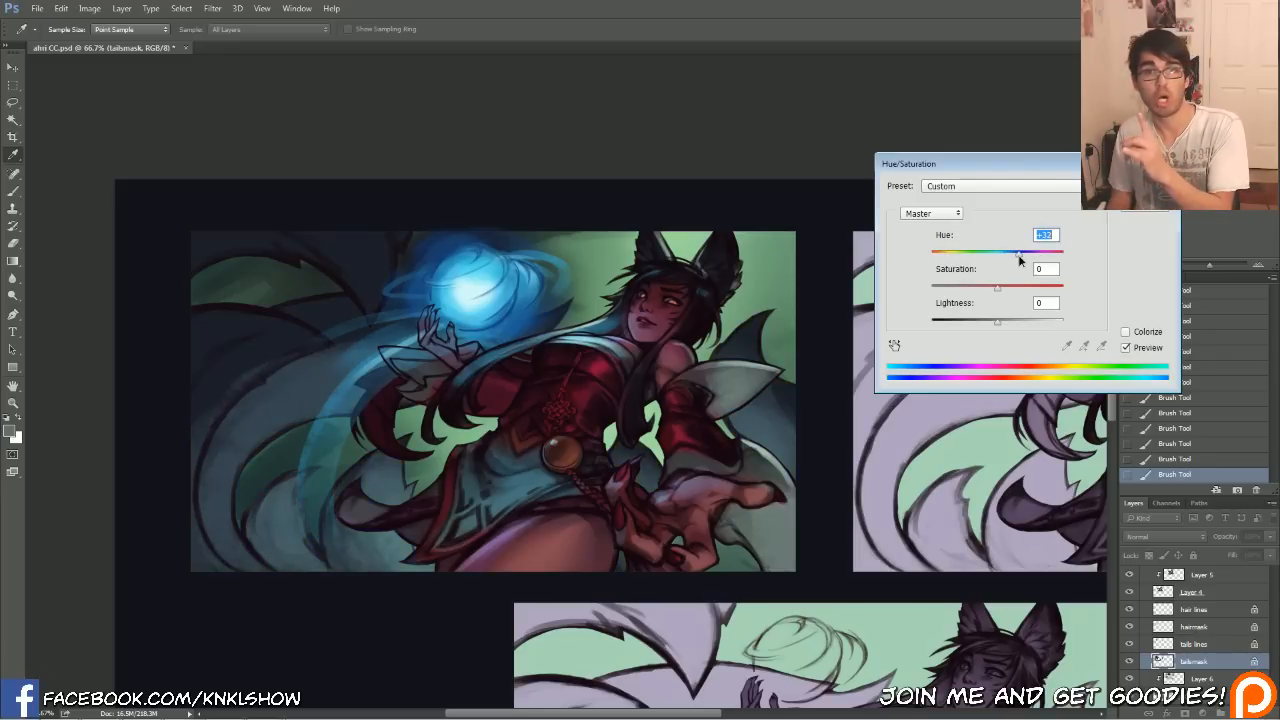
mouse_move(1020, 259)
mouse_down()
mouse_move(1048, 259)
mouse_move(1029, 253)
mouse_up()
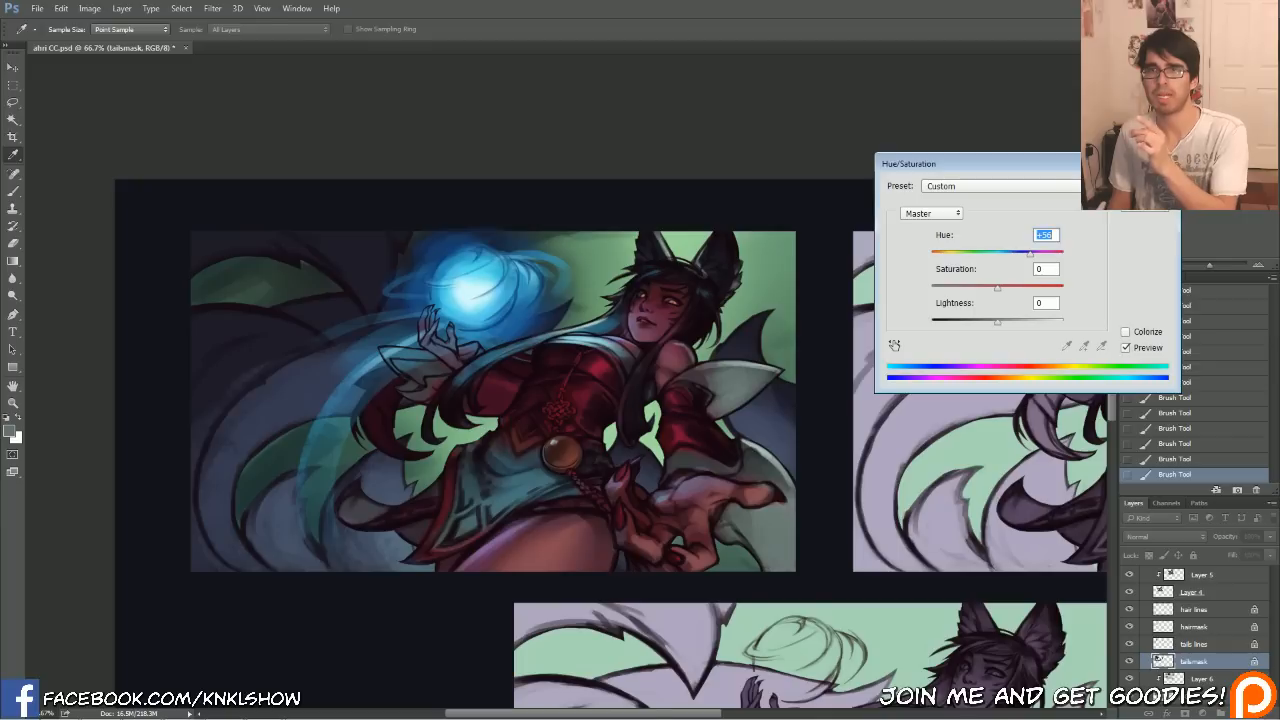
key(Return)
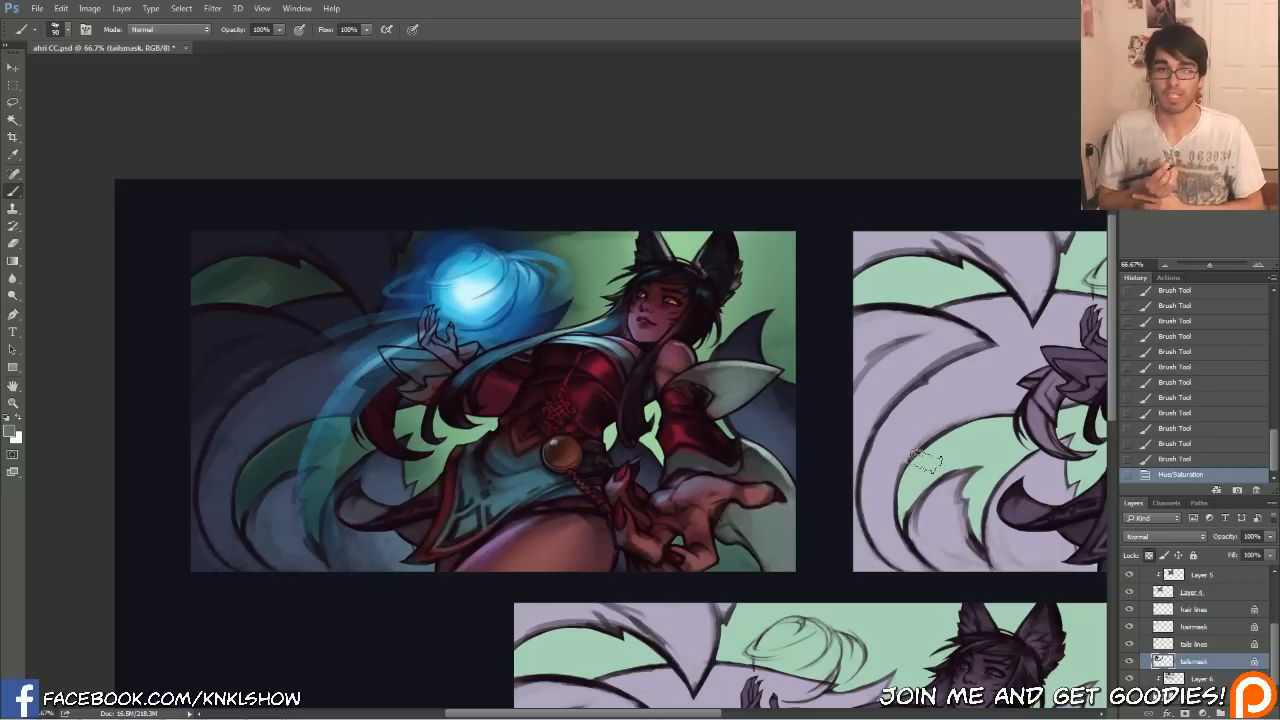
Bring all three comps into view and collapse the Color comp layer group.
click(1165, 266)
click(1166, 267)
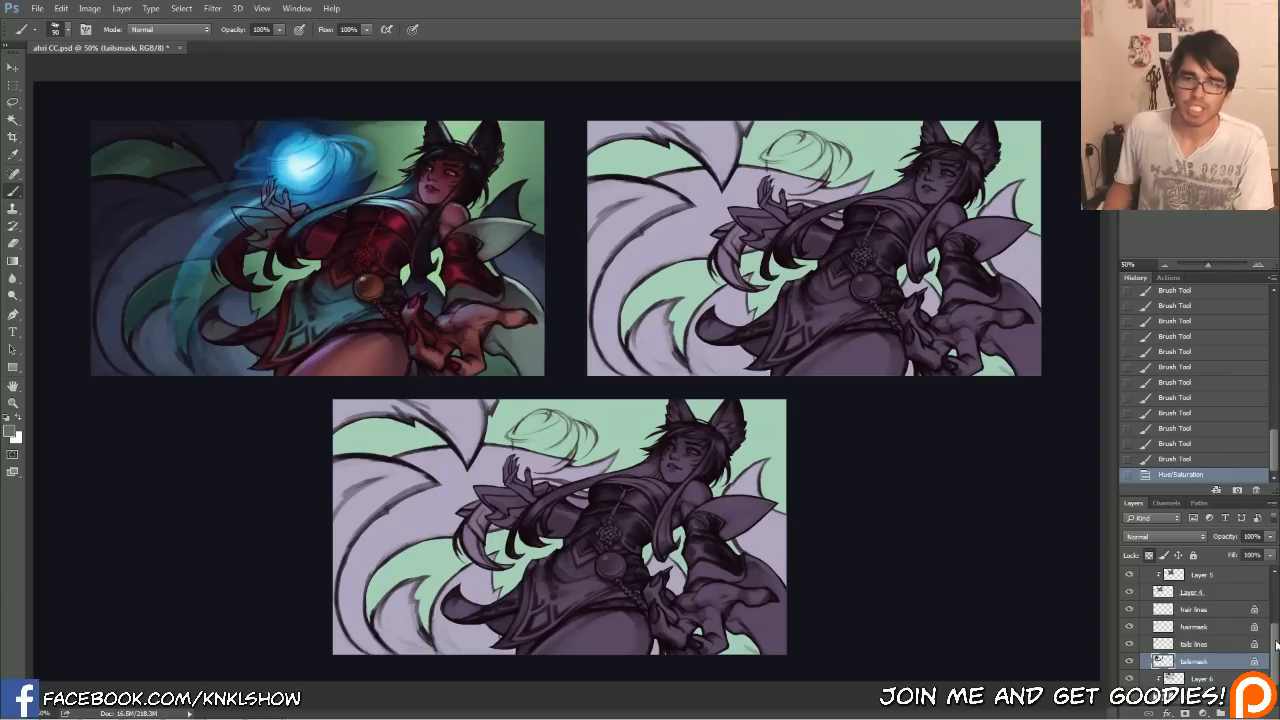
drag(1276, 645, 1275, 620)
click(1172, 577)
click(1145, 575)
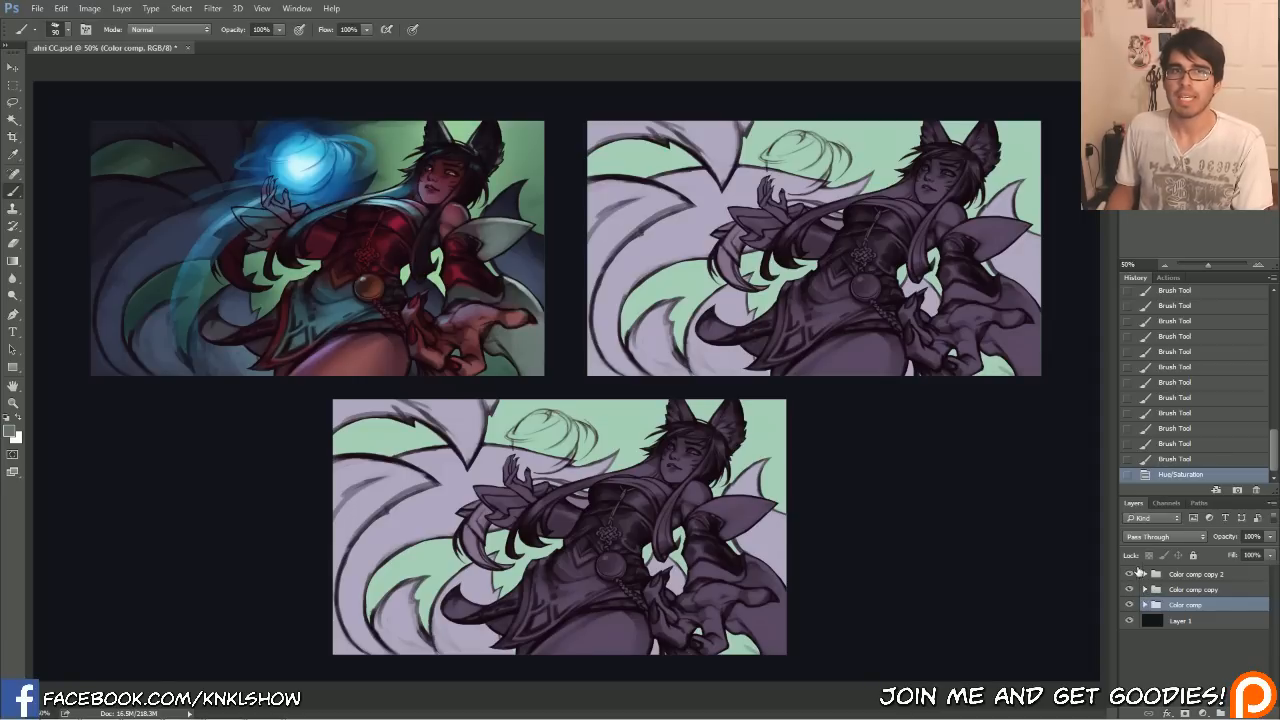
Hide the Color comp copy and Color comp copy 2 groups, leaving only the painted comp visible.
click(1129, 589)
click(1129, 605)
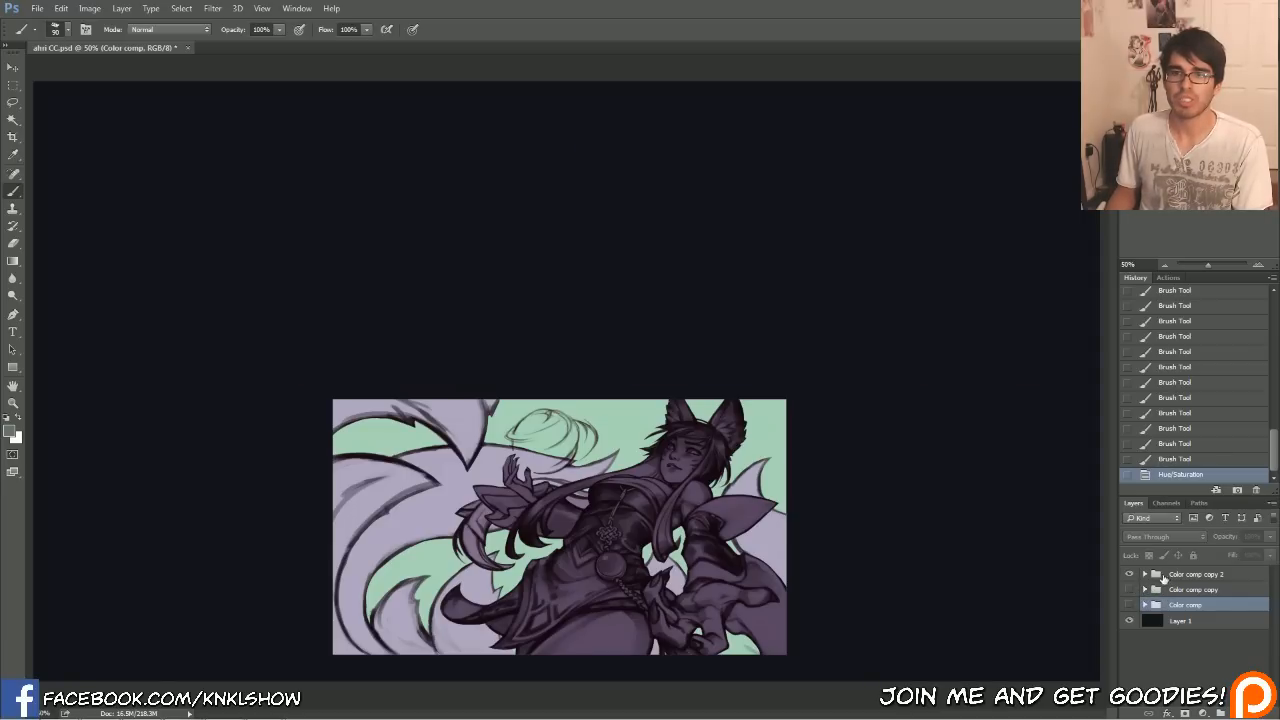
click(1129, 605)
click(1129, 589)
click(1129, 589)
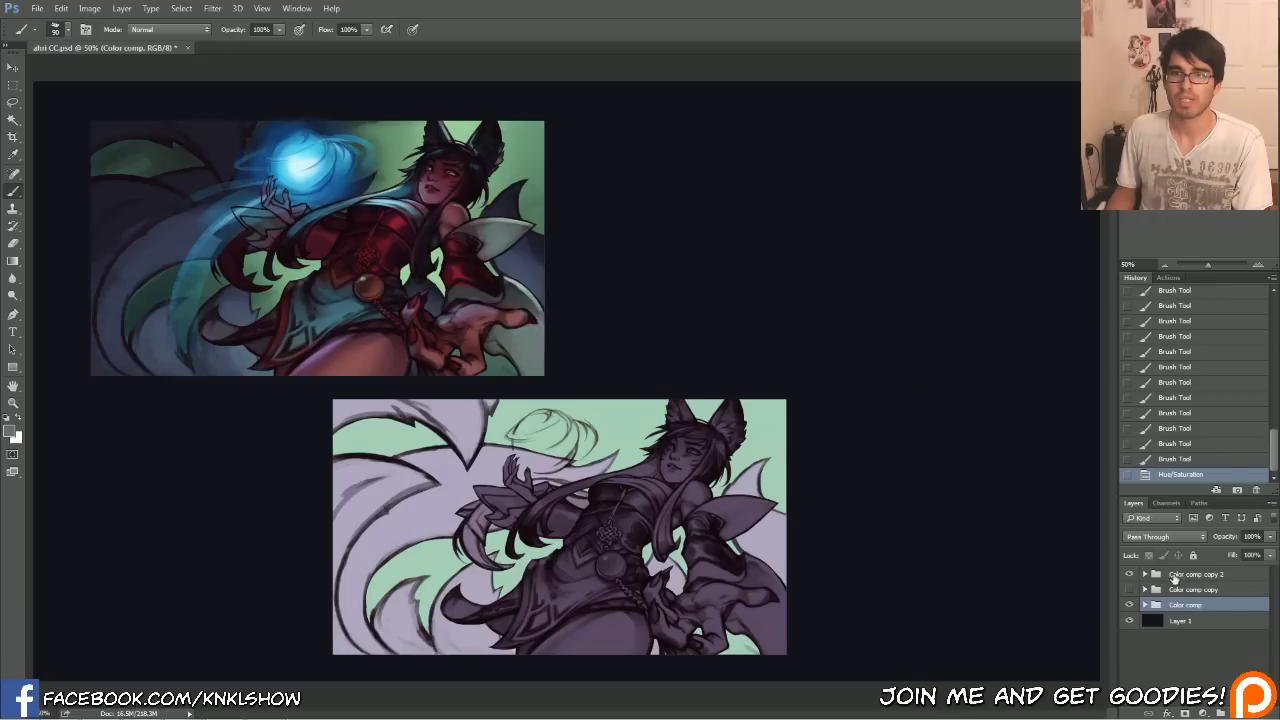
click(1175, 578)
click(1129, 605)
click(1129, 605)
click(1129, 574)
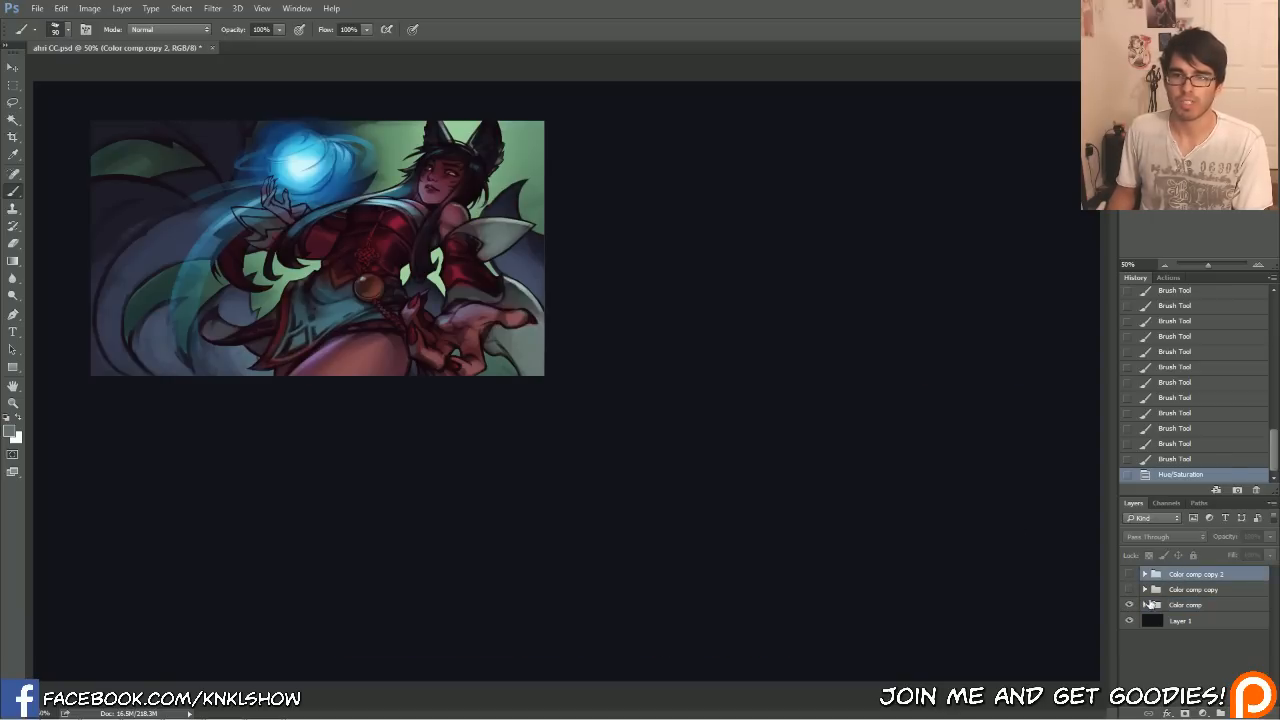
Duplicate the Color comp group with the Move tool, place the copy to the right of the original, and expand the copied group.
click(1170, 606)
click(11, 69)
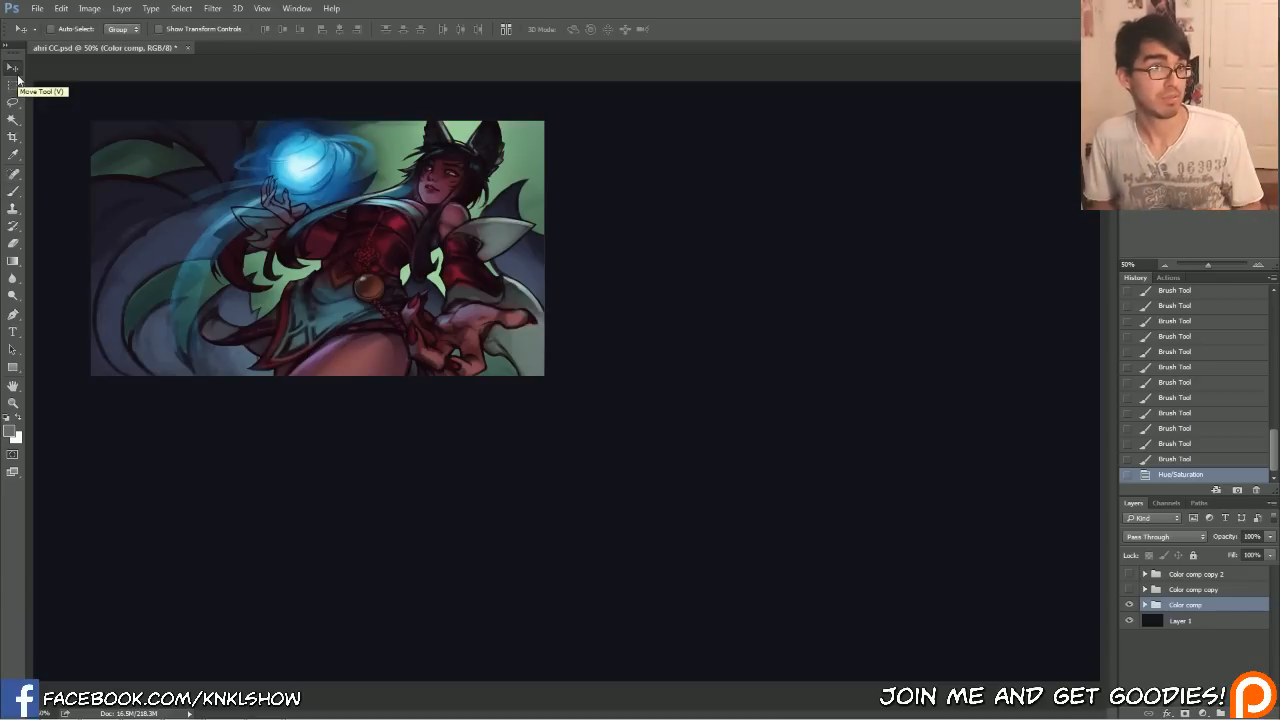
drag(404, 335, 854, 340)
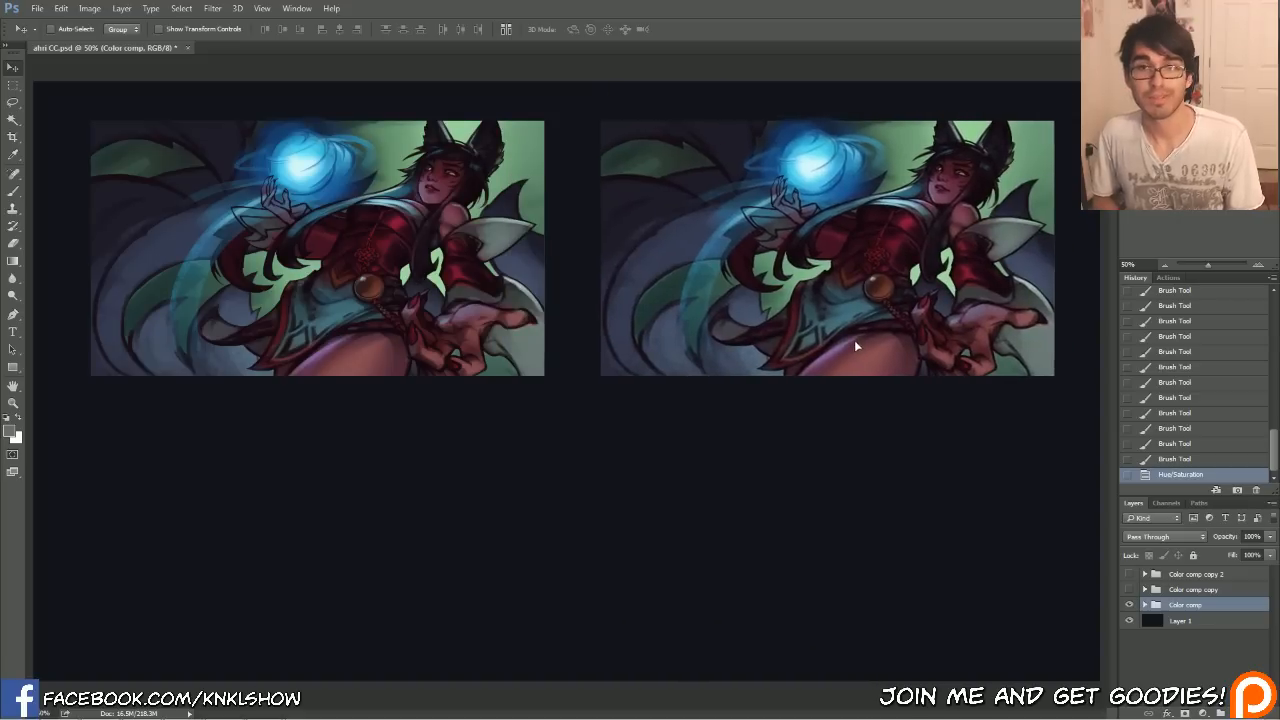
click(1145, 606)
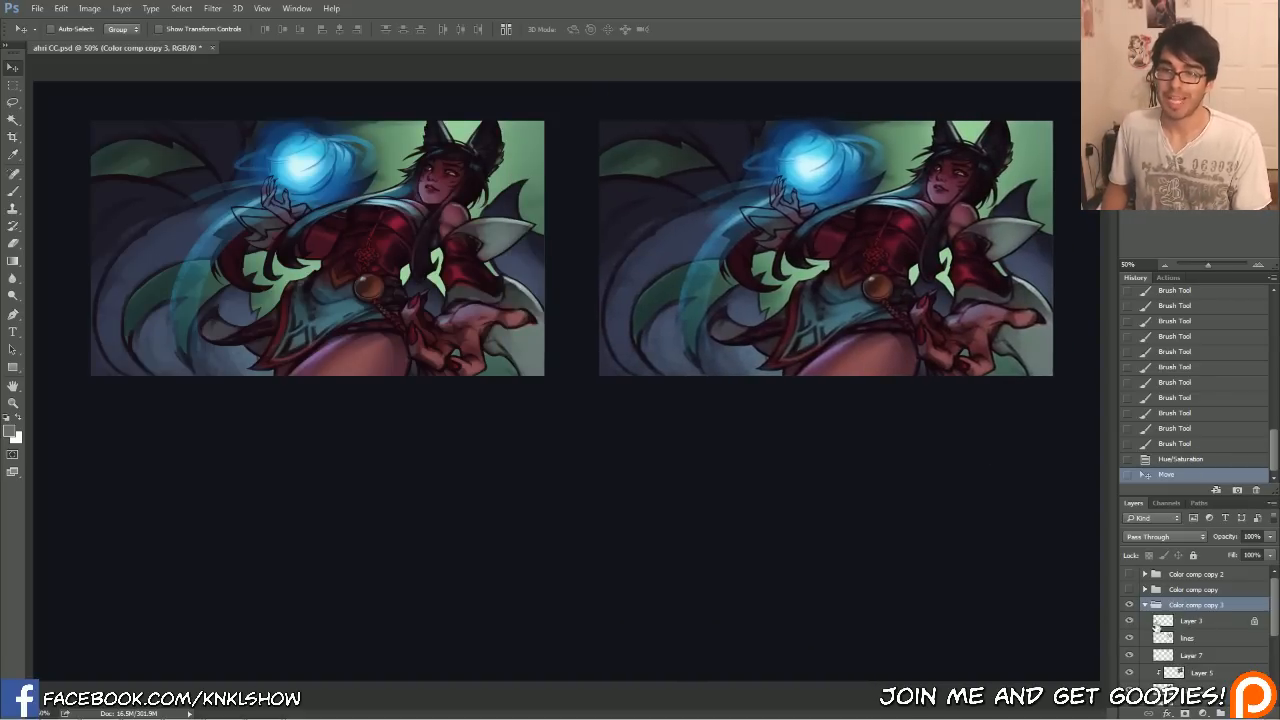
Try shifting the hue of the copied comp's BG layer toward yellow-green with Hue/Saturation.
scroll(1268, 634, down, 5)
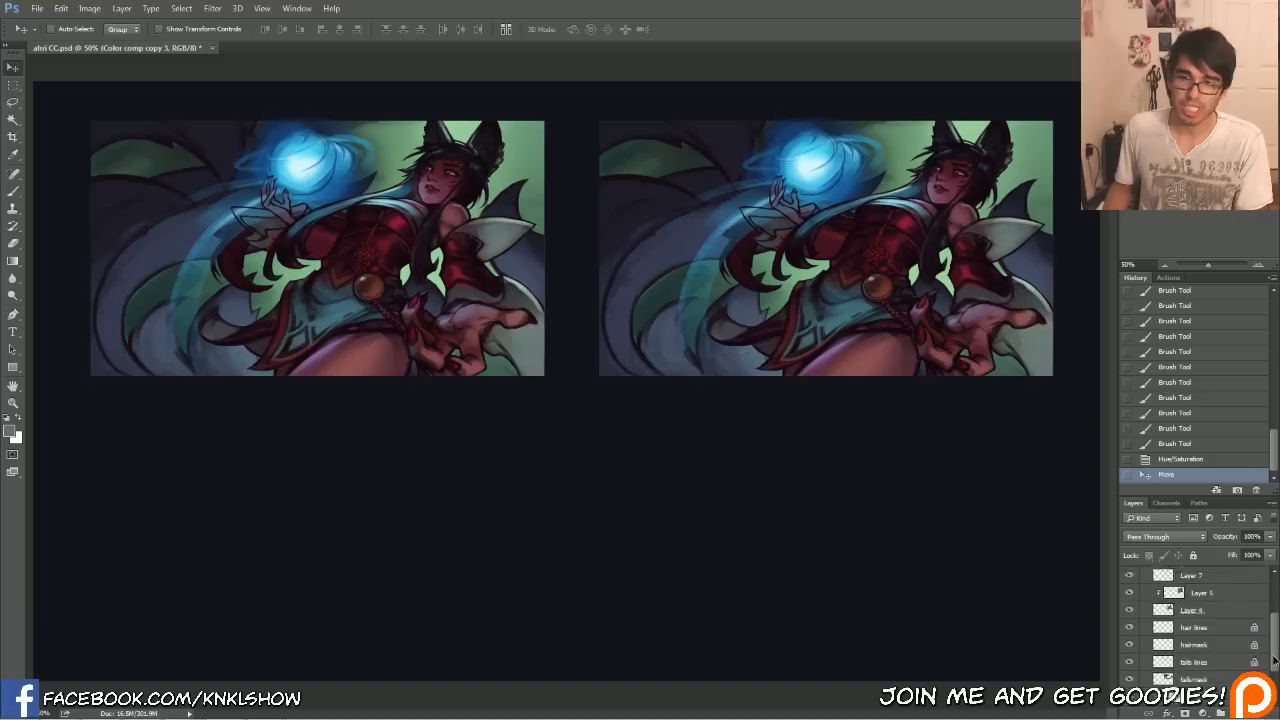
click(1190, 686)
key(ctrl+u)
drag(1027, 161, 944, 453)
mouse_move(915, 549)
mouse_down()
mouse_move(880, 545)
mouse_move(891, 545)
mouse_up()
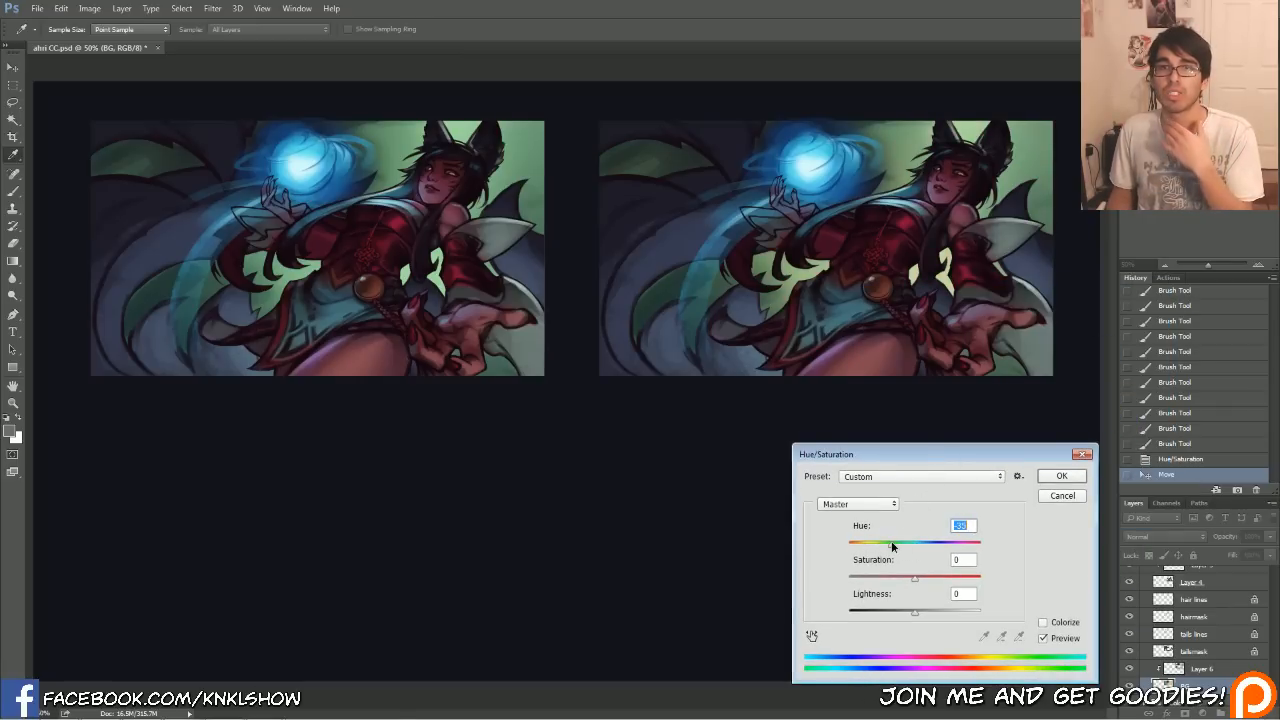
click(1061, 476)
Merge Layer 6 down into the copied comp's BG layer and shift its hue with Hue/Saturation to make the green background teal.
key(ctrl+e)
key(ctrl+u)
drag(914, 548, 945, 546)
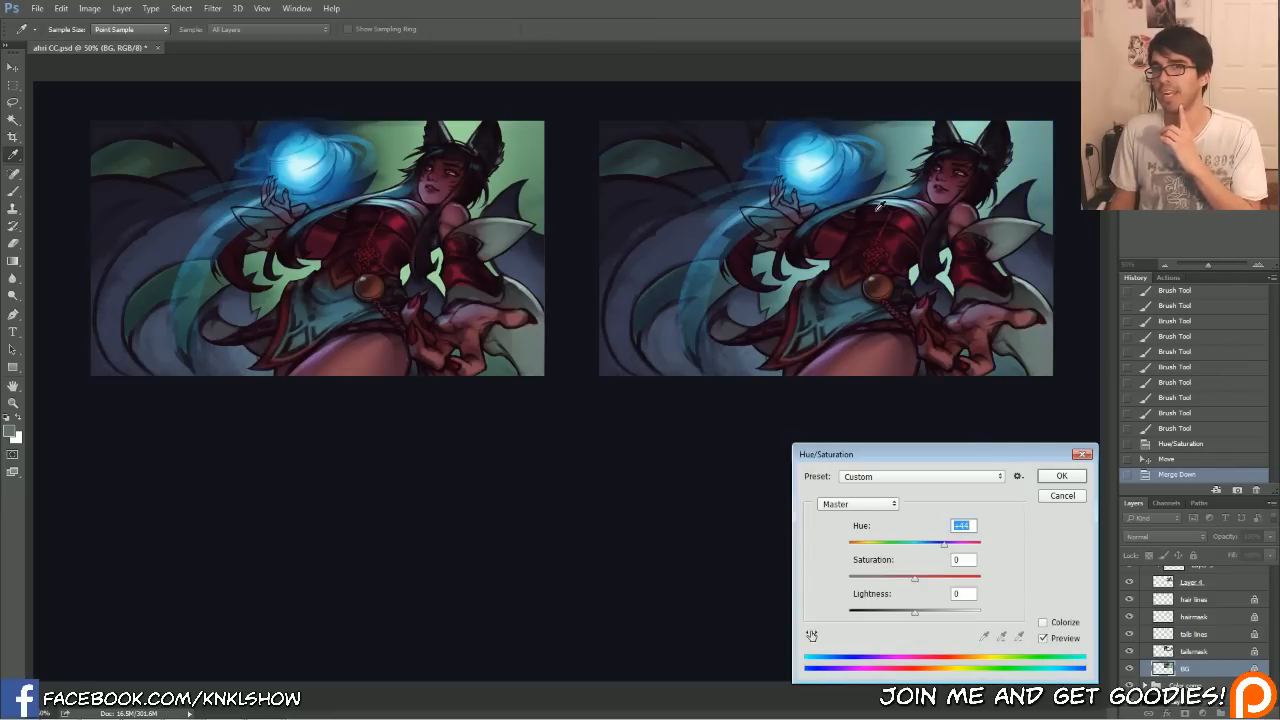
click(1061, 477)
Shift the copied comp's BG layer hue further with Hue/Saturation, testing violet and pink before settling on a muted blue background.
key(ctrl+plus)
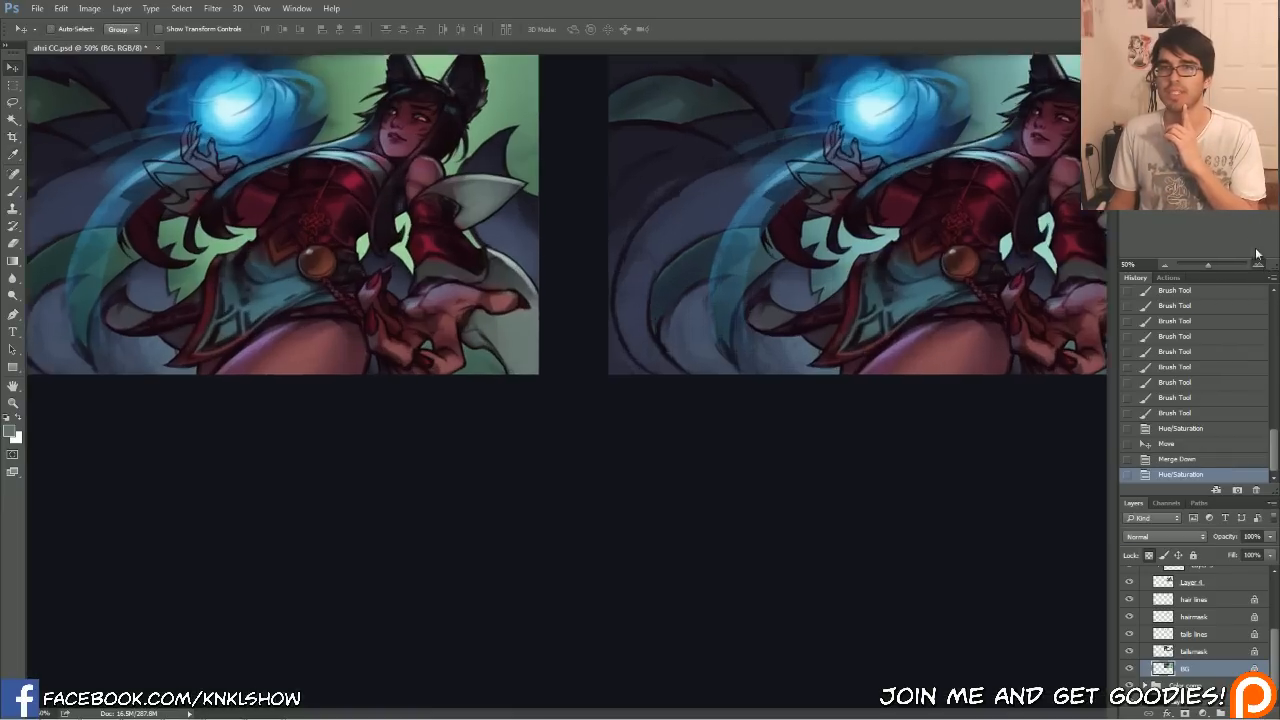
drag(976, 115, 922, 175)
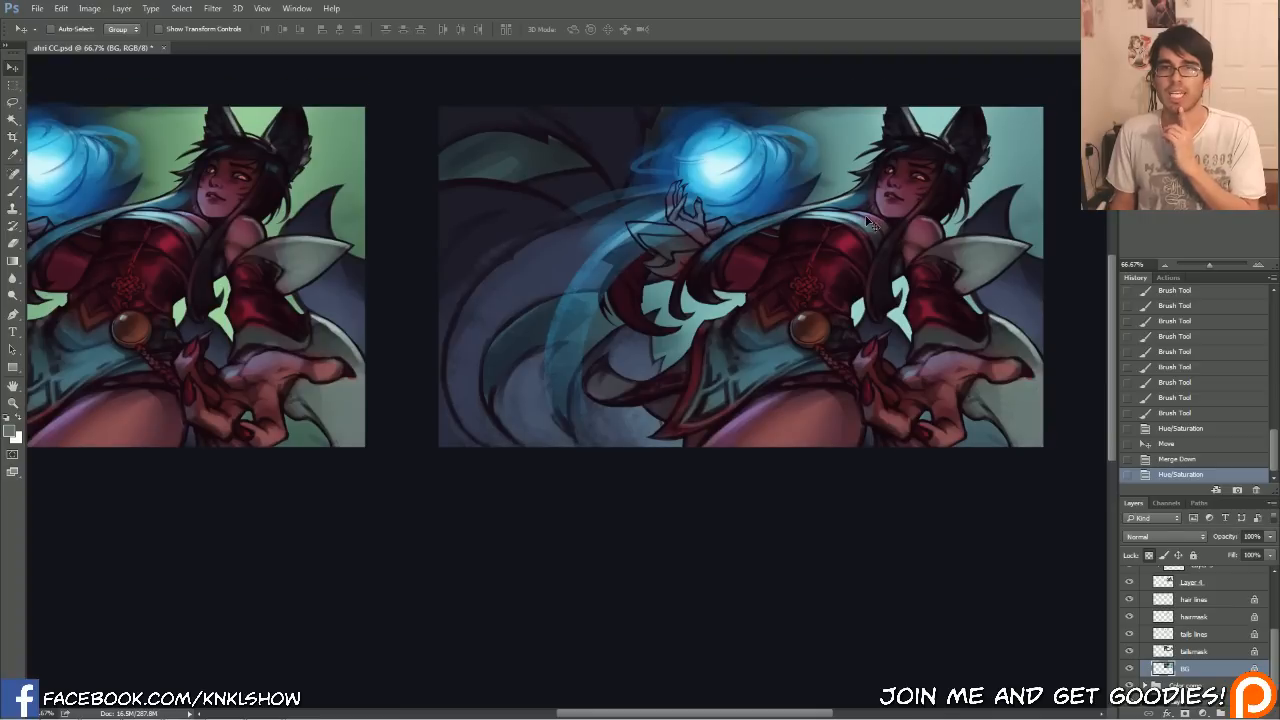
scroll(568, 277, left, 5)
scroll(568, 277, right, 5)
scroll(568, 277, down, 2)
scroll(568, 277, up, 2)
click(1259, 266)
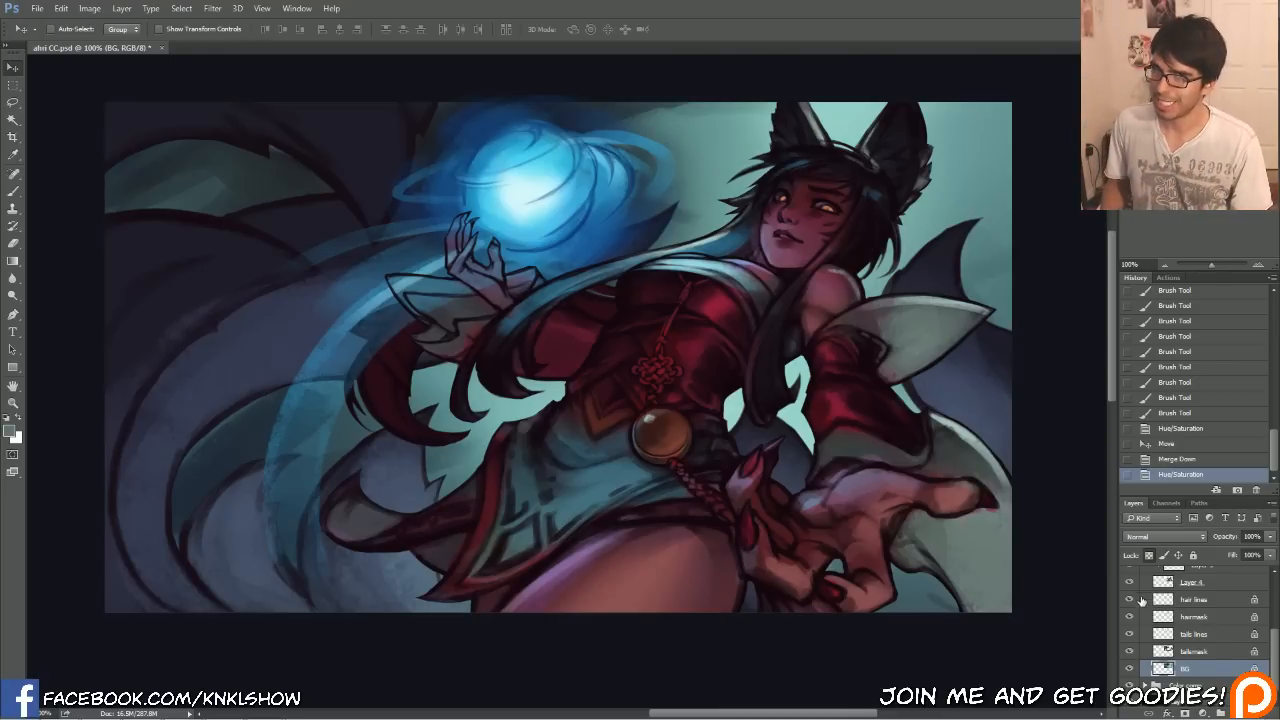
key(ctrl+u)
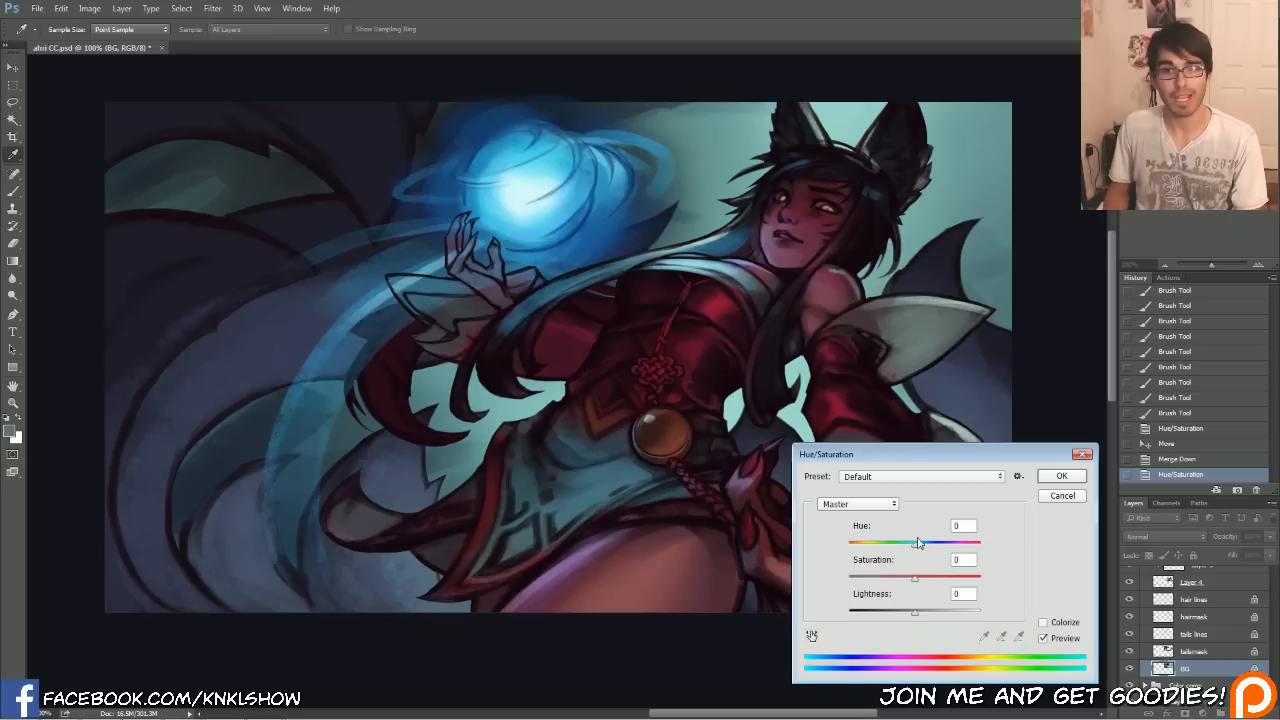
drag(914, 544, 945, 544)
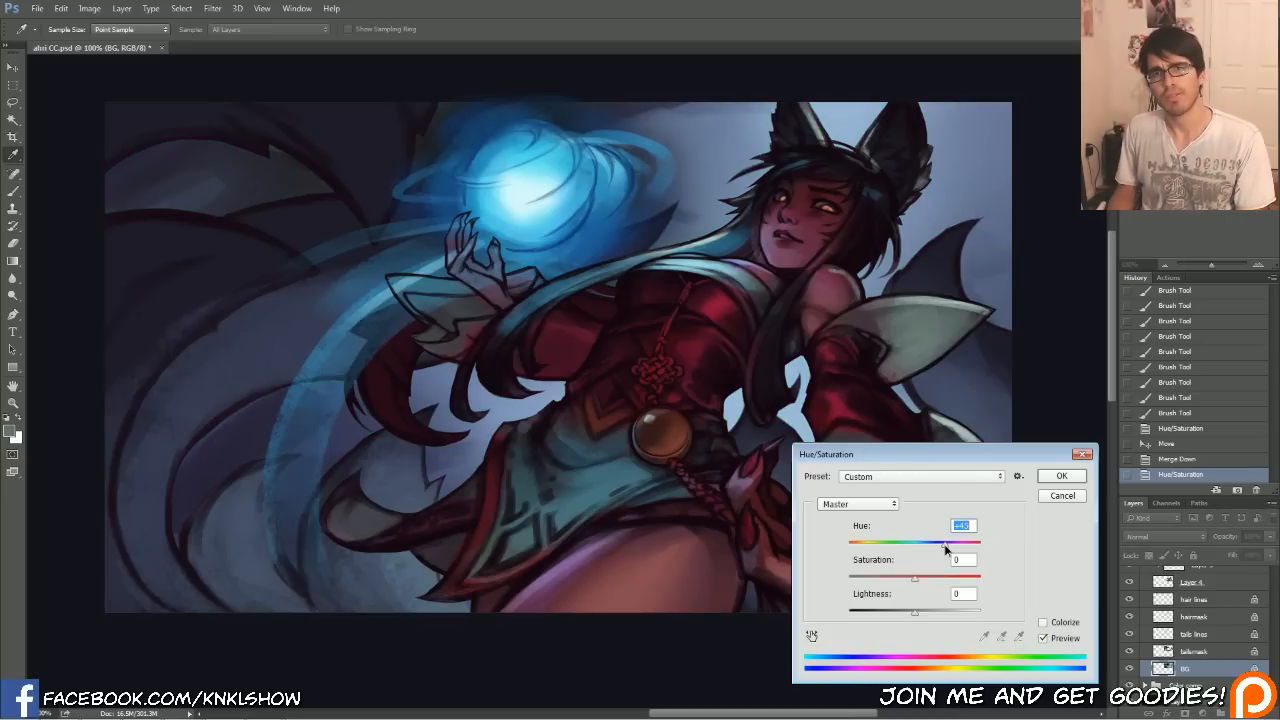
drag(945, 544, 971, 544)
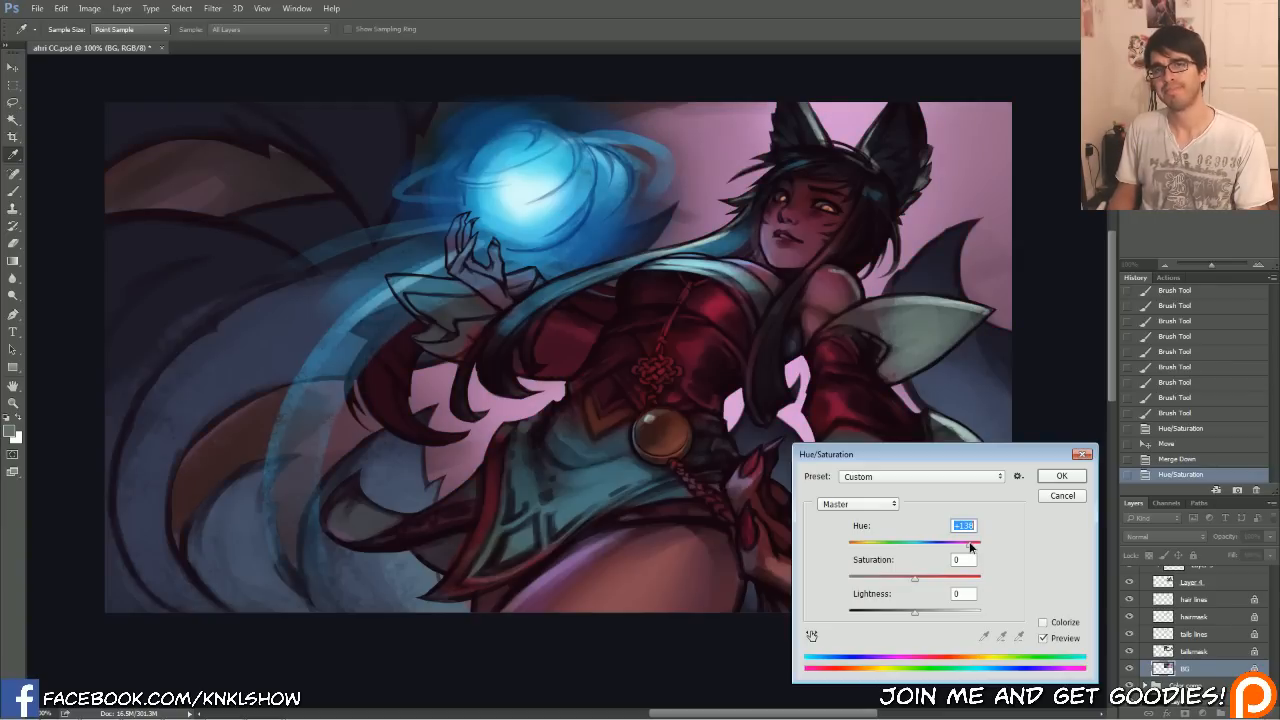
mouse_move(970, 546)
mouse_down()
mouse_move(1004, 545)
mouse_move(950, 555)
mouse_up()
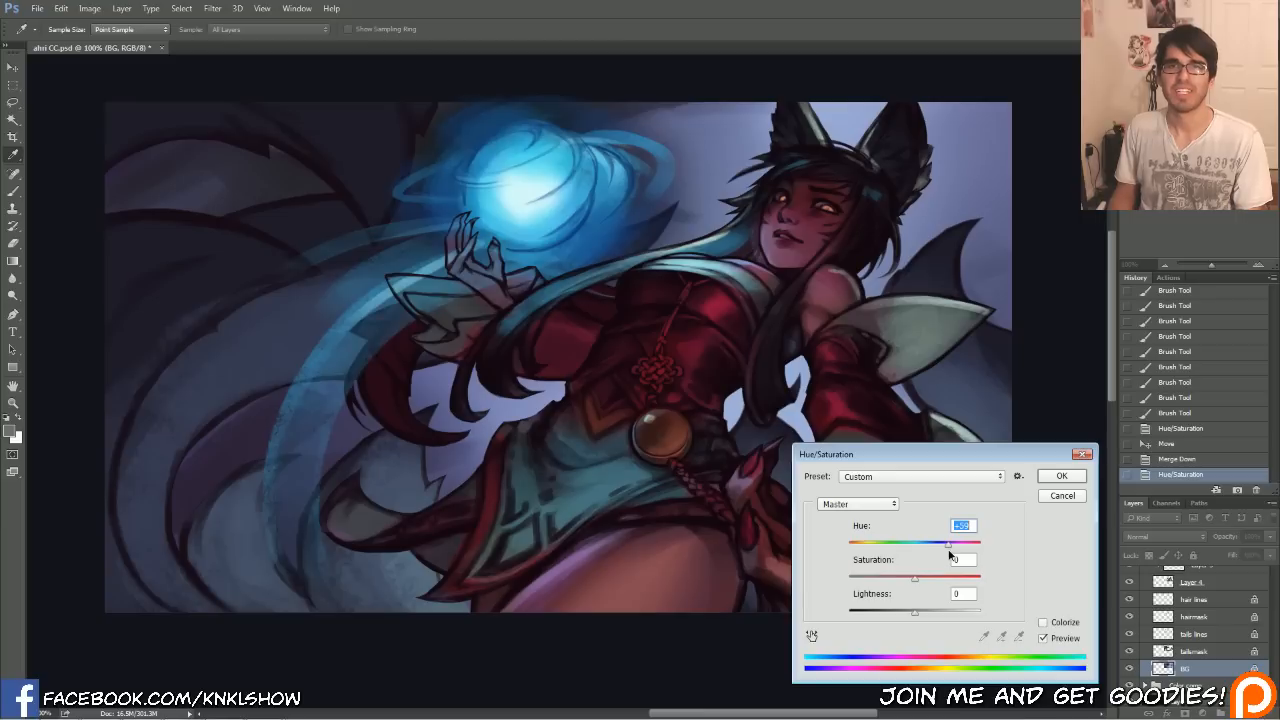
mouse_move(950, 555)
mouse_down()
mouse_move(858, 544)
mouse_move(936, 541)
mouse_up()
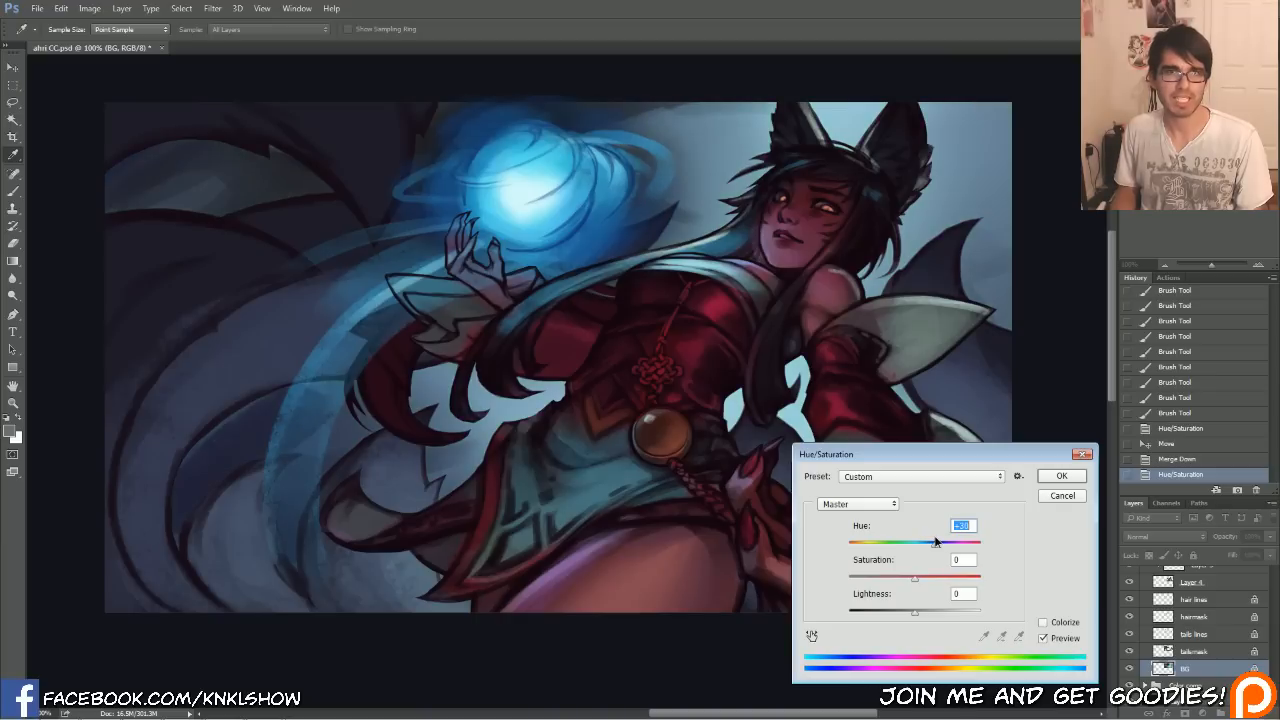
click(1058, 476)
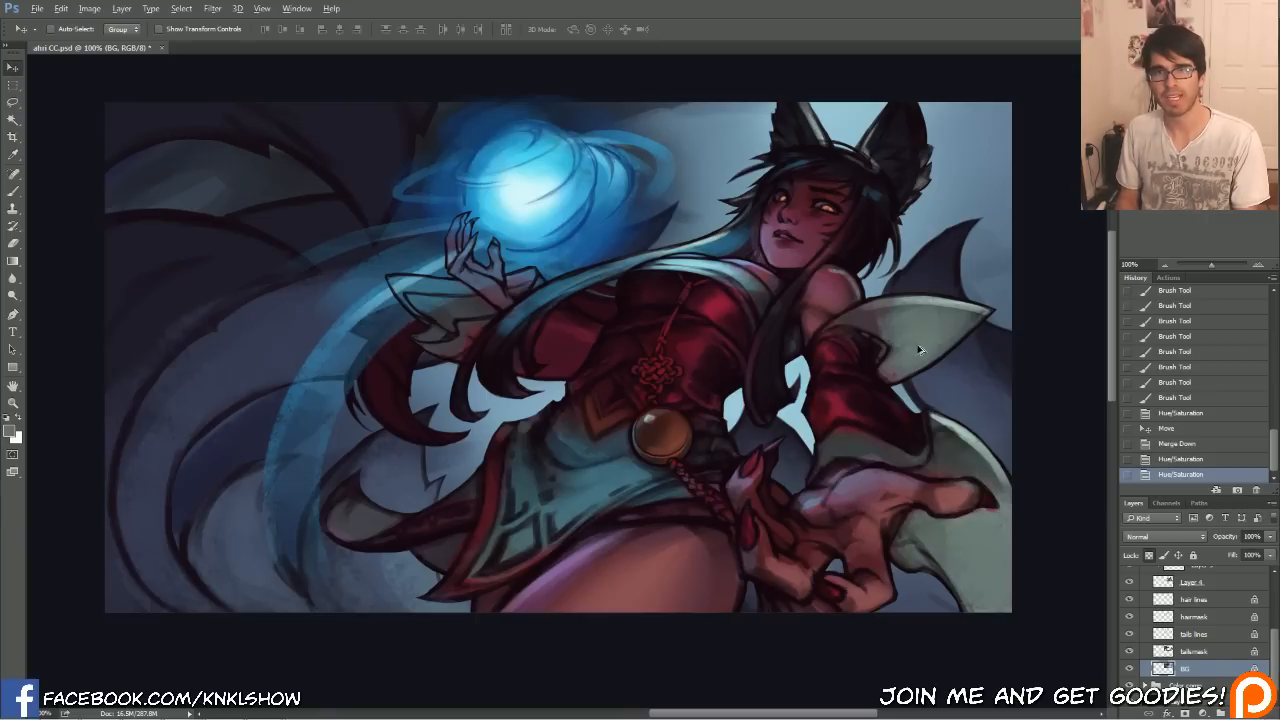
Paint light grey-green brush strokes over the skirt on the clipped Layer 5 of the copied comp.
key(b)
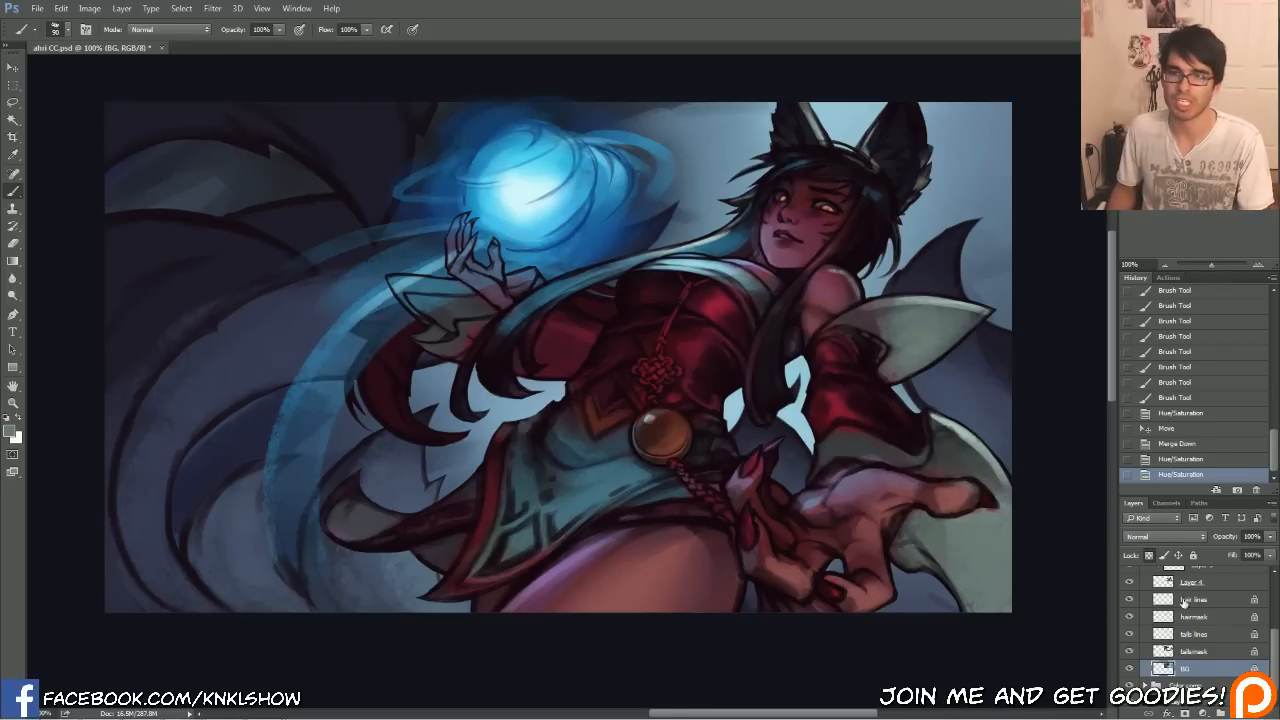
drag(1277, 677, 1277, 640)
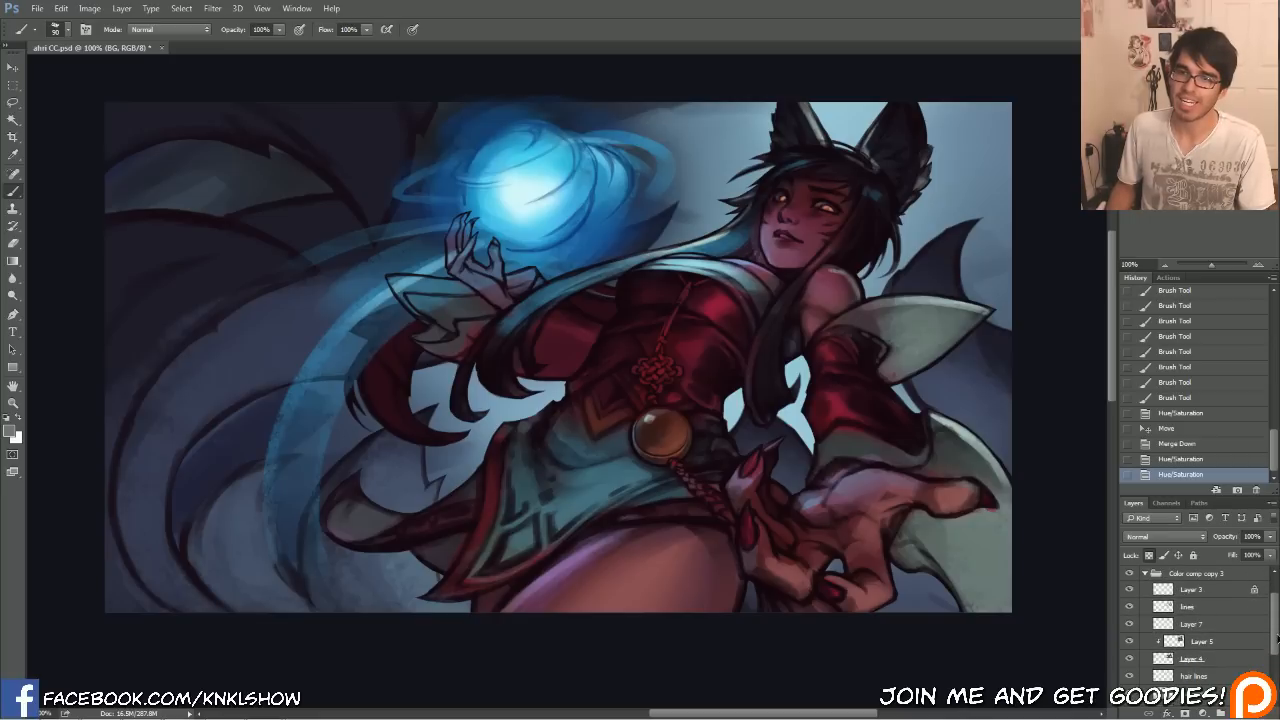
click(1199, 645)
drag(632, 465, 660, 476)
mouse_move(602, 509)
mouse_down()
mouse_move(686, 492)
mouse_move(620, 502)
mouse_up()
drag(630, 492, 662, 475)
Sample the bodice red, brighten it to #cd2b46 and paint highlights across the bodice.
alt+click(712, 305)
click(11, 434)
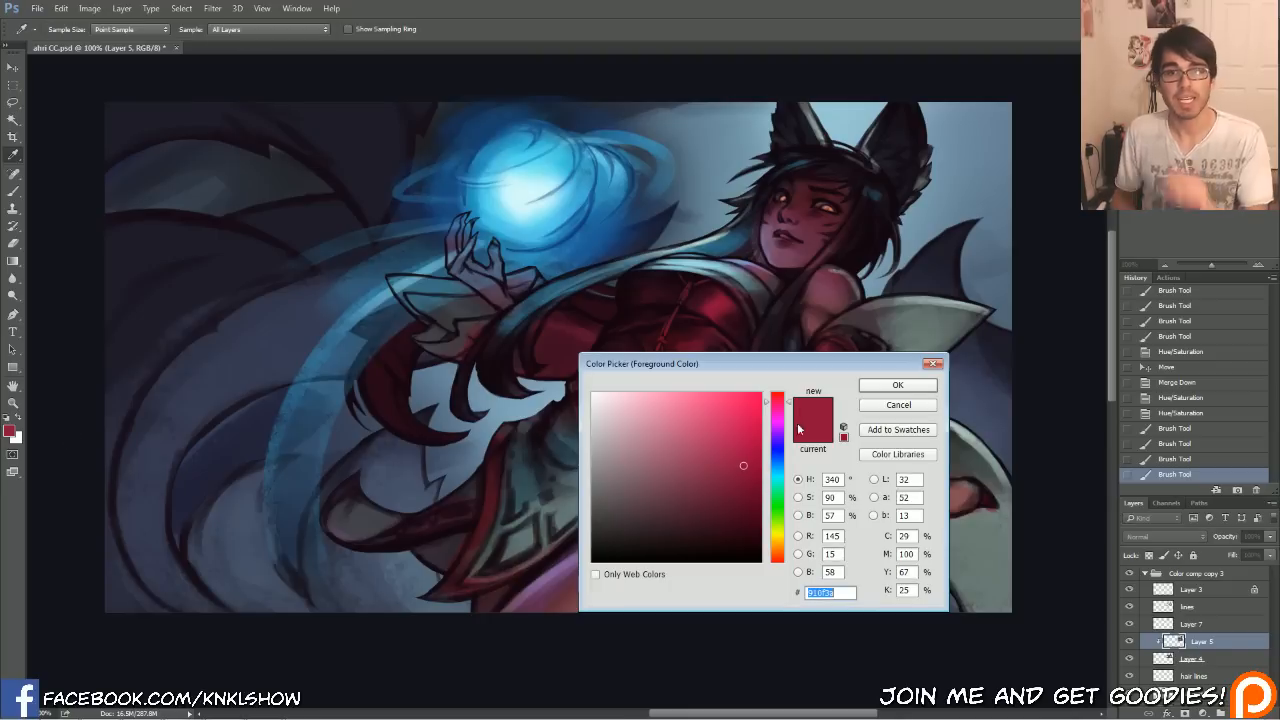
click(735, 424)
drag(788, 402, 789, 401)
click(729, 414)
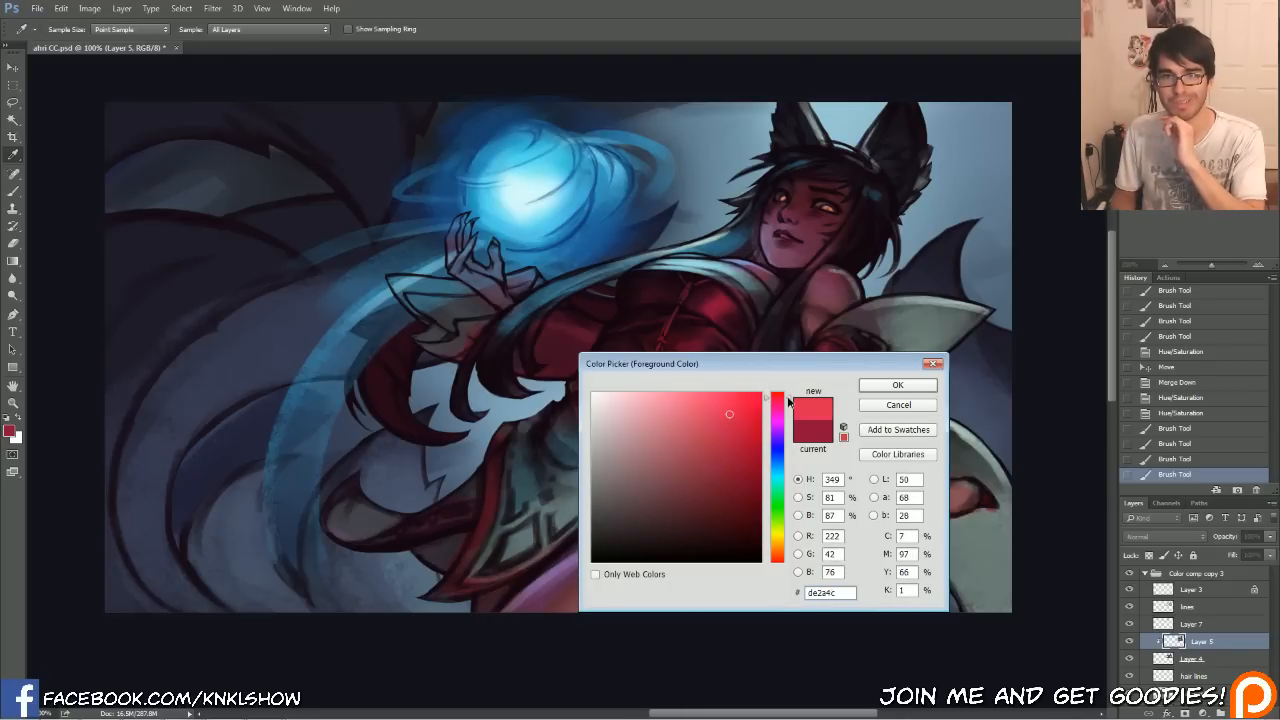
click(725, 428)
click(897, 385)
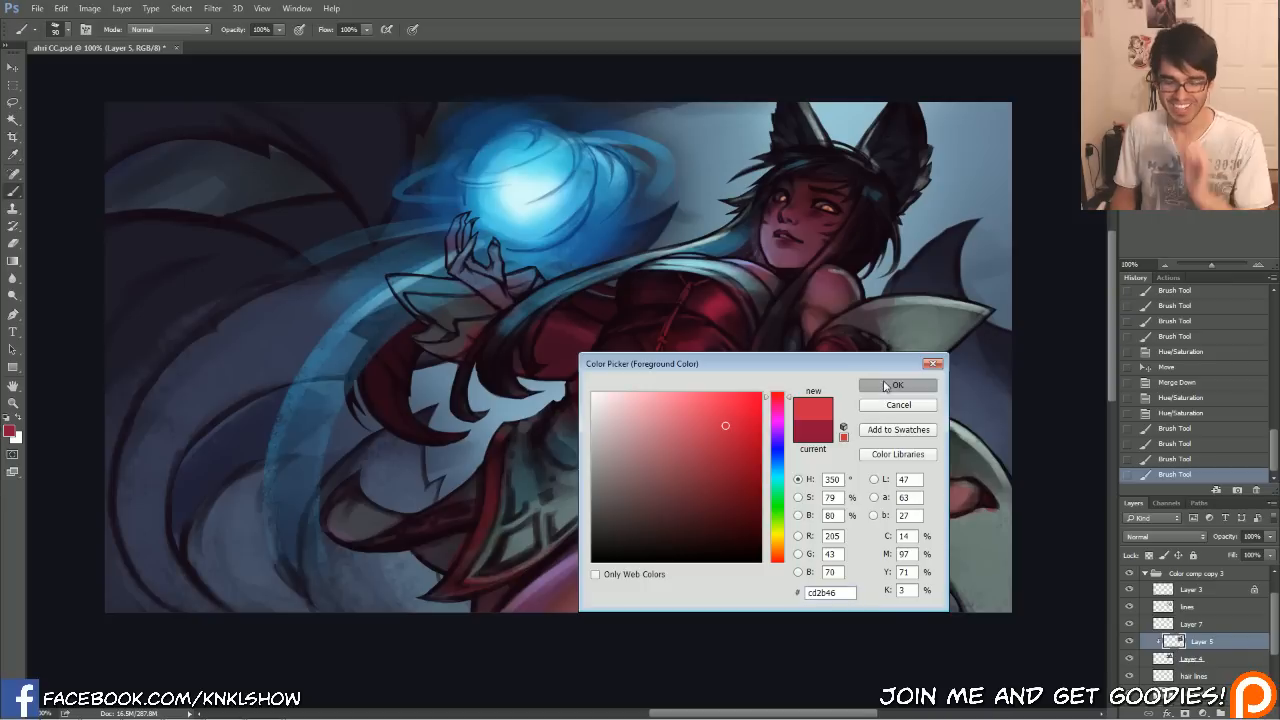
drag(671, 390, 705, 342)
drag(717, 318, 724, 304)
mouse_move(724, 304)
mouse_down()
mouse_move(722, 333)
mouse_move(718, 304)
mouse_up()
Paint bright red highlights on the outstretched arm's sleeve with a smaller brush.
key(bracketleft)
key(bracketleft)
mouse_move(856, 414)
mouse_down()
mouse_move(840, 401)
mouse_move(841, 413)
mouse_up()
drag(831, 357, 846, 347)
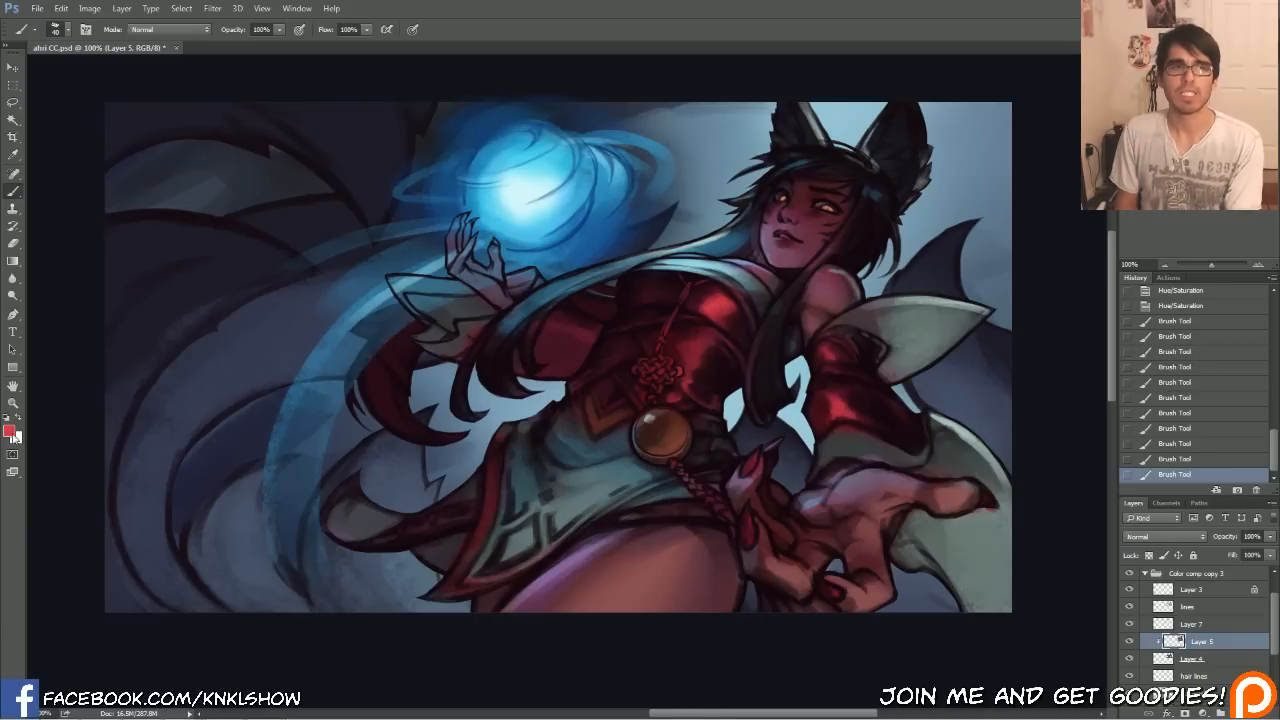
Compare the sleeve and bodice reds in the colour picker, choose #c12643 and paint a highlight on the raised arm's sleeve.
click(9, 431)
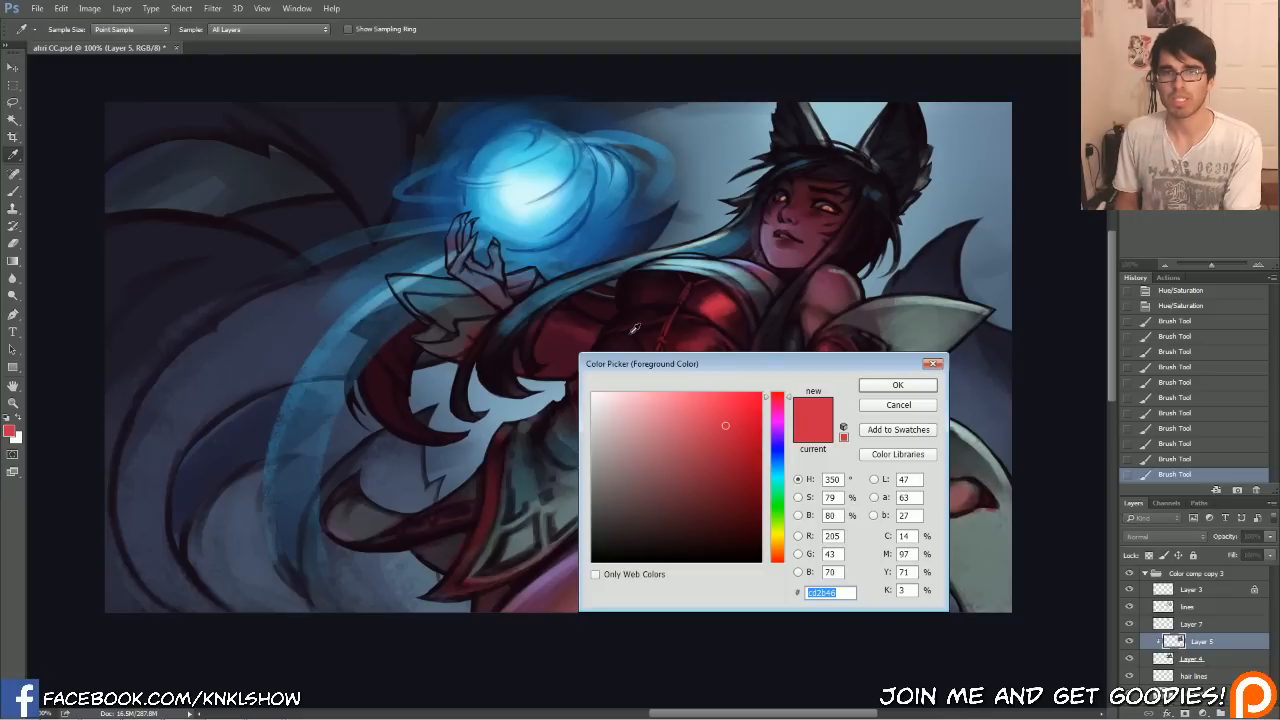
click(586, 330)
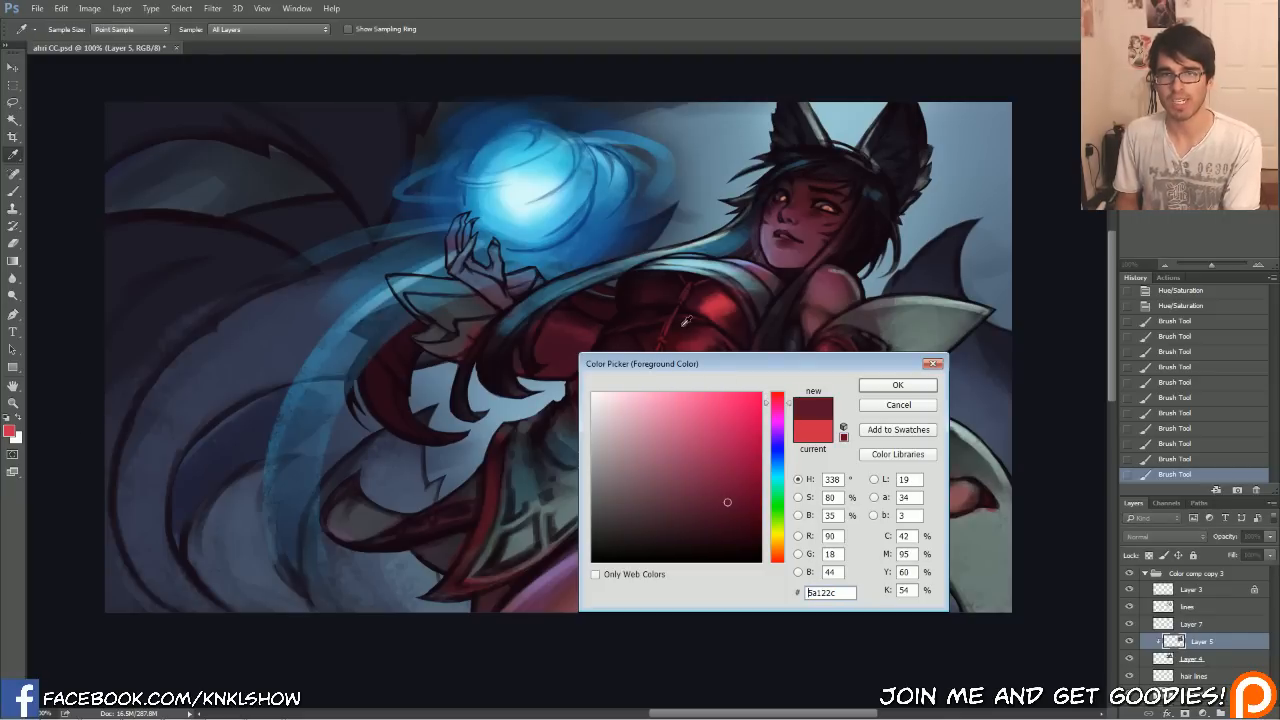
click(720, 296)
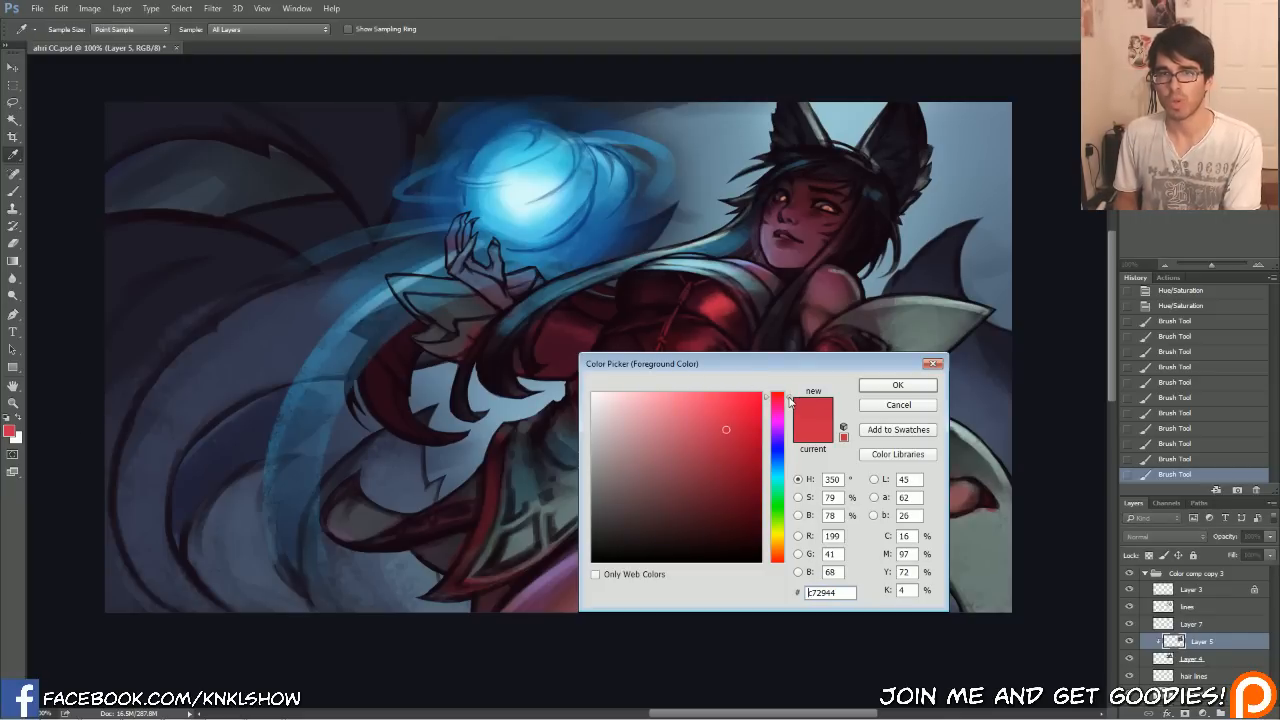
drag(790, 400, 790, 402)
click(587, 325)
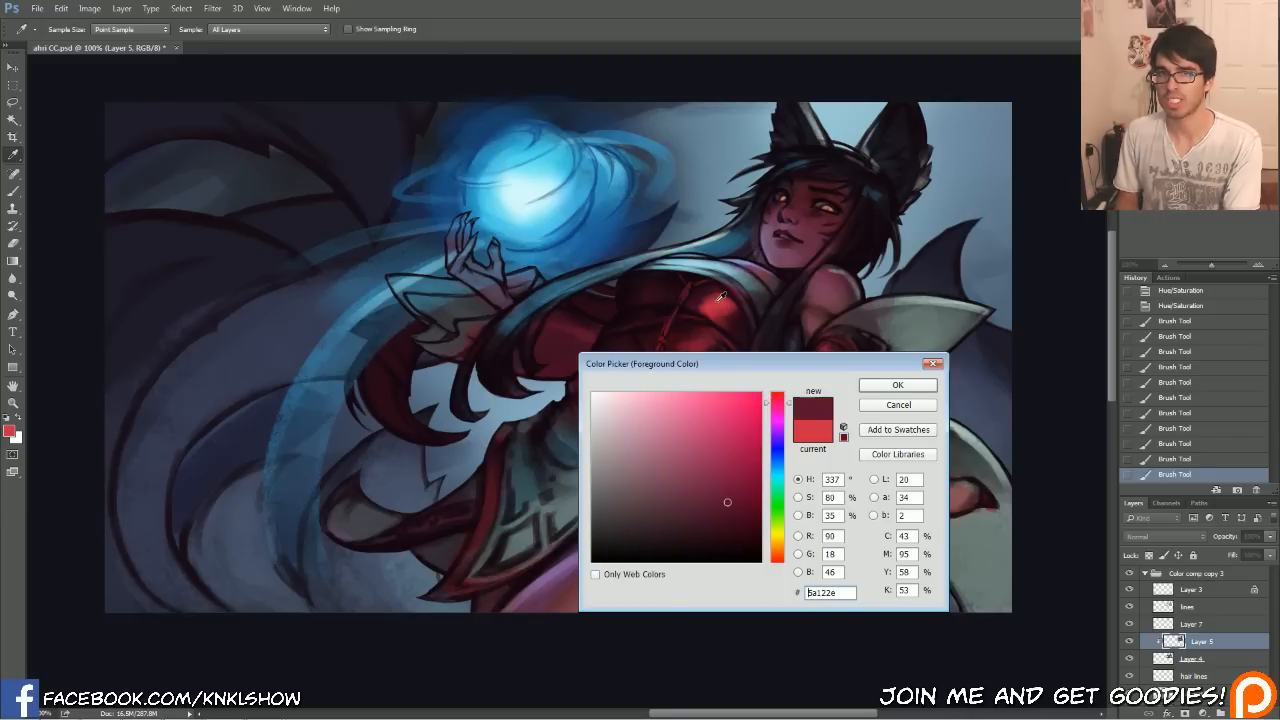
click(713, 298)
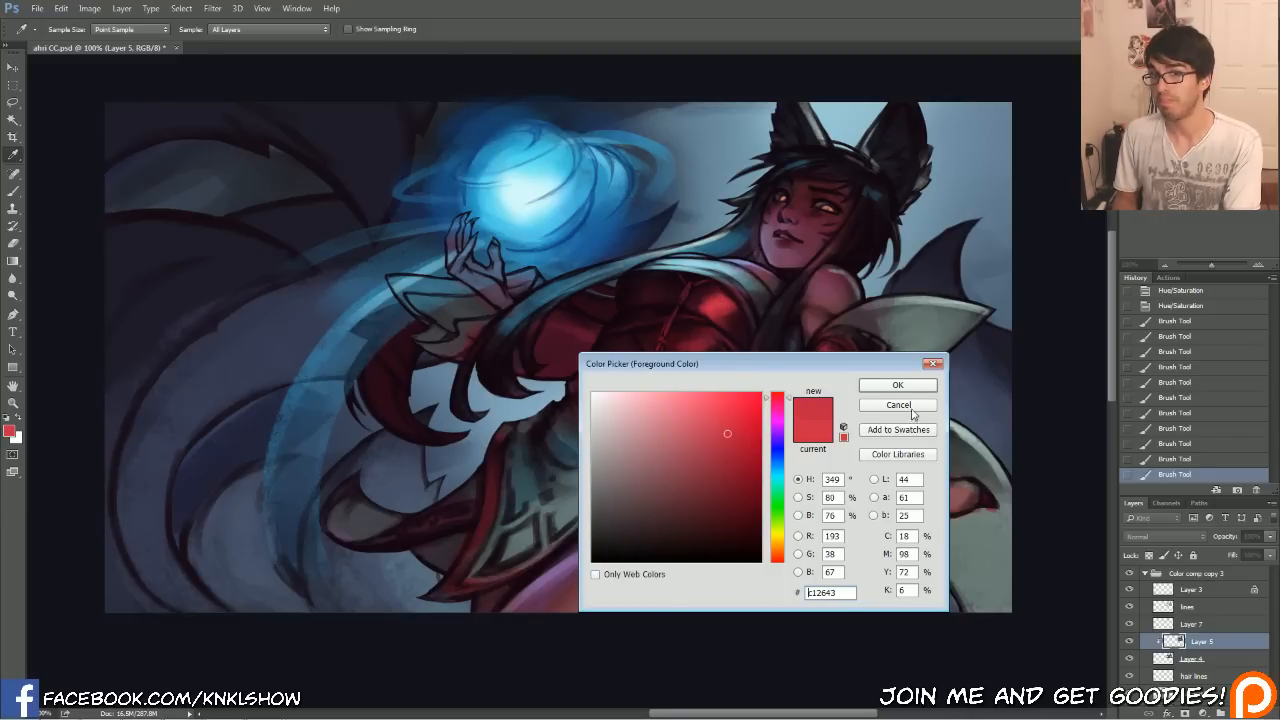
click(899, 386)
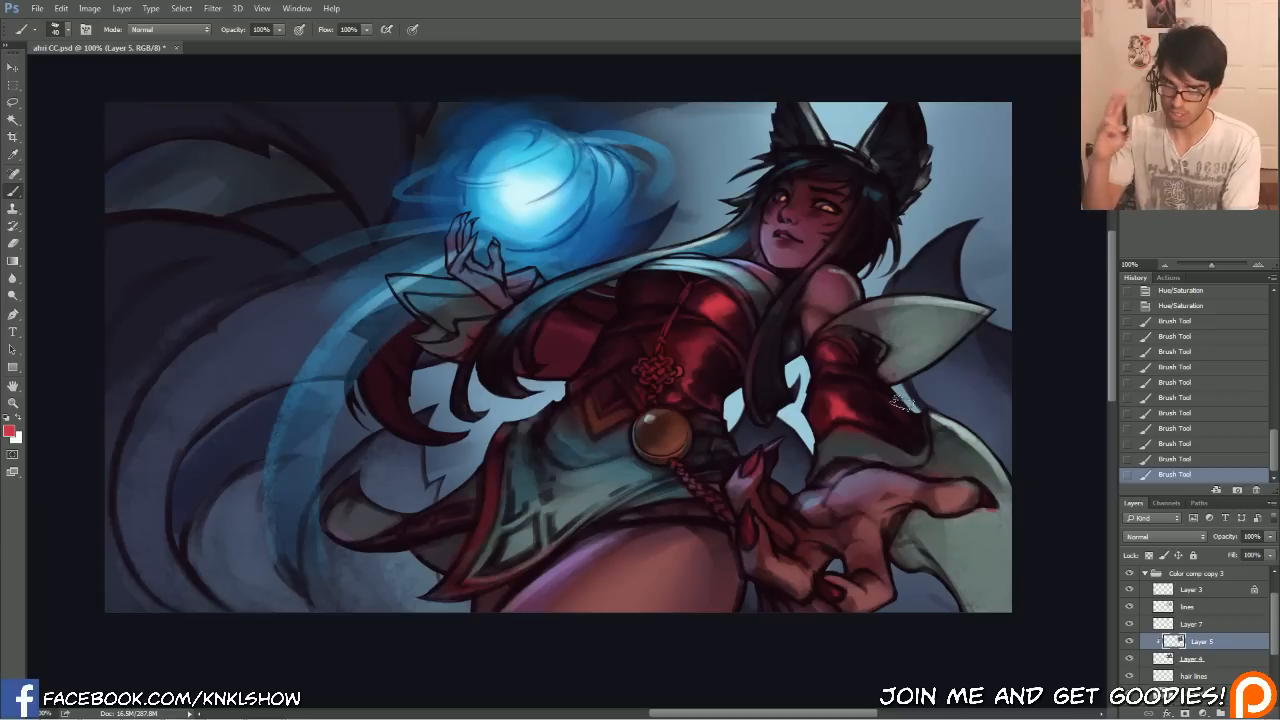
key(bracketright)
drag(547, 325, 586, 337)
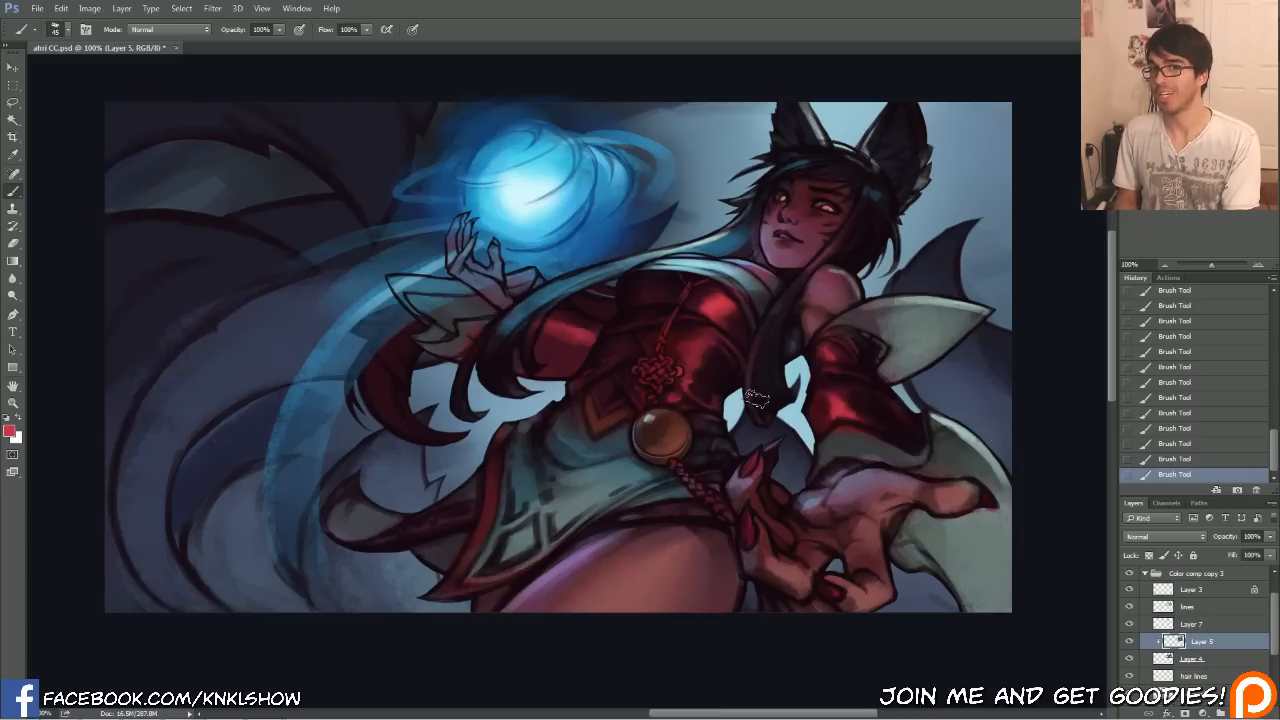
Reduce the brush size and touch up the outstretched hand's fingernails with red.
key(bracketright)
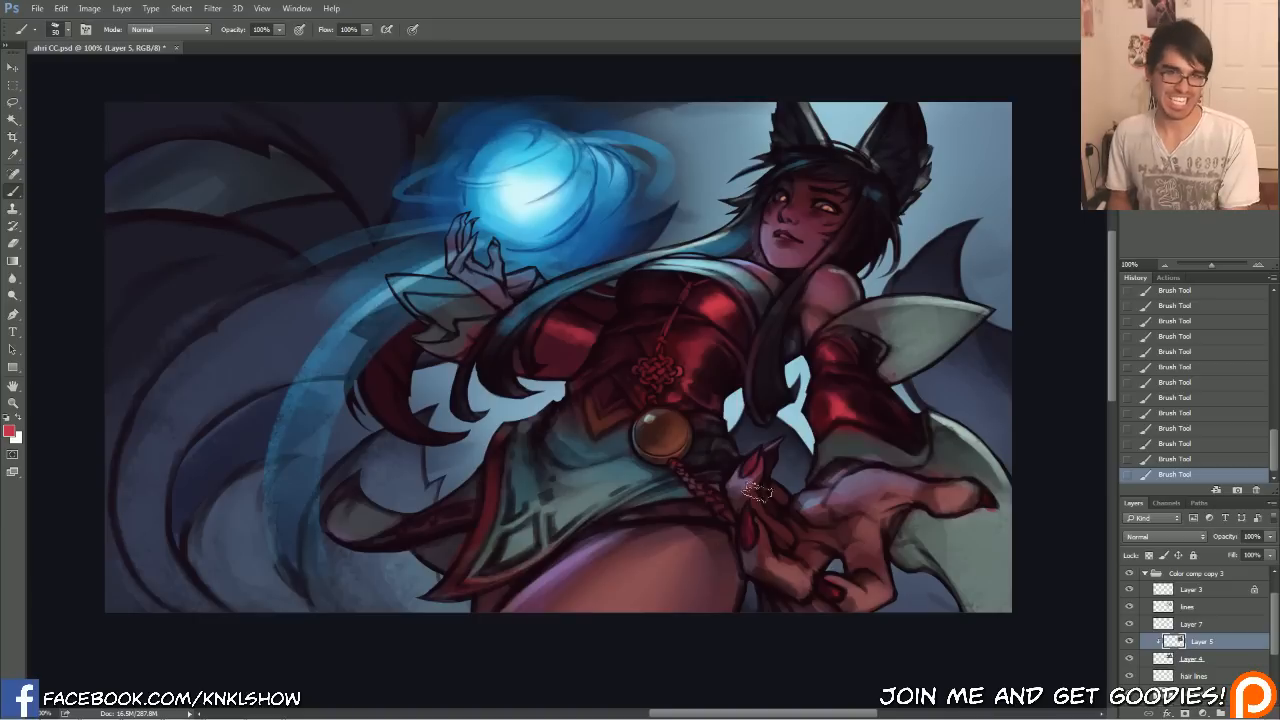
key(bracketleft)
key(bracketleft)
key(bracketleft)
key(bracketleft)
key(bracketleft)
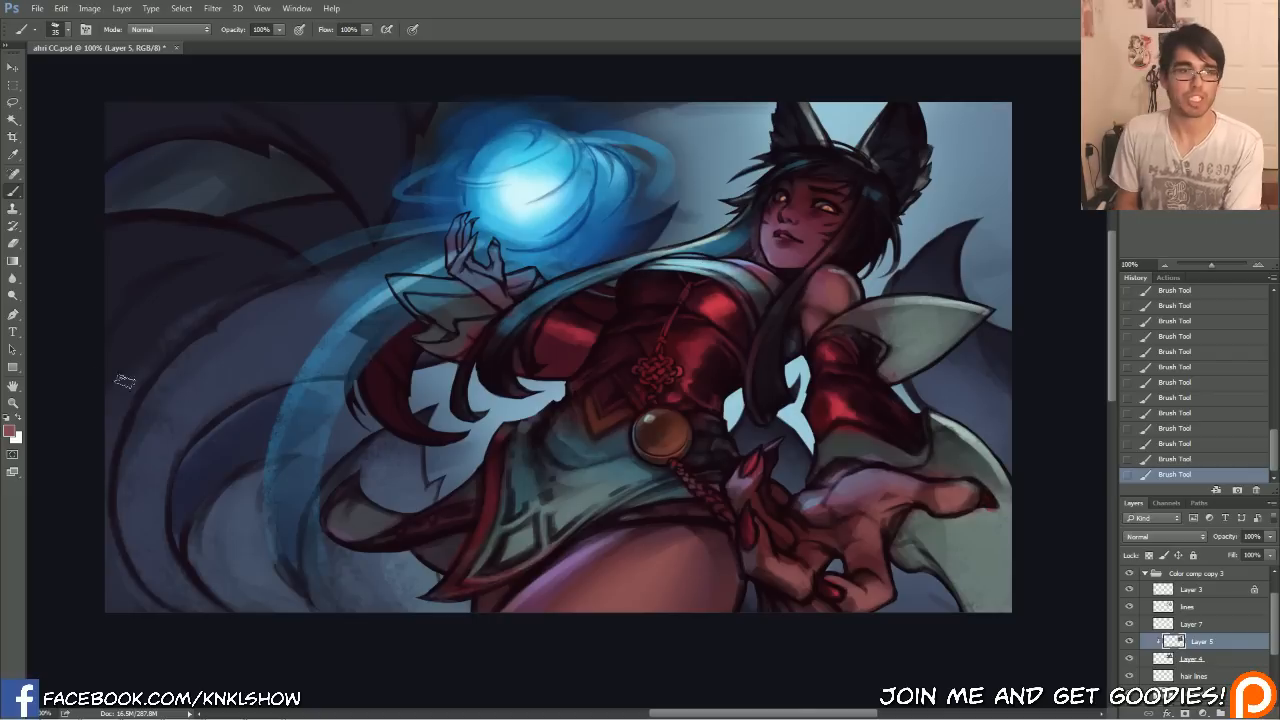
Choose a lighter pink skin tone and paint highlights on the thigh, shoulder and open hand with a small brush.
click(11, 432)
drag(667, 459, 662, 450)
click(781, 392)
click(661, 446)
click(895, 386)
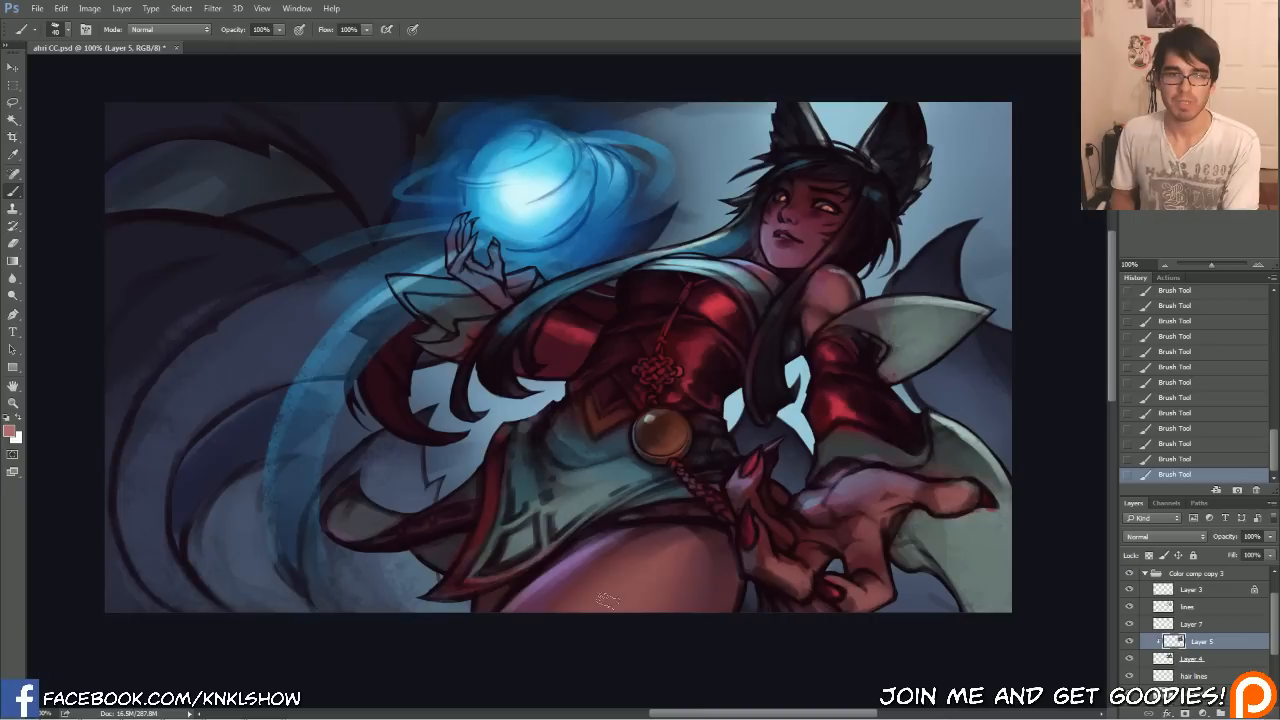
key(bracketleft)
key(bracketleft)
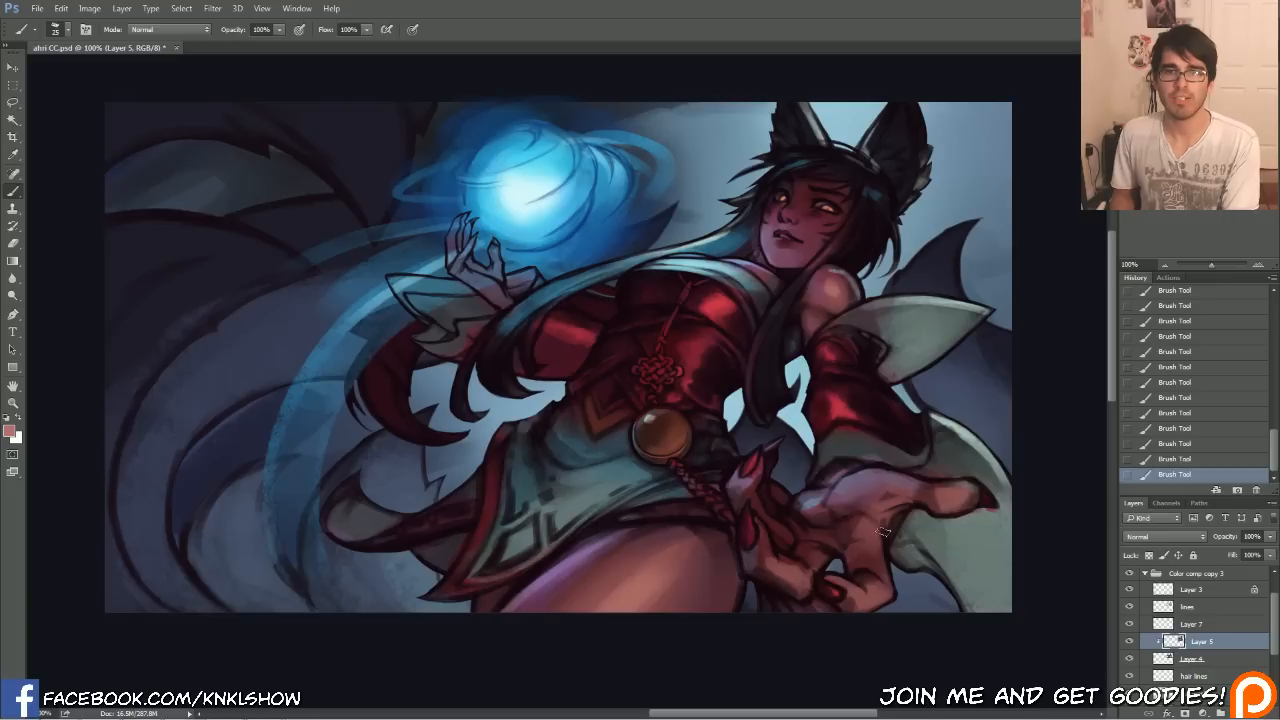
key(bracketright)
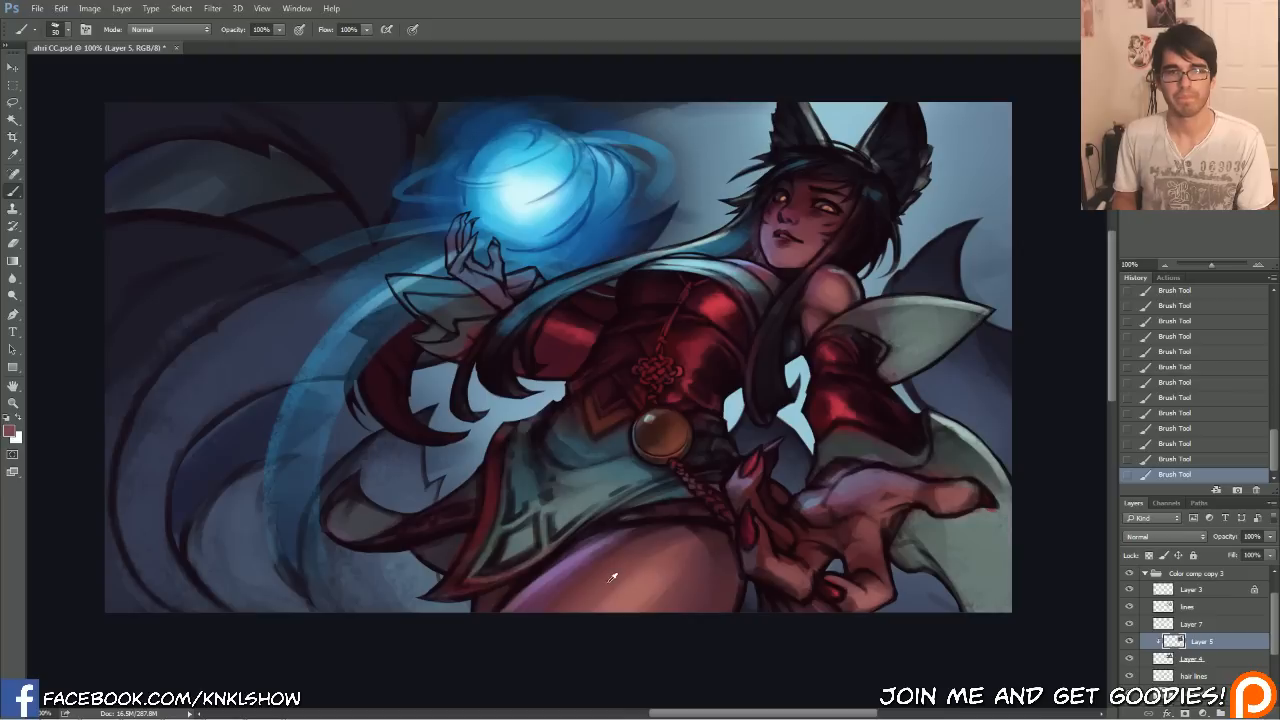
Switch to a soft round brush preset and enlarge it enough to cover the face in broad strokes.
key(bracketright)
key(bracketright)
key(bracketright)
key(bracketright)
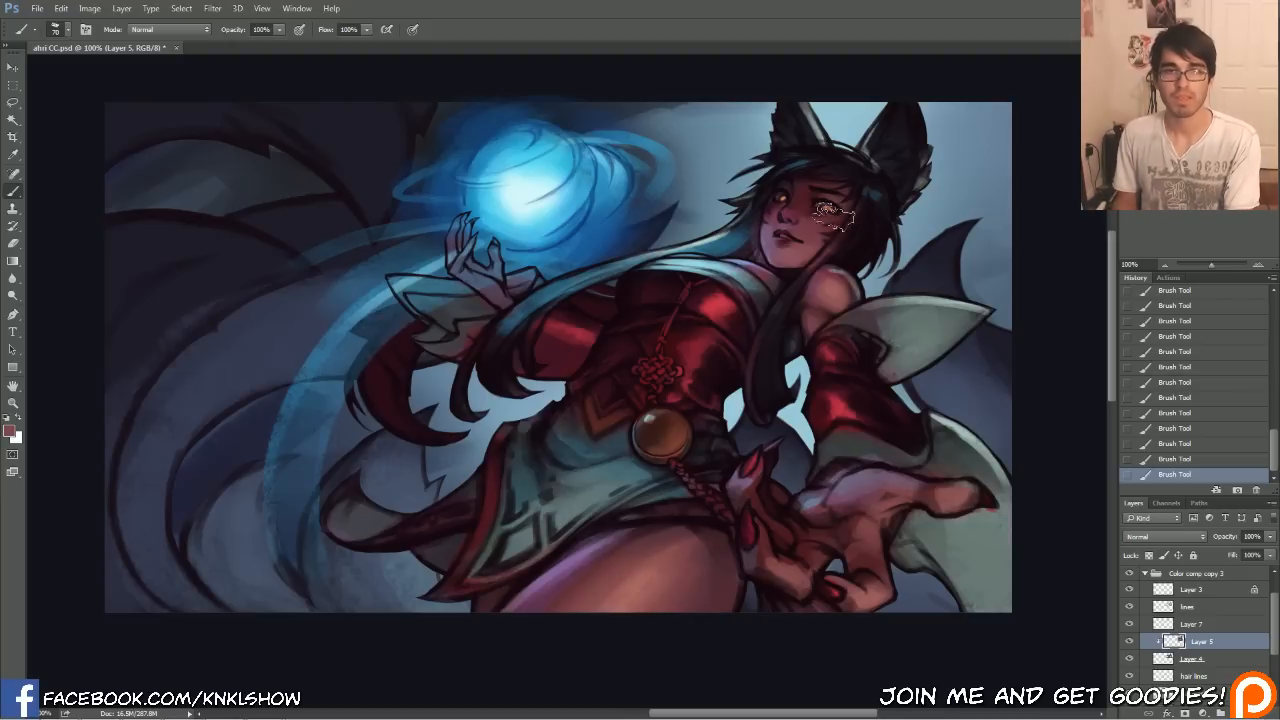
right_click(831, 260)
double_click(847, 420)
key(bracketright)
key(bracketright)
key(bracketright)
key(bracketright)
key(bracketright)
key(bracketright)
key(bracketright)
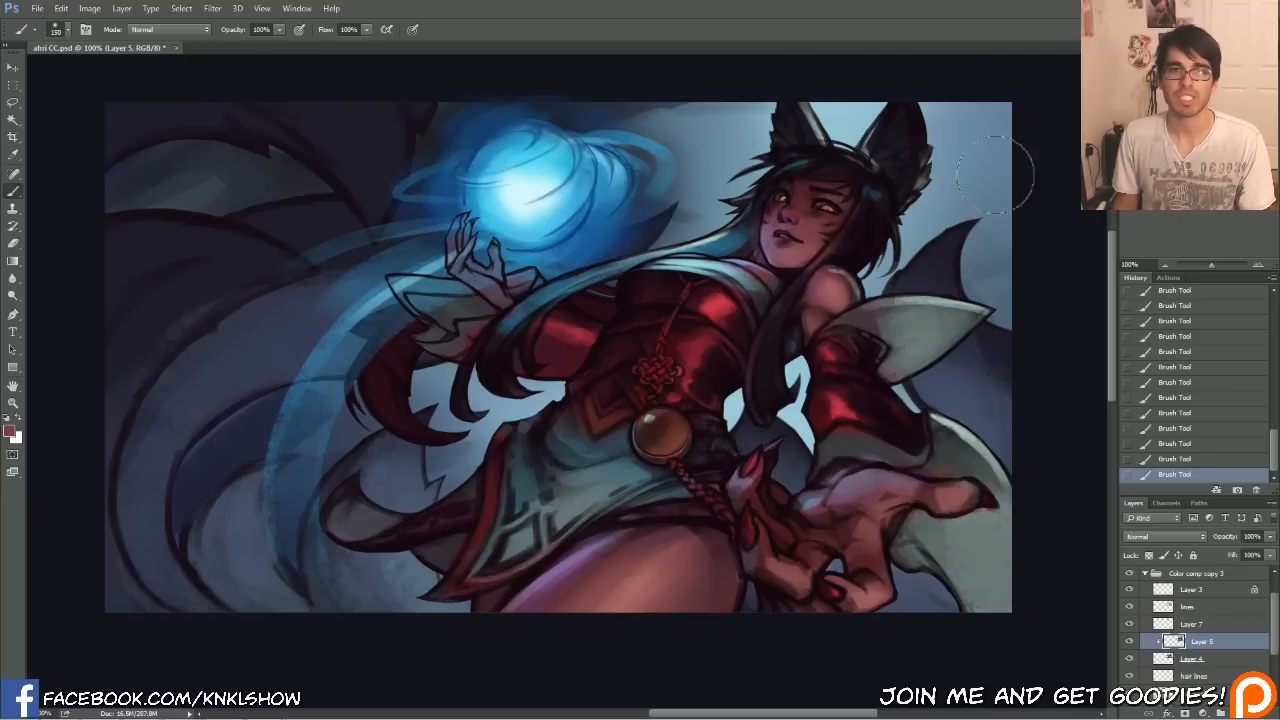
Set the brush colour to the dark muted red #672333.
key(alt)
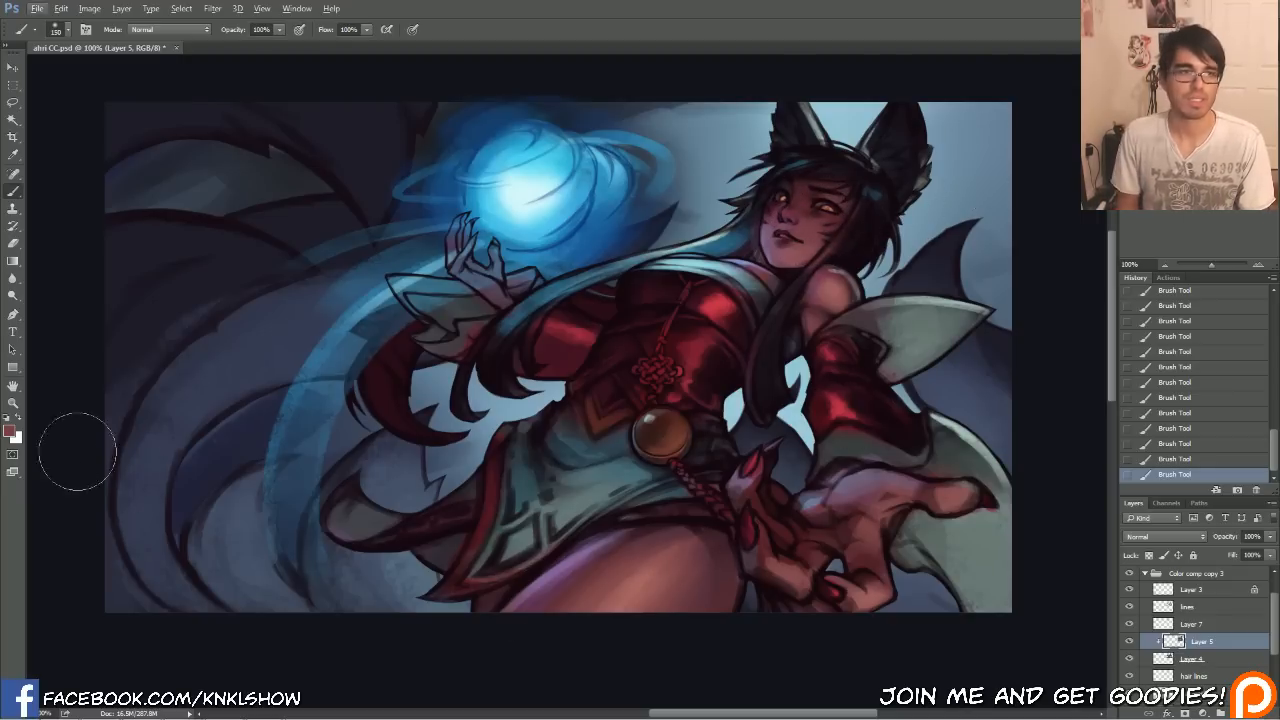
click(13, 435)
drag(691, 489, 705, 493)
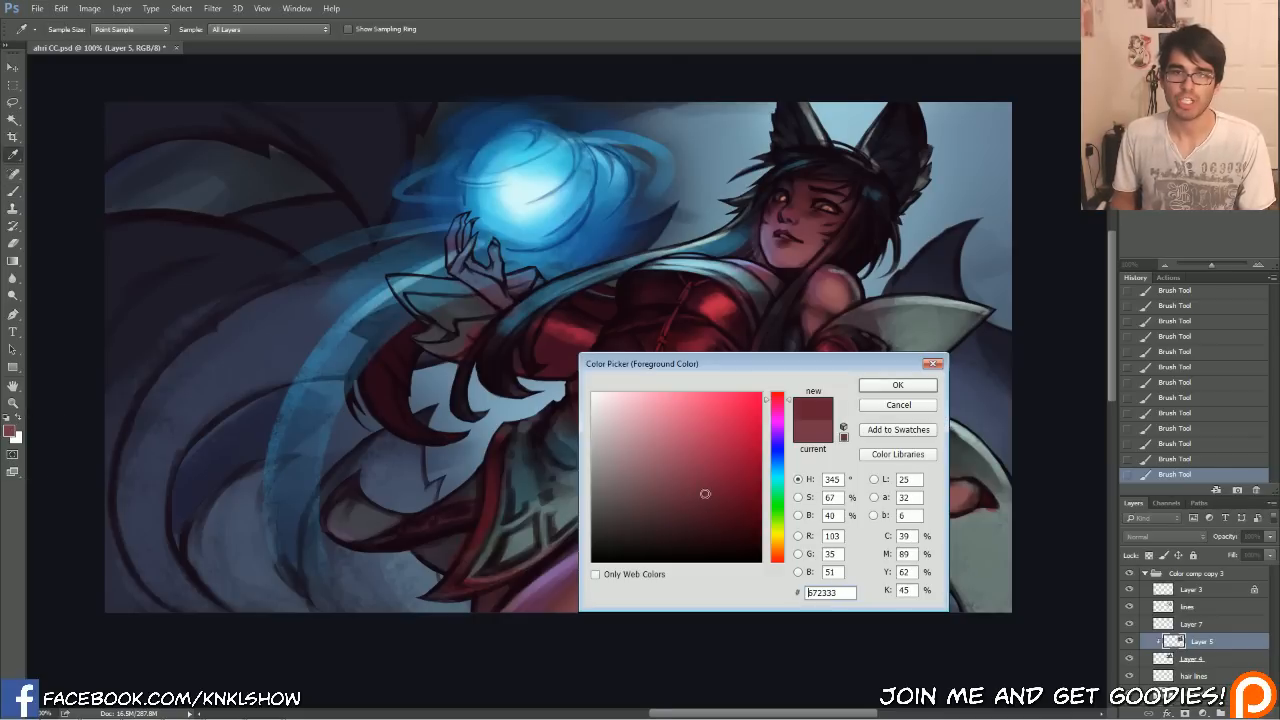
click(880, 386)
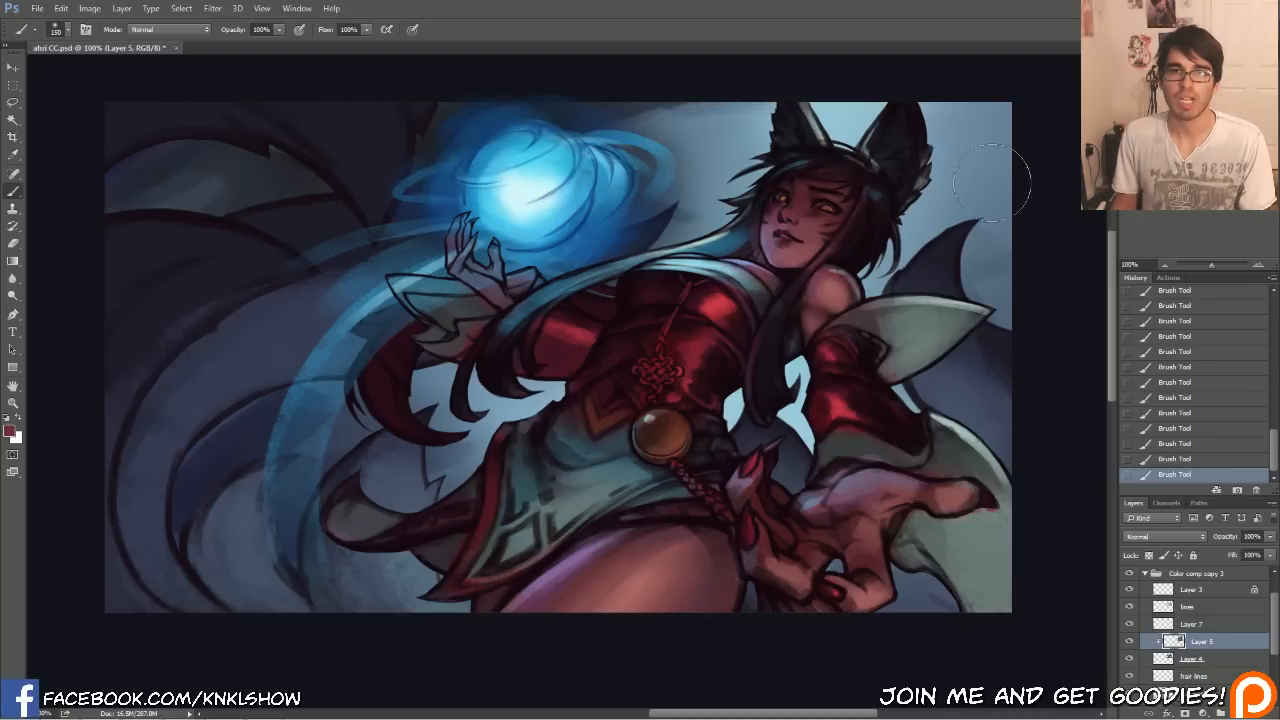
Reduce the brush size and paint cool blue reflections into the dark hair around the face on Layer 5.
key(bracketleft)
key(bracketleft)
key(bracketleft)
key(bracketleft)
key(bracketleft)
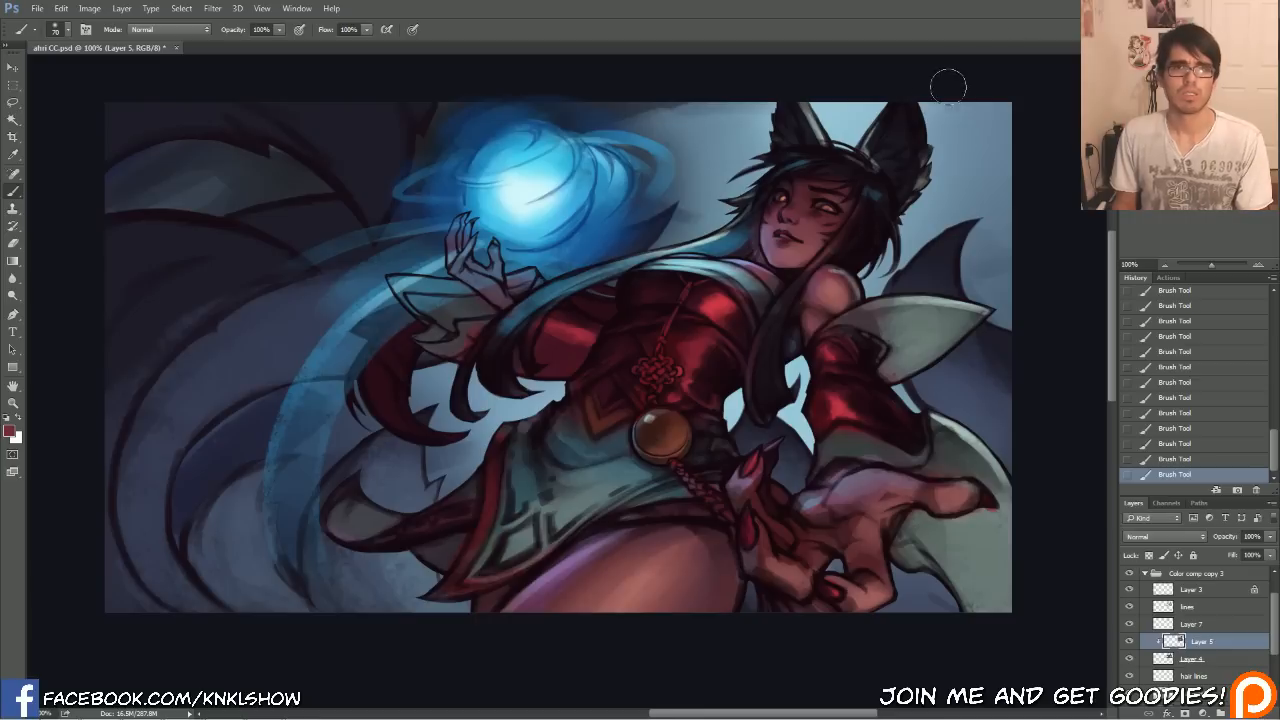
key(bracketleft)
key(bracketleft)
key(bracketleft)
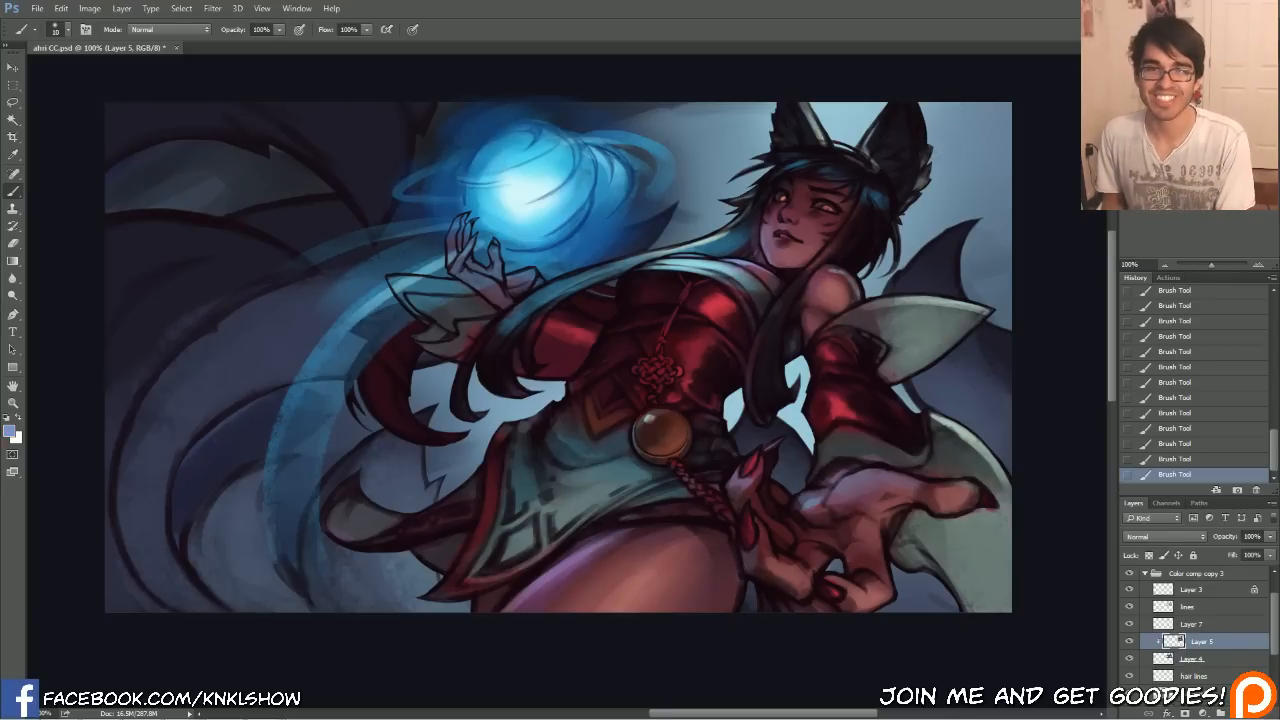
key(])
drag(818, 280, 812, 288)
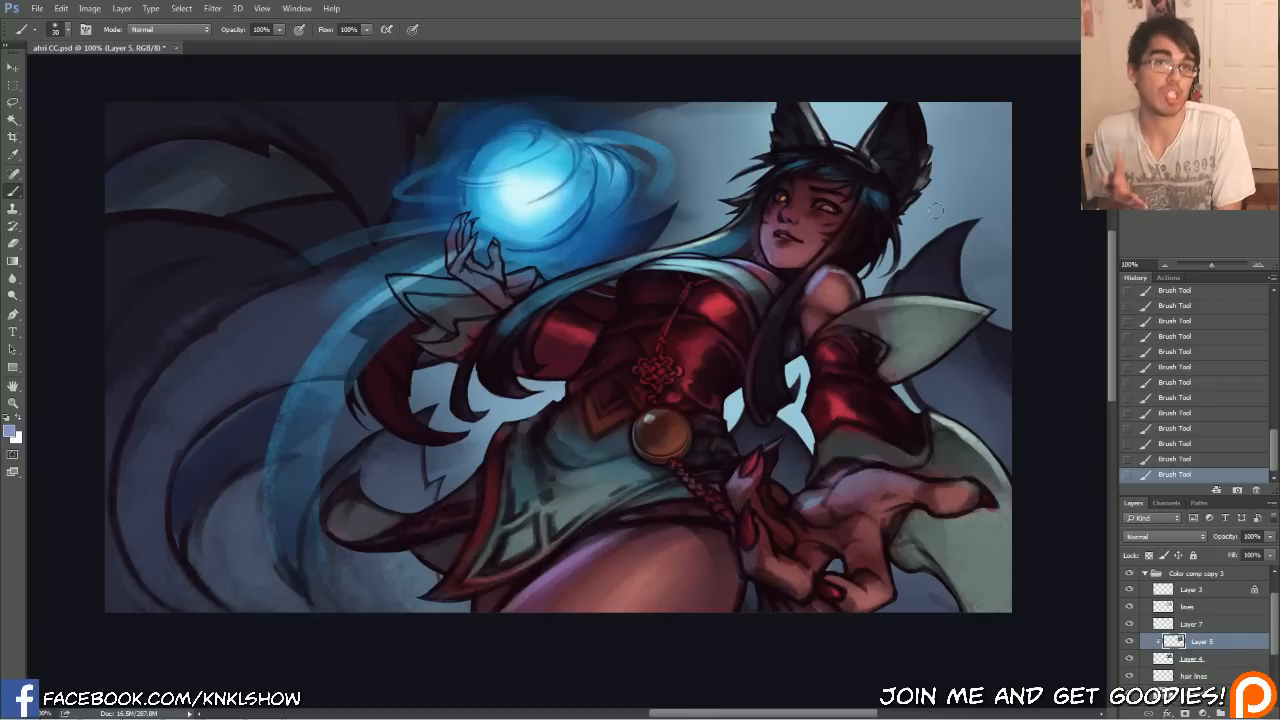
Switch to a small textured brush preset and sample a colour from the area beneath the chin.
right_click(725, 383)
click(779, 524)
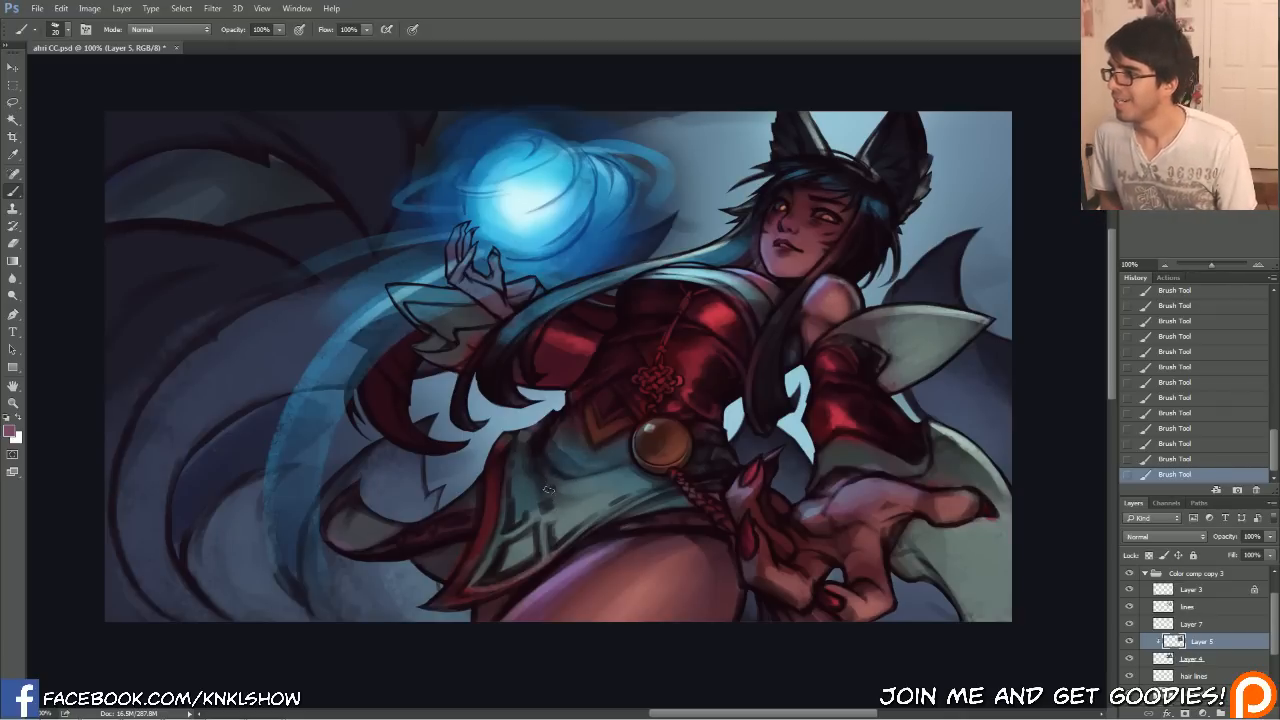
alt+click(760, 272)
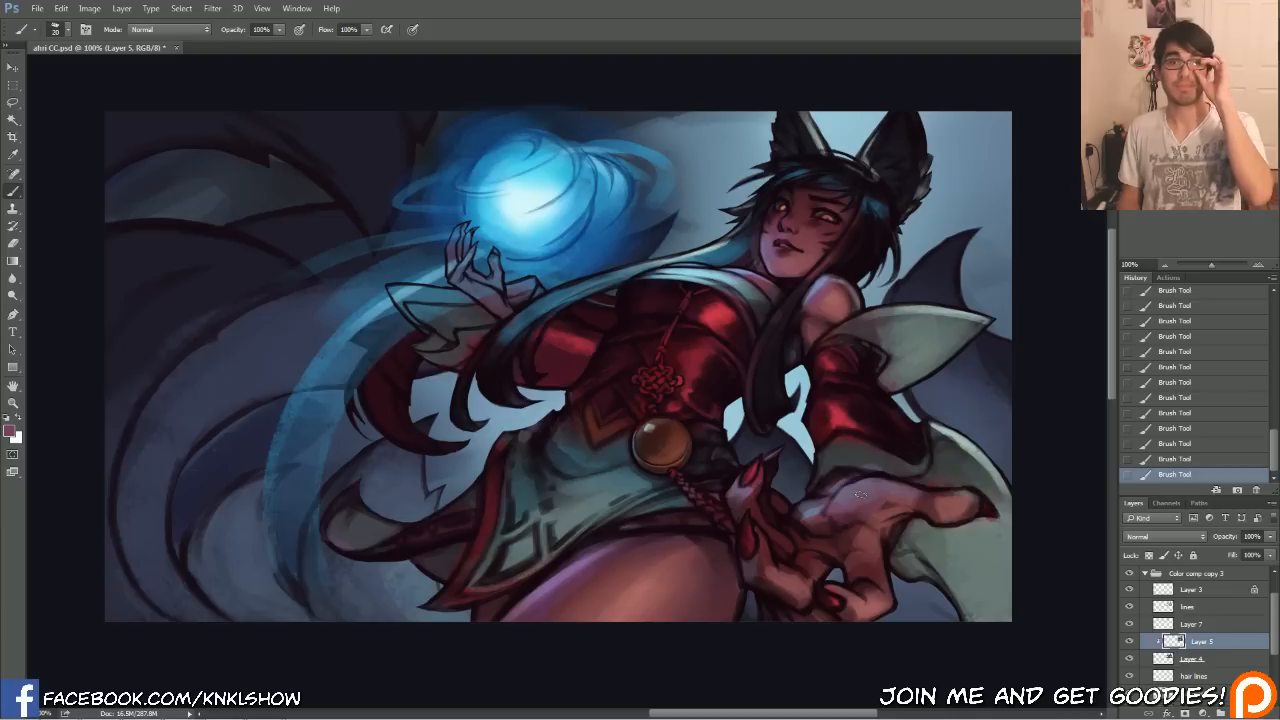
Darken the tailsmask layer with Hue/Saturation, lowering Lightness to about -20.
scroll(1275, 627, down, 3)
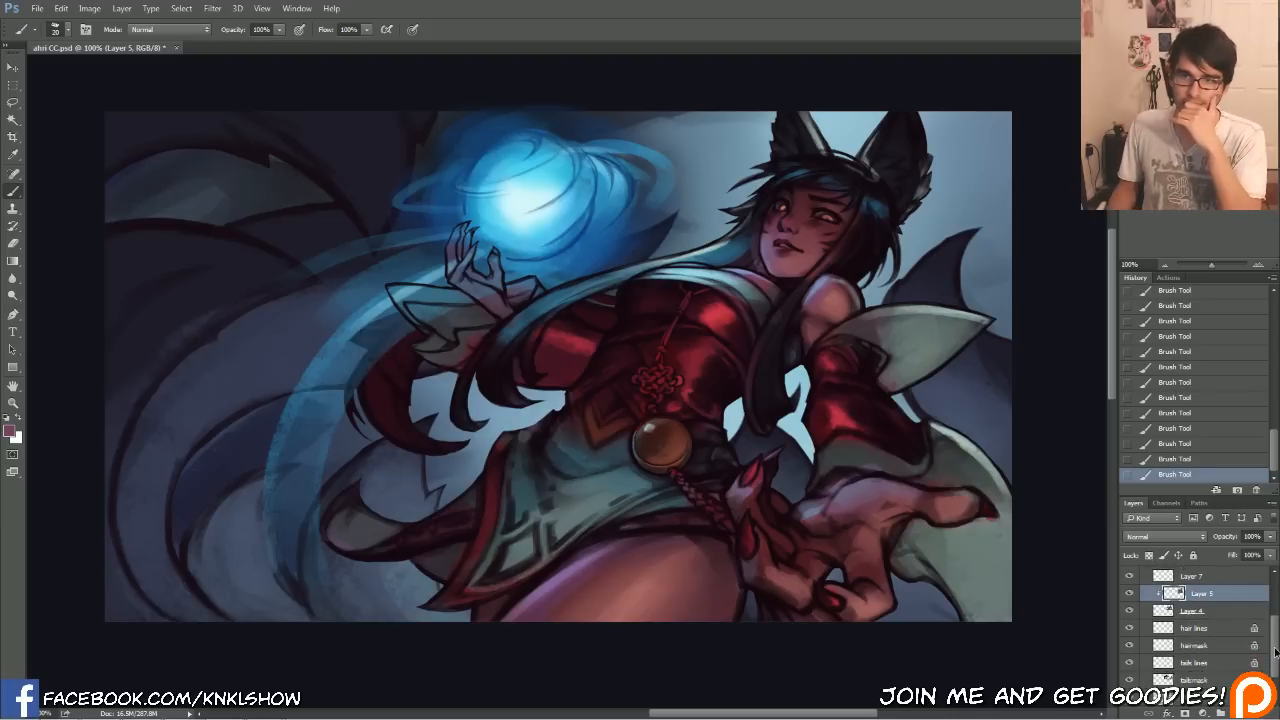
click(1211, 653)
click(1207, 670)
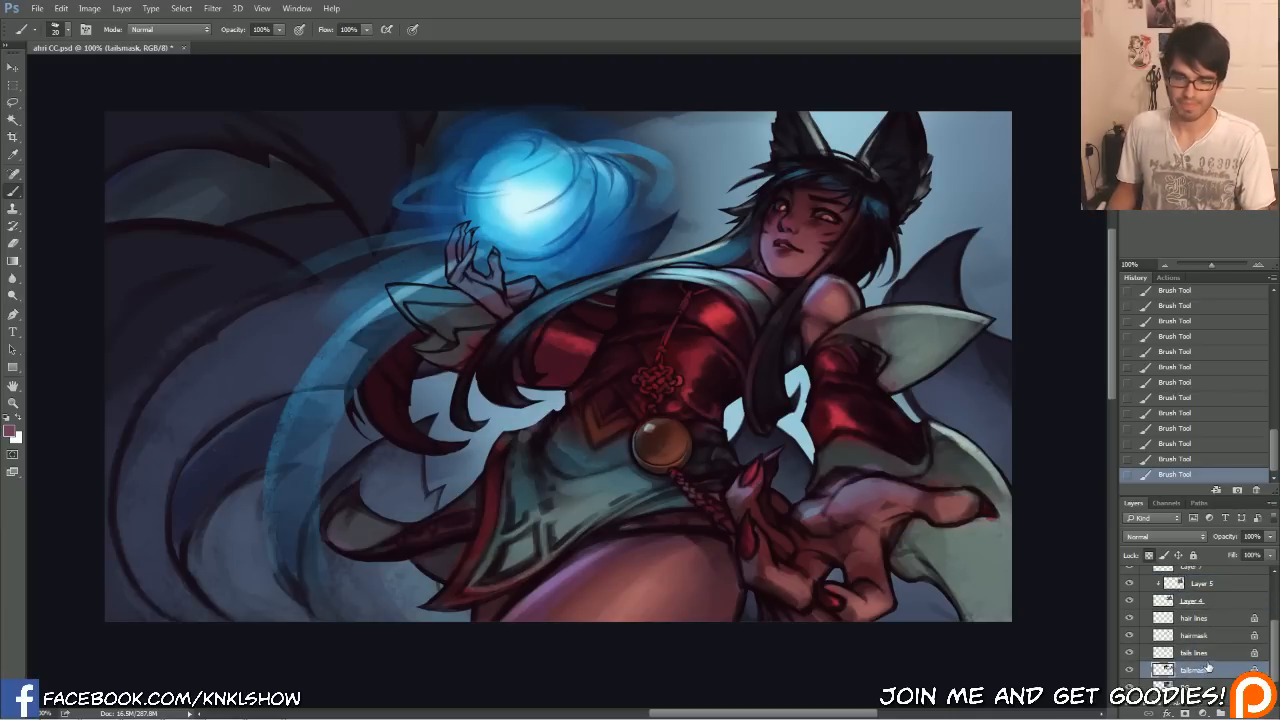
key(ctrl+u)
drag(914, 610, 900, 613)
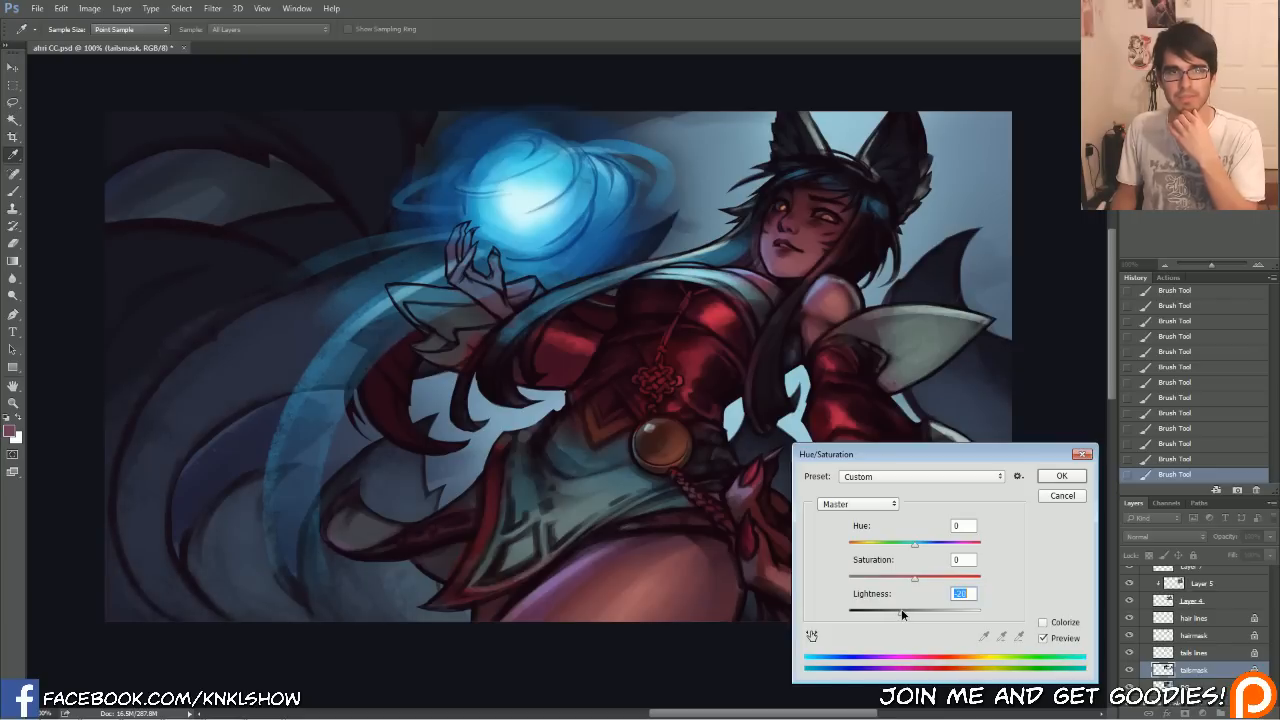
click(1062, 478)
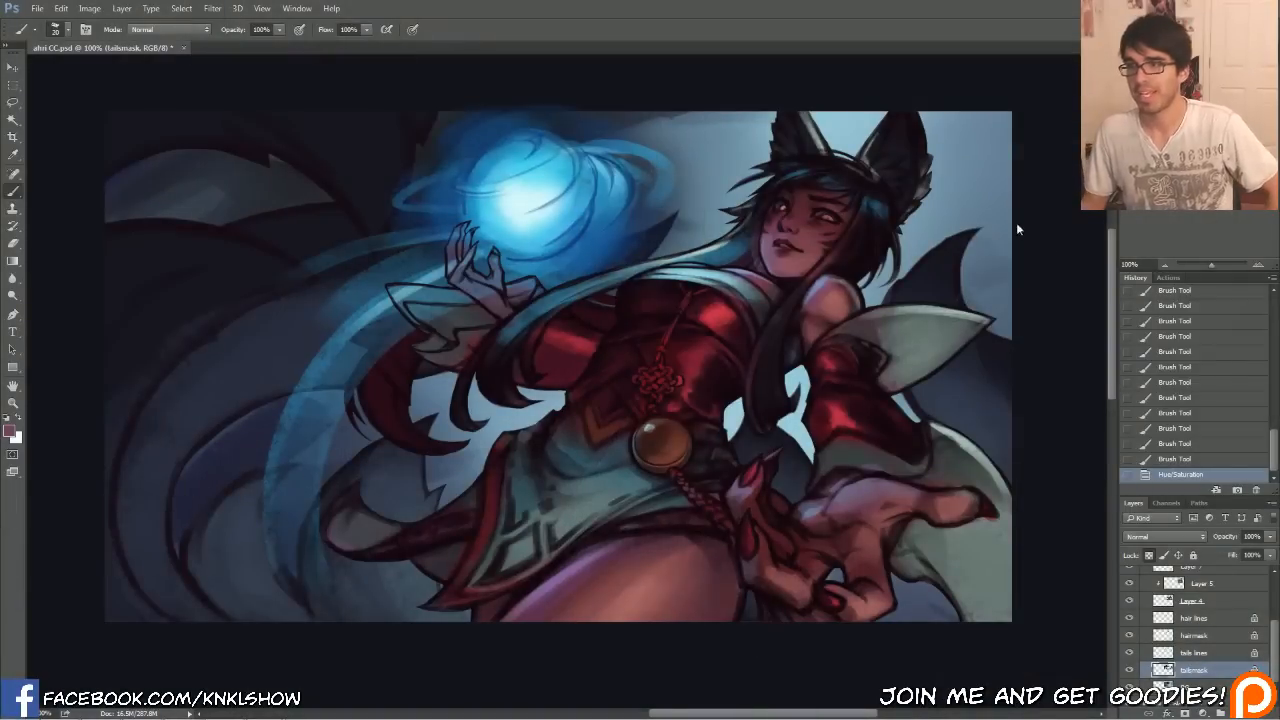
Compare the darkened blue comp side by side with the green comp.
drag(200, 400, 1006, 410)
mouse_move(1181, 135)
mouse_down()
mouse_move(1214, 135)
mouse_move(1181, 142)
mouse_up()
click(1165, 265)
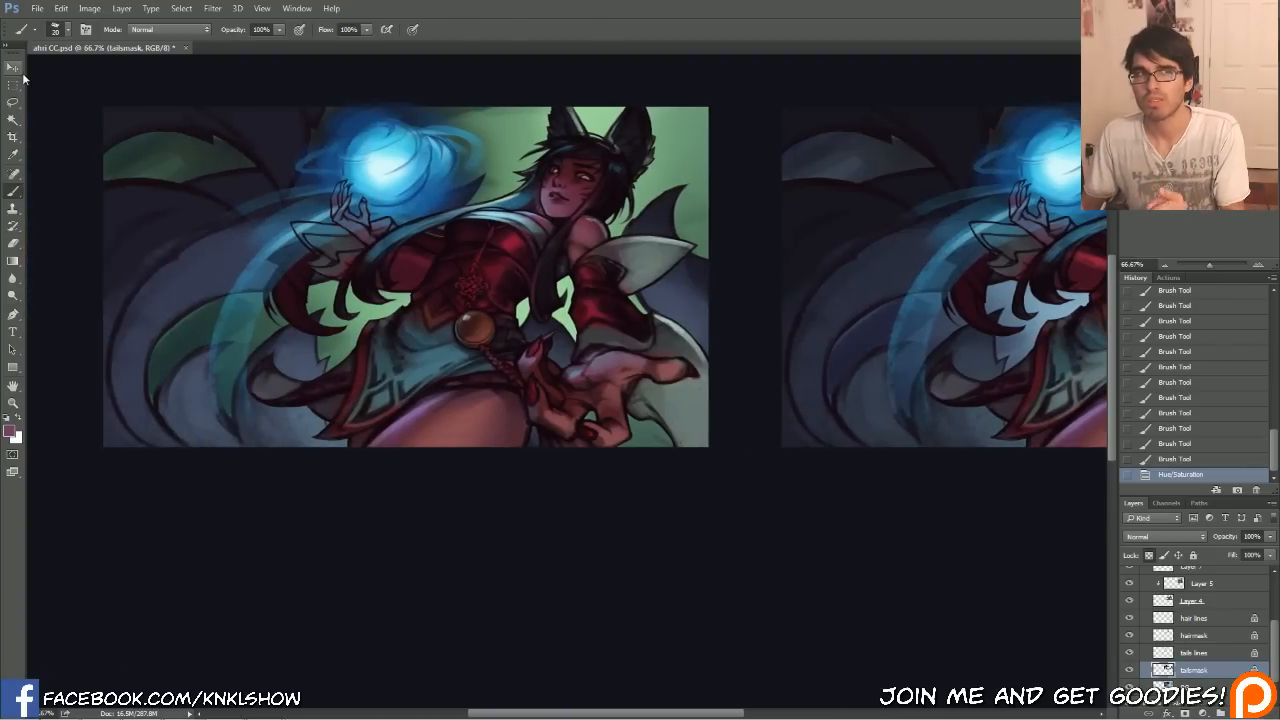
key(v)
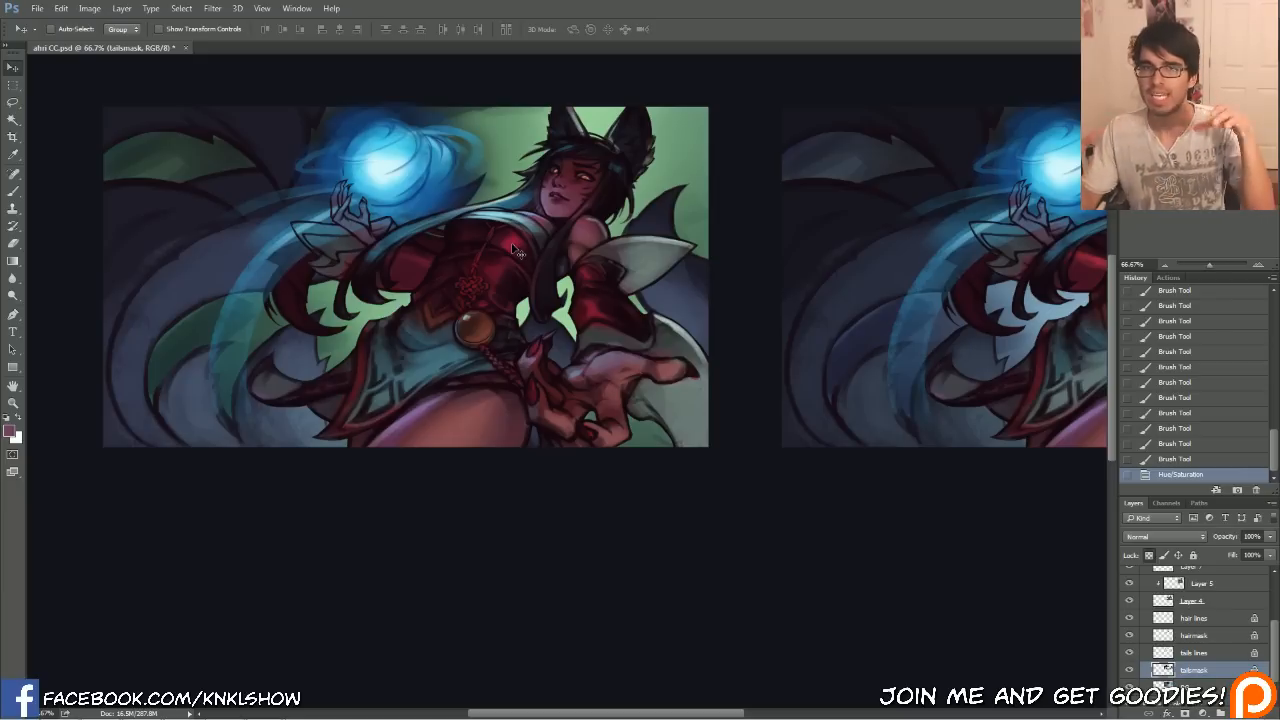
drag(1185, 150, 1207, 150)
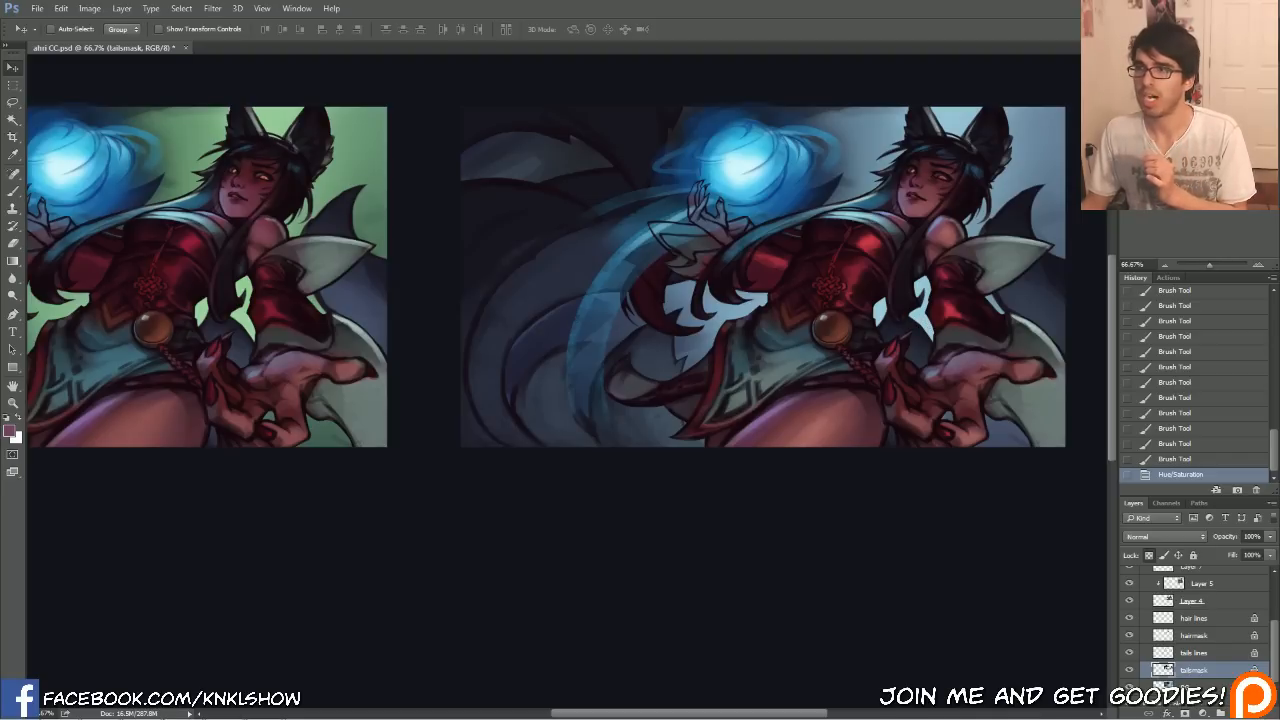
Switch to Windows Photo Viewer and examine the tails and lighting in Ahri_Splash_0.jpg, then return to Photoshop.
key(alt+Tab)
drag(921, 178, 854, 169)
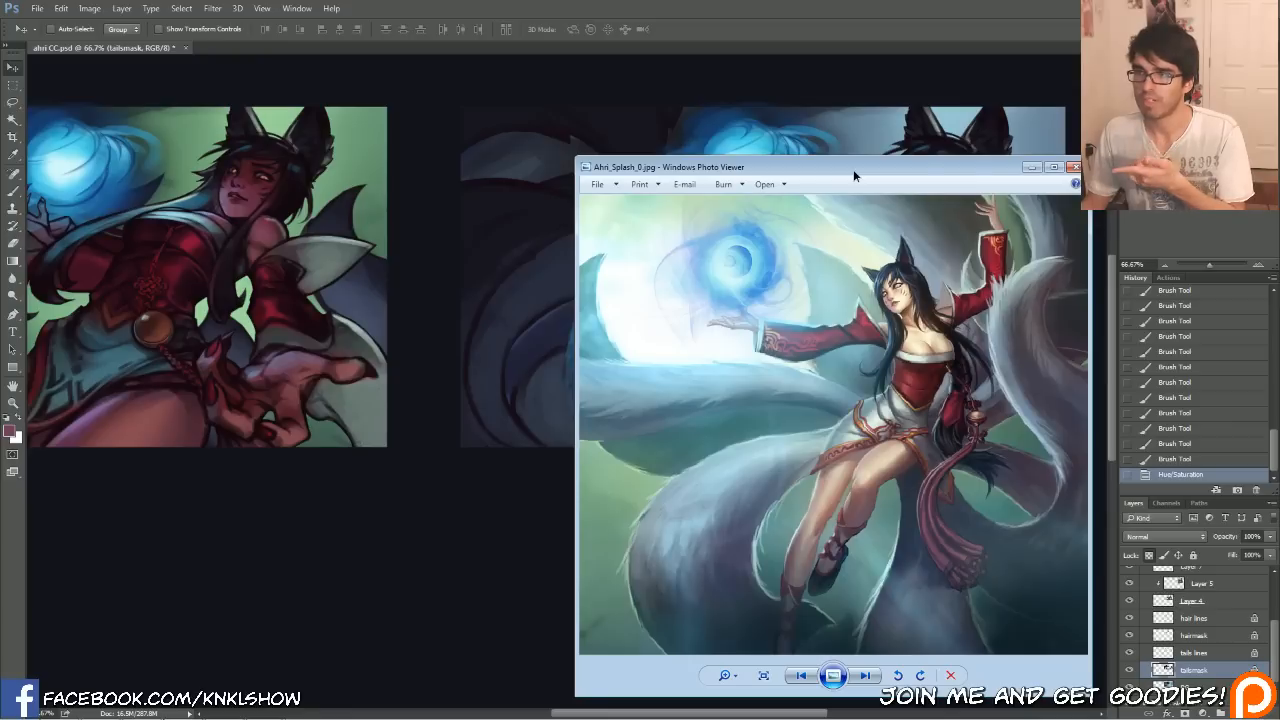
scroll(815, 383, up, 3)
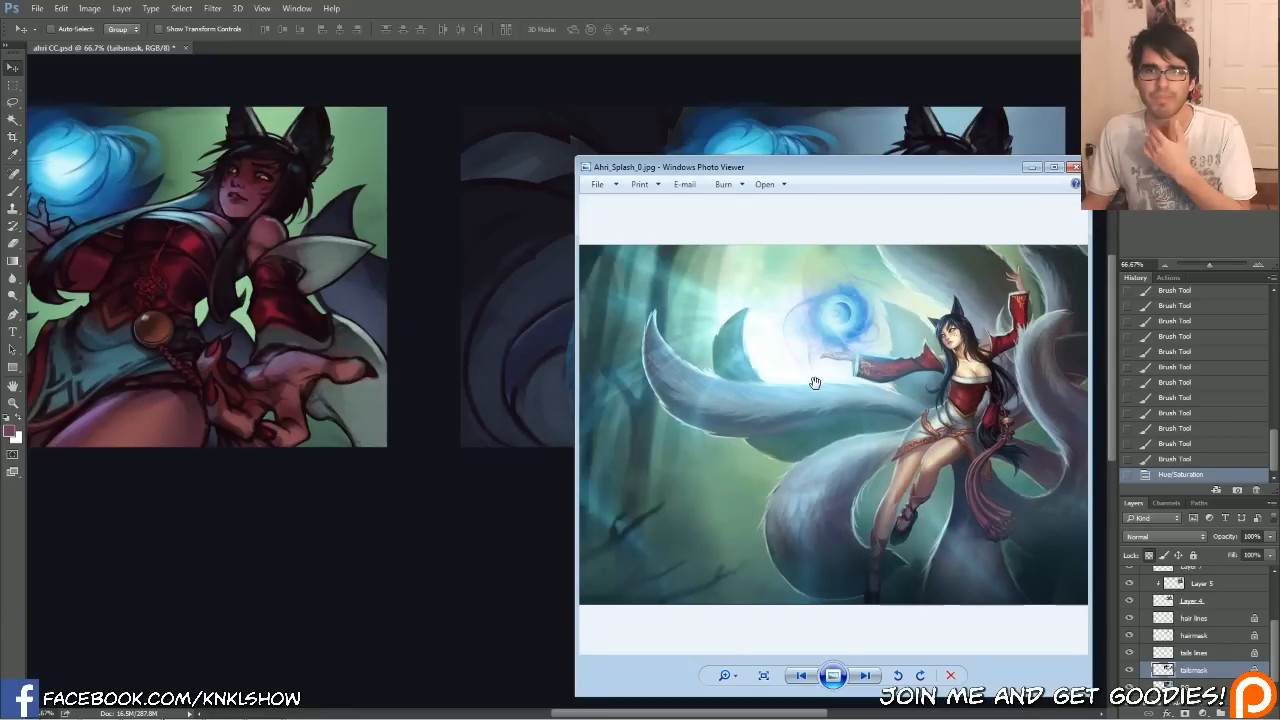
scroll(815, 383, down, 3)
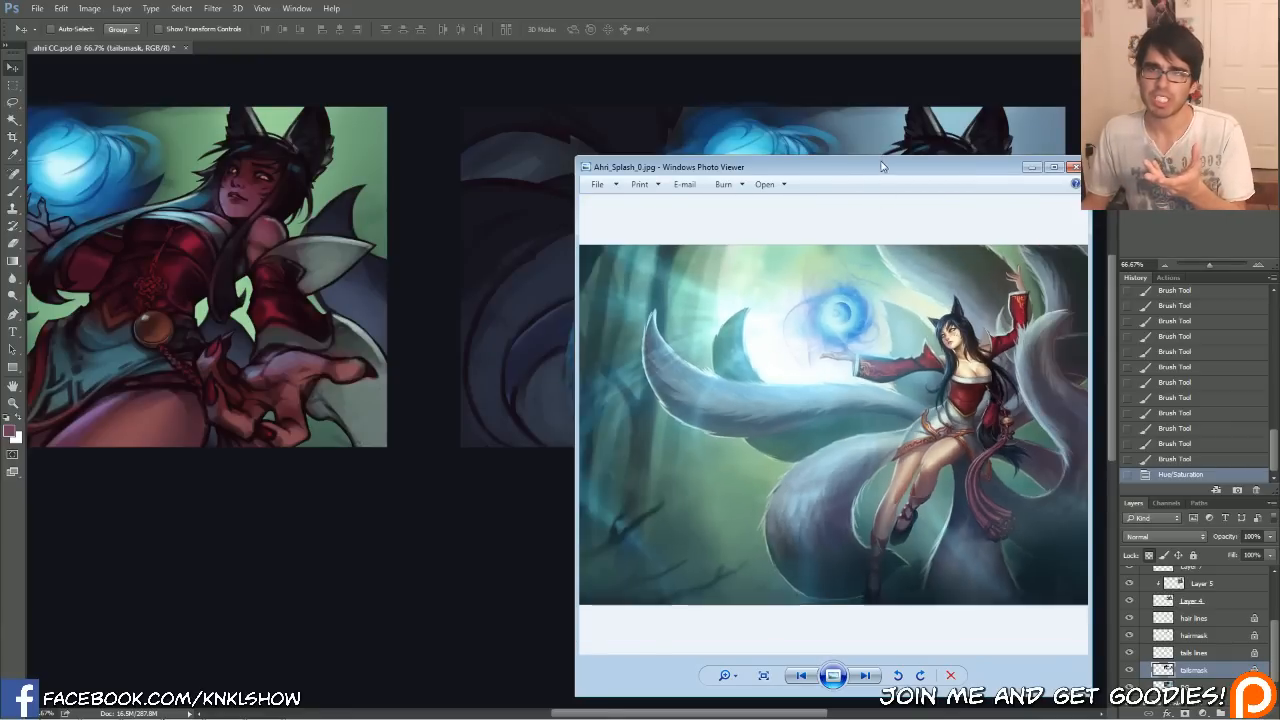
key(alt+Tab)
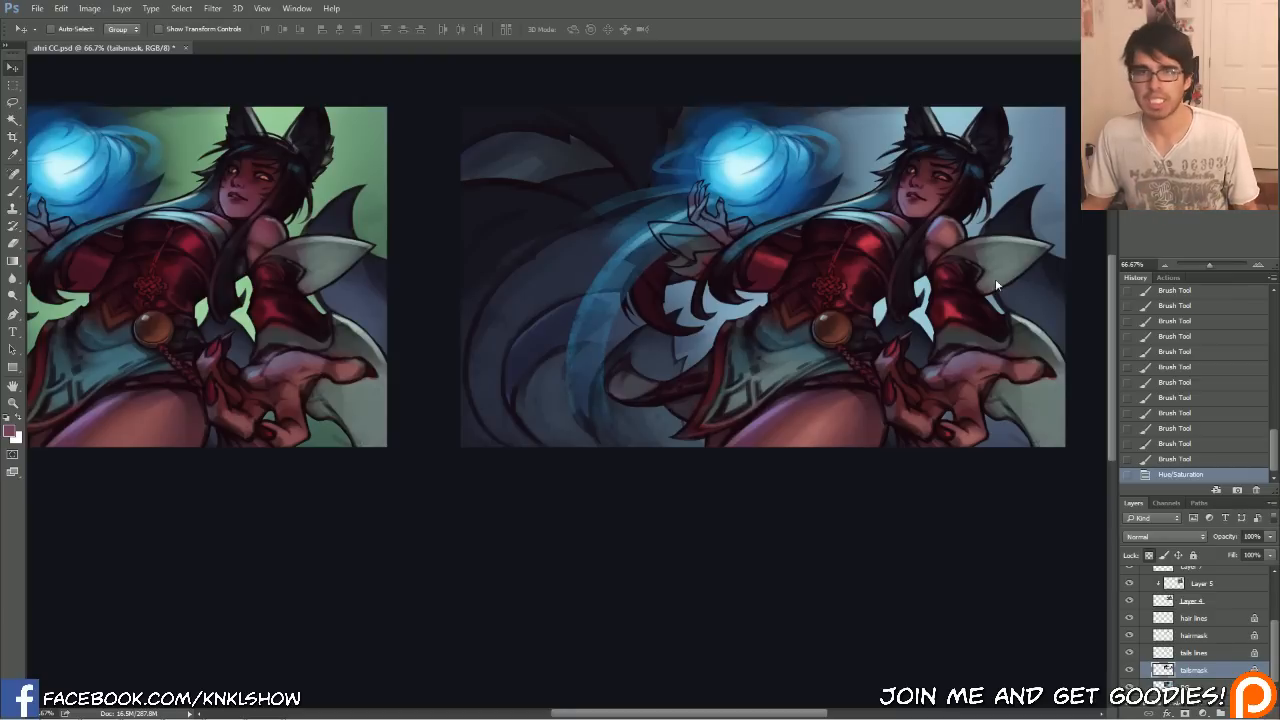
Paint blue light onto the raised hand on Layer 5 with the Brush, using colours sampled from the collar and orb.
click(1261, 264)
drag(1228, 175, 1235, 137)
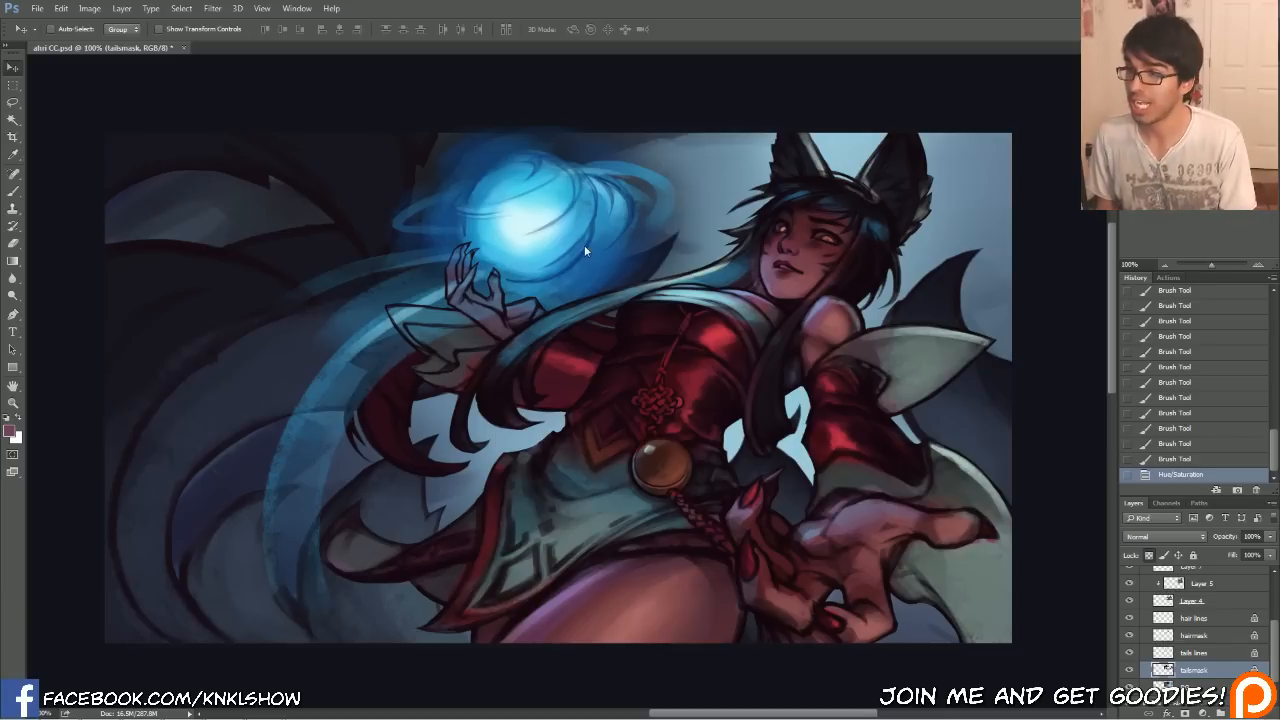
click(12, 193)
alt+click(745, 287)
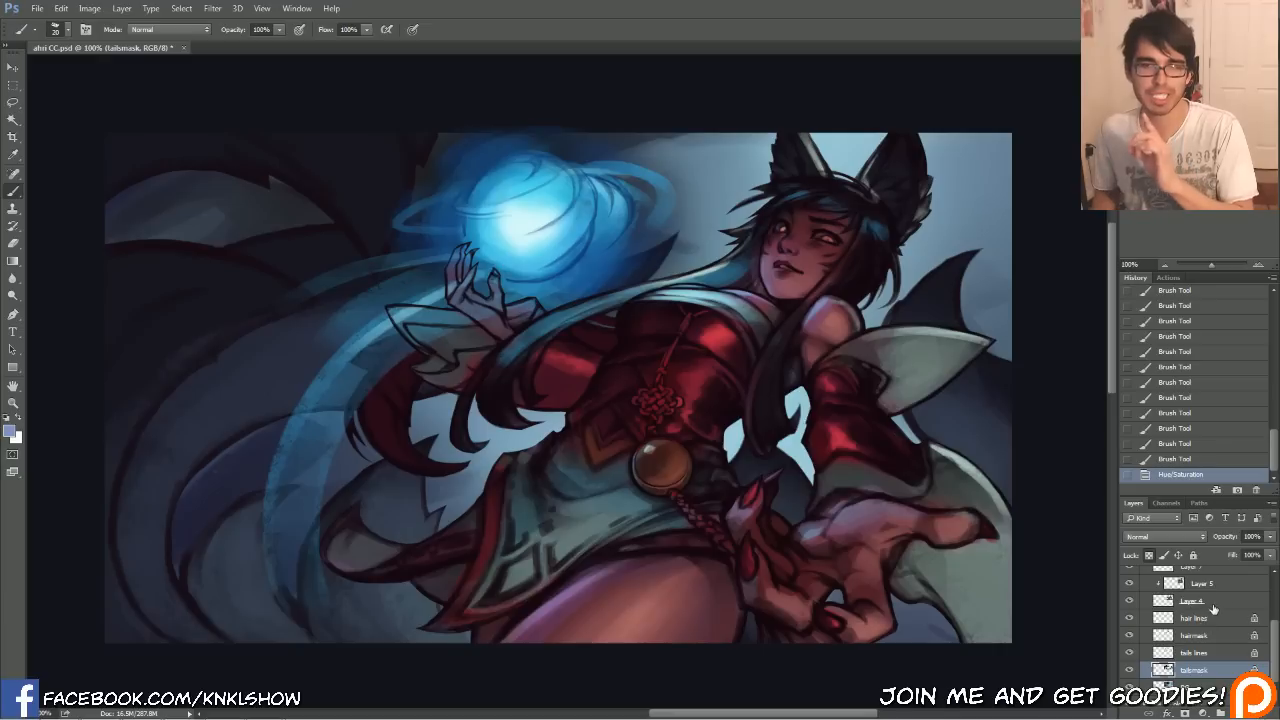
click(1190, 584)
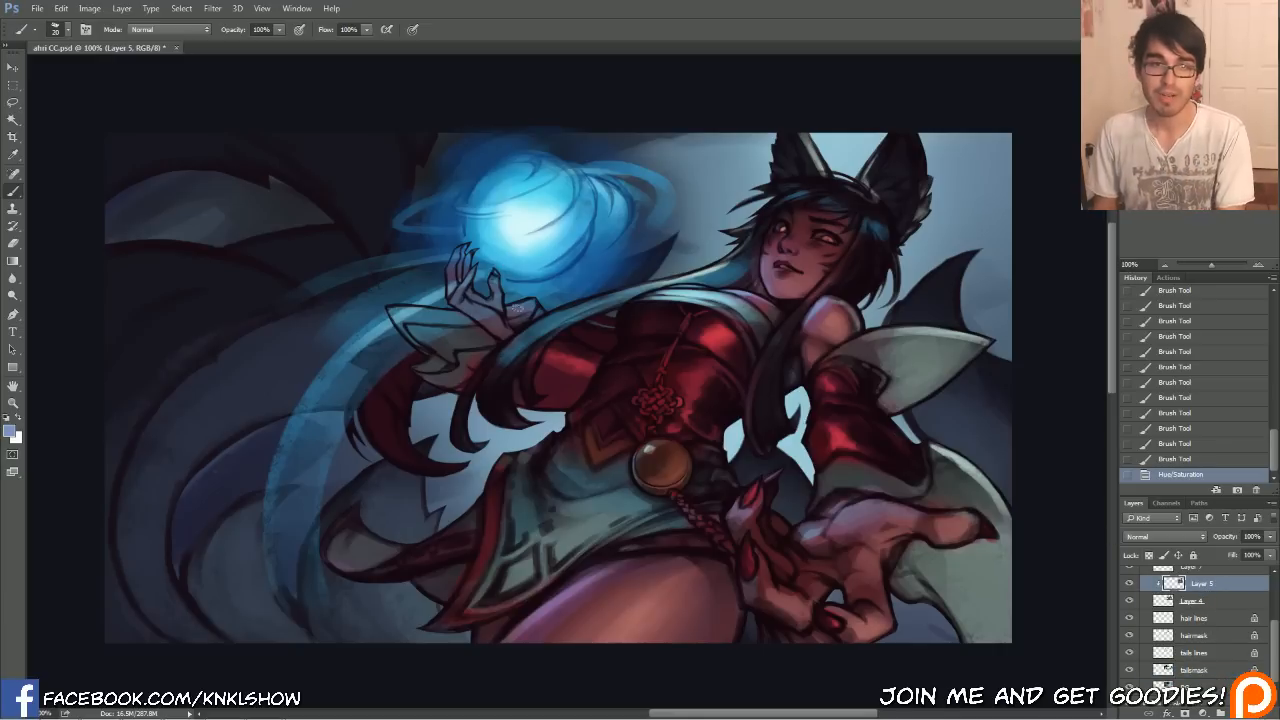
key(bracketright)
drag(508, 335, 476, 303)
mouse_move(492, 316)
mouse_down()
mouse_move(464, 298)
mouse_move(493, 296)
mouse_move(493, 280)
mouse_move(464, 263)
mouse_up()
key(bracketright)
key(bracketright)
drag(461, 280, 467, 262)
alt+click(514, 248)
mouse_move(503, 322)
mouse_down()
mouse_move(483, 270)
mouse_move(467, 275)
mouse_move(470, 244)
mouse_up()
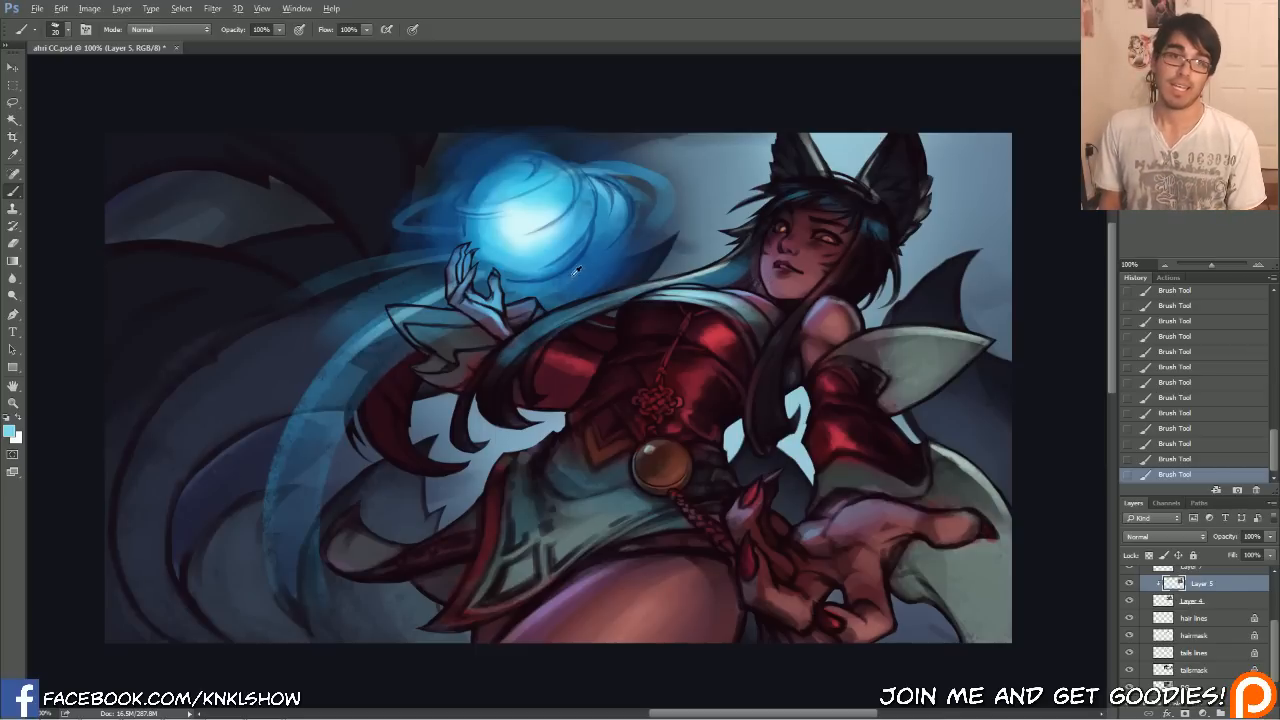
Switch to a soft round brush, enlarge it to 200 and paint deep blue orb glow on the dress and the skirt's curled flap.
right_click(672, 268)
click(745, 406)
key(Return)
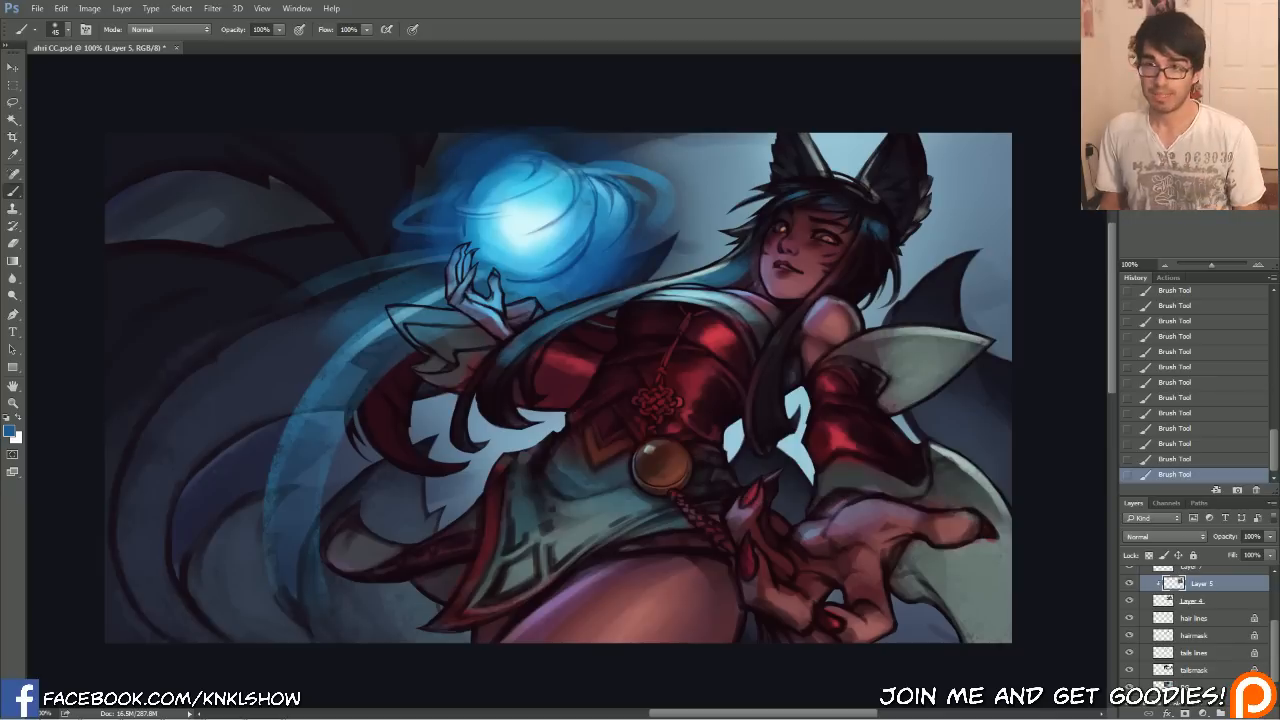
key(bracketright)
key(bracketright)
key(bracketright)
key(bracketright)
key(bracketright)
key(bracketright)
key(bracketright)
key(bracketright)
key(bracketright)
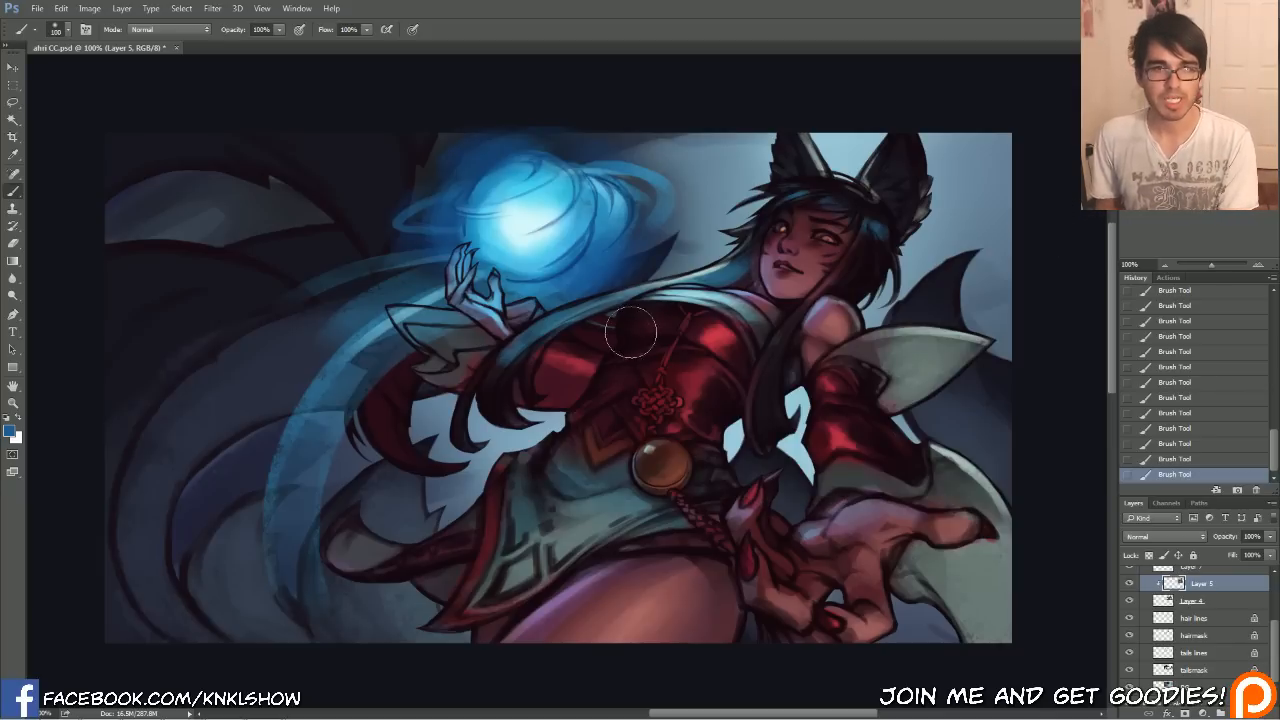
key(bracketright)
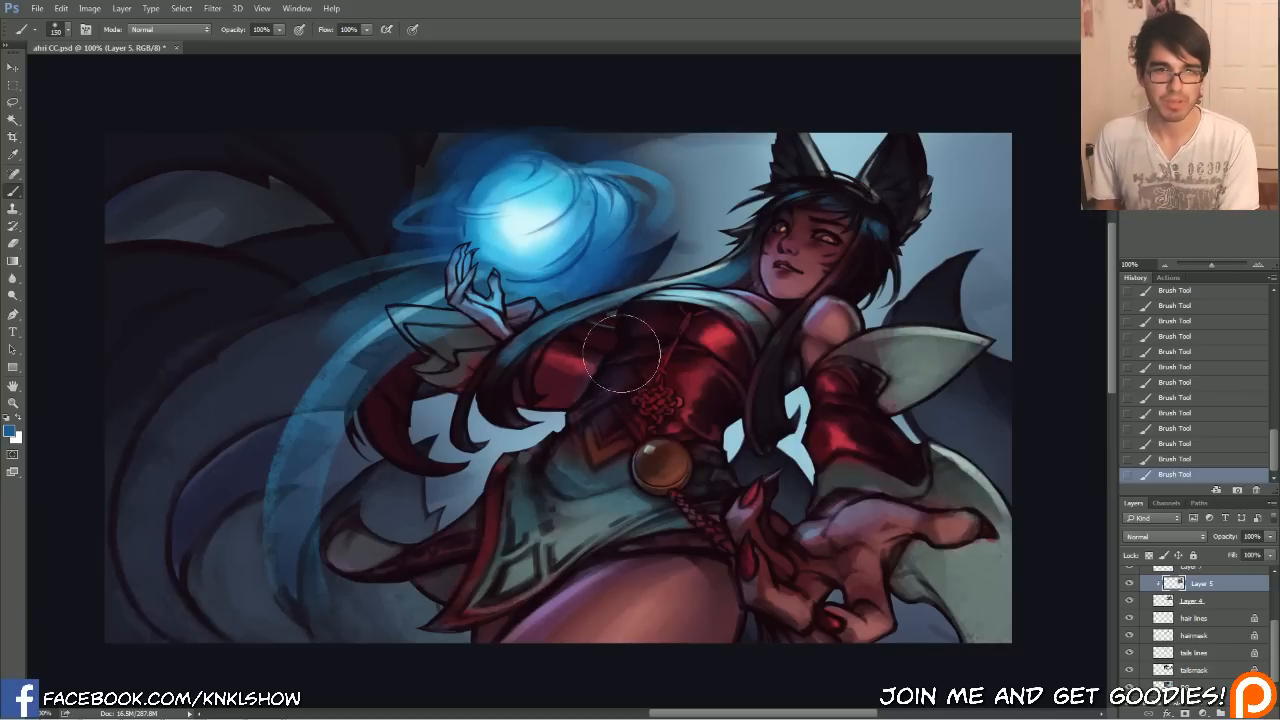
key(bracketleft)
key(bracketleft)
key(bracketright)
key(bracketright)
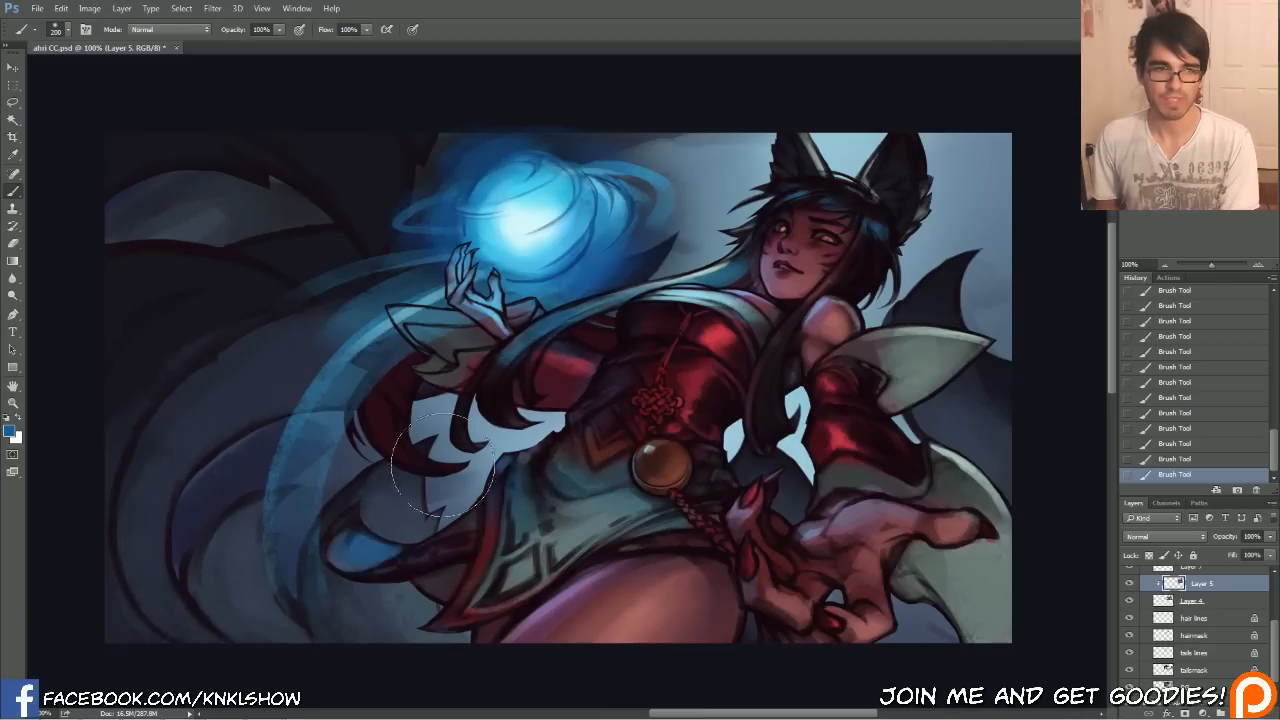
Sample lighter tones around the orb and brighten the skirt's curled flap, the raised arm's sleeve and the fox ears.
alt+click(544, 250)
drag(364, 538, 366, 519)
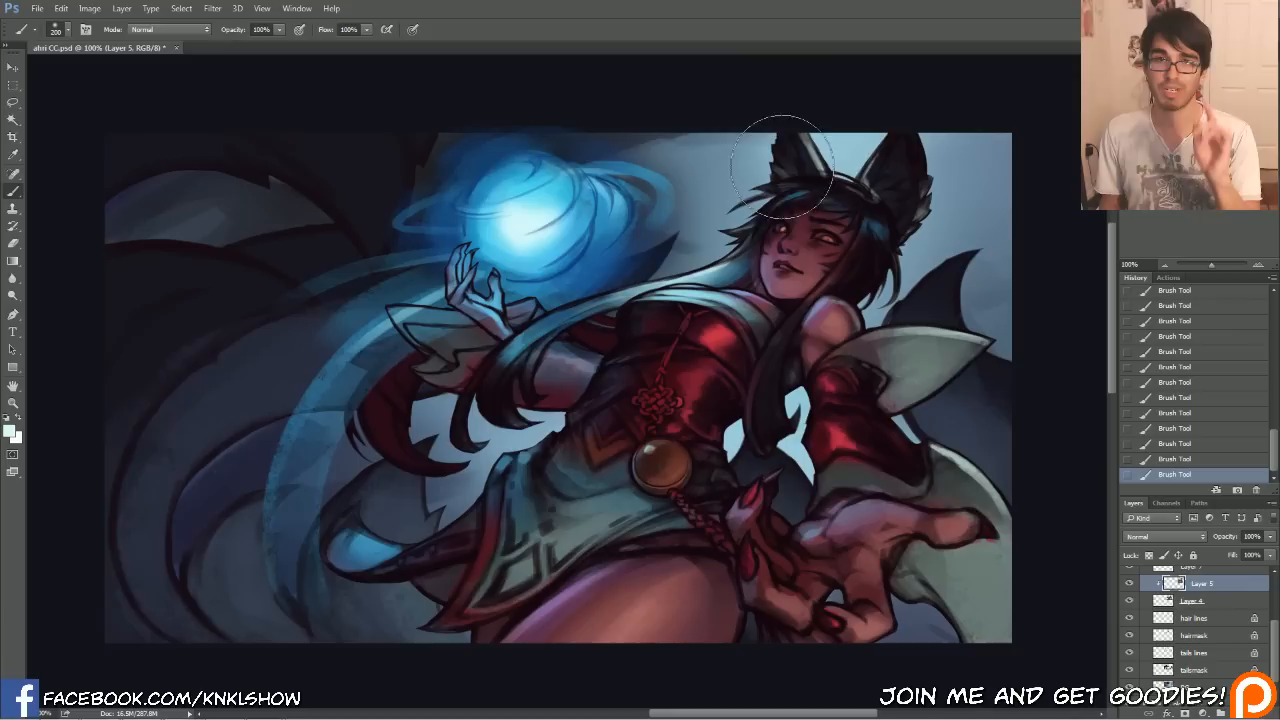
alt+click(578, 257)
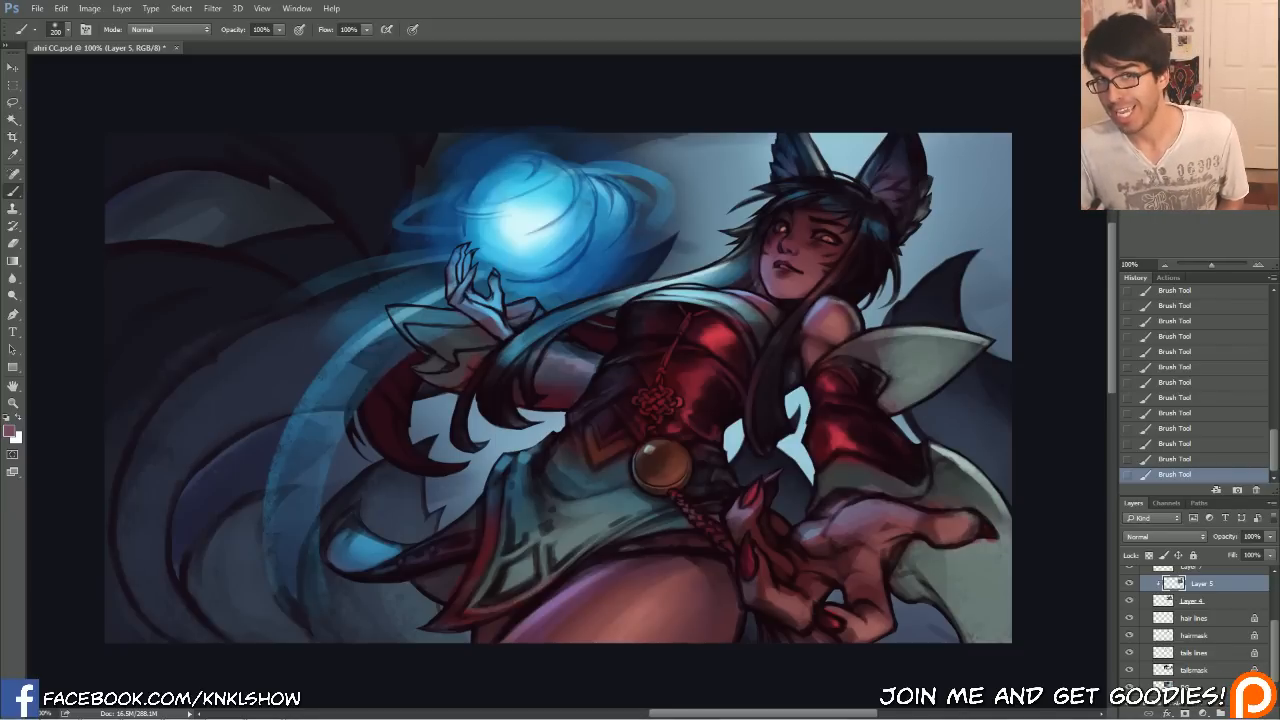
Hide and show Layer 5 to check the painted colours against the base beneath.
drag(660, 400, 994, 400)
drag(970, 555, 654, 555)
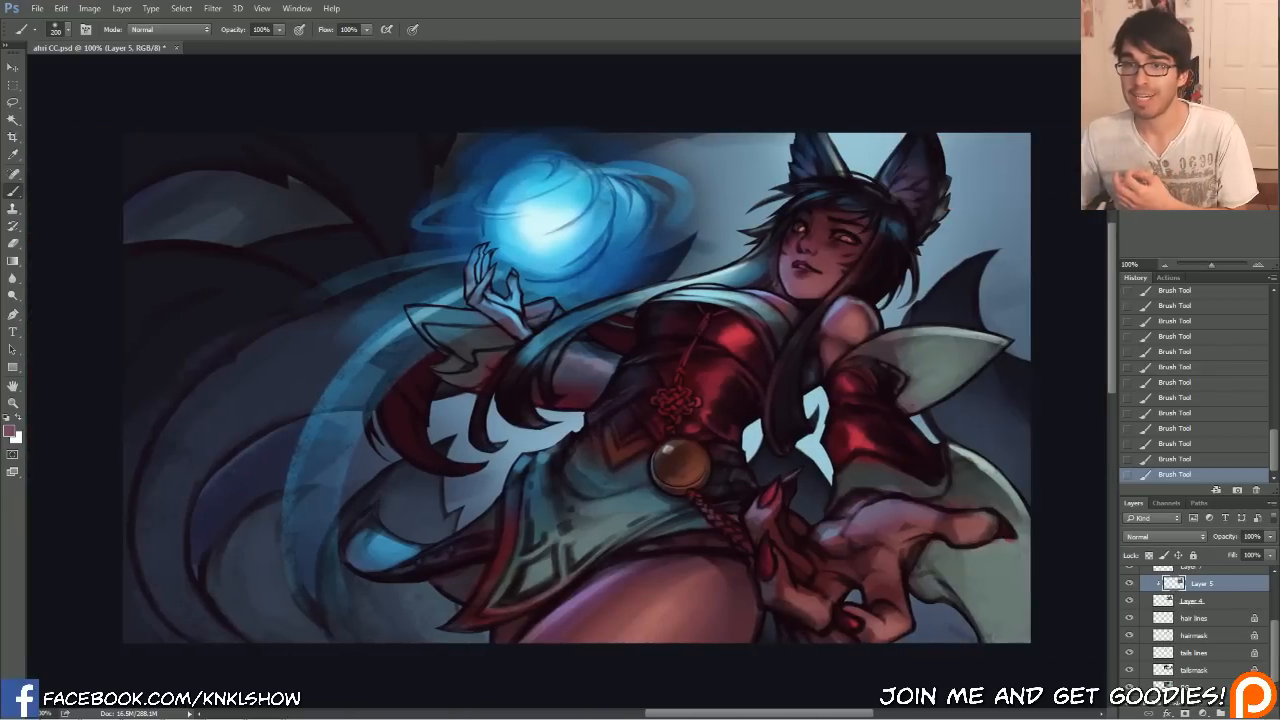
click(1130, 583)
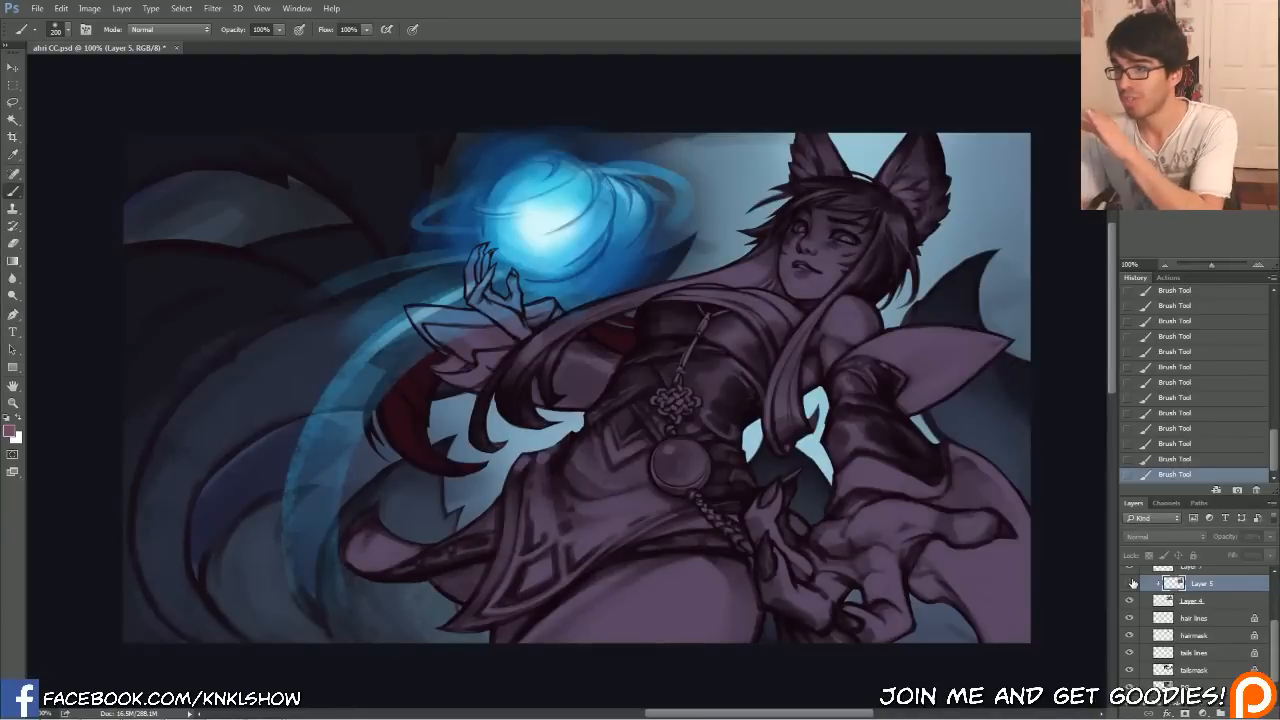
click(1130, 583)
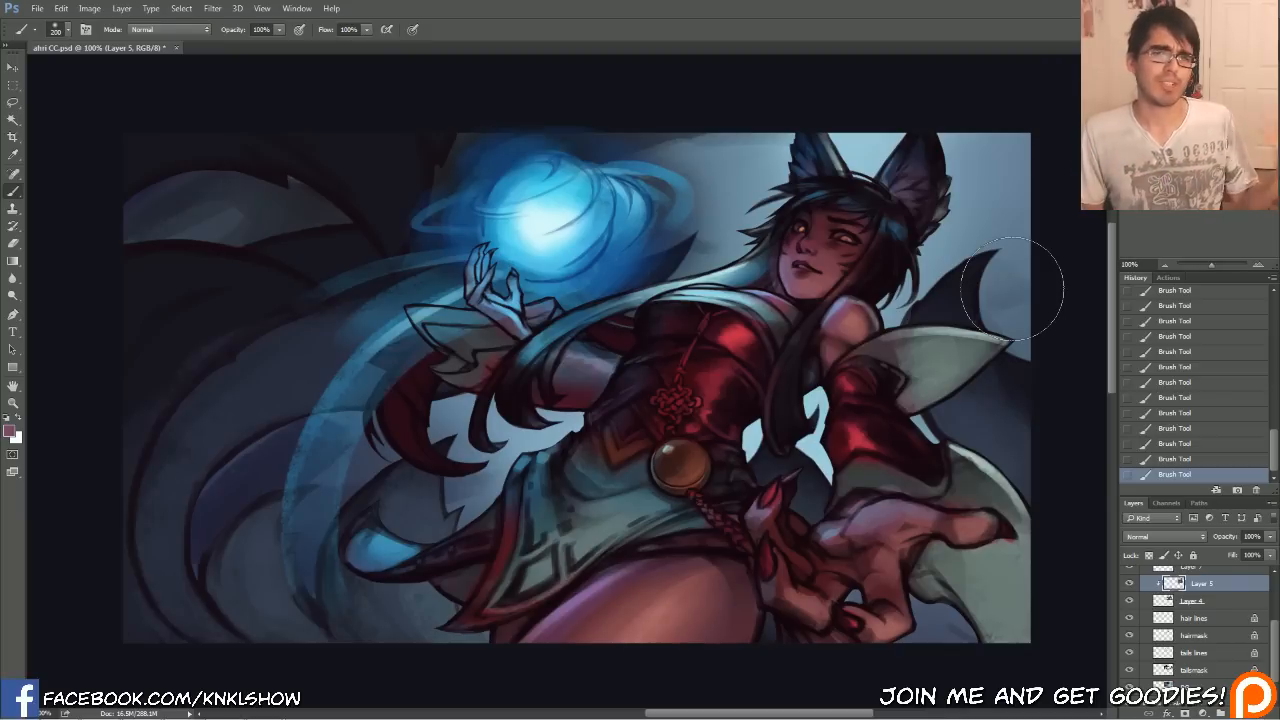
Review the green and blue comps next to each other at reduced magnification.
click(1163, 266)
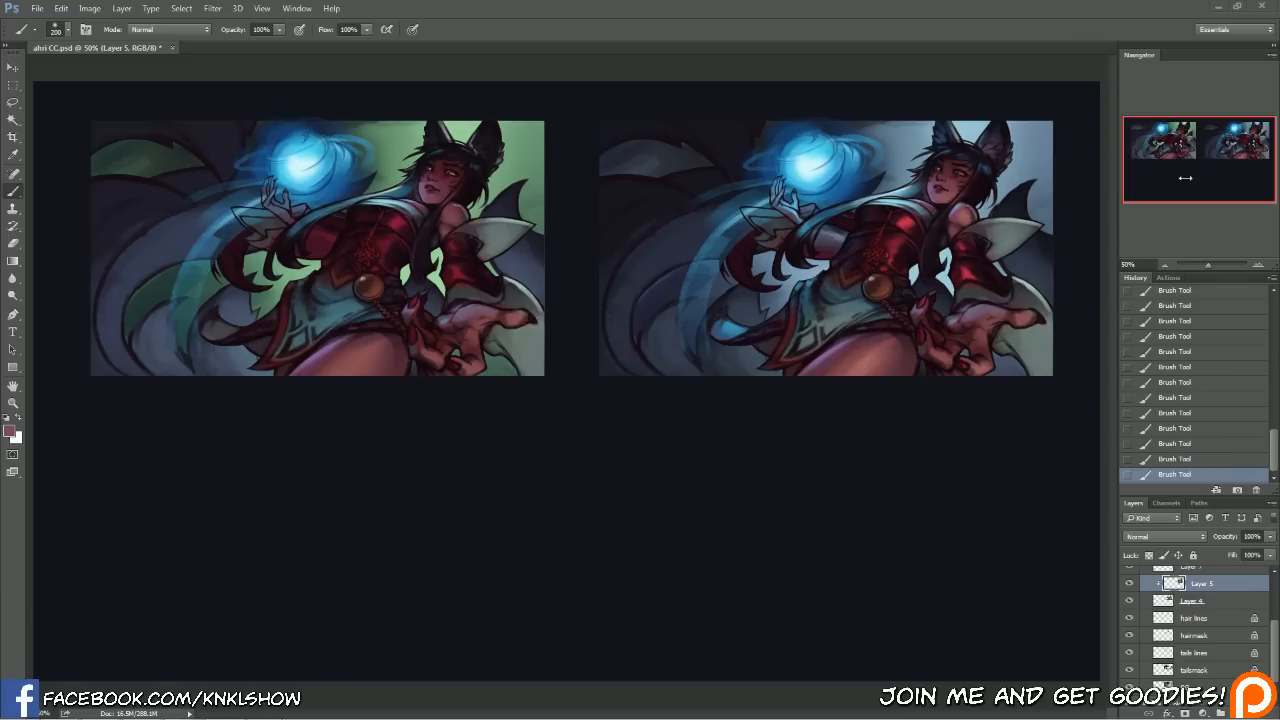
click(1258, 266)
click(1237, 146)
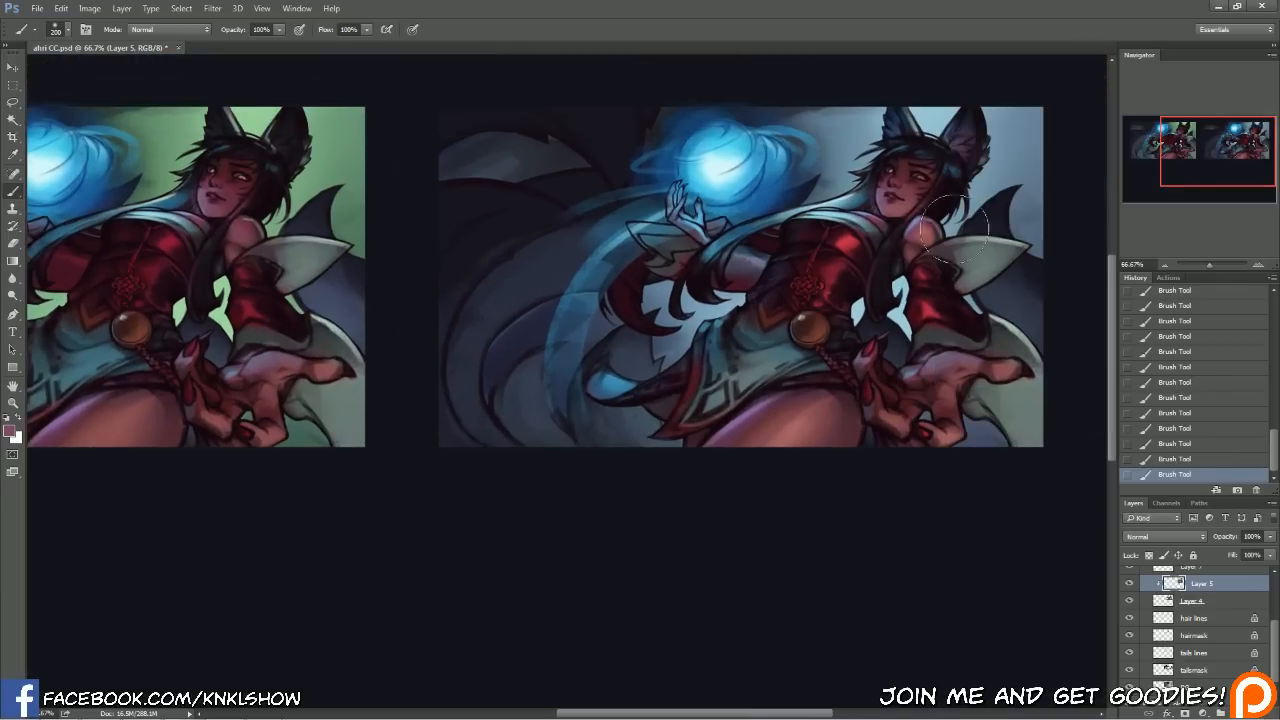
click(15, 69)
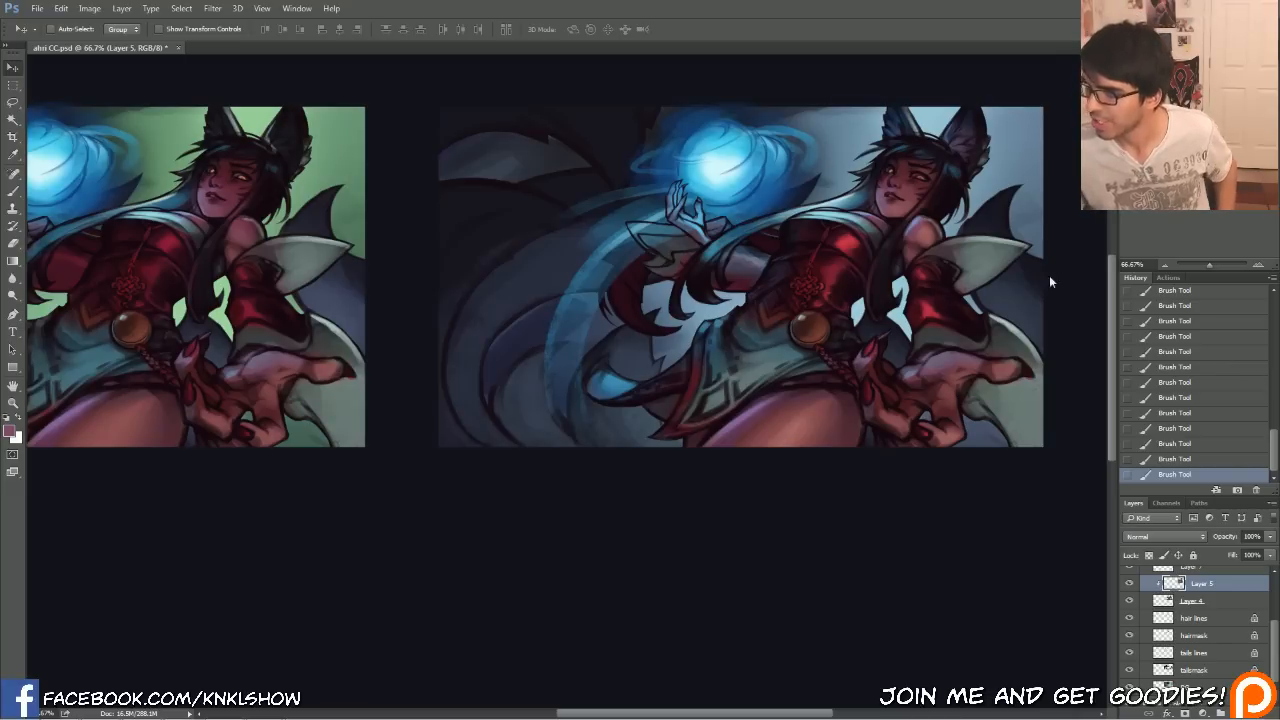
Place the hand reference photo beside the blue comp to compare it with the painted outstretched hand.
click(1262, 266)
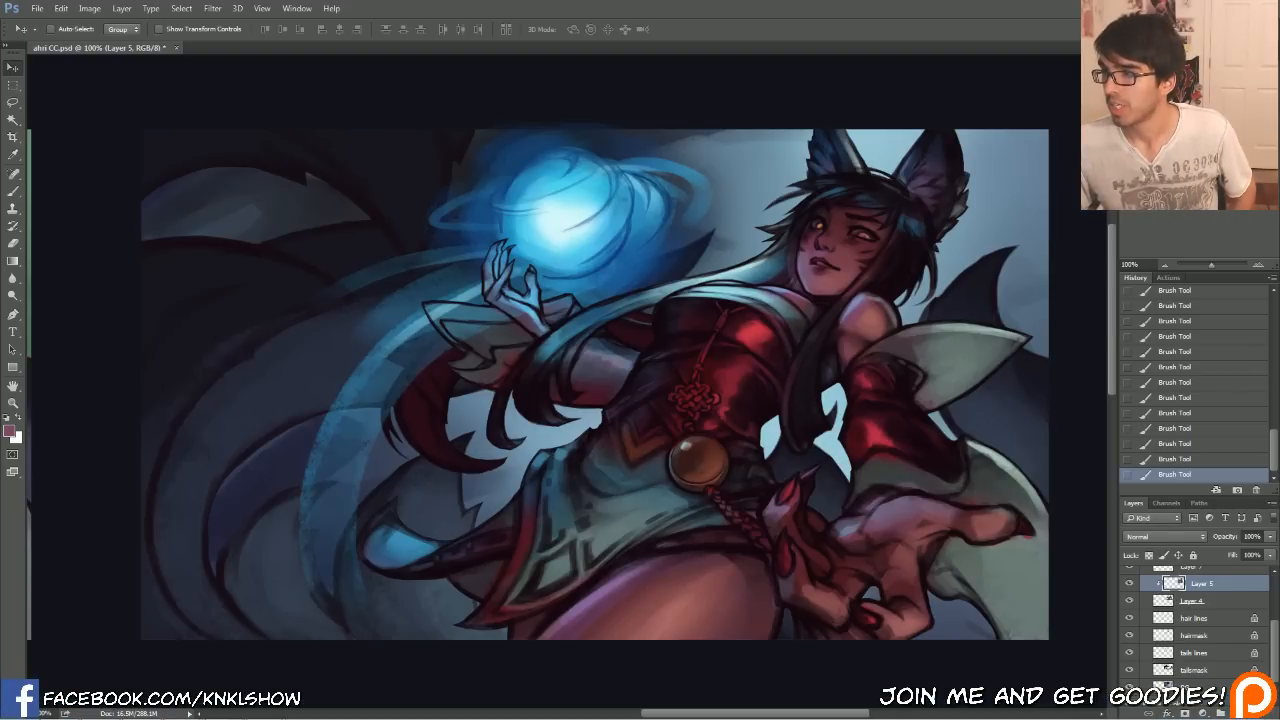
drag(1279, 216, 476, 177)
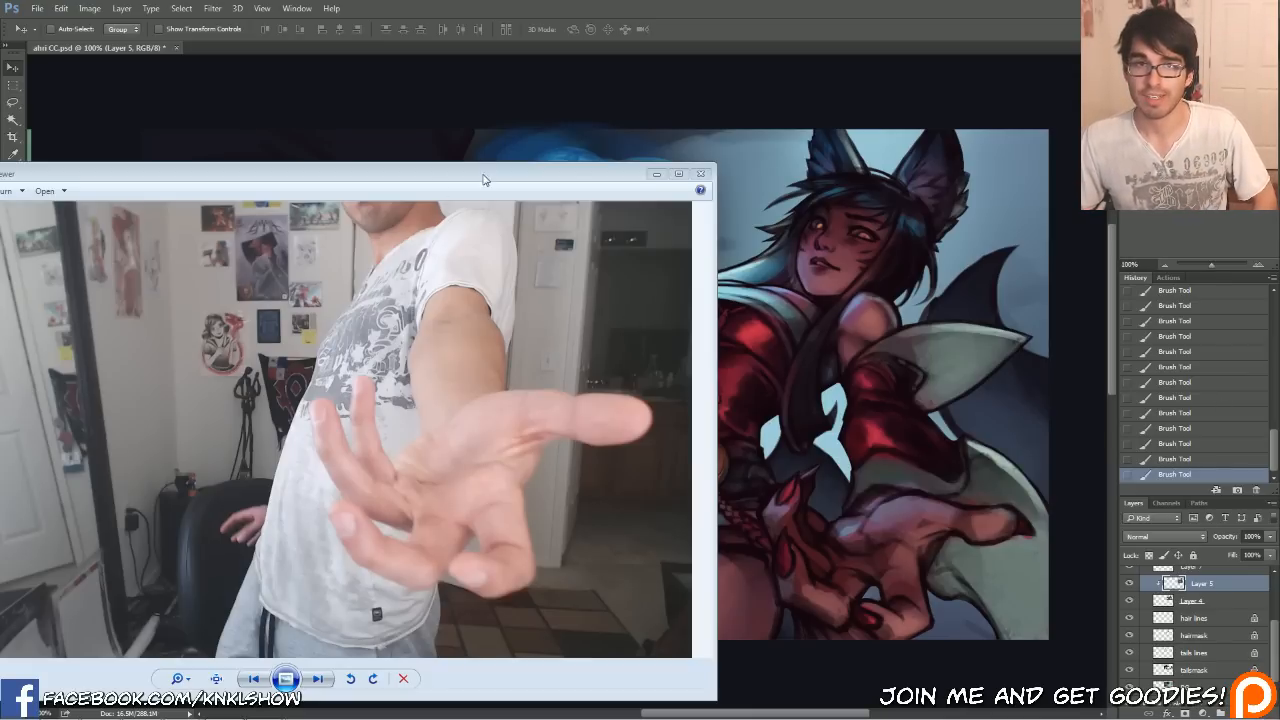
drag(486, 178, 430, 188)
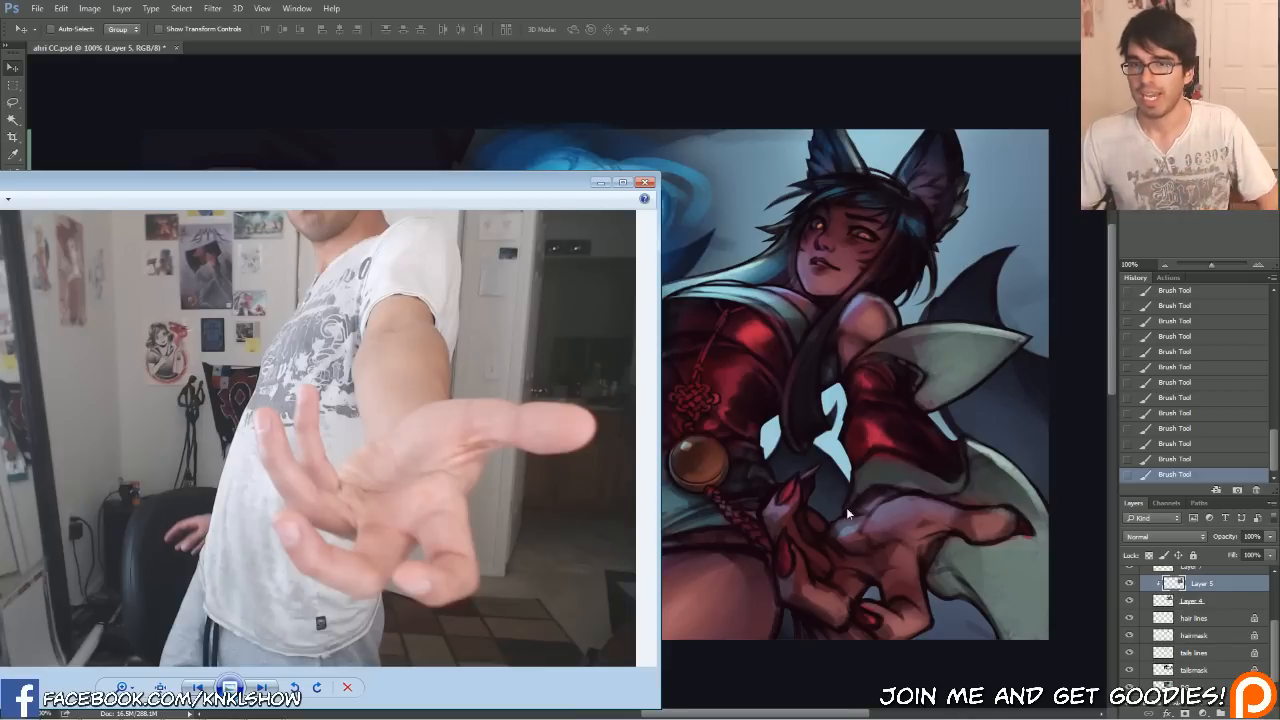
Put away the hand reference photo and examine the blue comp's torso, dark tails and glowing orb at 200% magnification.
click(600, 182)
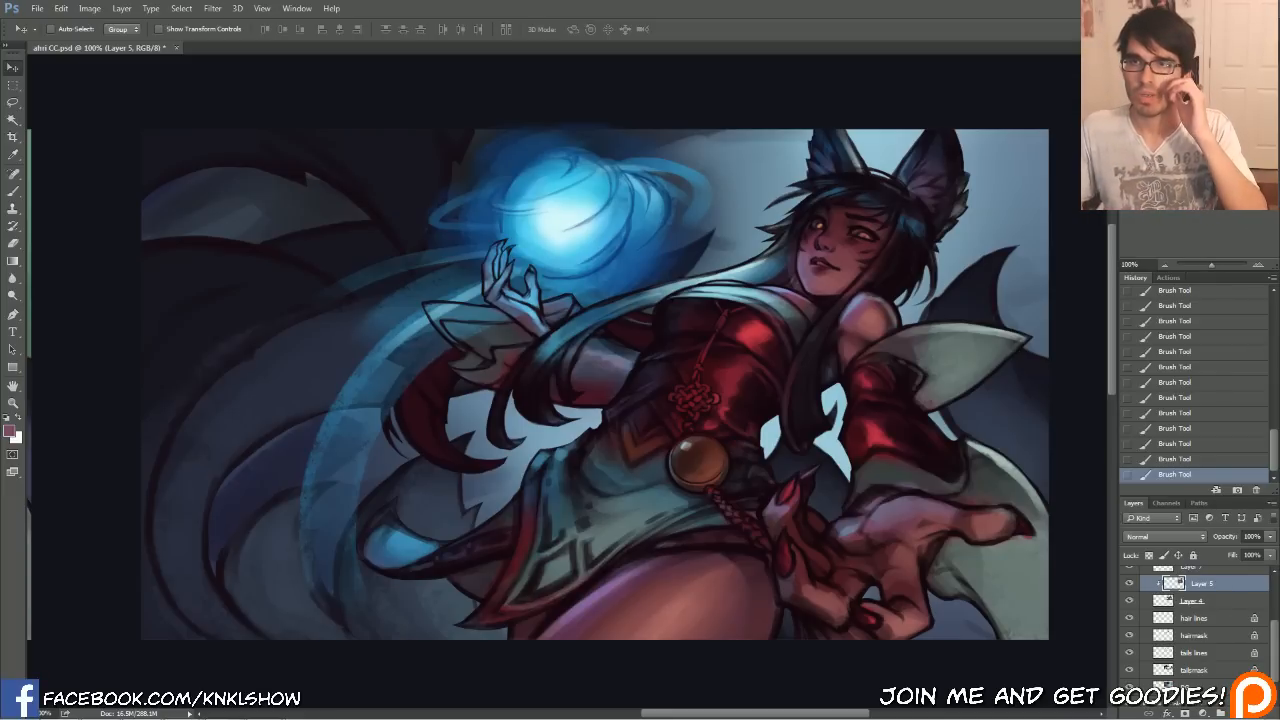
drag(1212, 155, 1222, 159)
click(1259, 266)
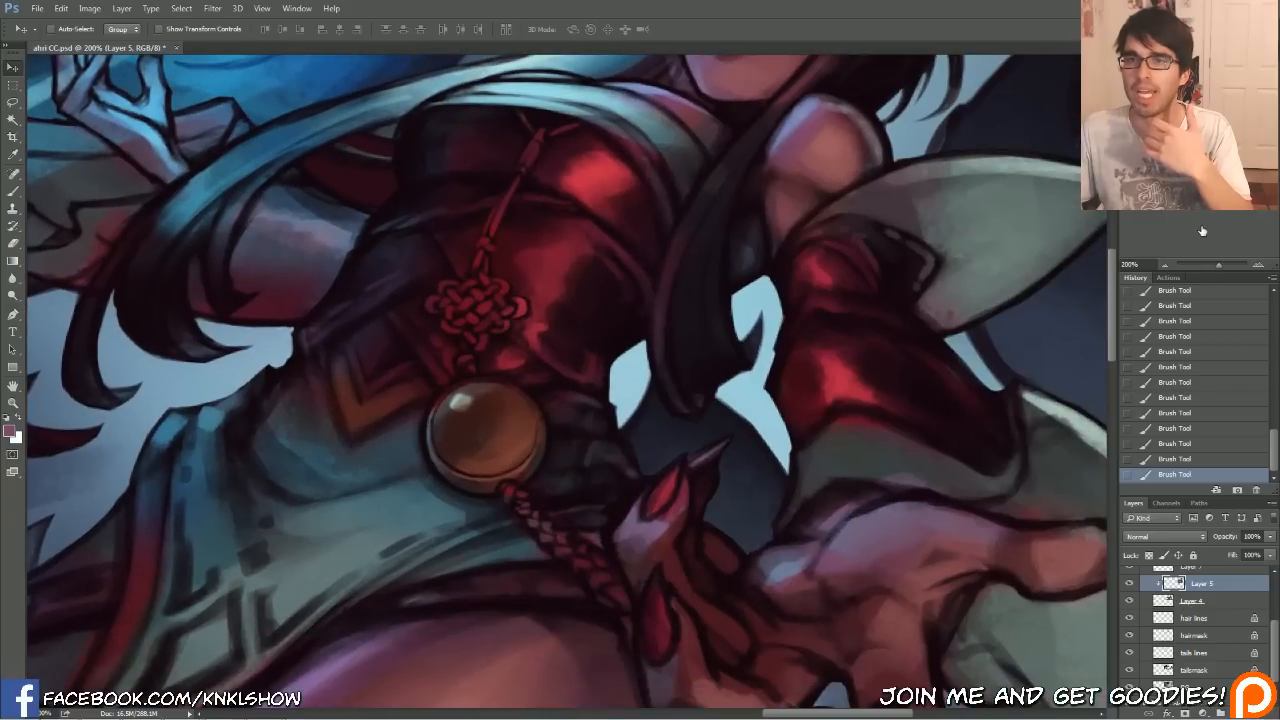
click(1165, 266)
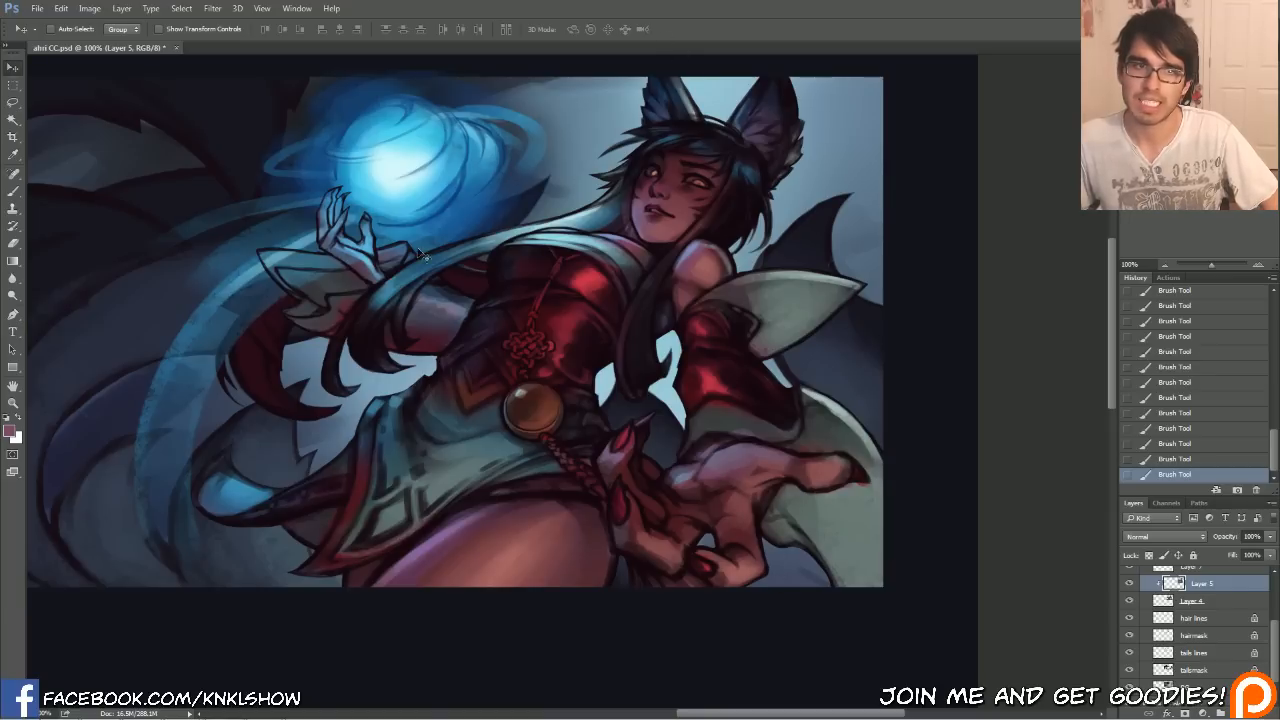
click(1258, 265)
drag(1216, 172, 1198, 167)
drag(556, 236, 891, 348)
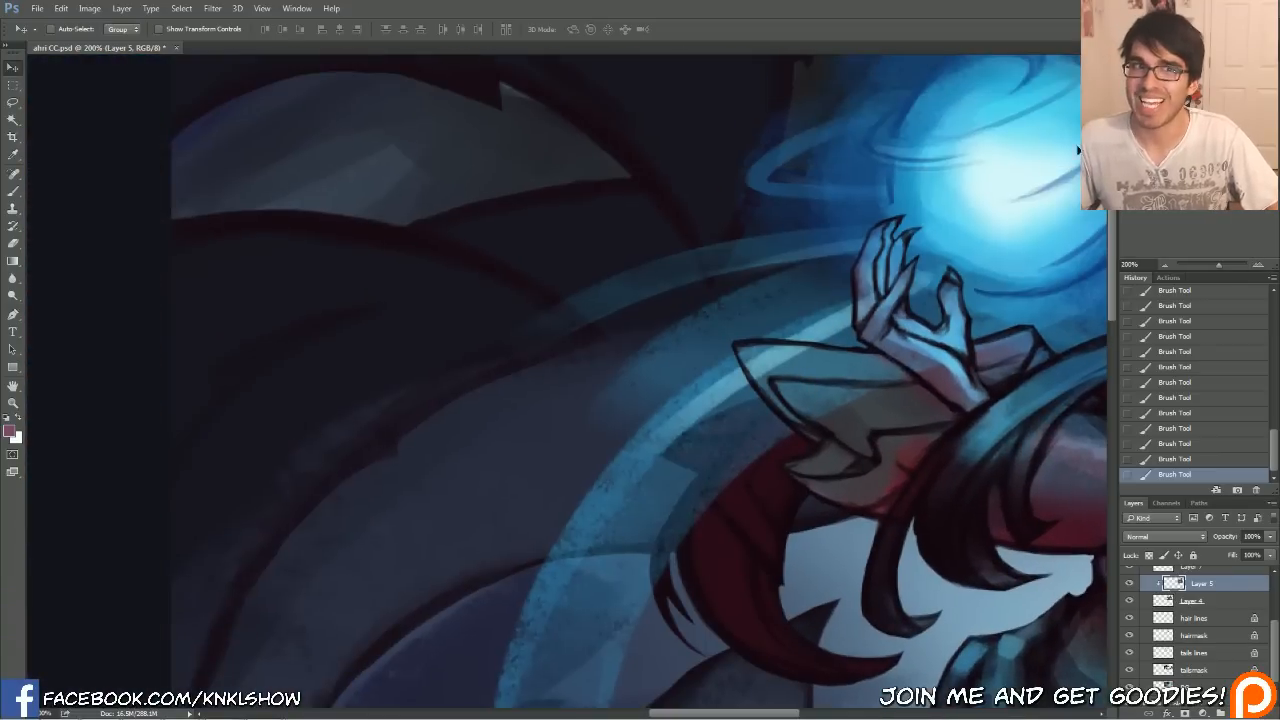
scroll(443, 296, up, 3)
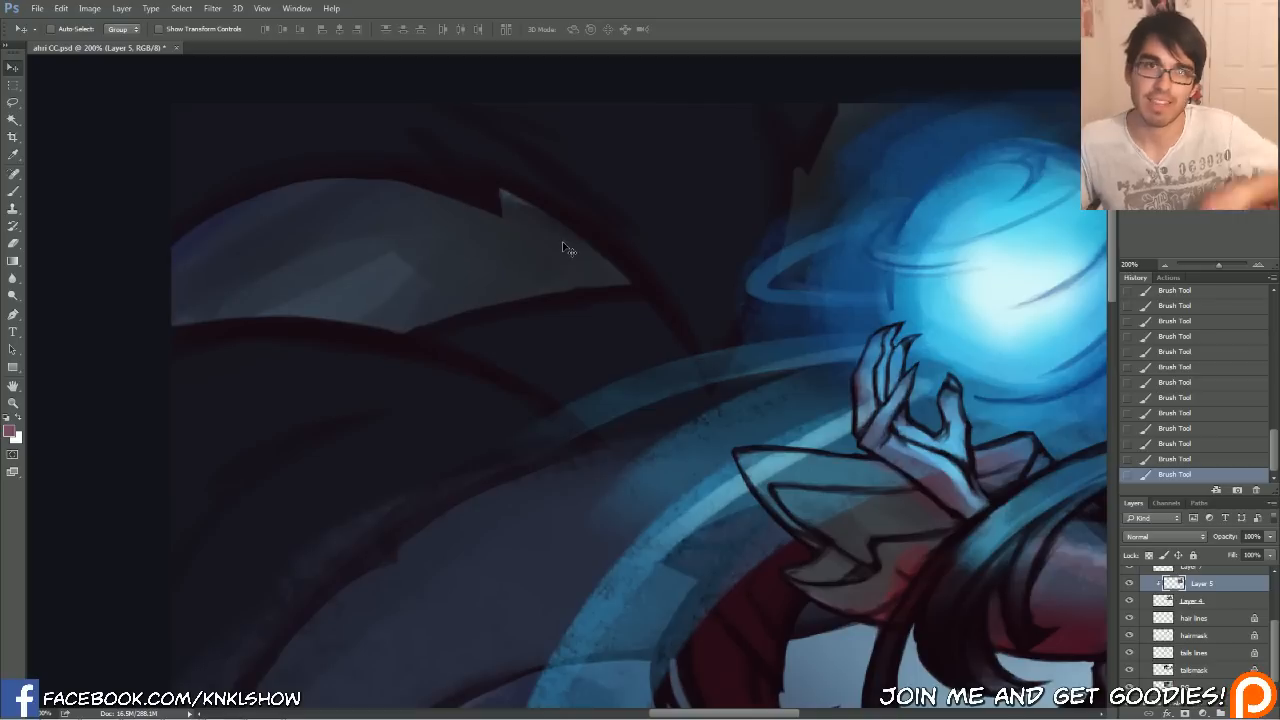
click(1167, 266)
scroll(904, 266, down, 2)
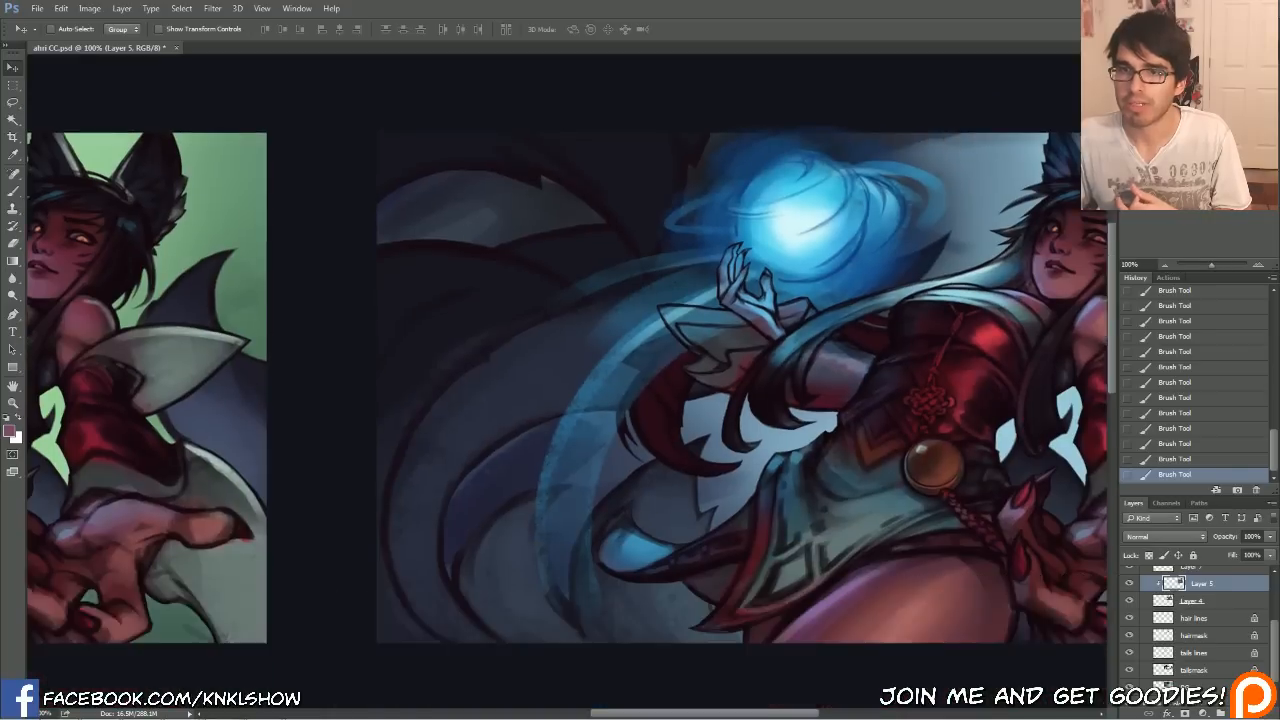
scroll(904, 266, right, 3)
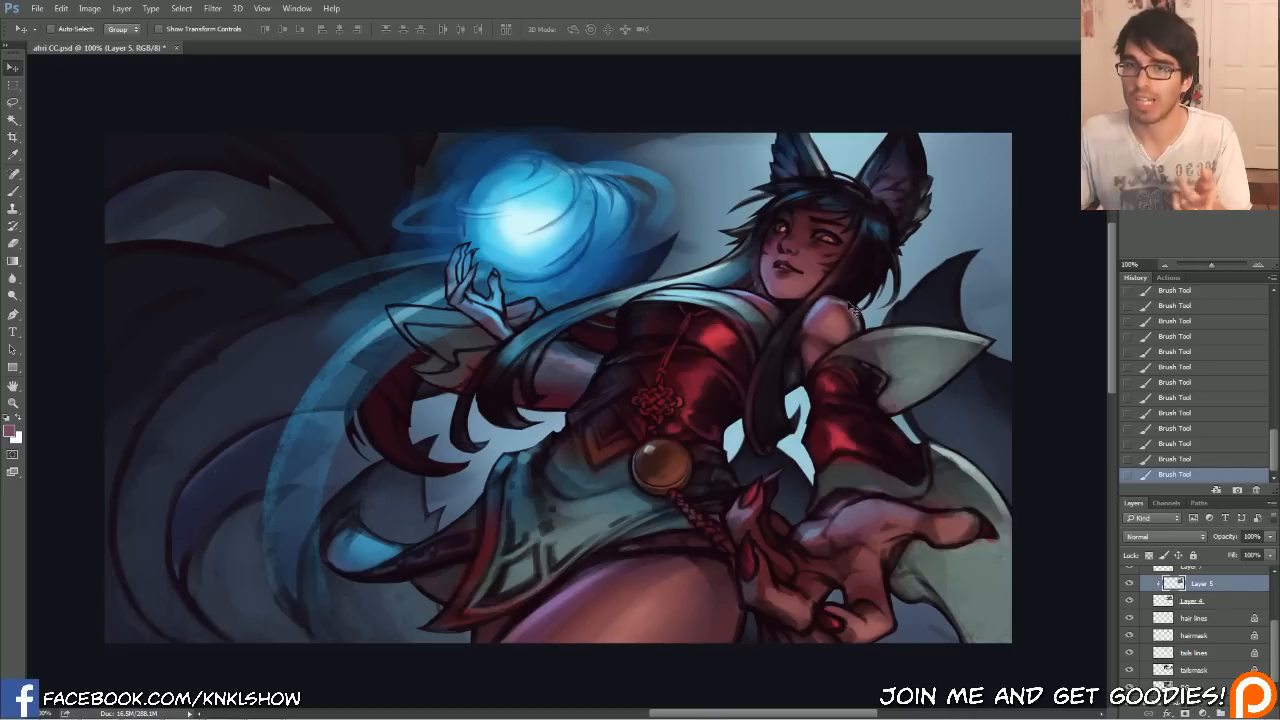
Examine the blue comp's face, red top, skirt, thigh and outstretched hand at 200%, then return to 100%.
click(1258, 265)
drag(1244, 151, 1258, 147)
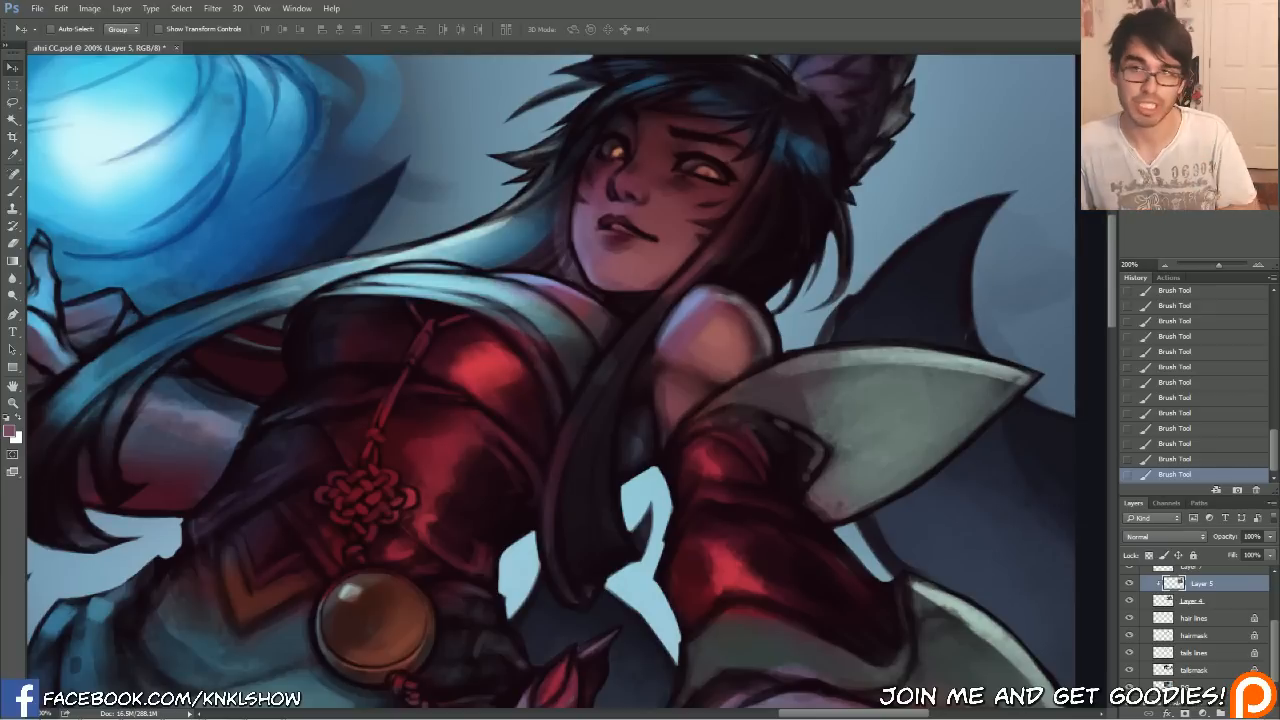
drag(420, 670, 719, 78)
scroll(466, 306, up, 7)
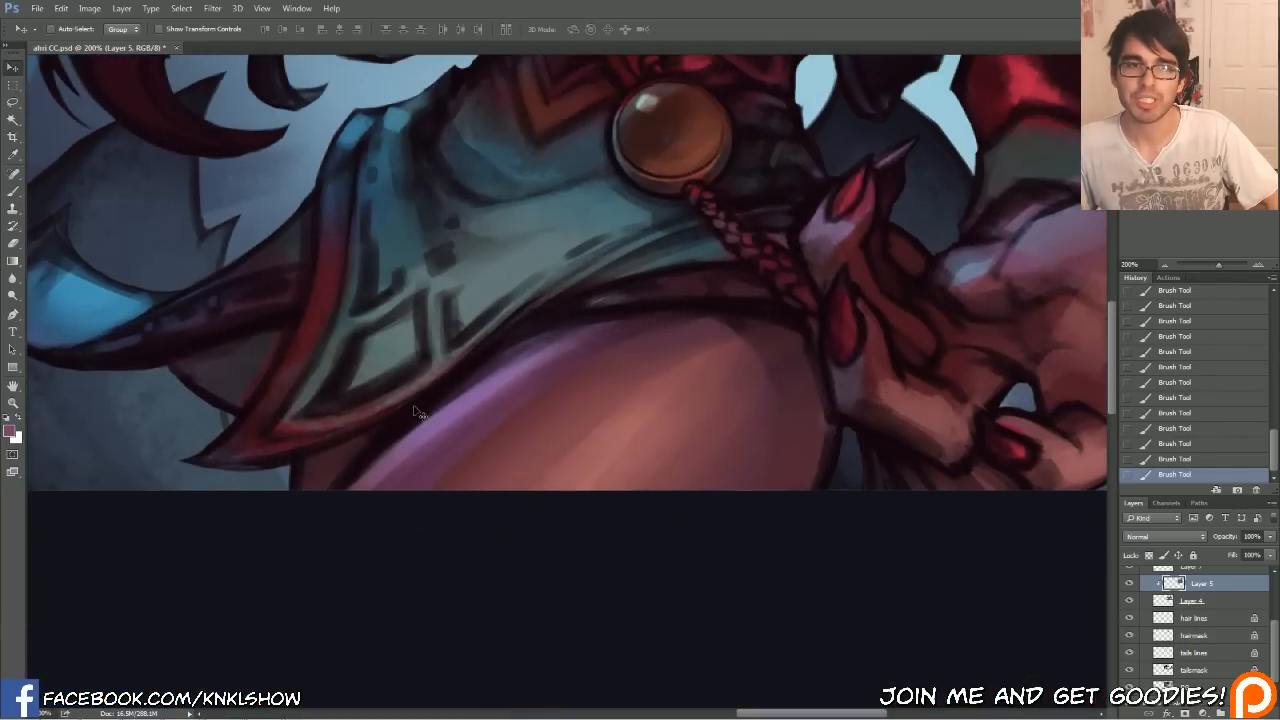
scroll(690, 345, up, 20)
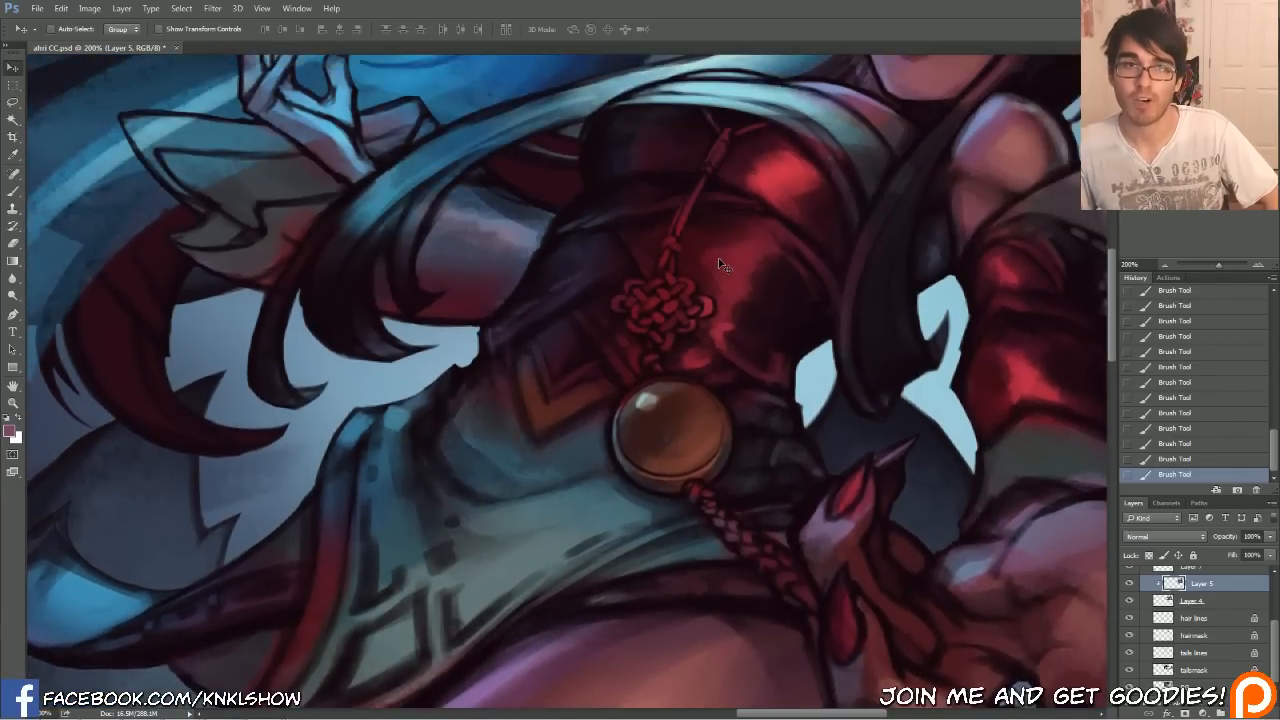
scroll(719, 267, up, 5)
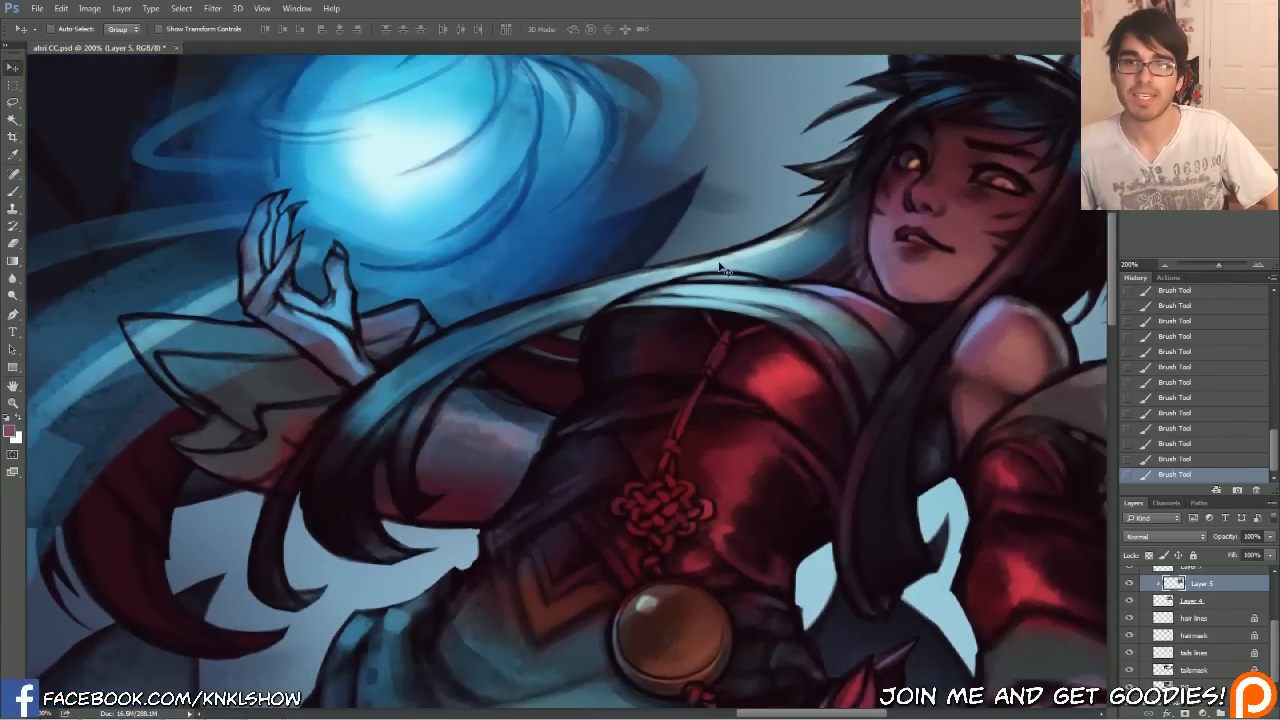
click(1163, 265)
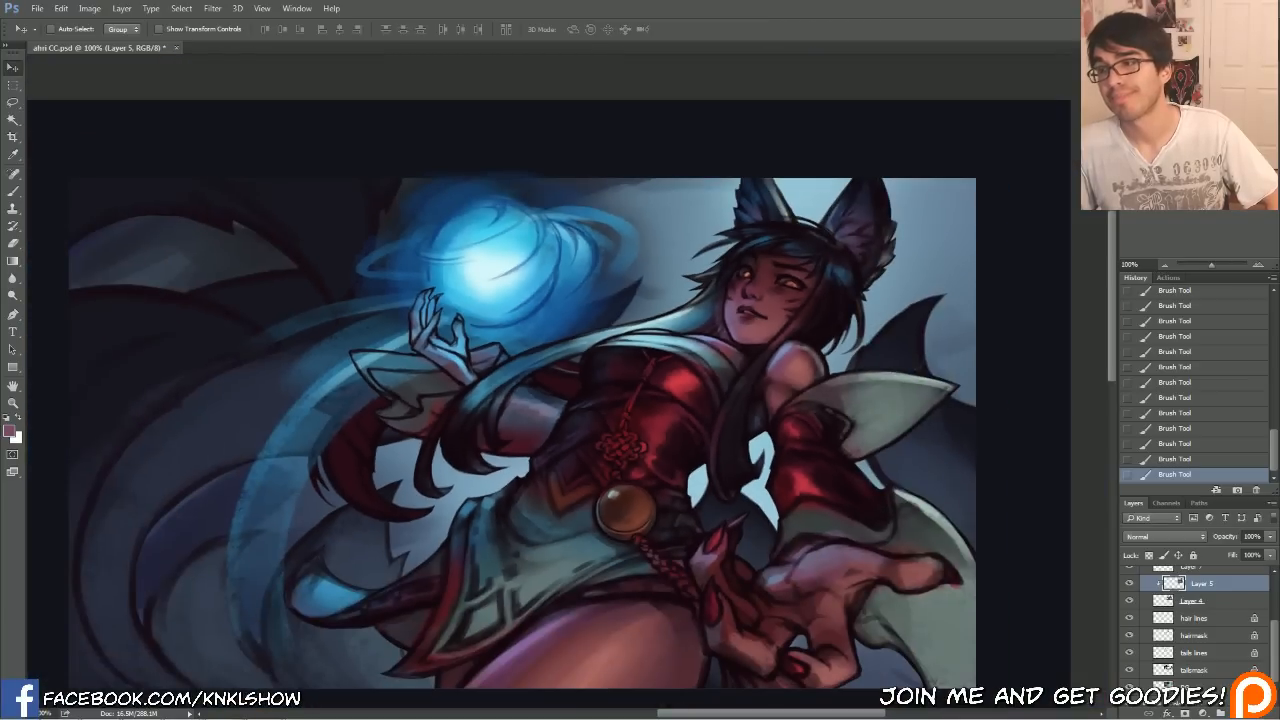